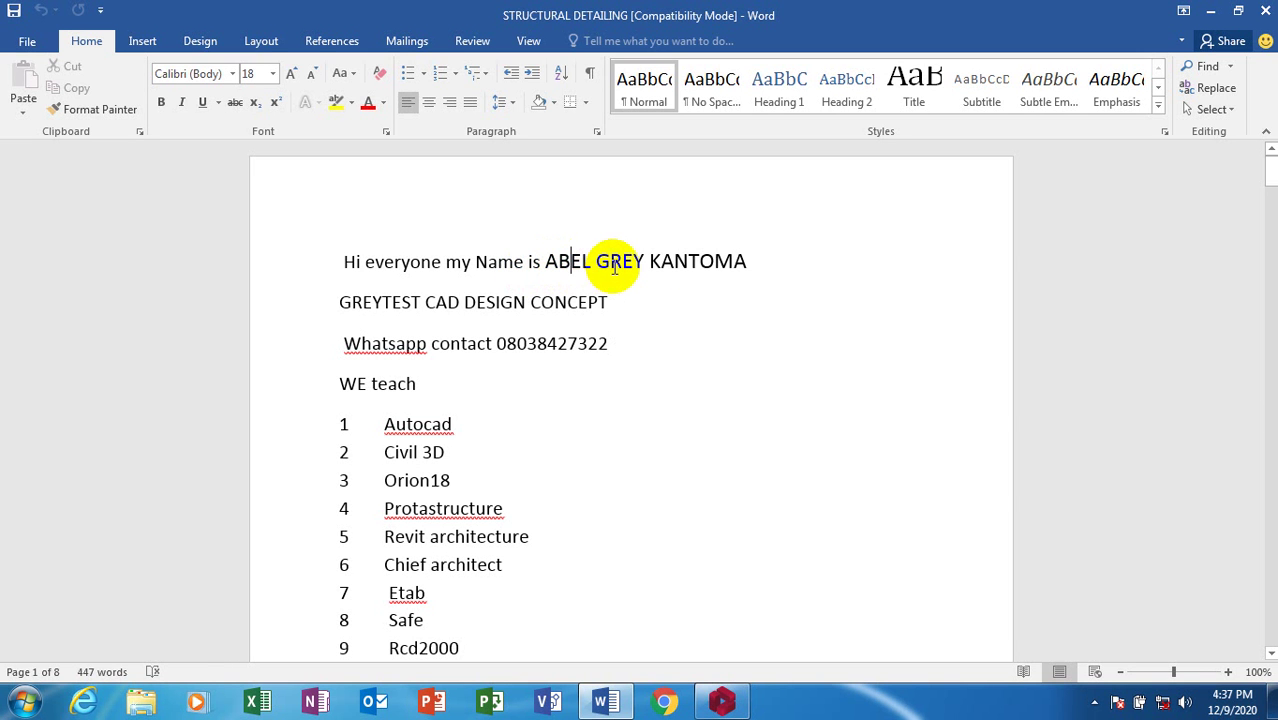
- Read through the introduction, contact details and numbered list of software courses on the first page
left_click(766, 265)
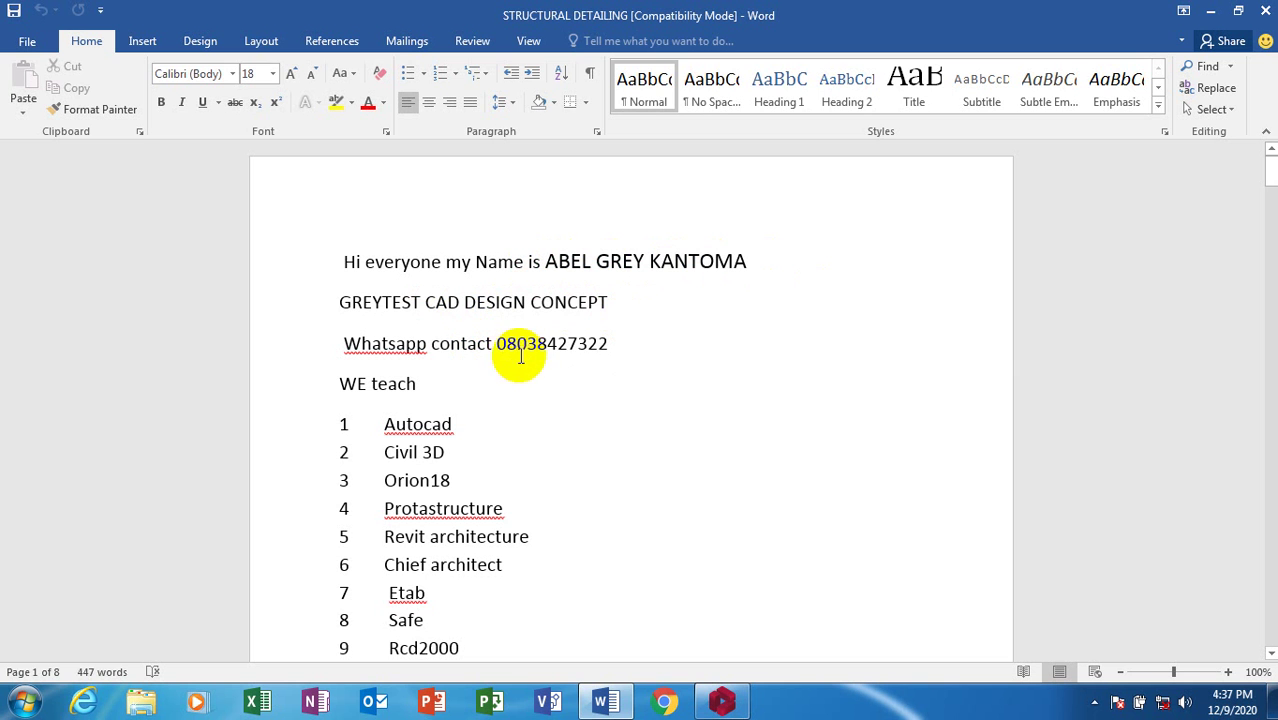
left_click(524, 345)
left_click(599, 345)
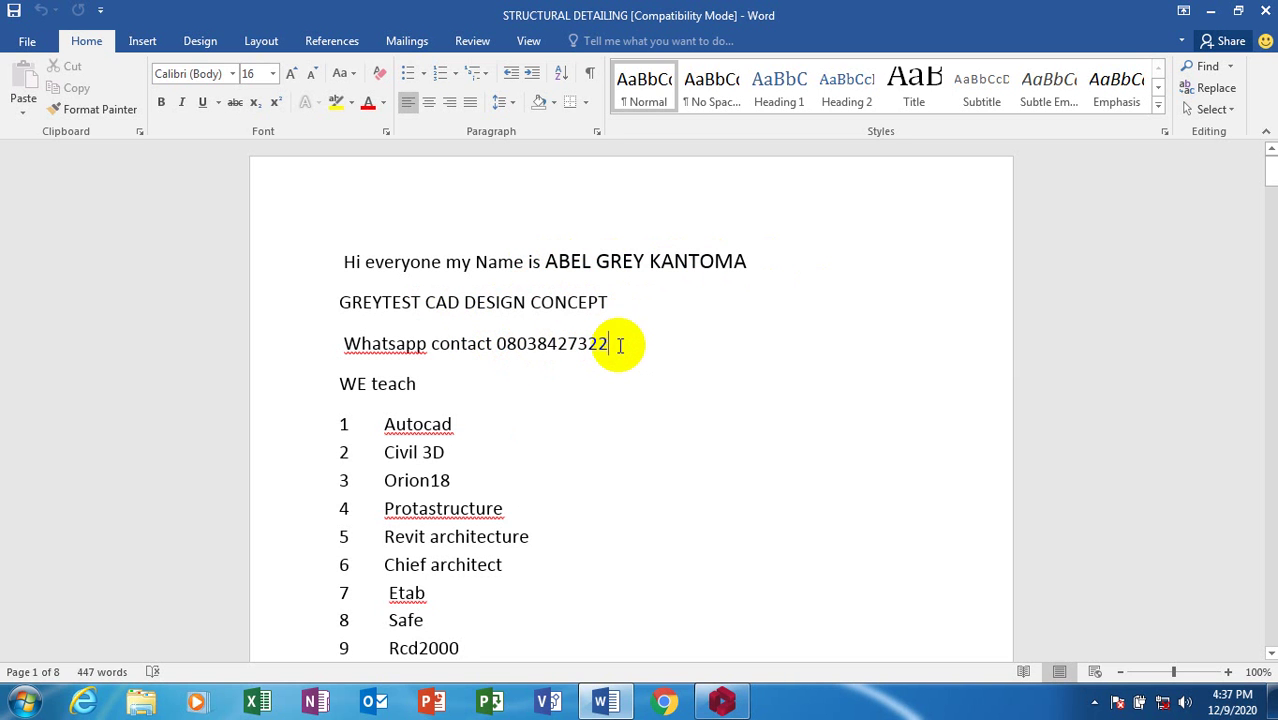
scroll(494, 414, "down", 4)
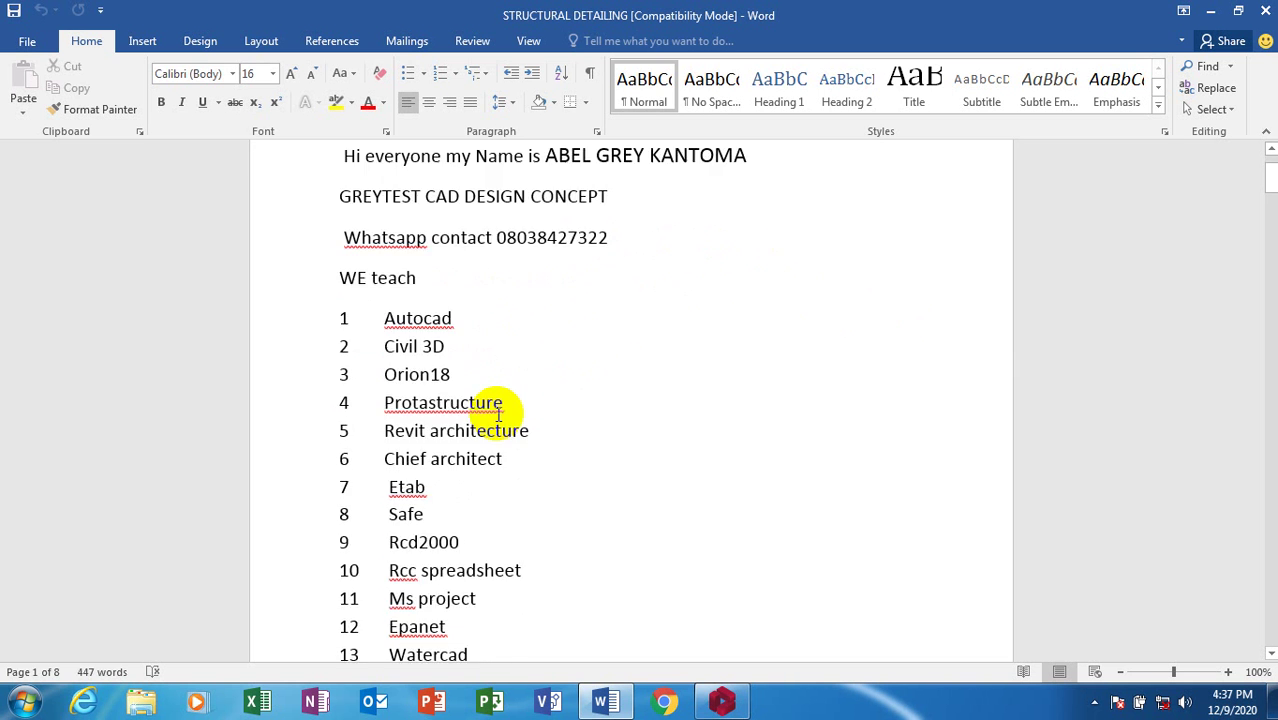
left_click(500, 210)
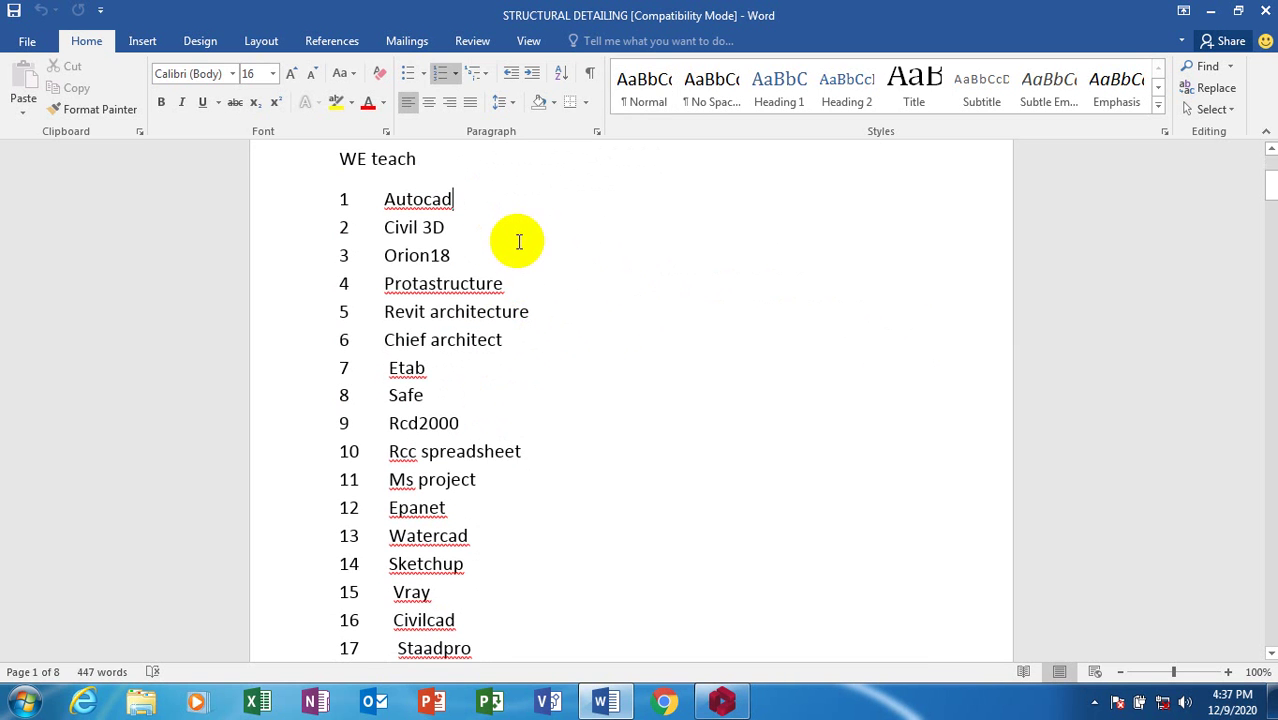
left_click(528, 235)
left_click(548, 296)
left_click(542, 310)
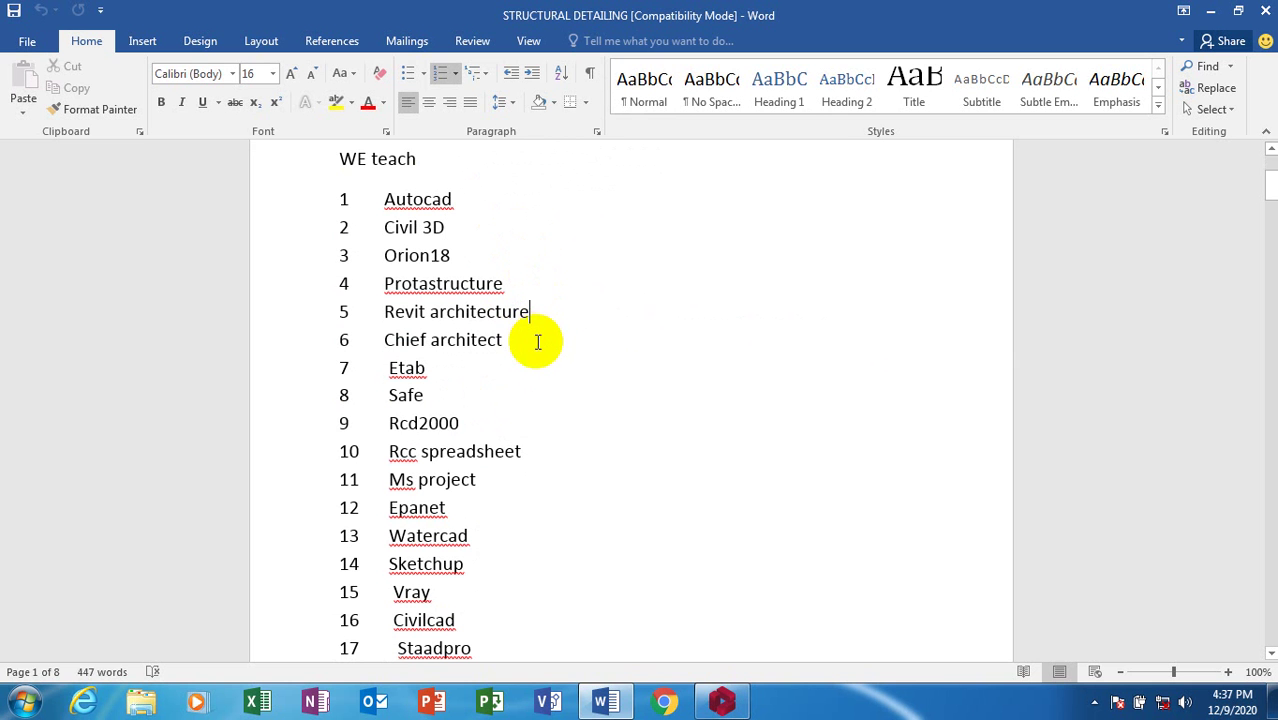
left_click(534, 340)
left_click(528, 368)
left_click(528, 402)
left_click(534, 426)
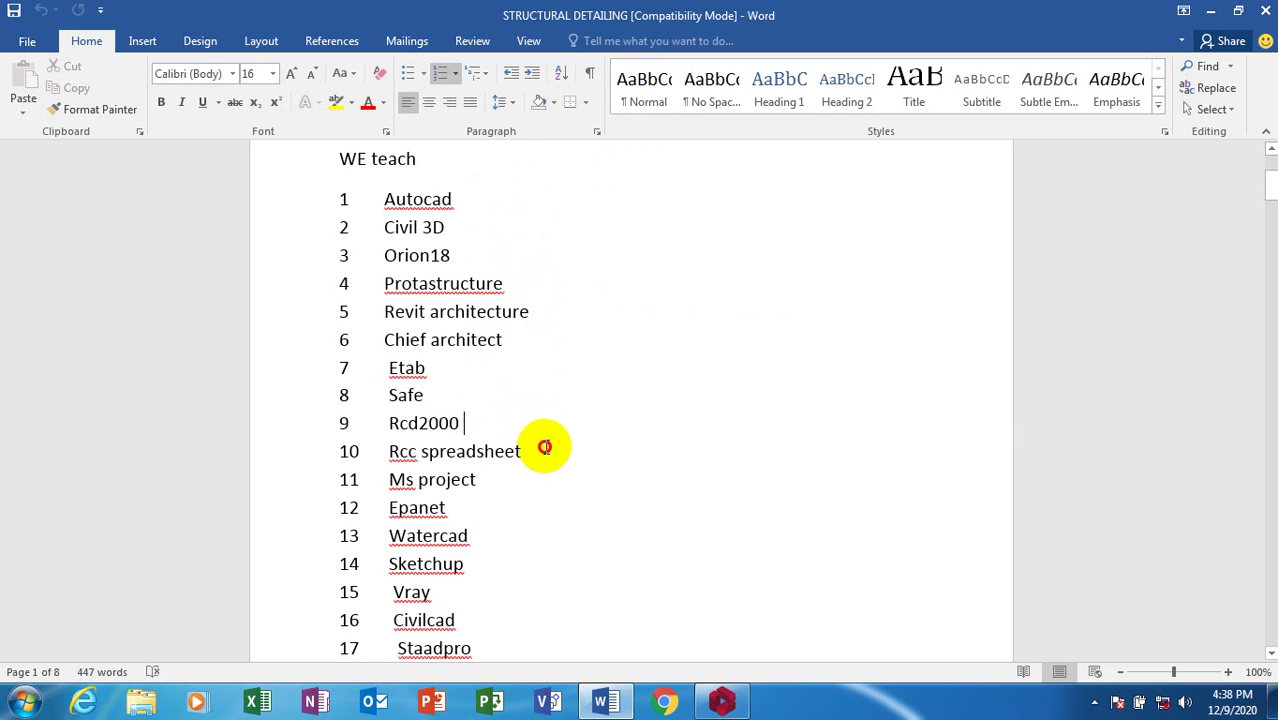
left_click(546, 452)
scroll(551, 470, "down", 3)
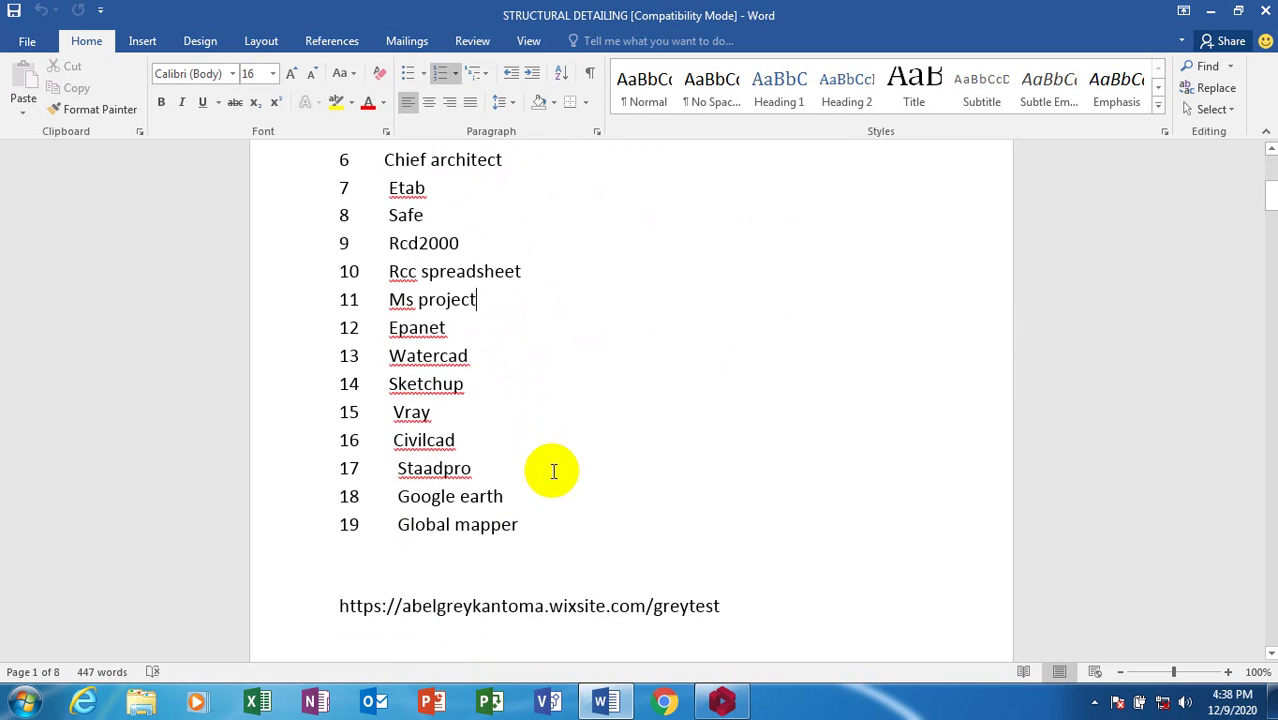
- Review the contact line again and the rest of the course list through the website address on the first page
scroll(545, 500, "up", 3)
scroll(542, 494, "up", 4)
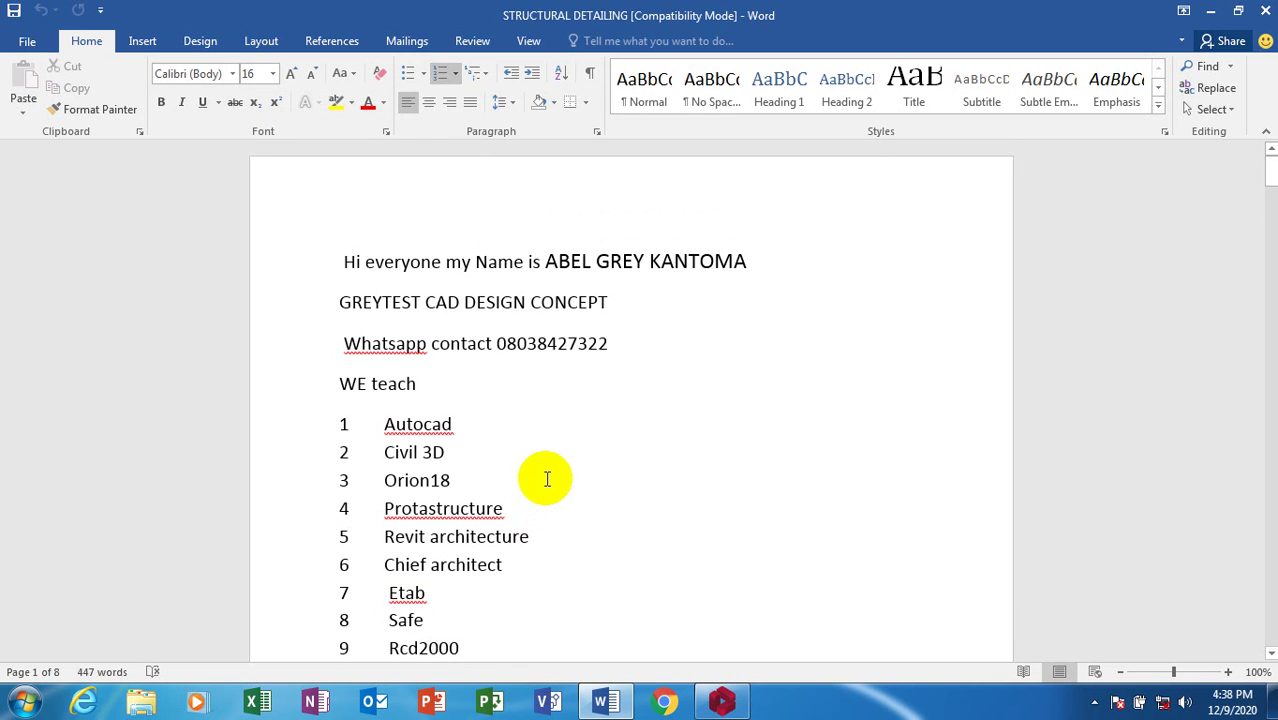
scroll(505, 402, "down", 2)
left_click(485, 570)
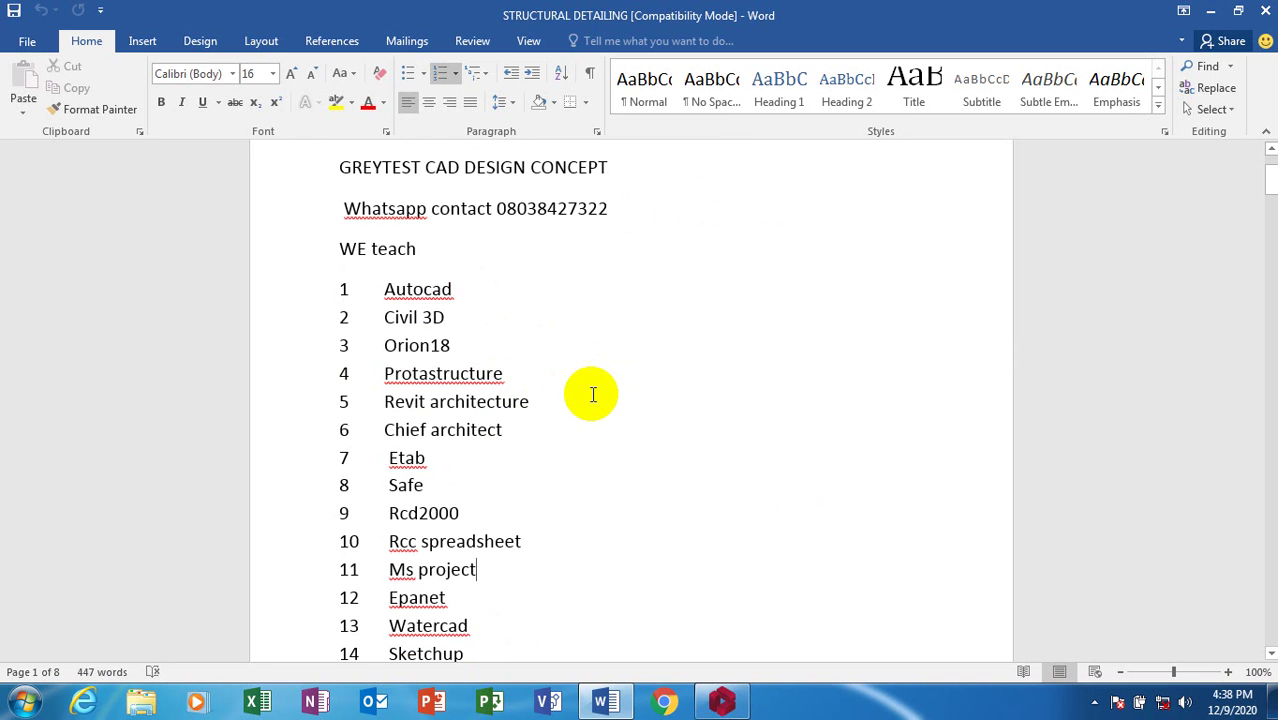
left_click(493, 209)
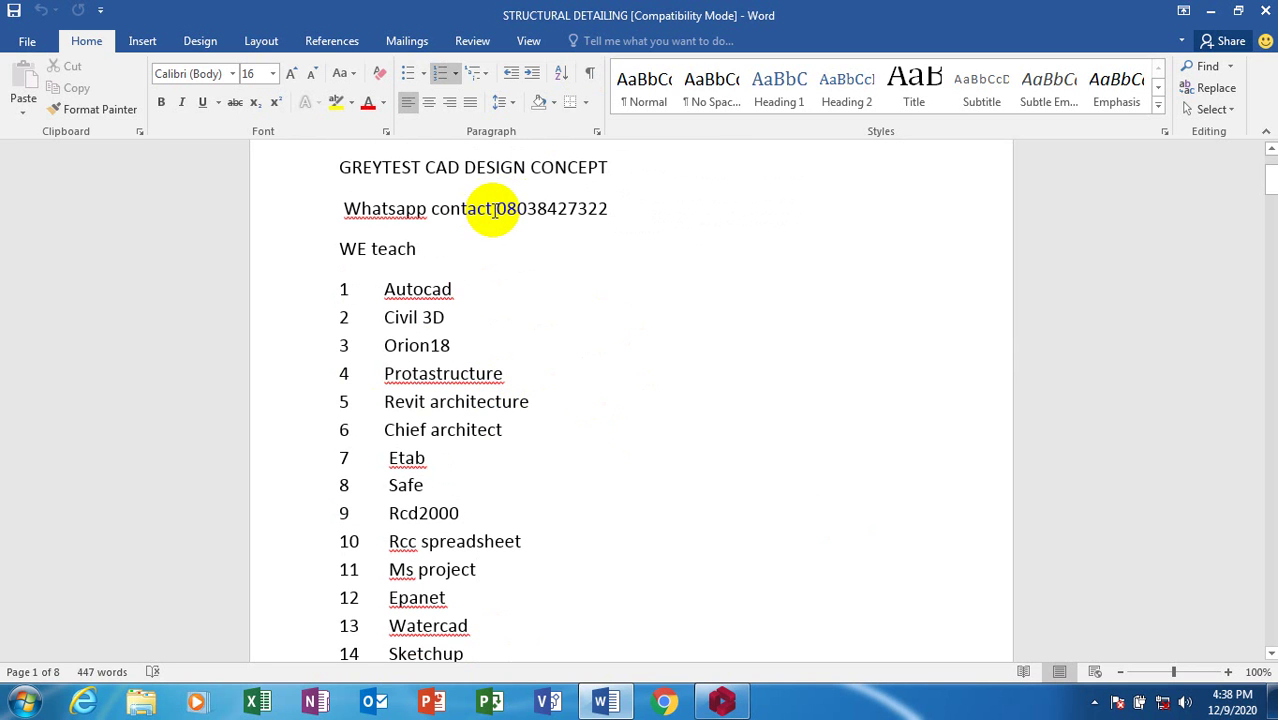
left_click(495, 209)
left_click(609, 215)
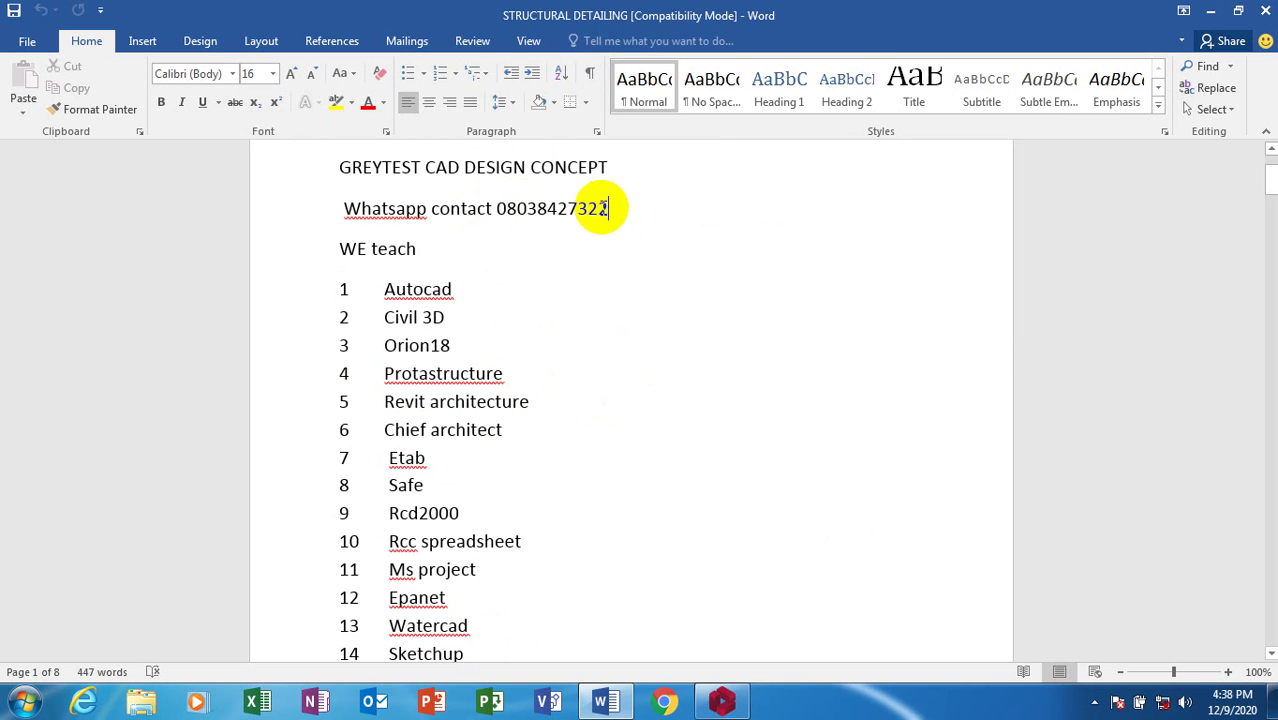
scroll(596, 299, "down", 2)
scroll(601, 303, "down", 2)
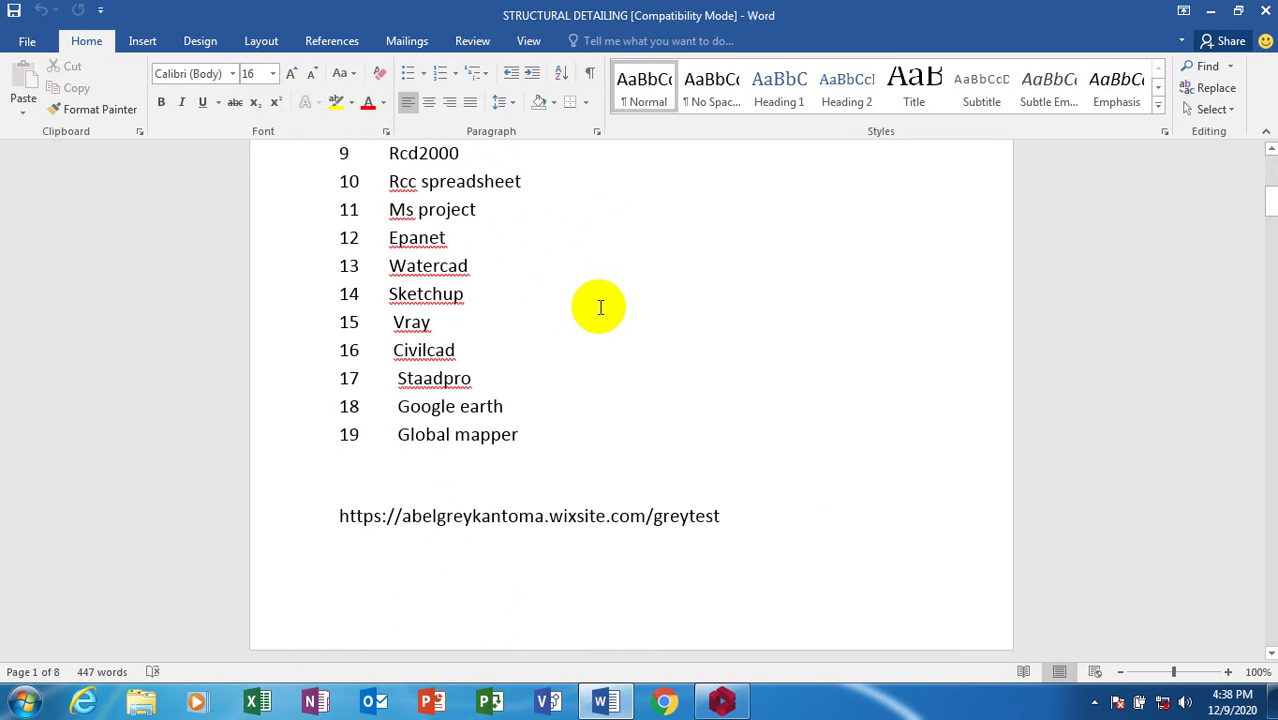
scroll(600, 308, "up", 1)
scroll(600, 308, "up", 1)
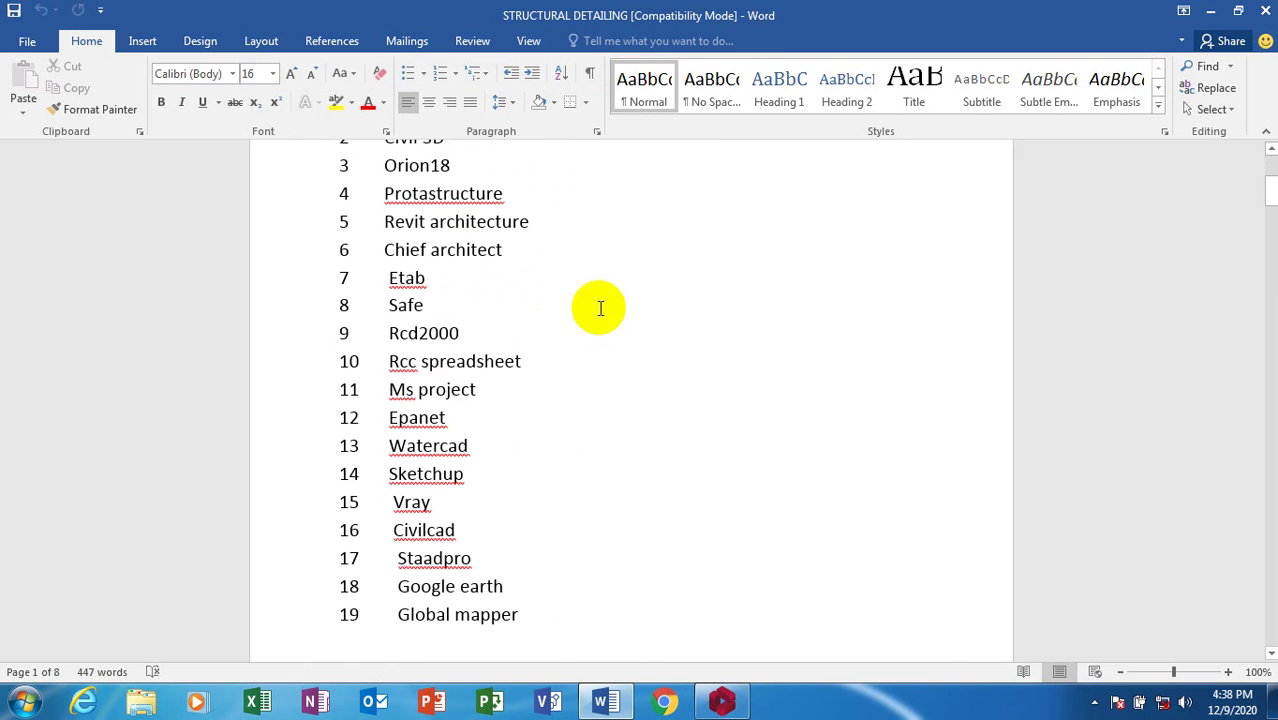
scroll(601, 310, "up", 2)
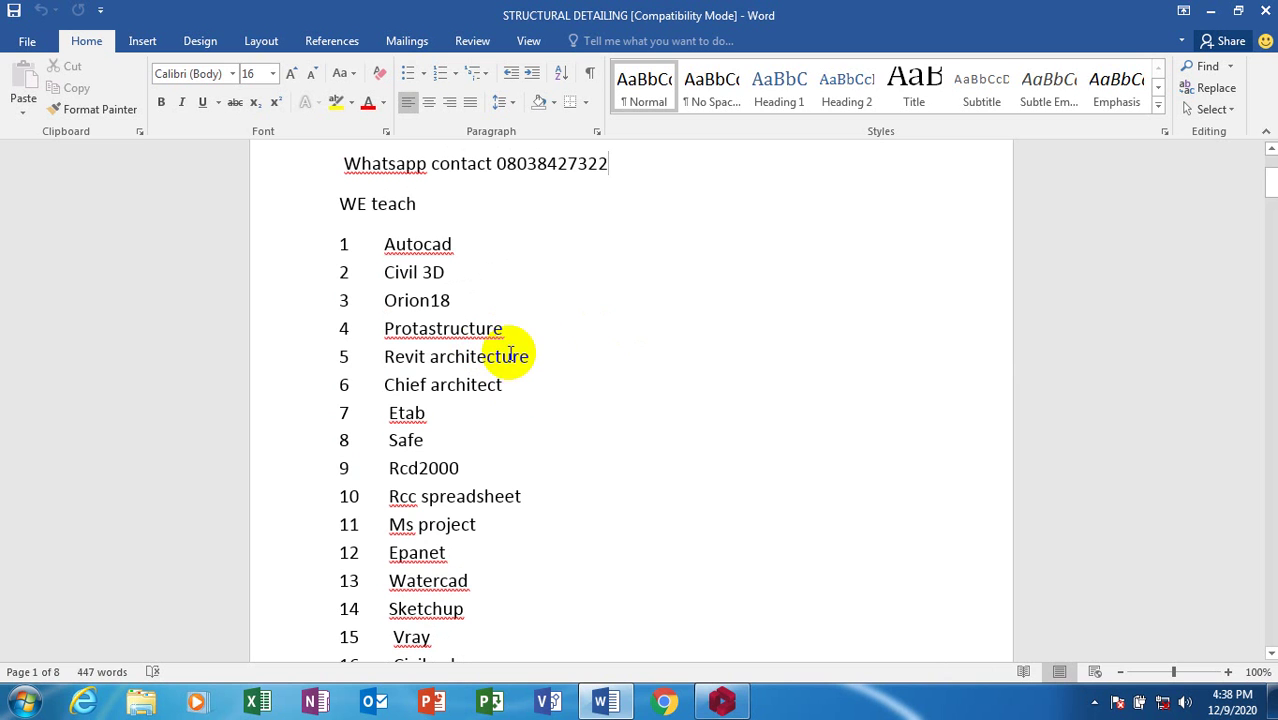
- Switch to ProtaStructure and create a new project with the code bill_board, importing the UK (BS8110) template settings
left_click(722, 703)
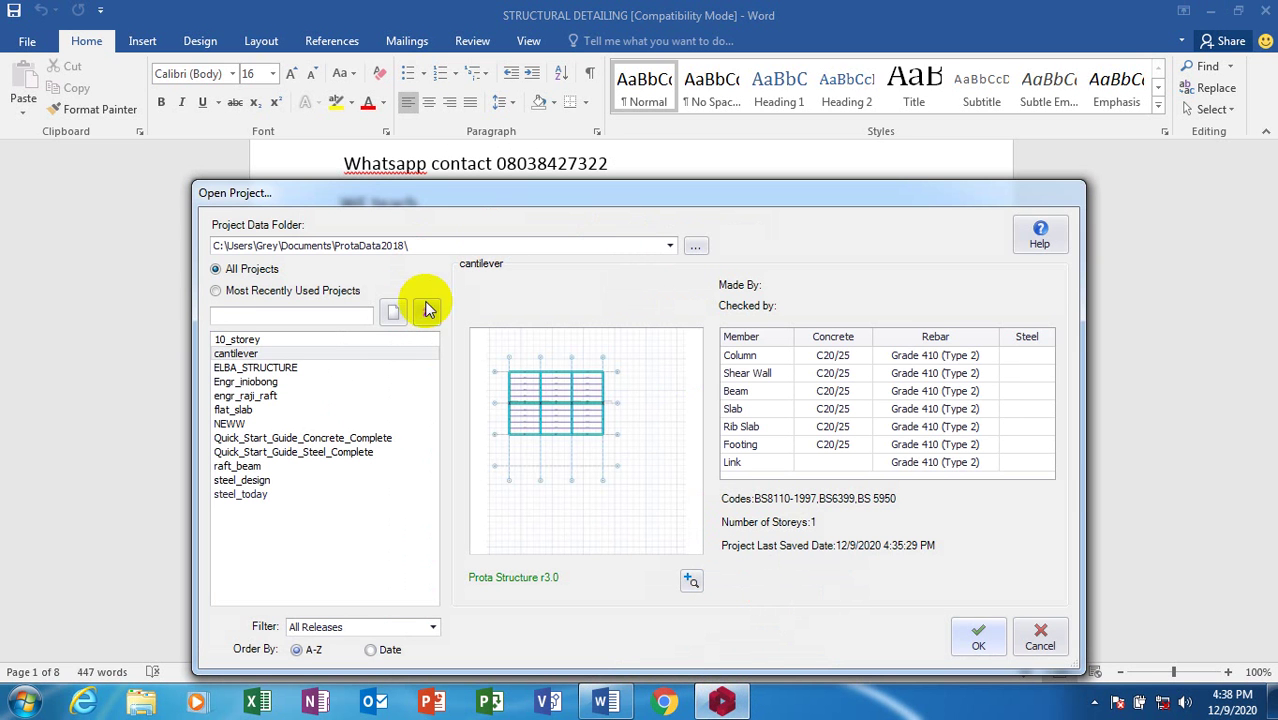
left_click(391, 316)
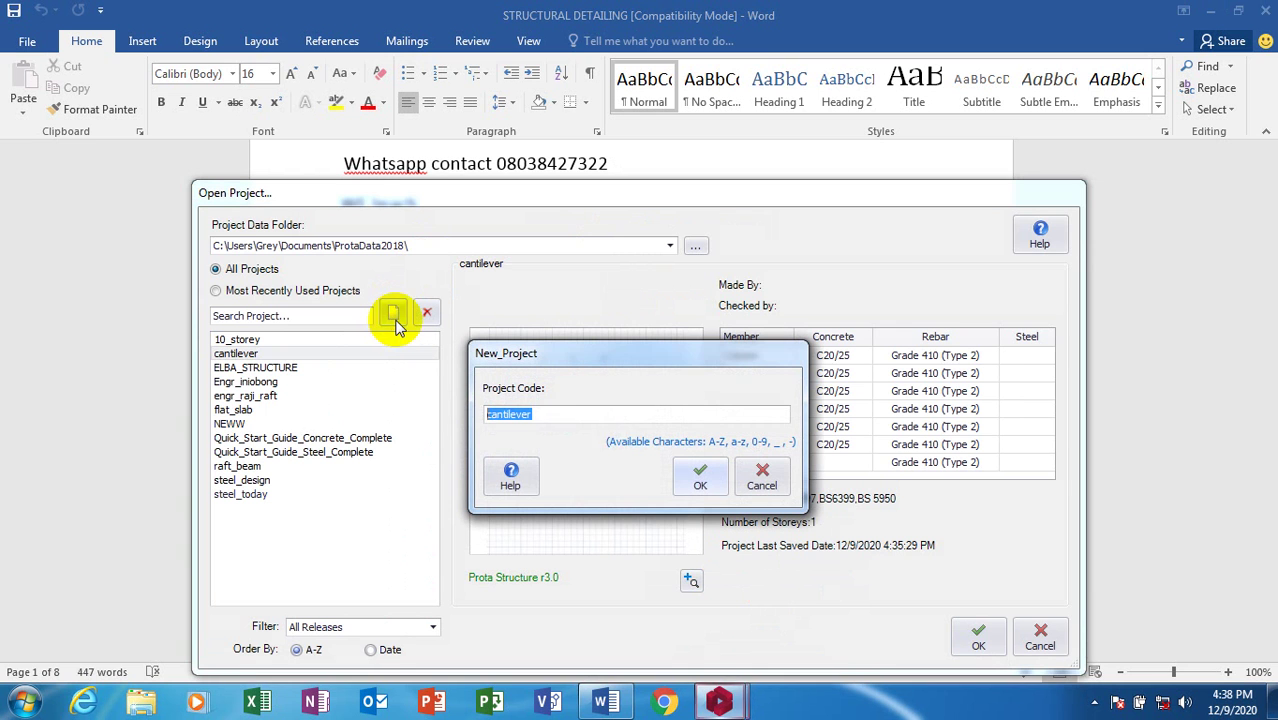
type("m")
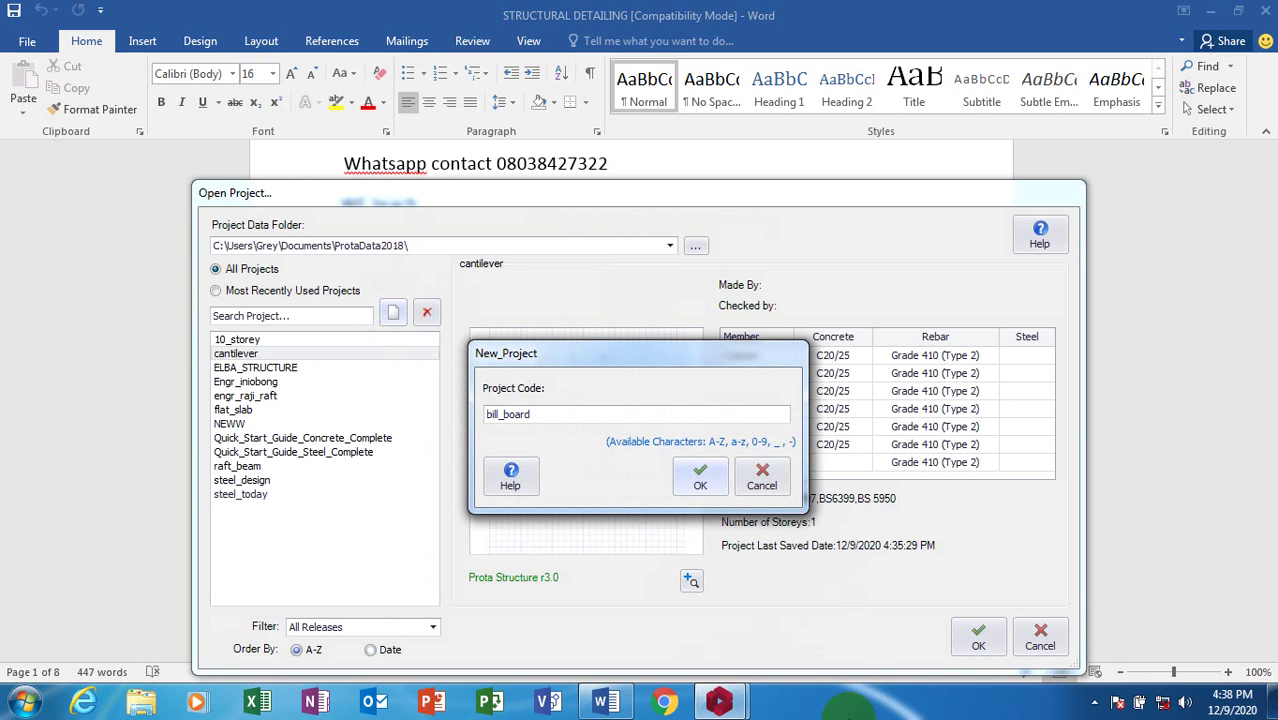
left_click(700, 482)
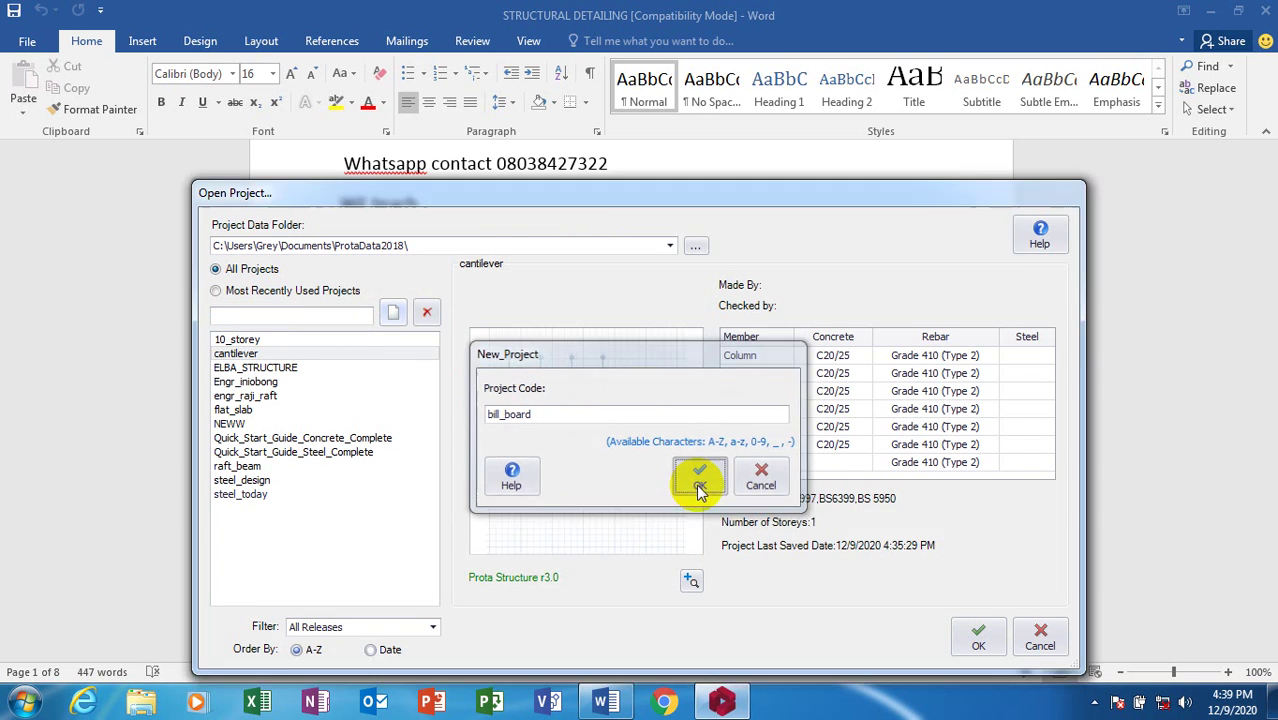
left_click(325, 341)
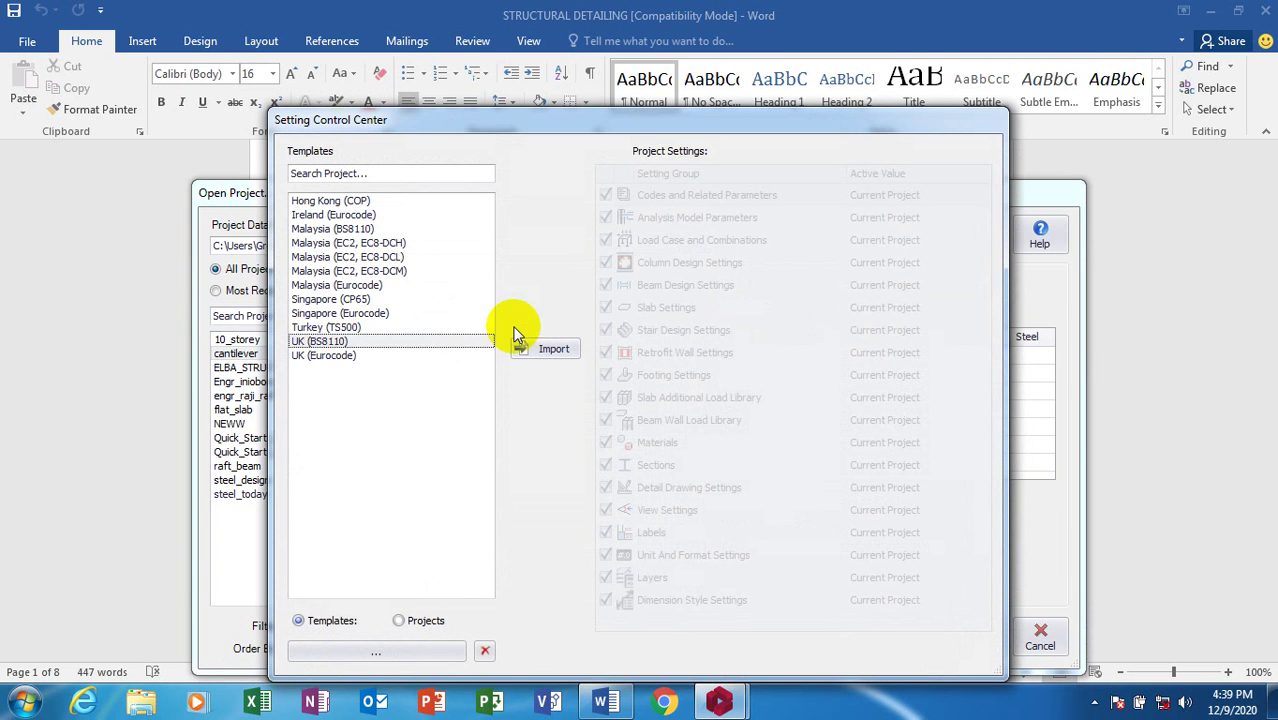
left_click(553, 349)
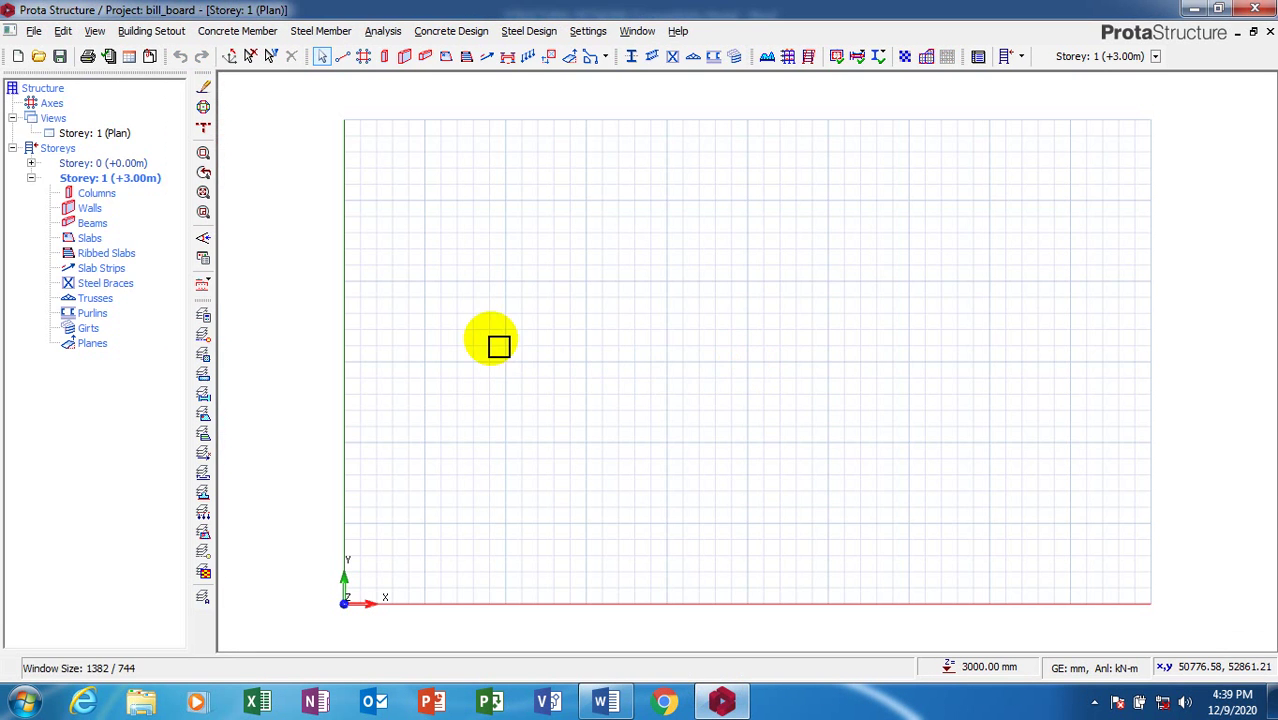
- Generate an orthogonal axis group with axes 1 to 4 and A to D on the Storey 1 plan
left_click(365, 58)
left_click(673, 333)
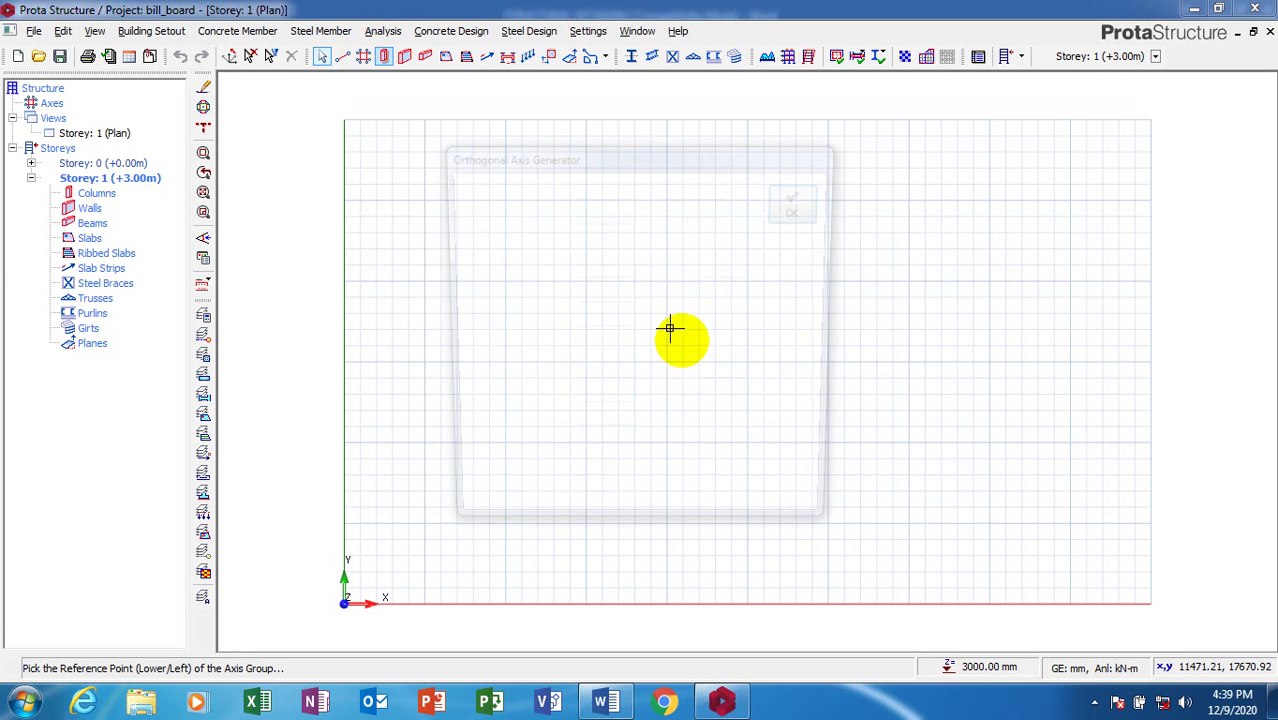
left_click(800, 205)
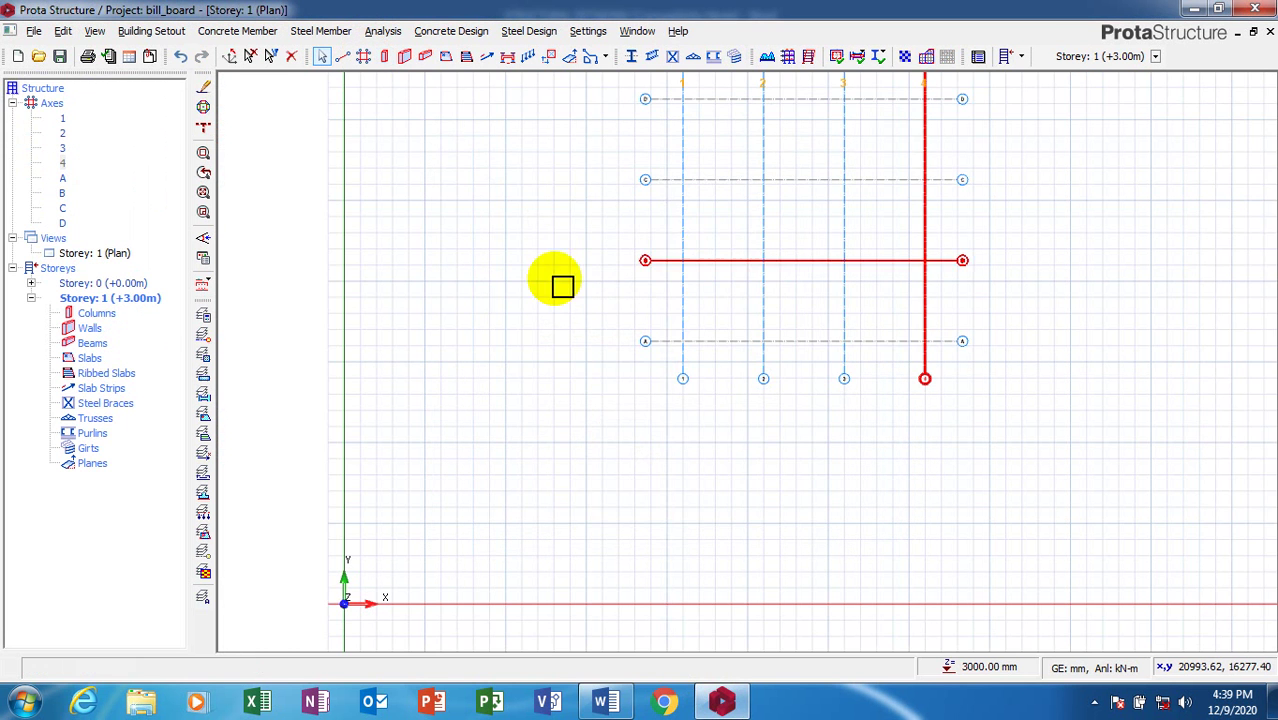
scroll(730, 289, "down", 3)
scroll(730, 289, "up", 2)
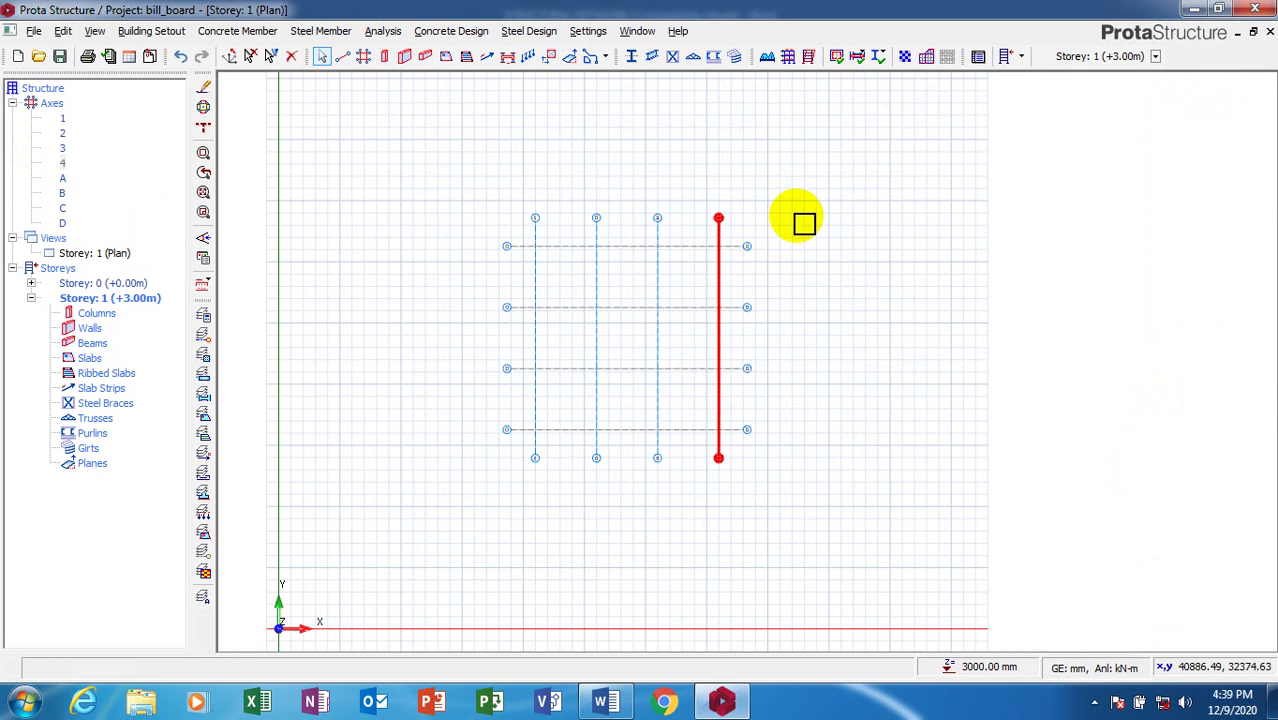
- Offset axis 2 by -1000 mm towards axis 1
left_click(735, 262)
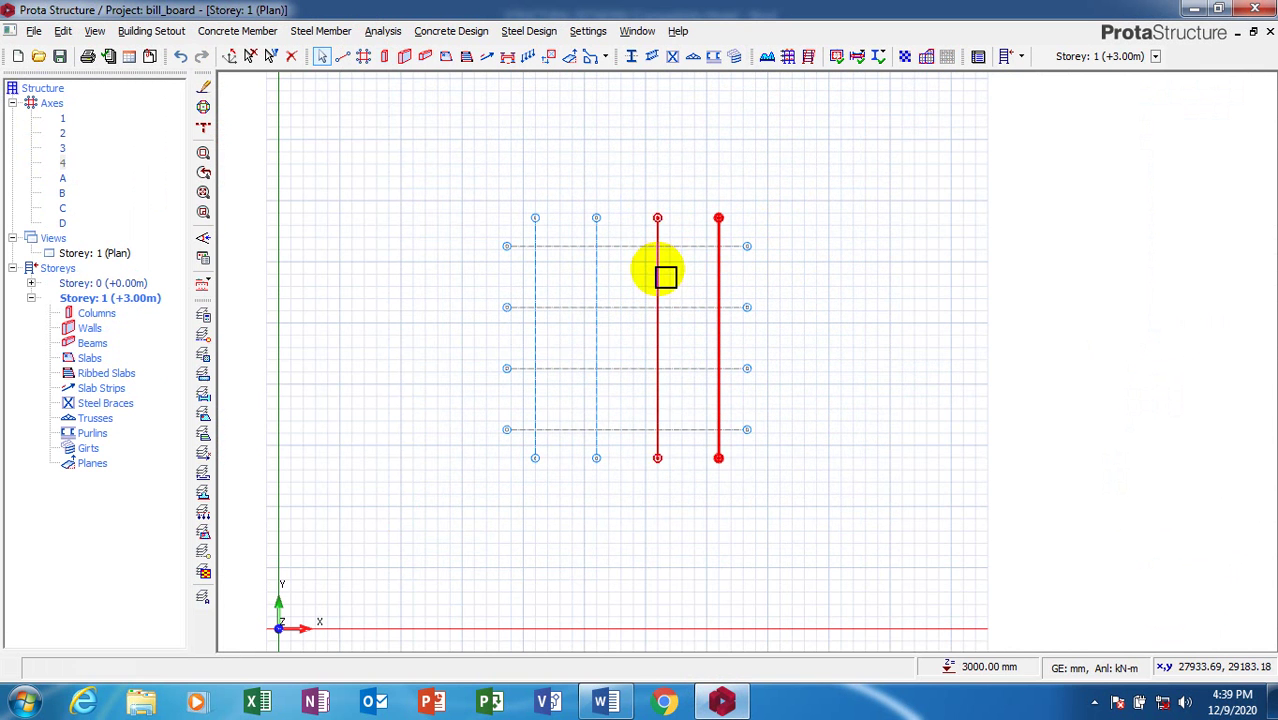
scroll(665, 271, "up", 1)
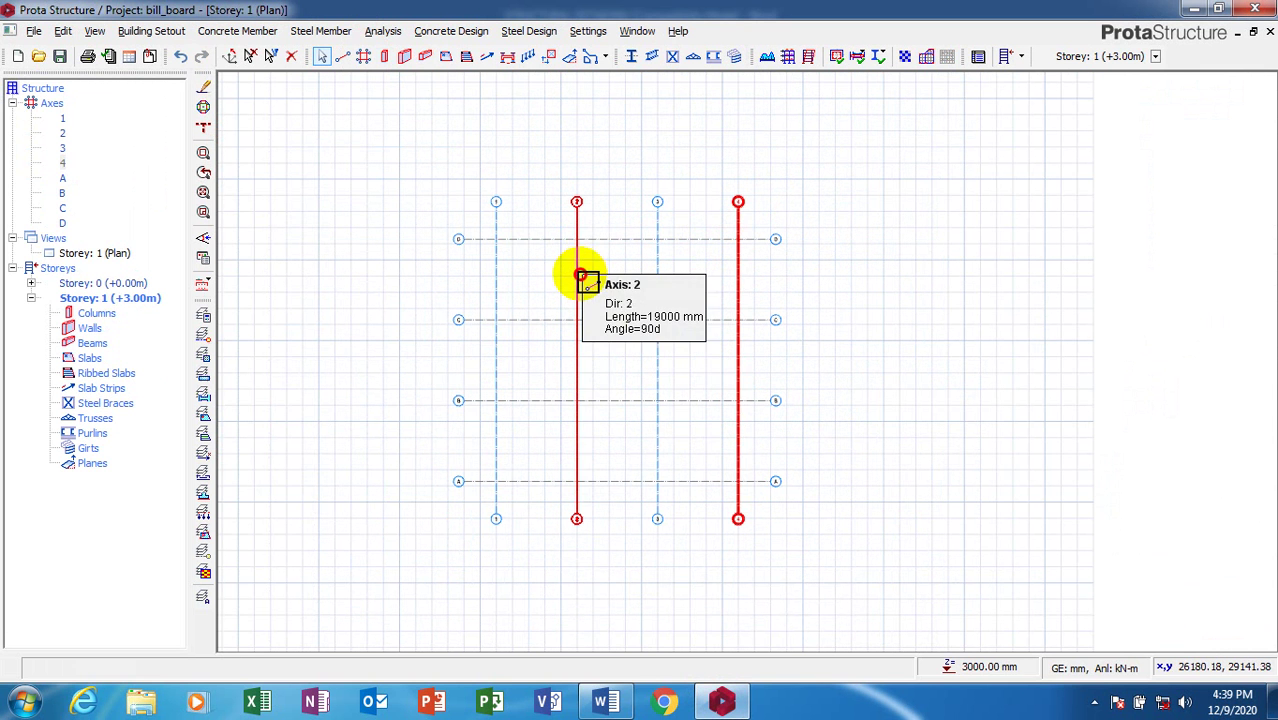
left_click(590, 280)
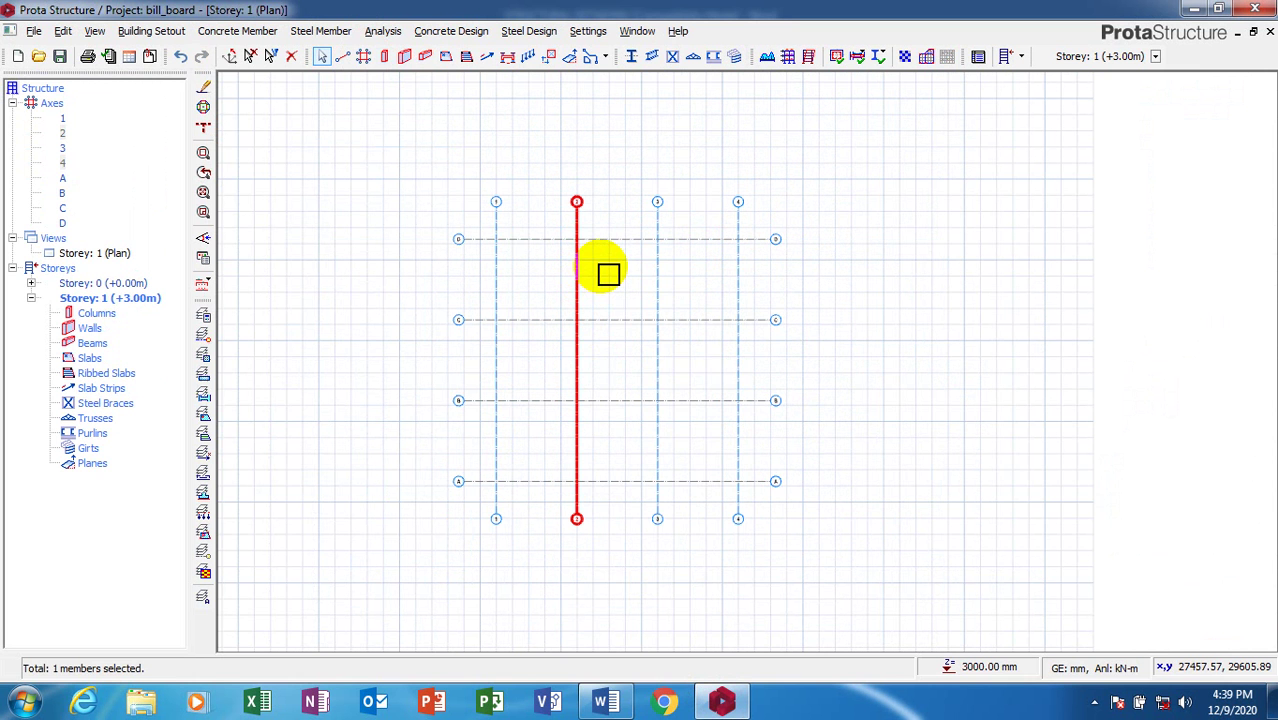
right_click(609, 274)
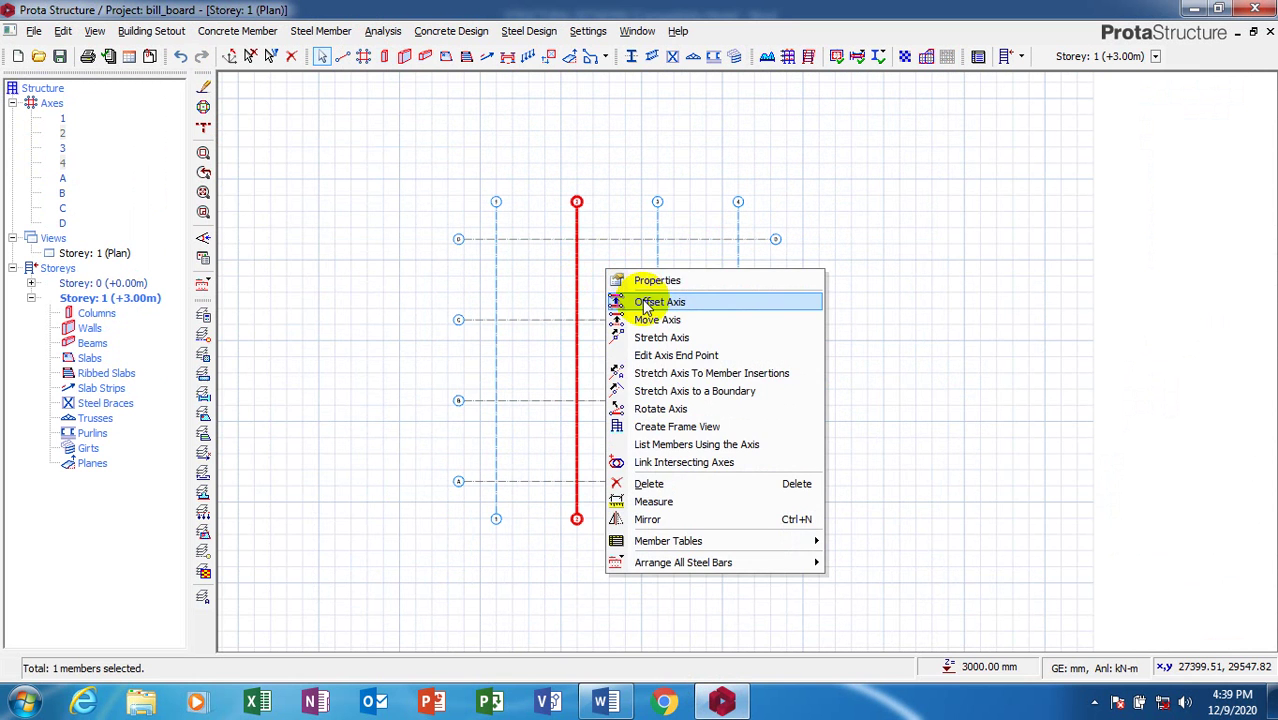
left_click(615, 297)
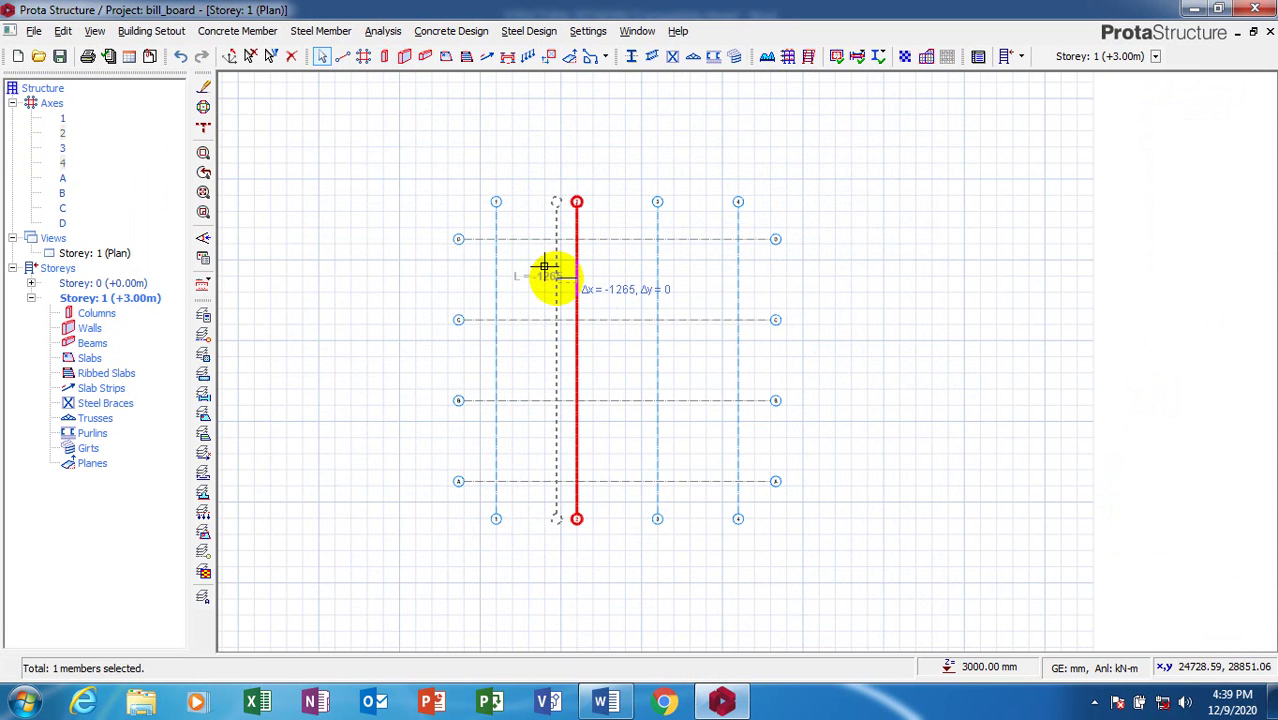
key("Tab")
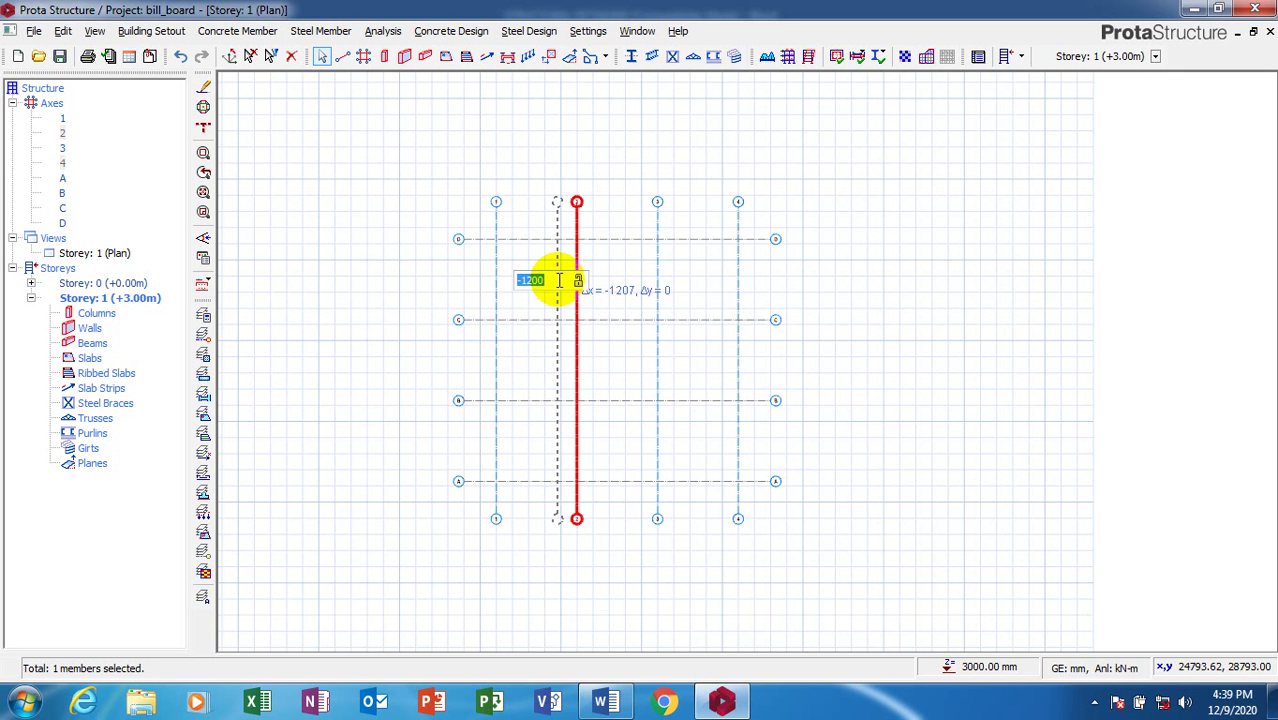
type("-100")
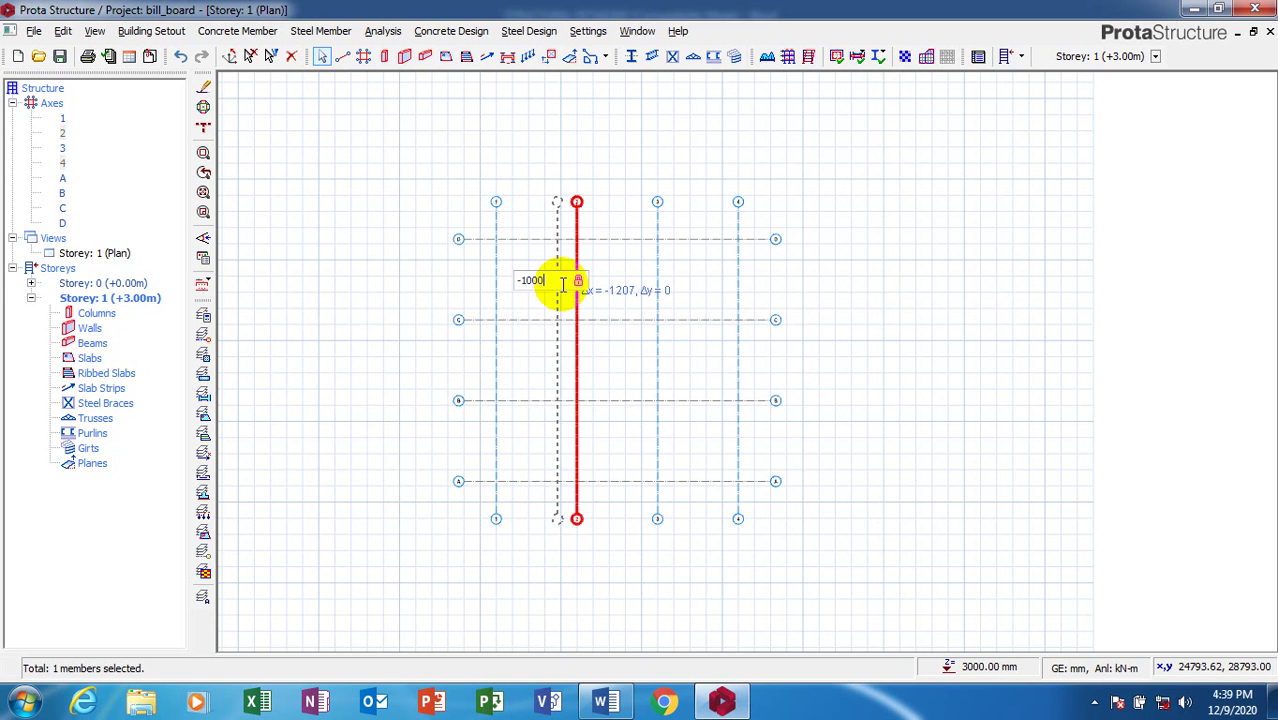
type("0")
key("Return")
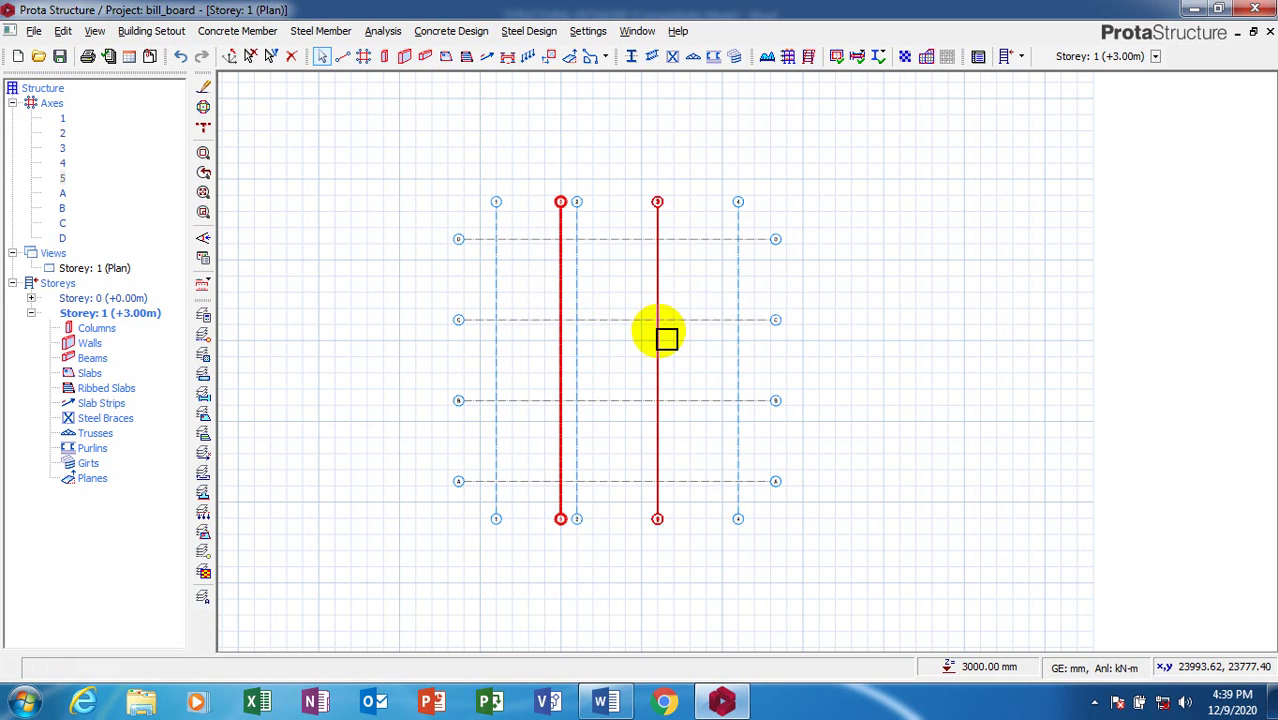
- Offset axis 2 by 1000 mm towards axis 3
left_click(577, 278)
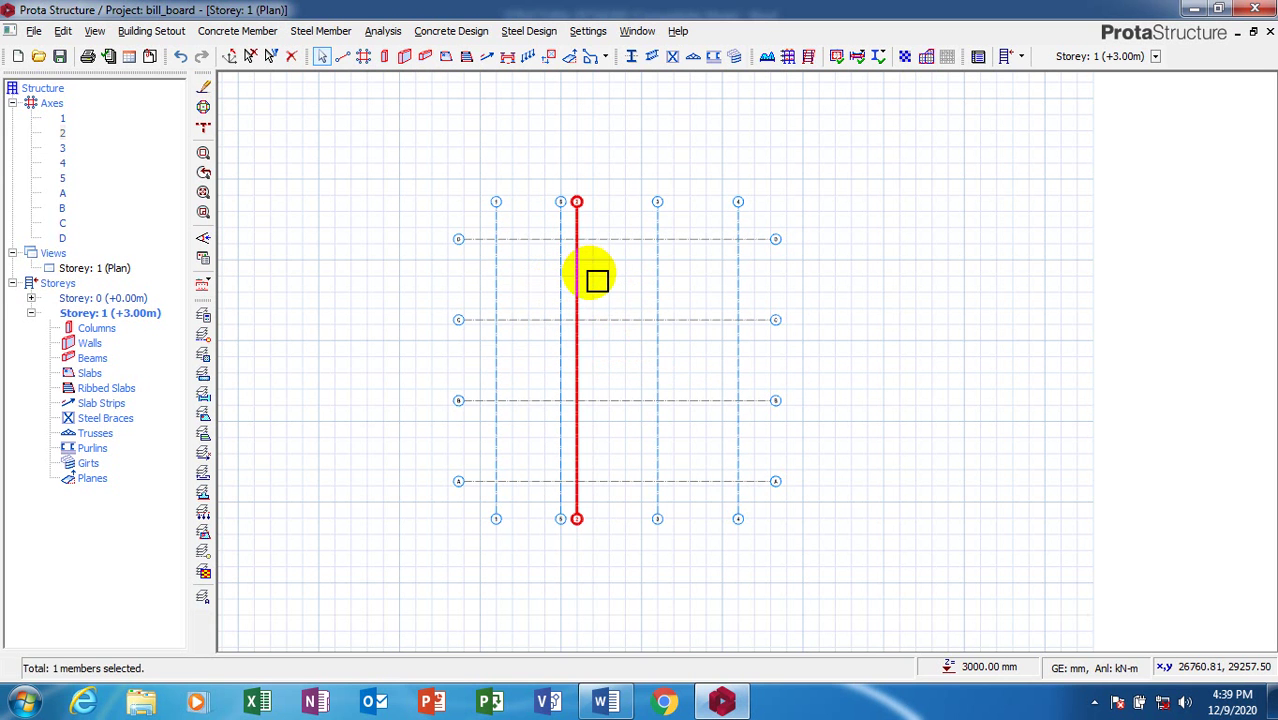
right_click(620, 280)
left_click(630, 306)
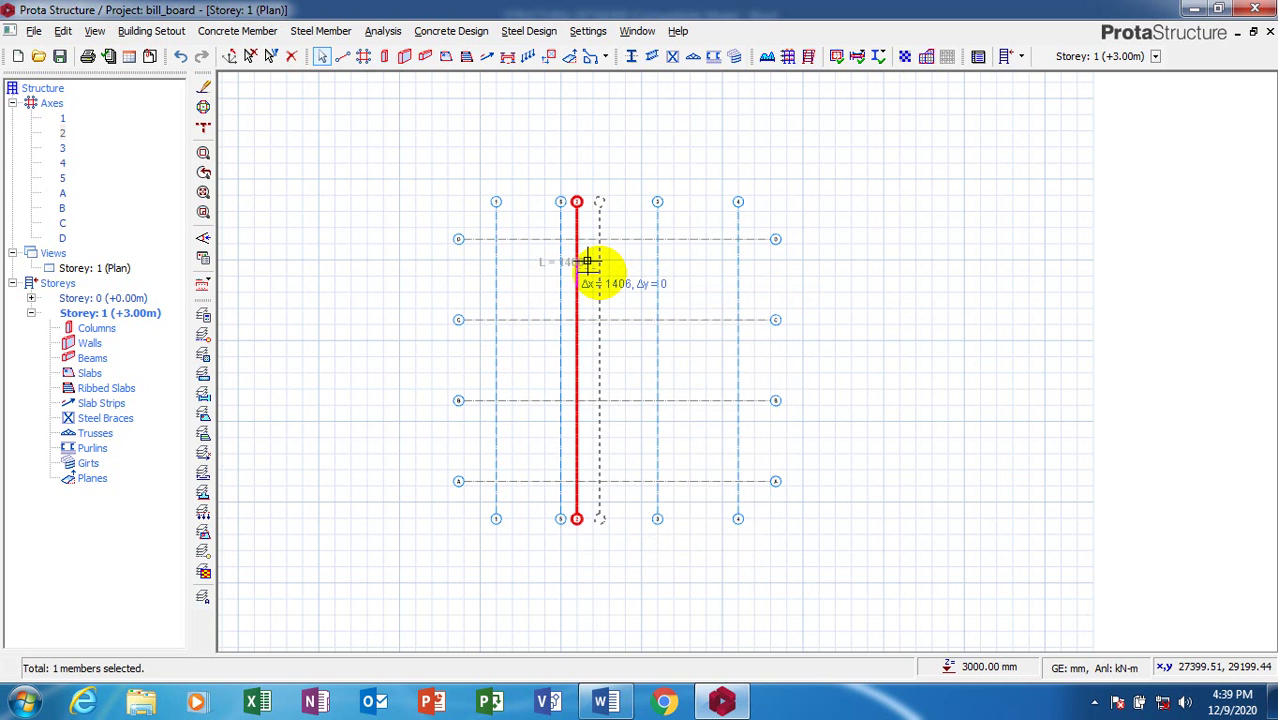
key("Tab")
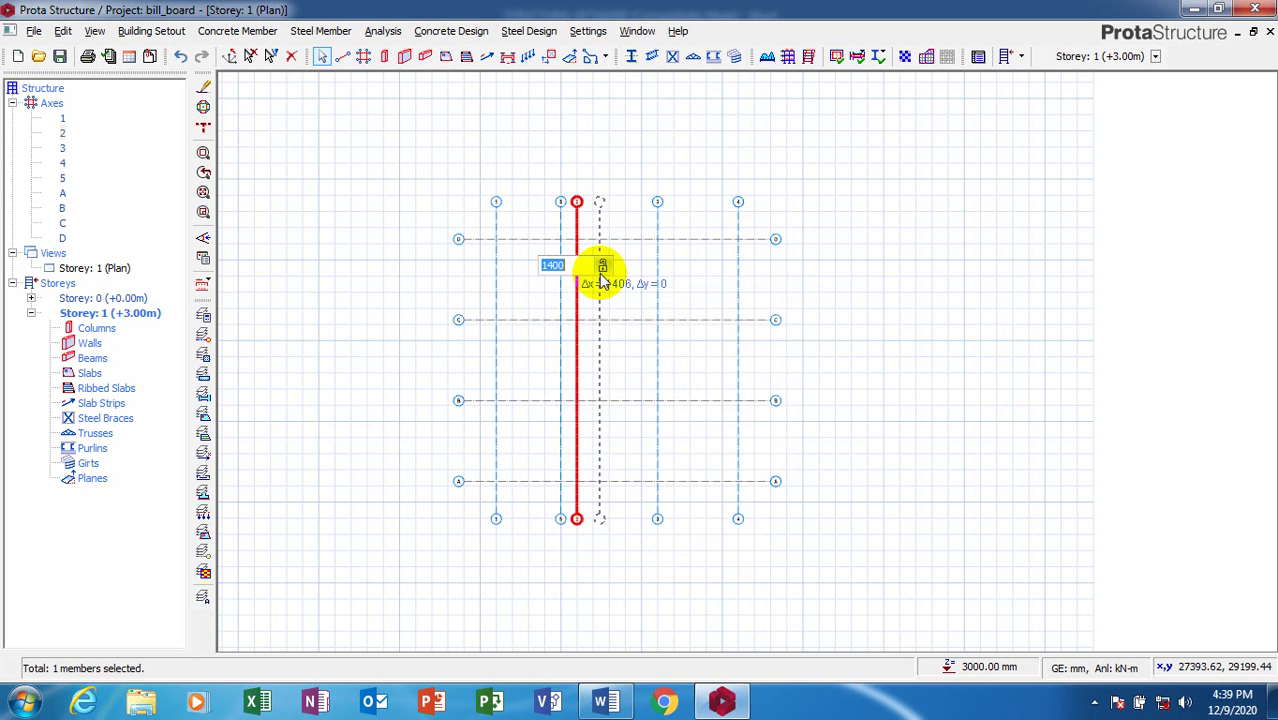
type("1")
key("Return")
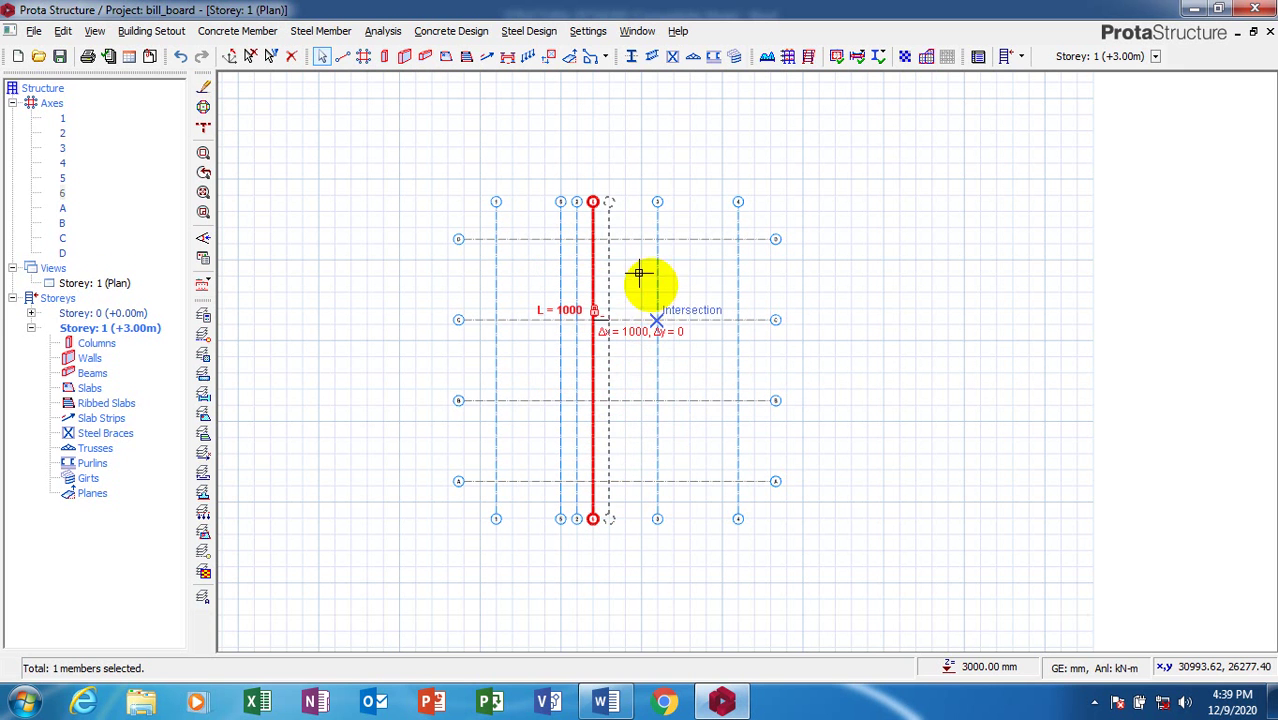
- Offset axis D by -2000 mm towards axis C
key("Escape")
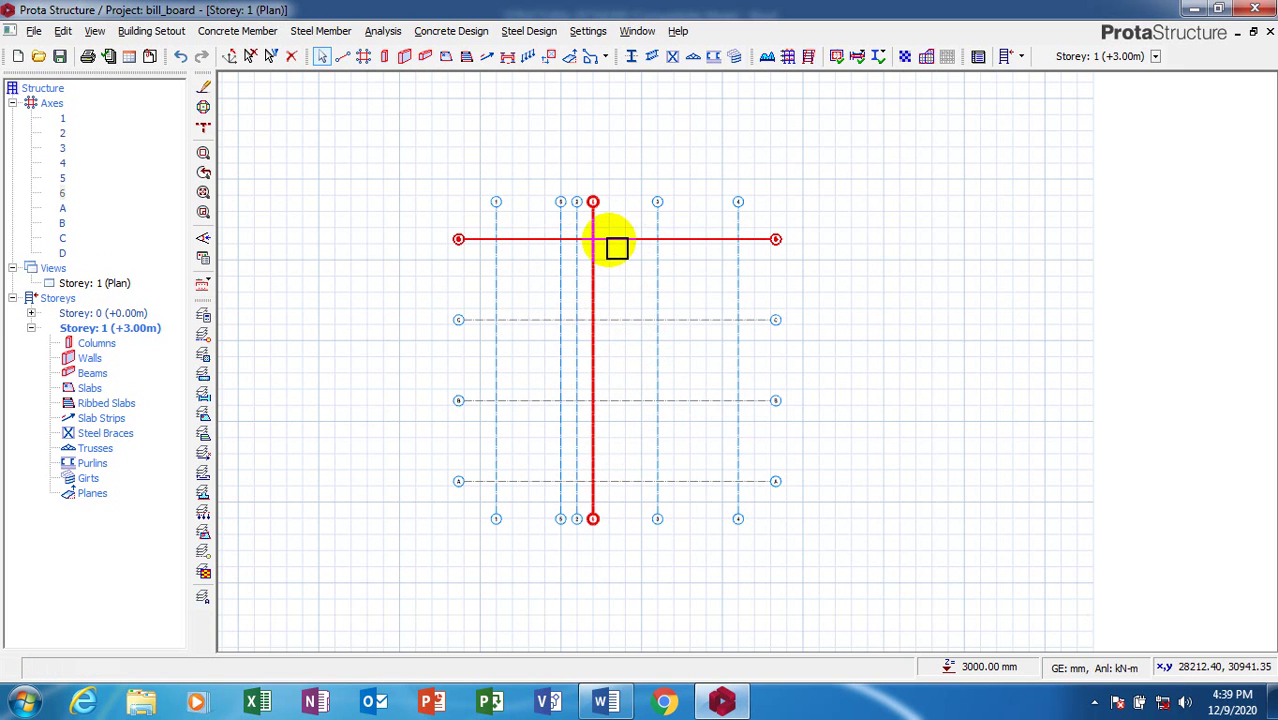
left_click(619, 252)
right_click(622, 261)
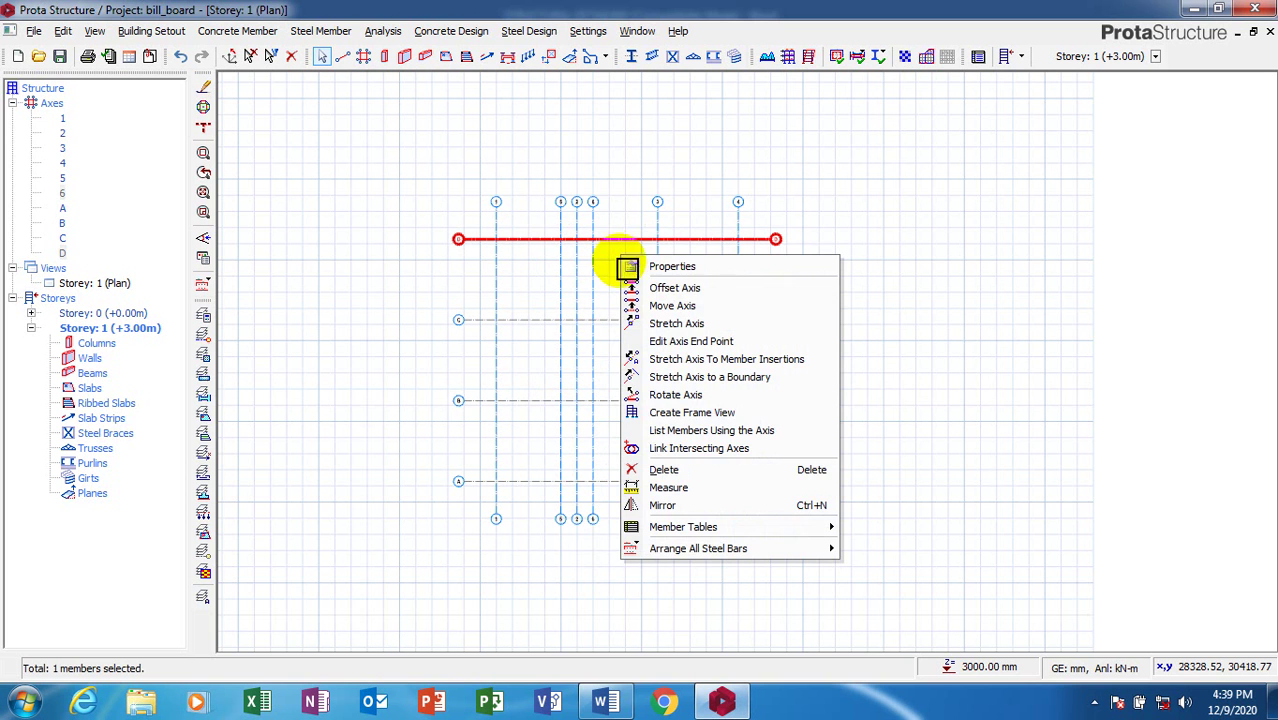
left_click(662, 288)
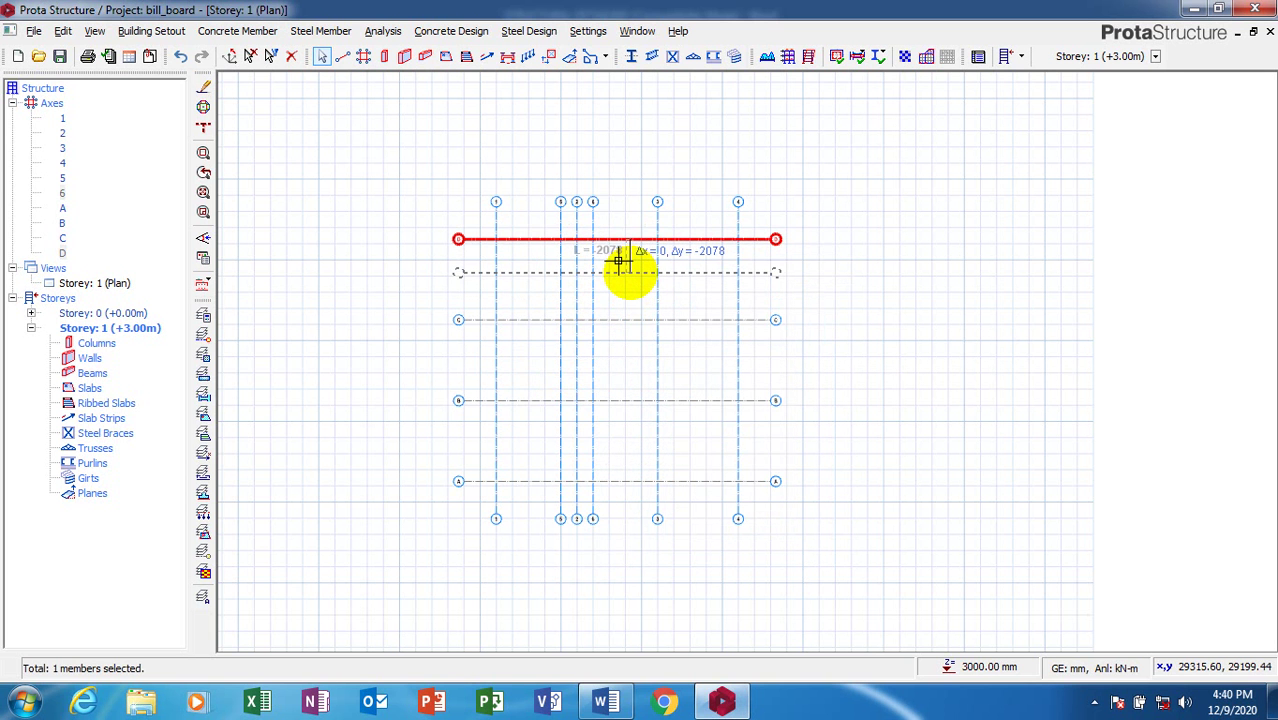
key("Tab")
type("2")
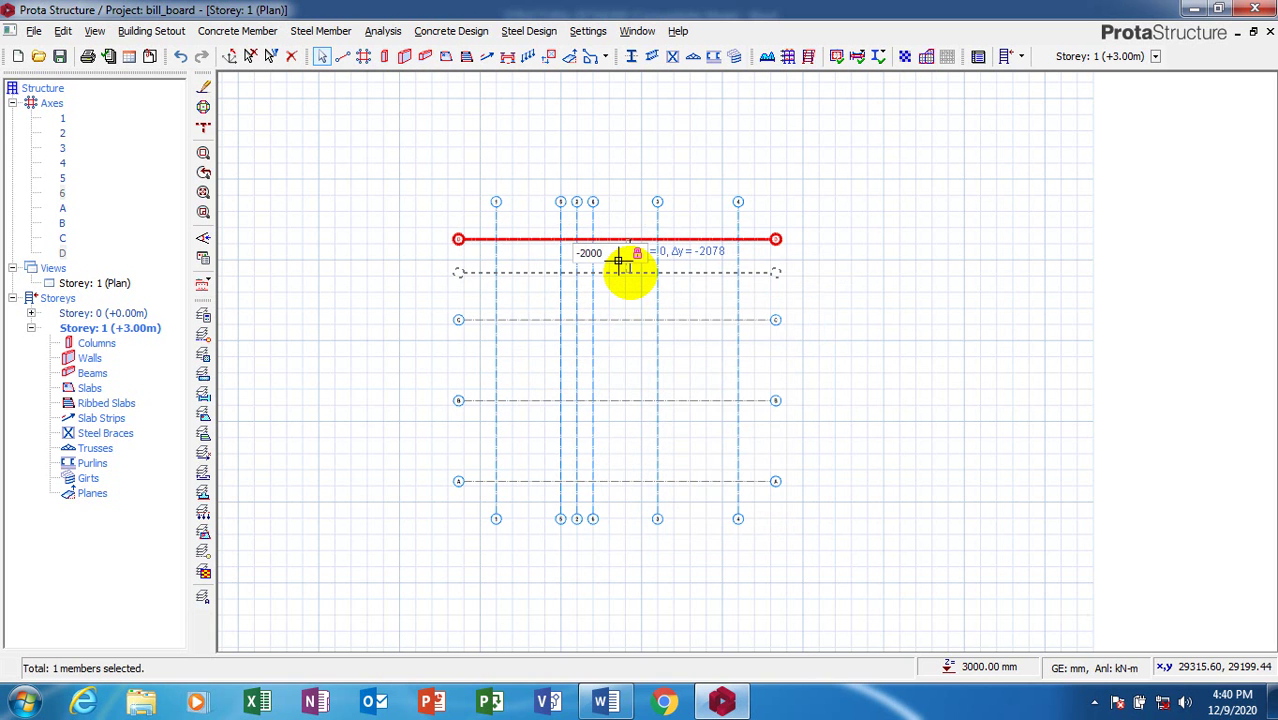
key("Return")
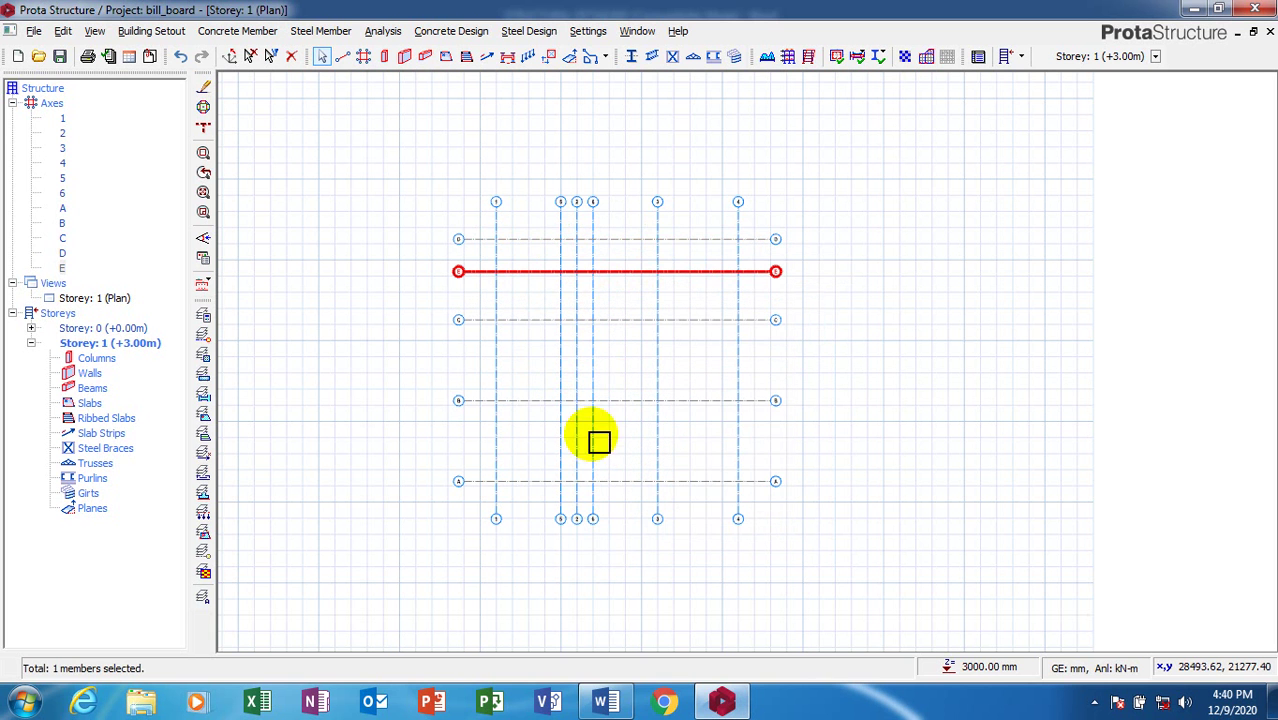
- Offset axis B by 2000 mm towards axis C
left_click(542, 398)
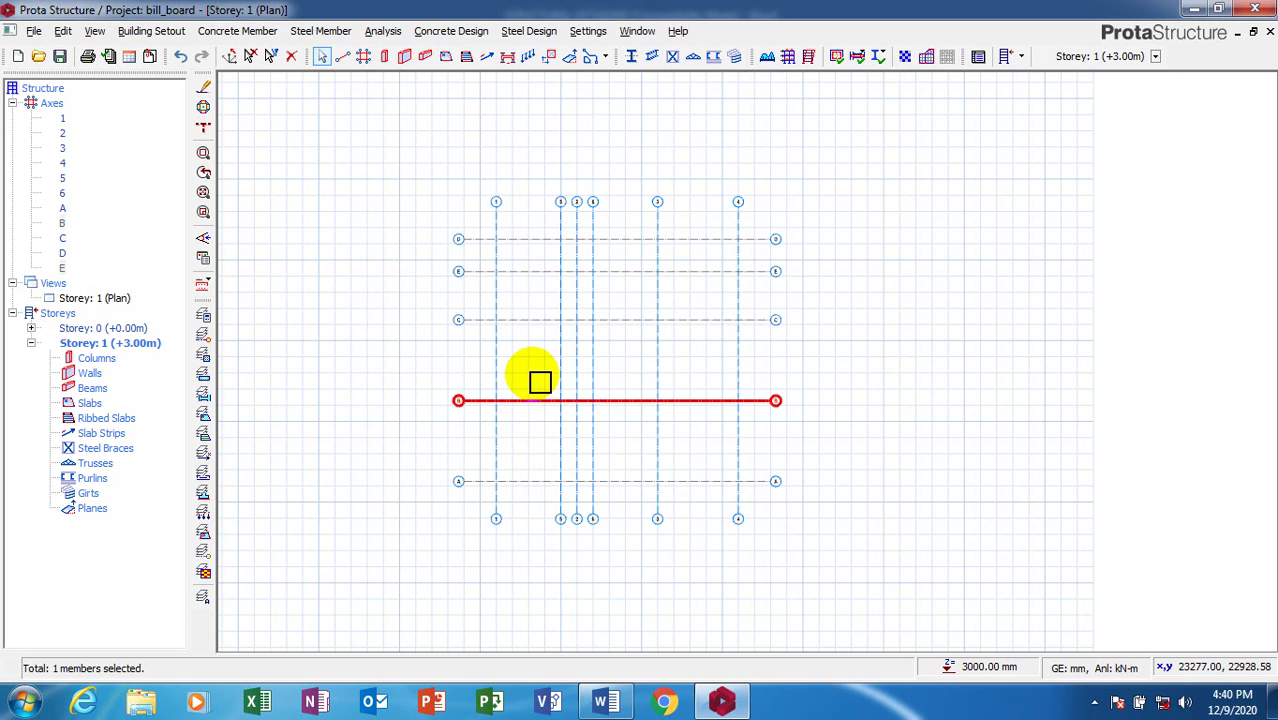
right_click(540, 379)
left_click(548, 410)
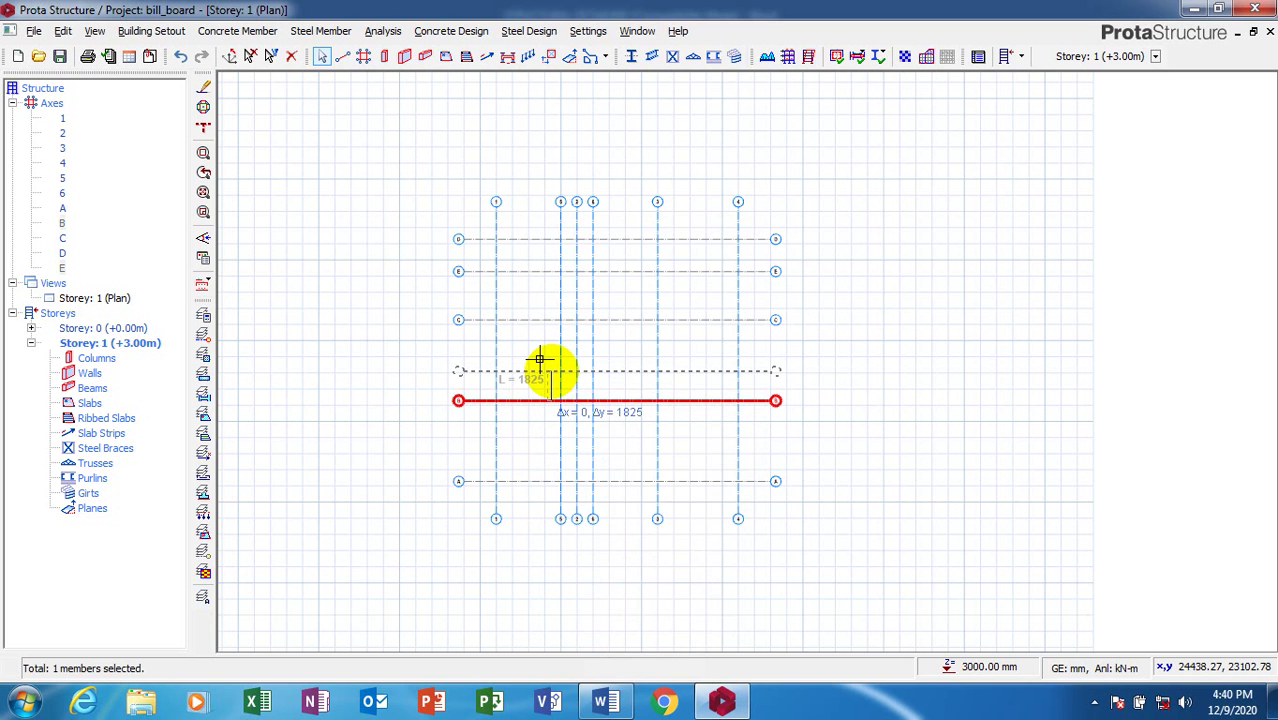
key("Tab")
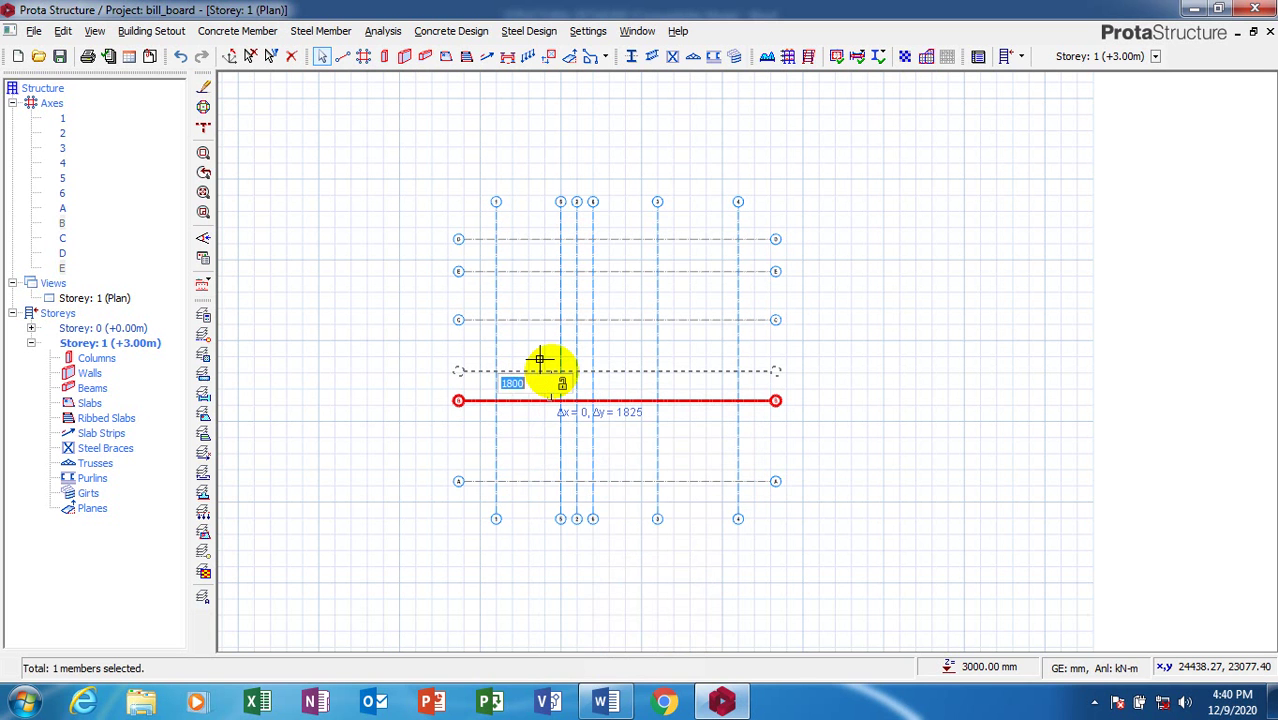
type("2000")
left_click(538, 360)
key("Escape")
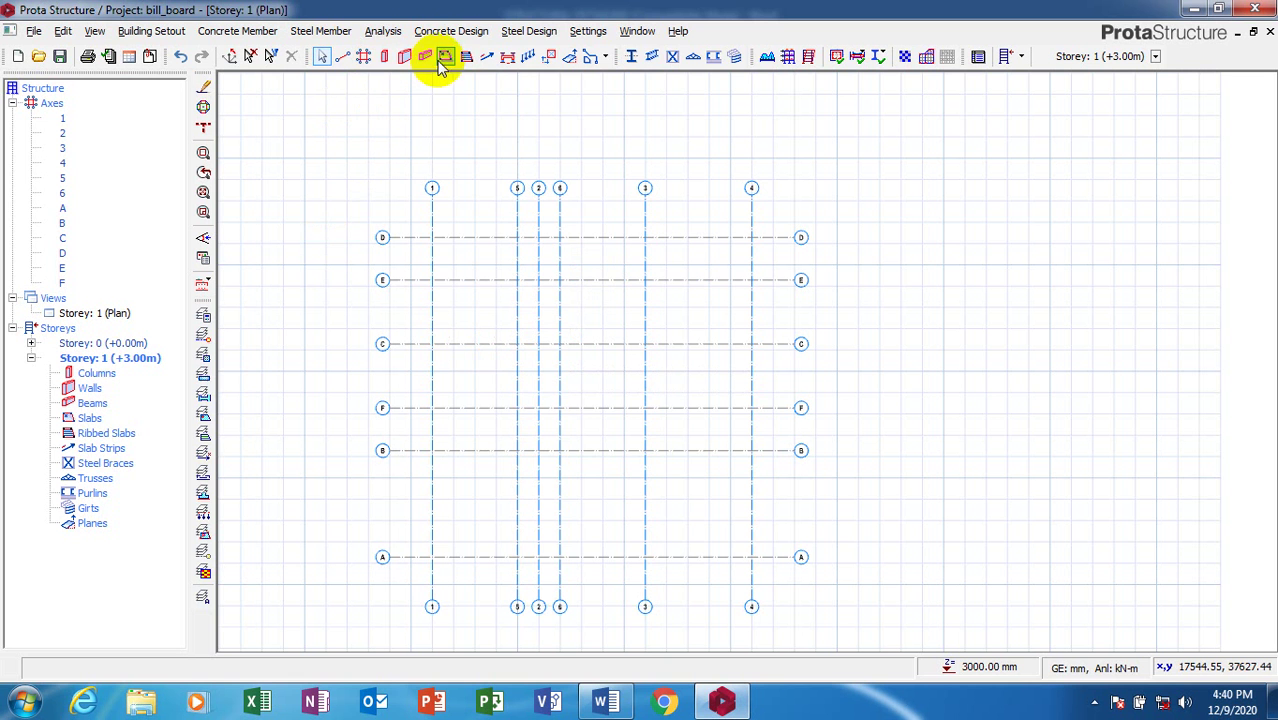
- Place a steel column with the circular hollow section CHS 508x6 at the intersection of axes C and 2
left_click(631, 56)
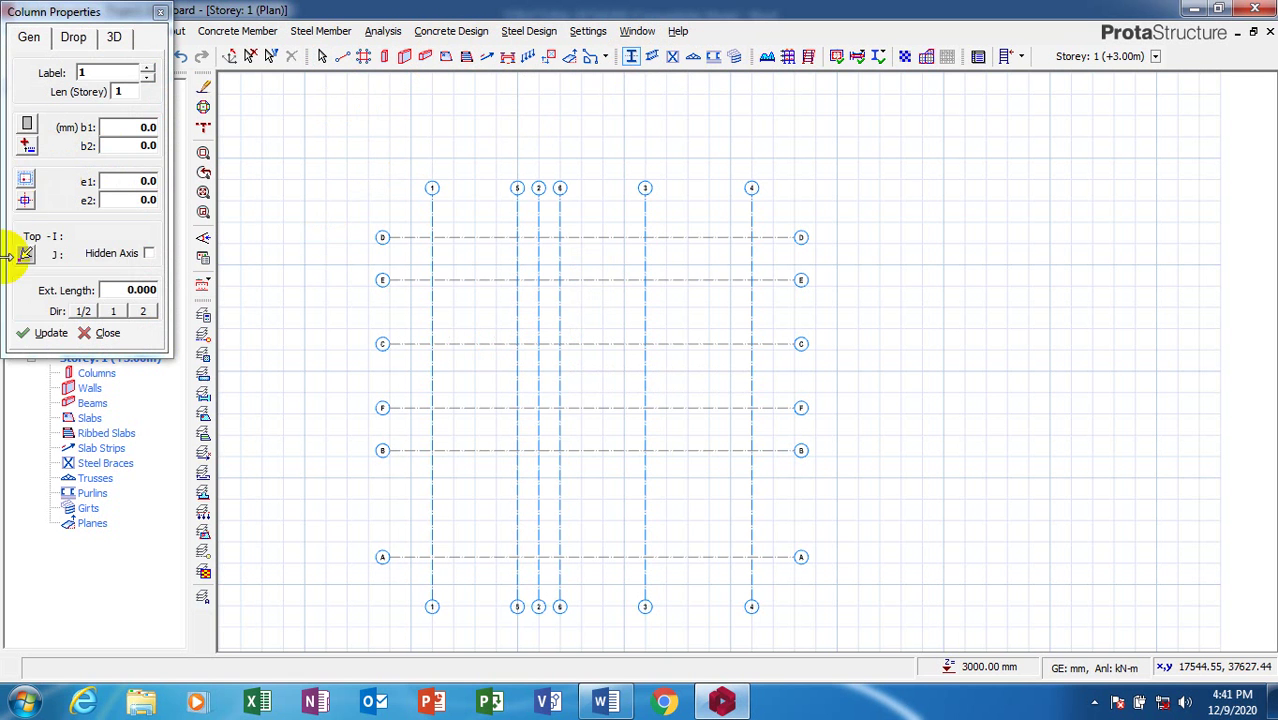
left_click(28, 128)
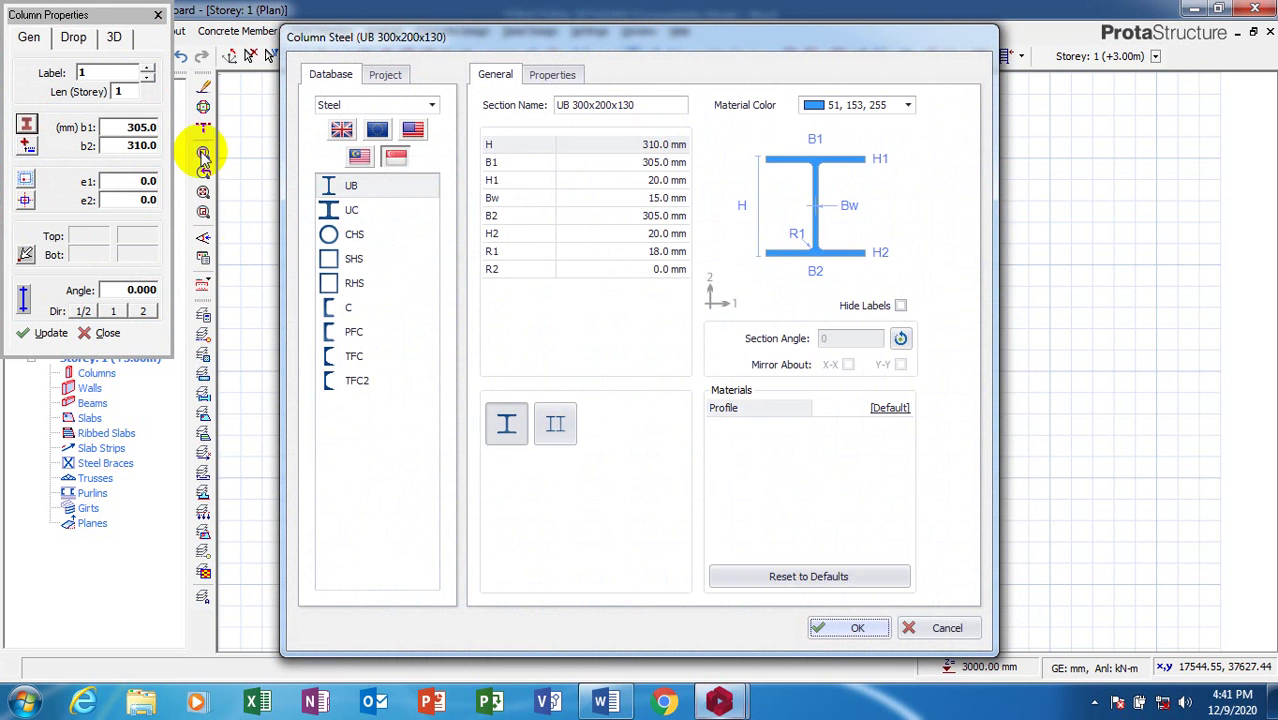
left_click(342, 238)
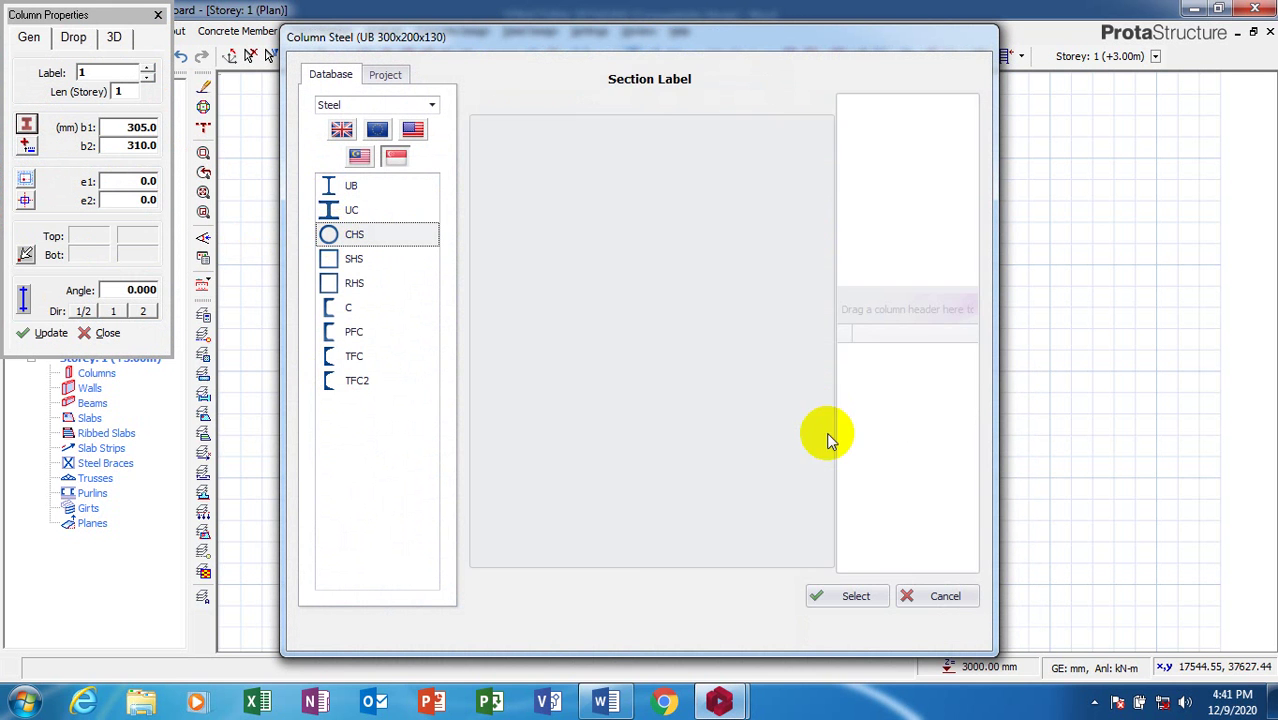
left_click_drag(824, 214, 836, 545)
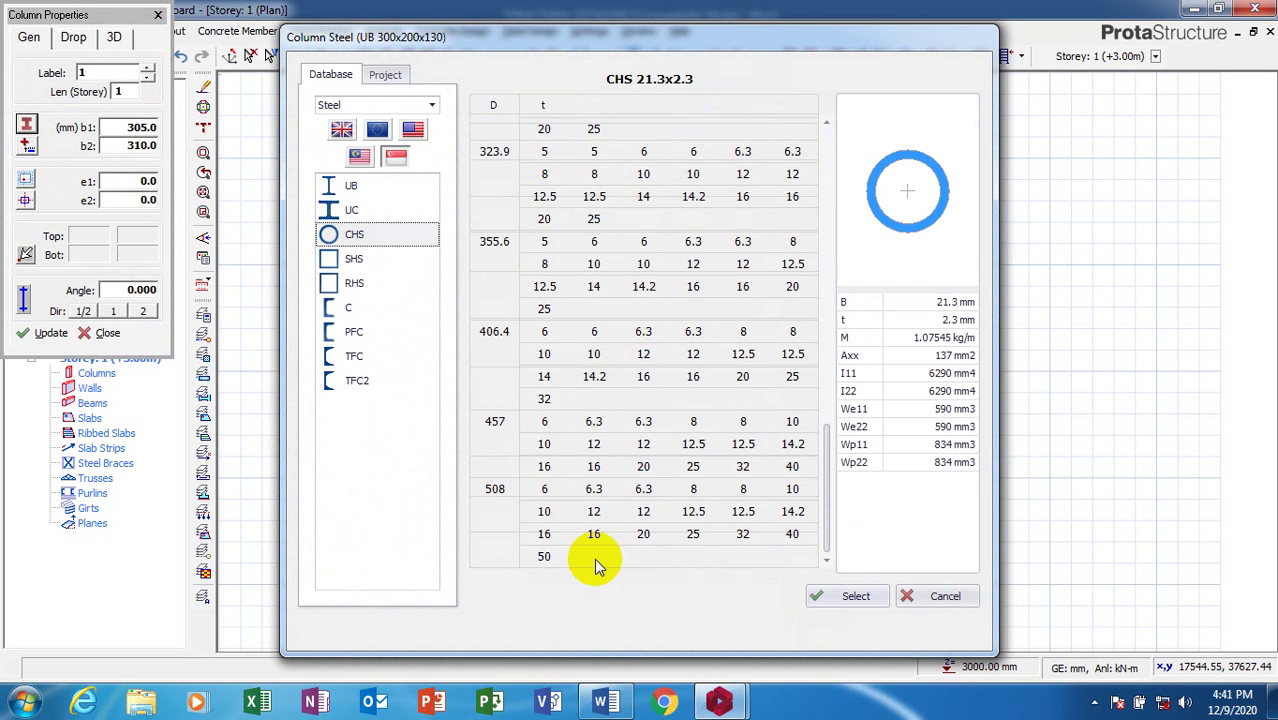
left_click(494, 488)
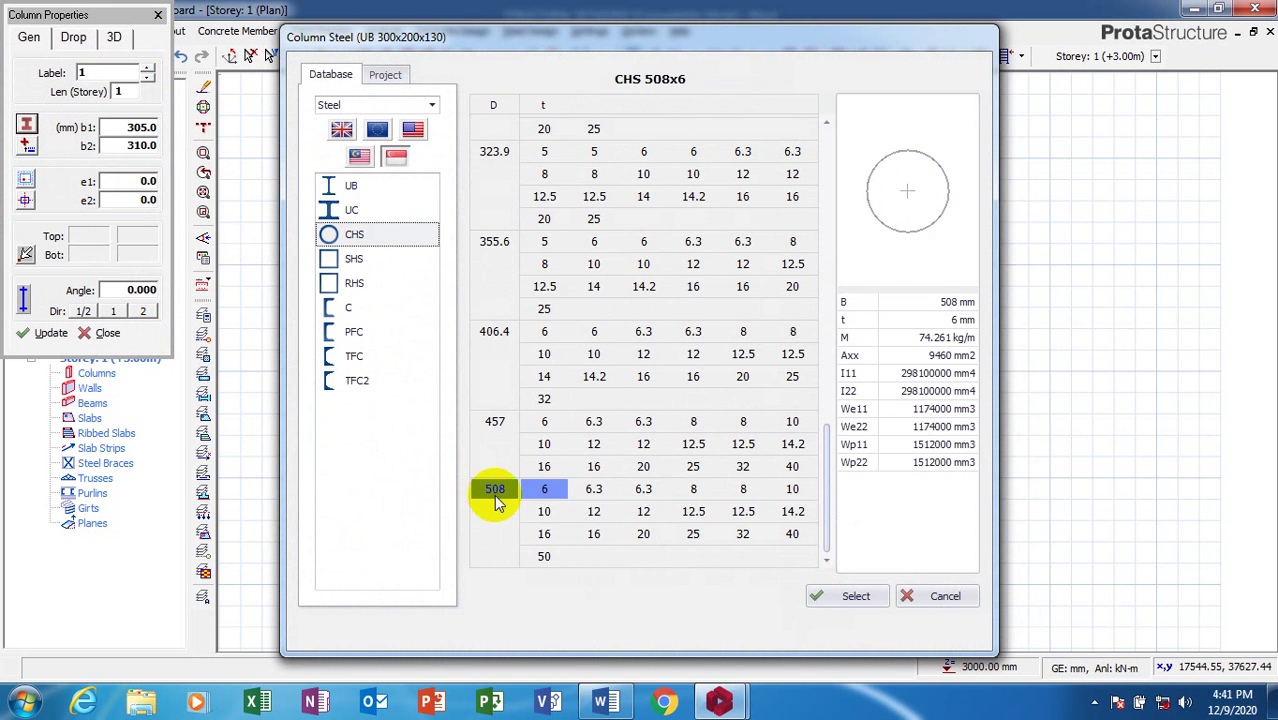
left_click(849, 598)
left_click(845, 630)
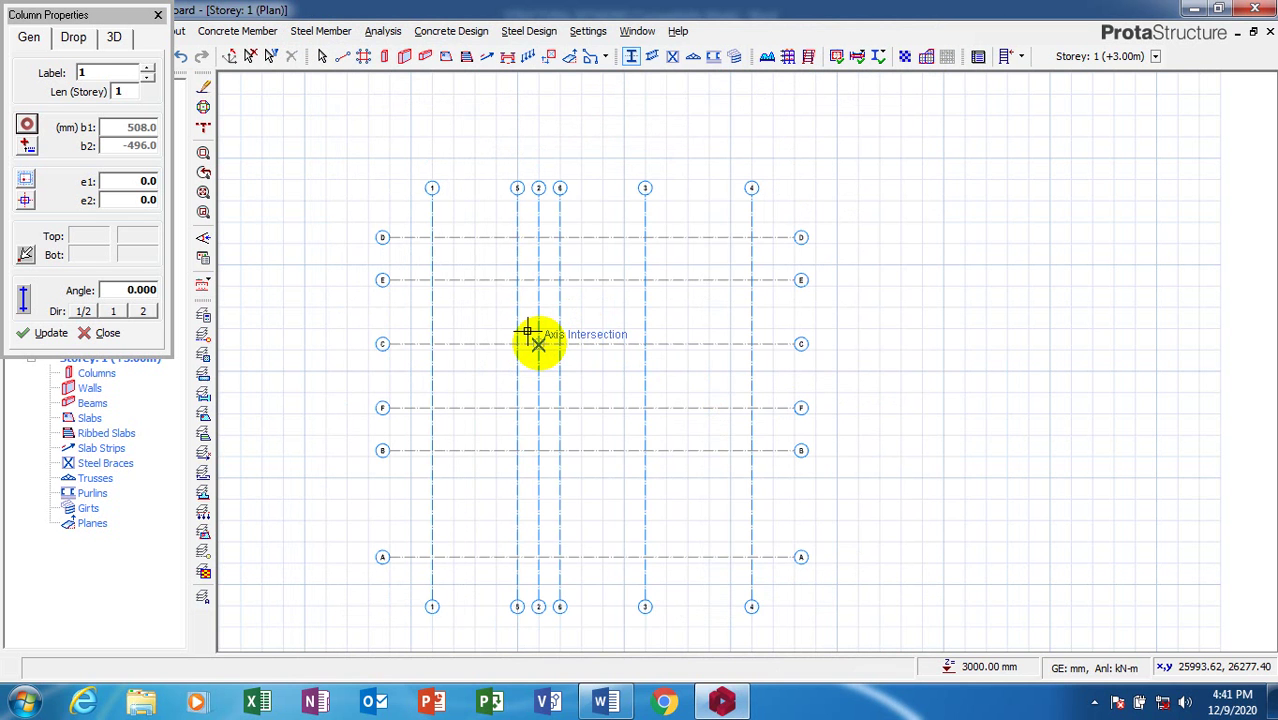
left_click(538, 343)
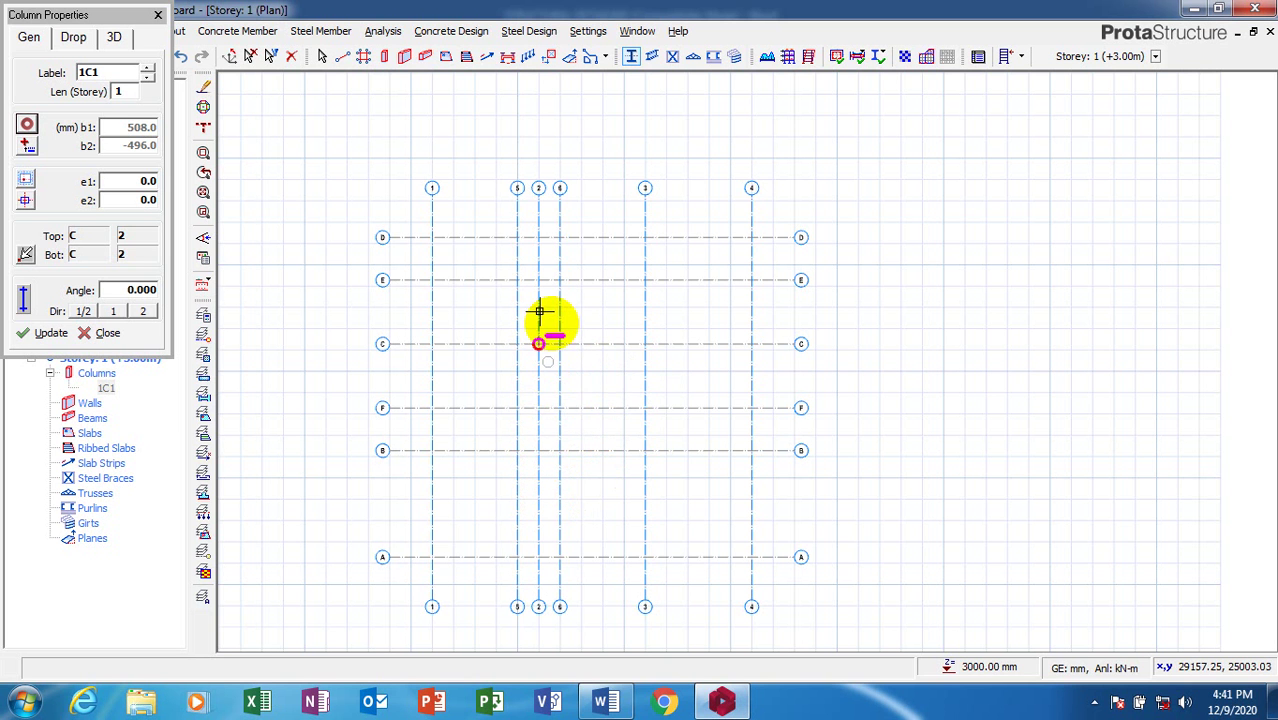
key("Escape")
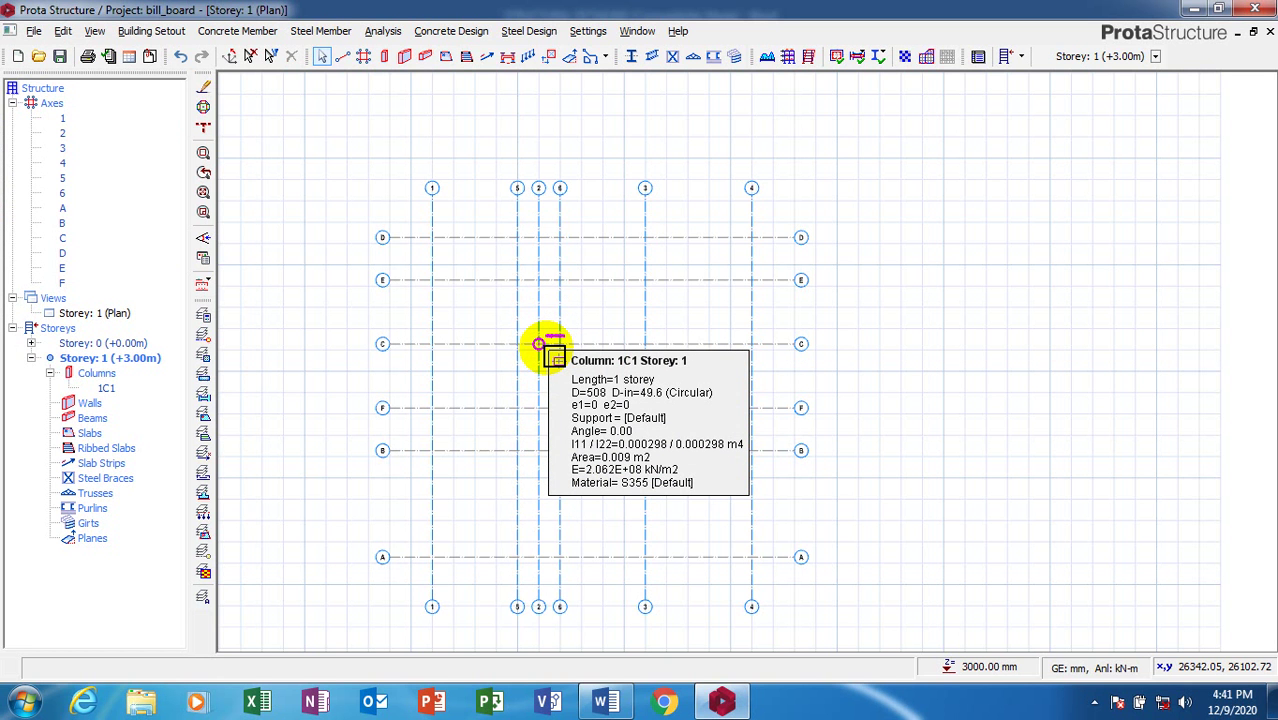
- Place a second steel column with the same CHS 508x6 section at the intersection of axes F and 2
left_click(557, 352)
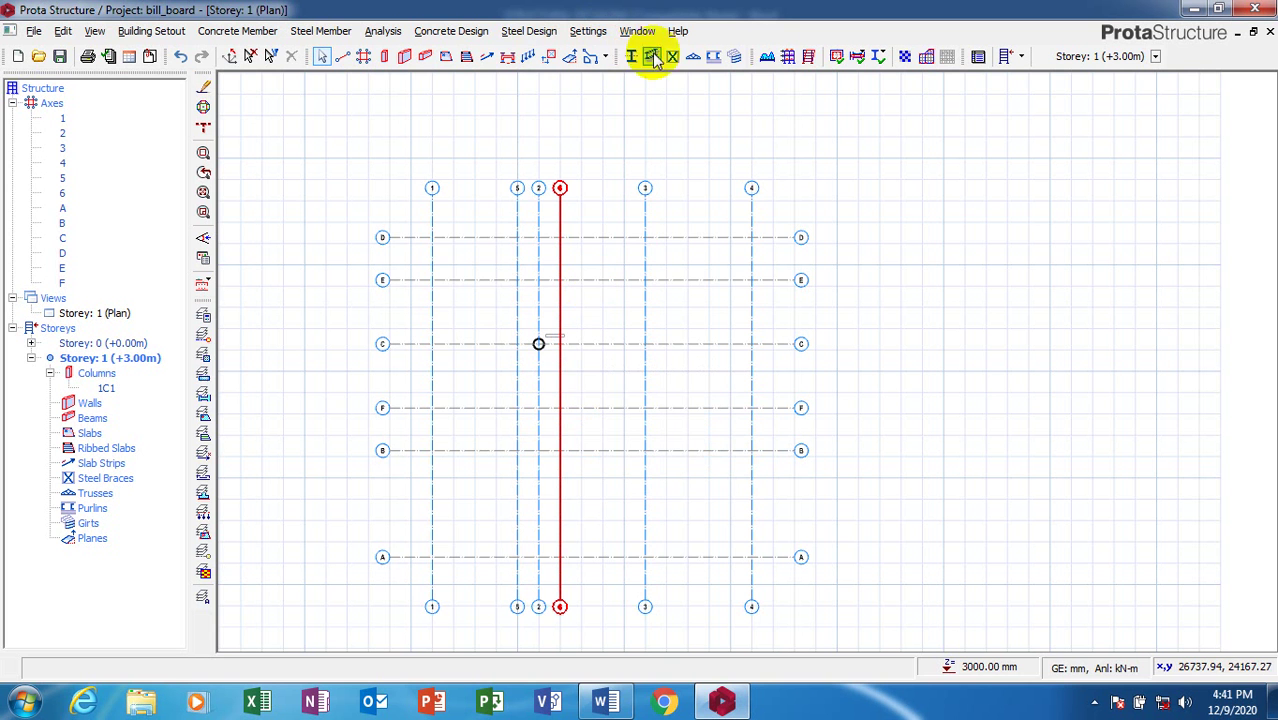
left_click(651, 57)
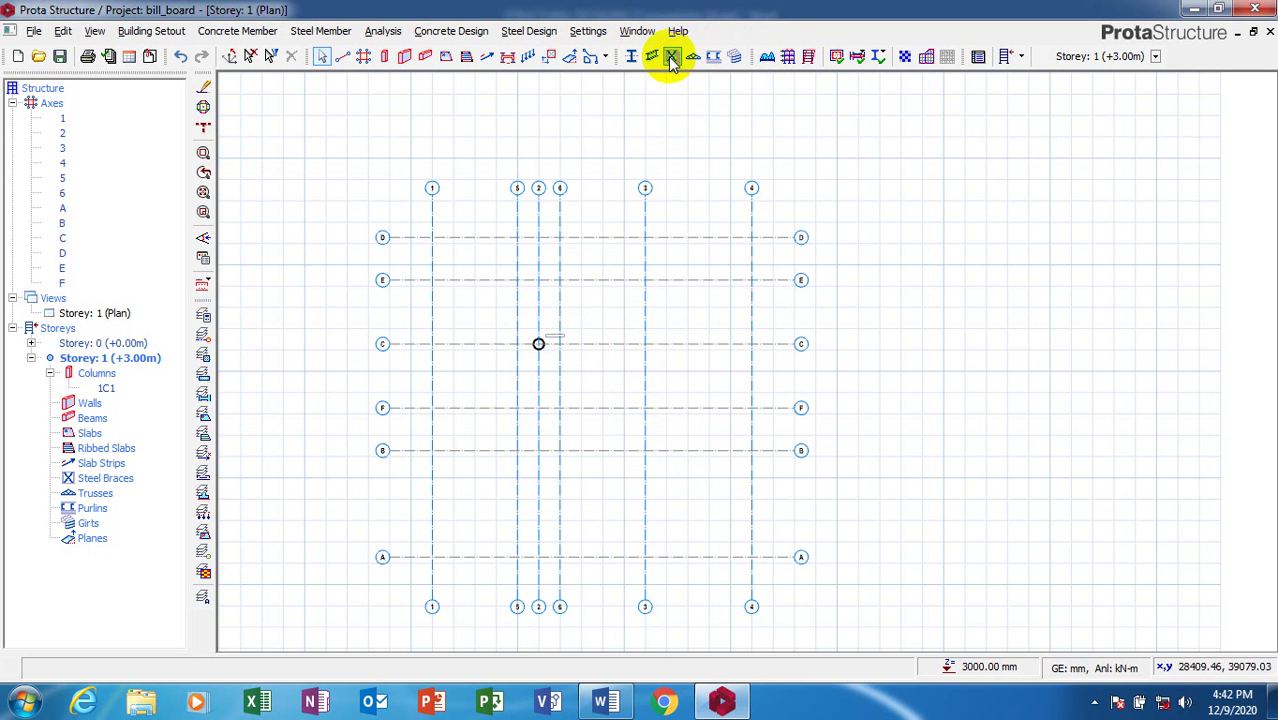
left_click(633, 57)
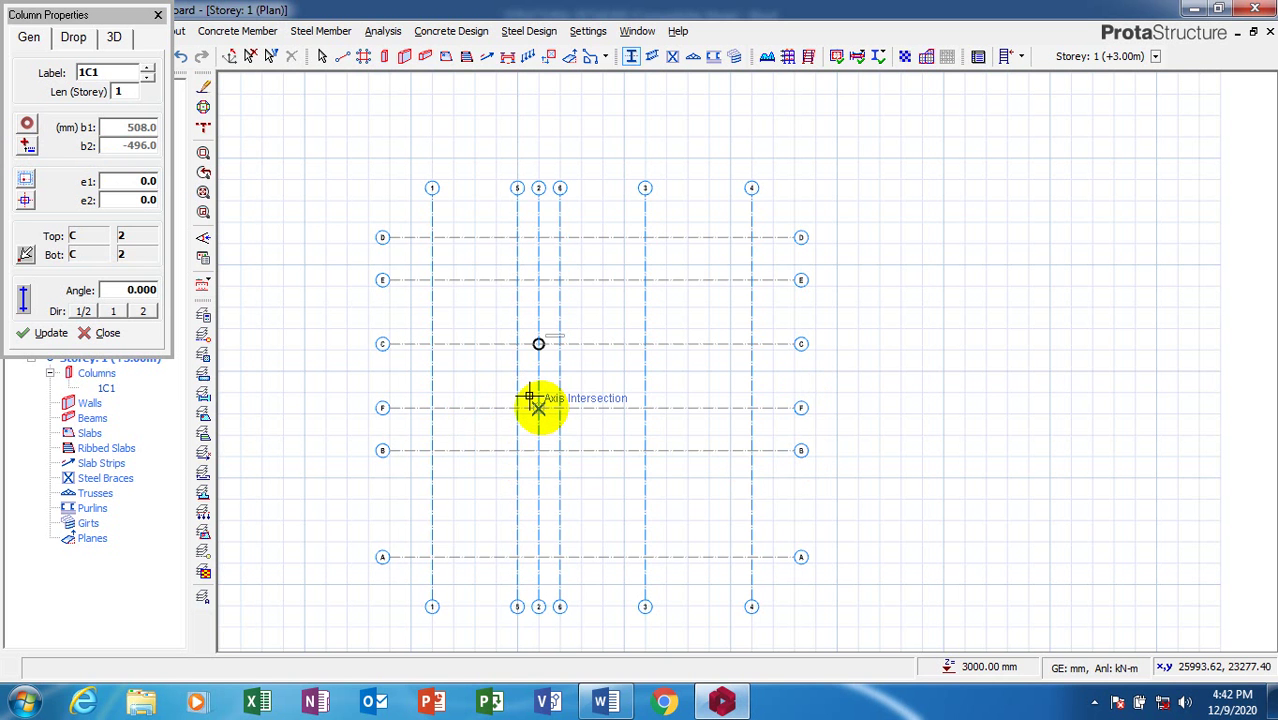
left_click(565, 408)
key("Escape")
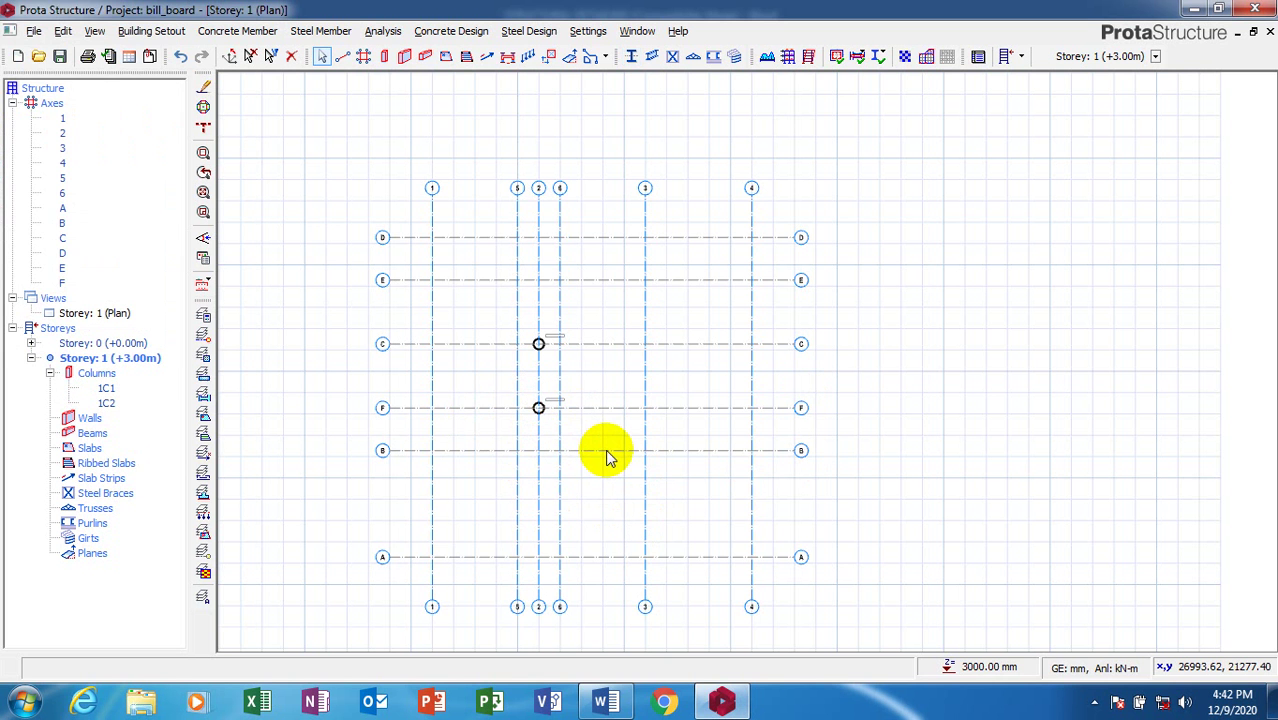
- Offset axis B by -1000 mm towards axis A, dismissing the Bentley connection window
left_click(607, 451)
right_click(605, 462)
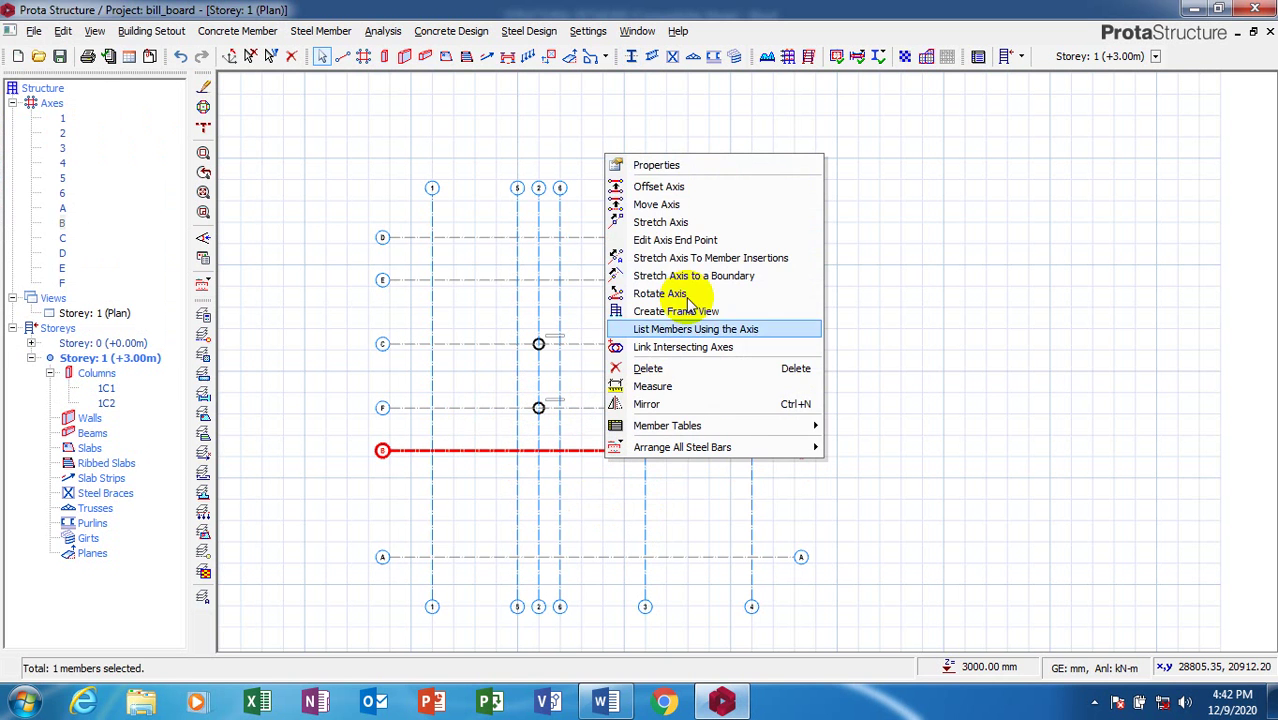
left_click(716, 183)
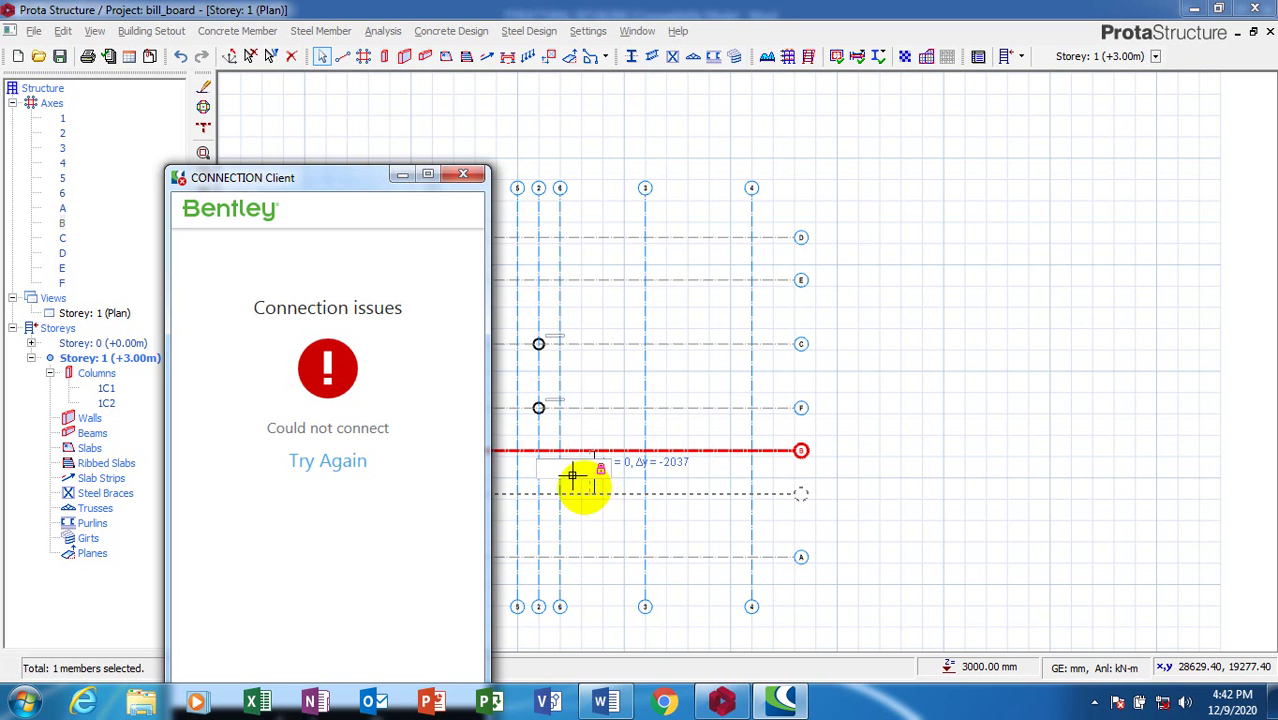
left_click(463, 175)
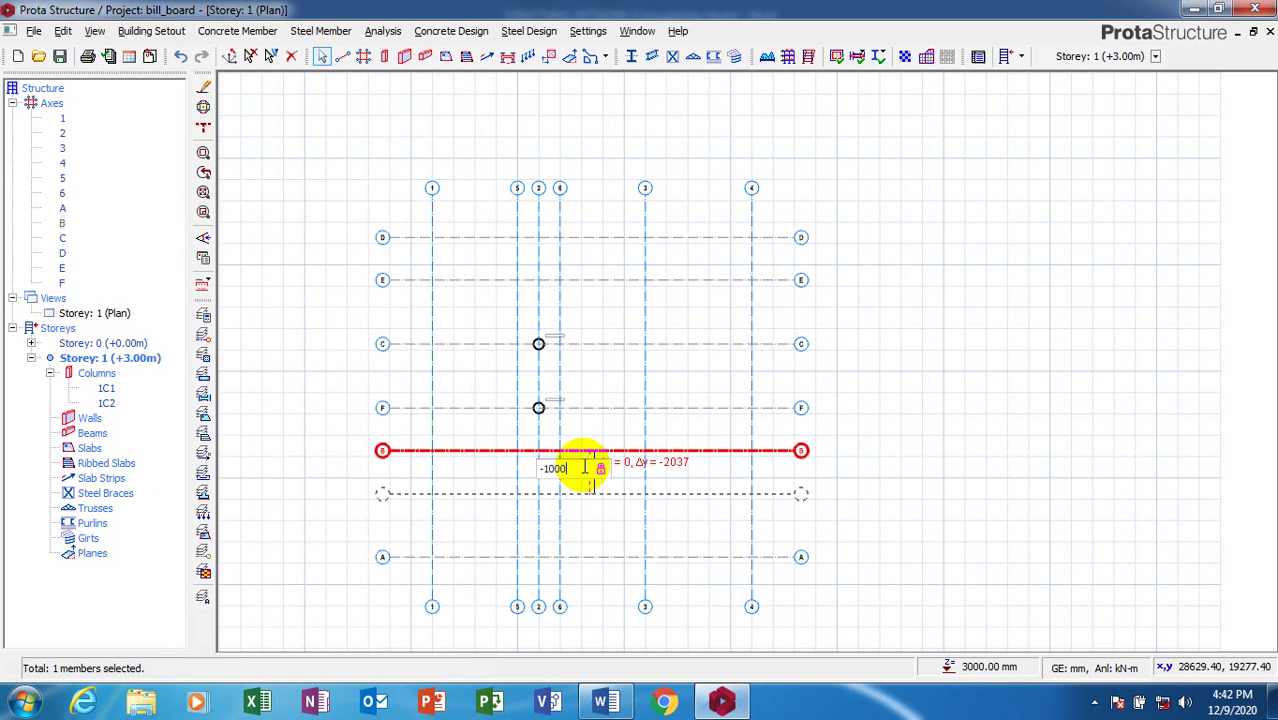
key("Return")
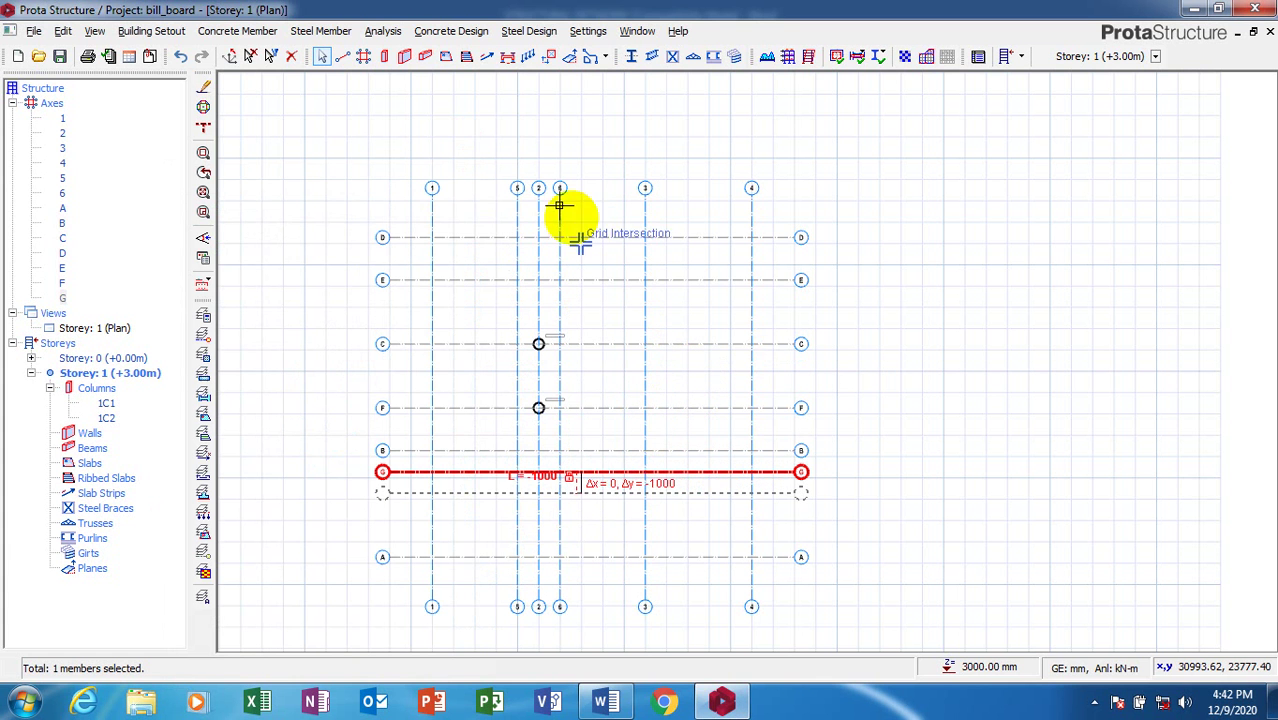
key("Escape")
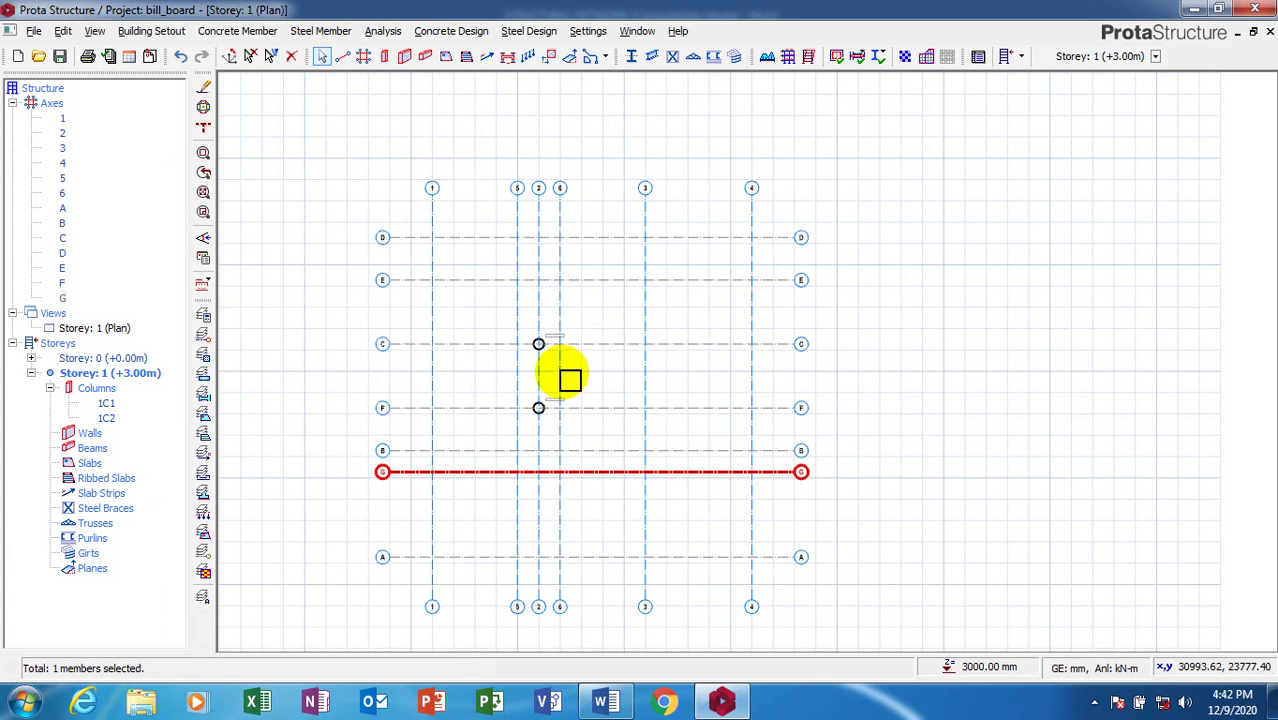
key("Escape")
- Tile the Storey 1 plan window and open a 3D view of the storey
scroll(580, 400, "down", 3)
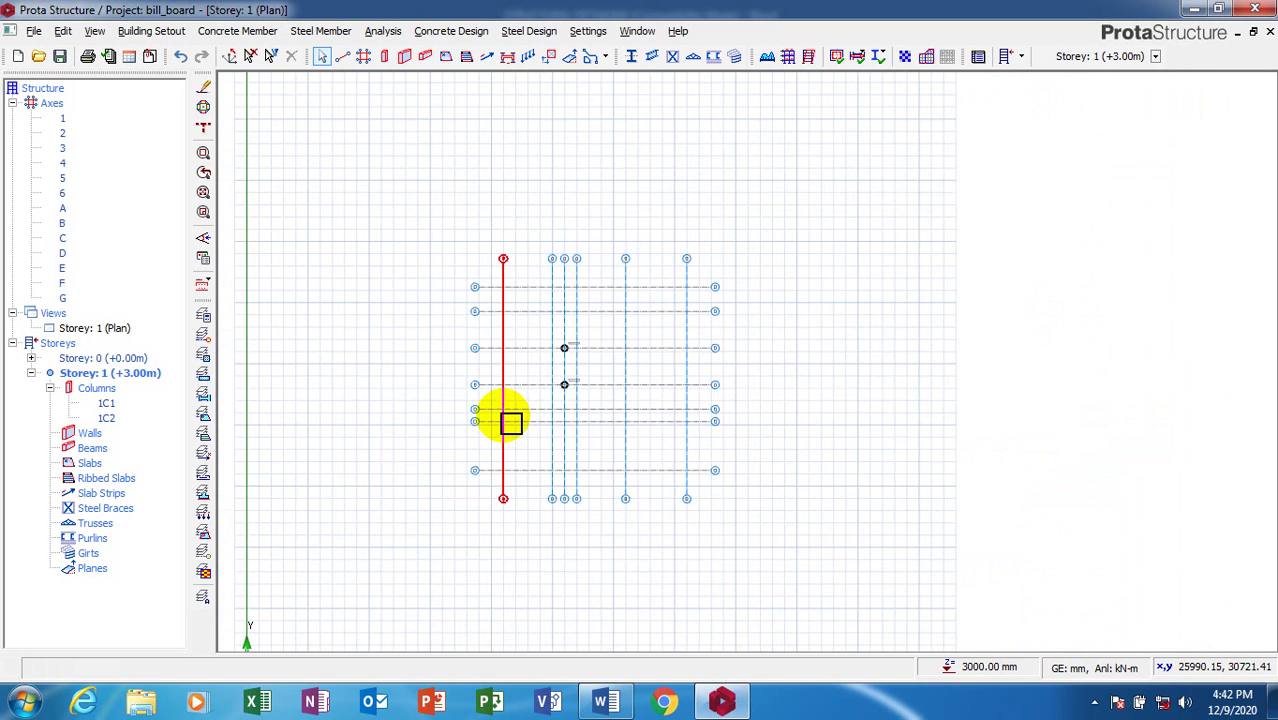
scroll(525, 380, "up", 3)
scroll(538, 365, "up", 1)
left_click(637, 31)
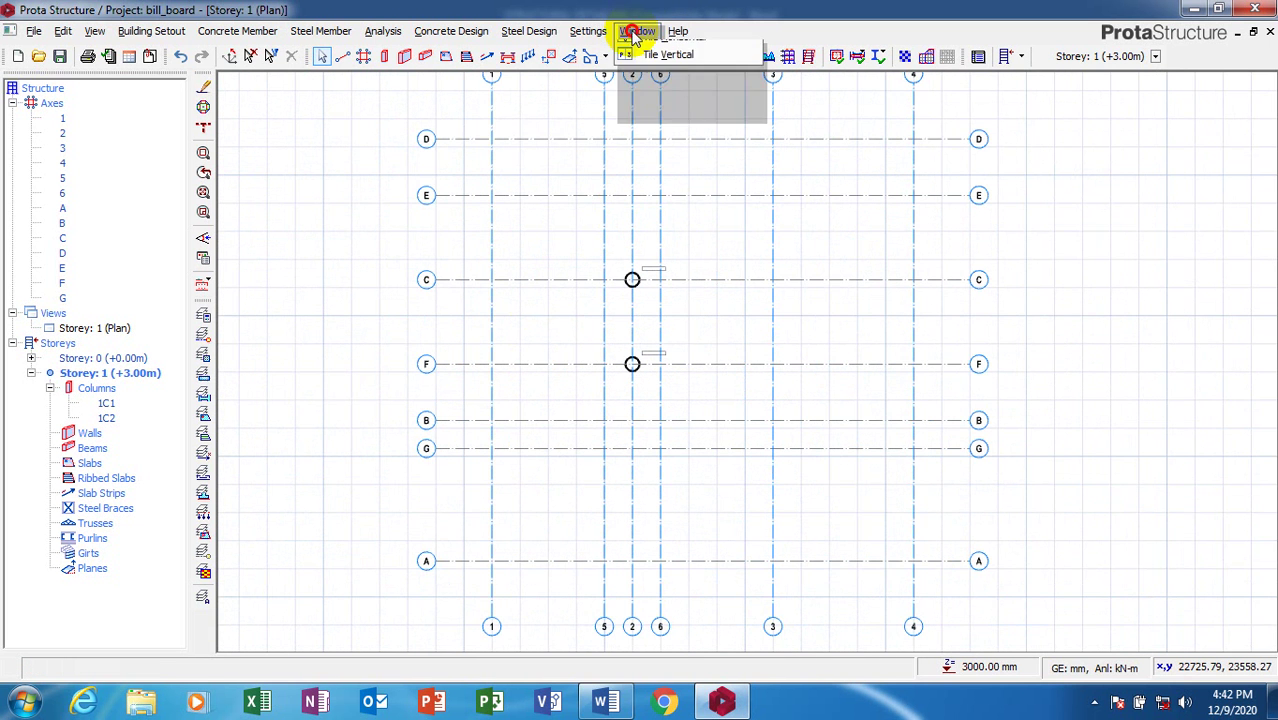
left_click(659, 109)
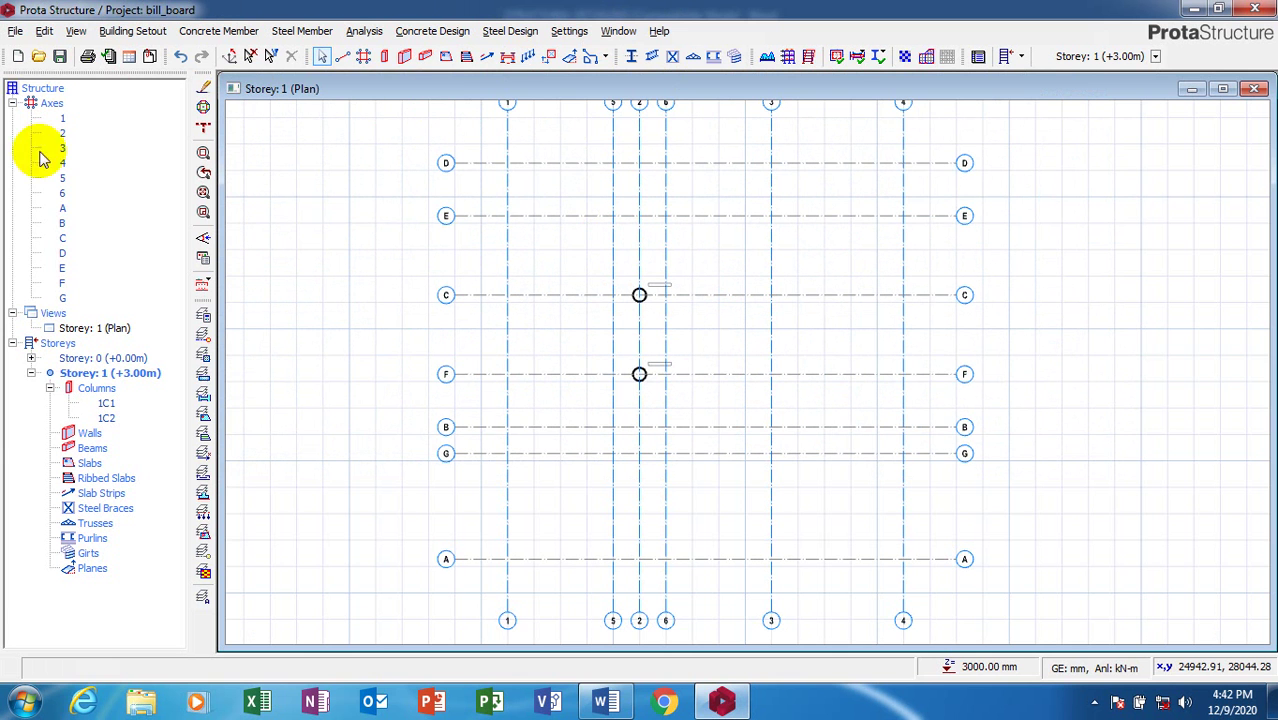
right_click(55, 315)
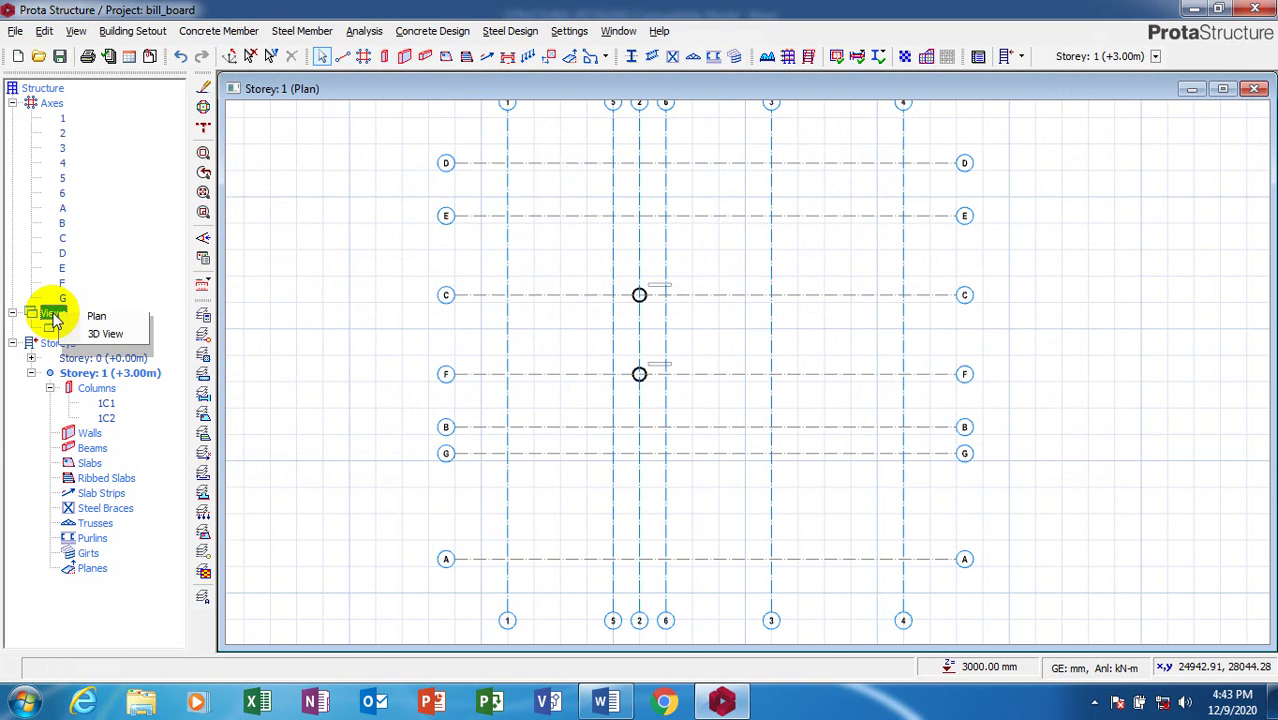
left_click(101, 343)
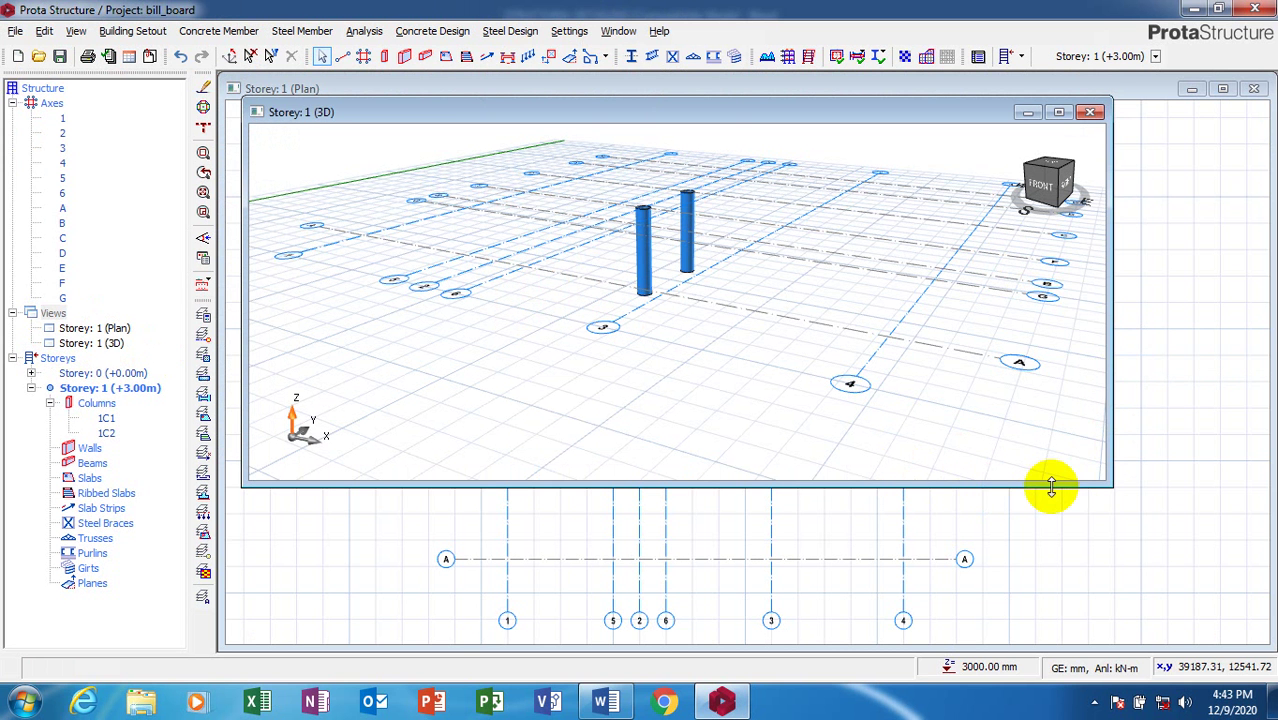
- Resize and arrange the Storey 1 plan and 3D view windows side by side
left_click_drag(1051, 487, 844, 650)
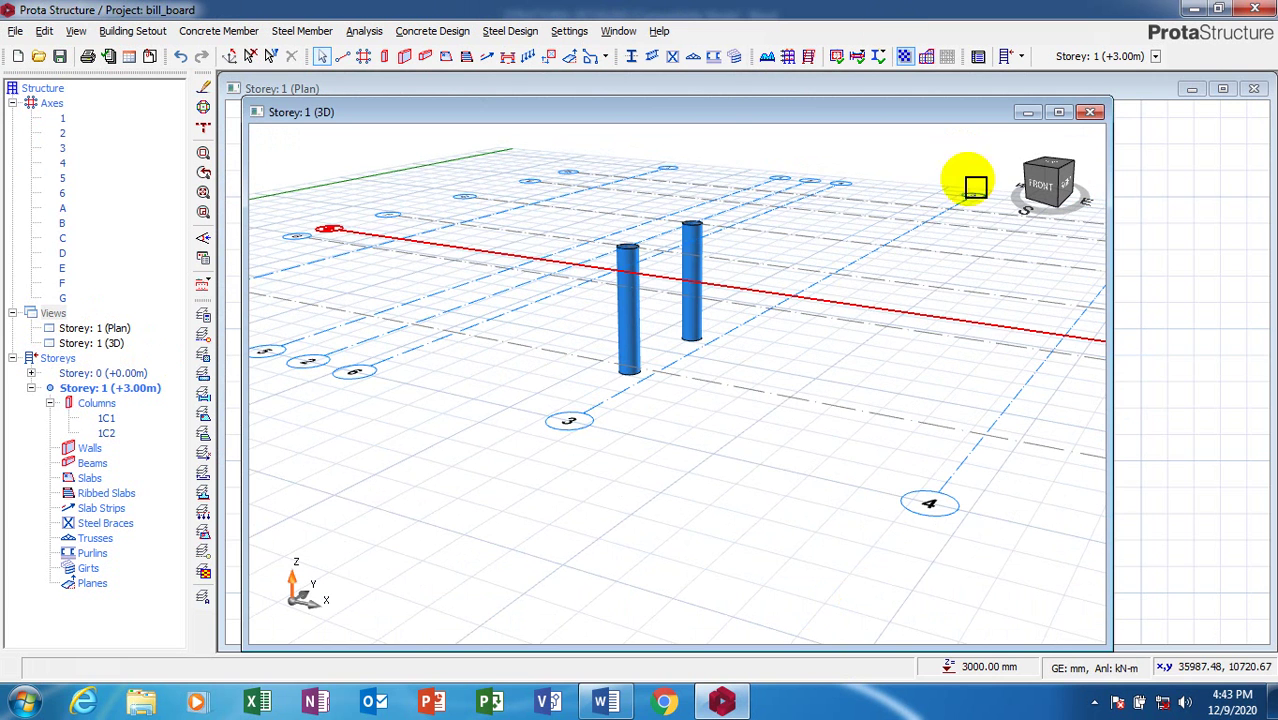
left_click_drag(1110, 250, 803, 268)
left_click_drag(671, 117, 1061, 80)
left_click(762, 91)
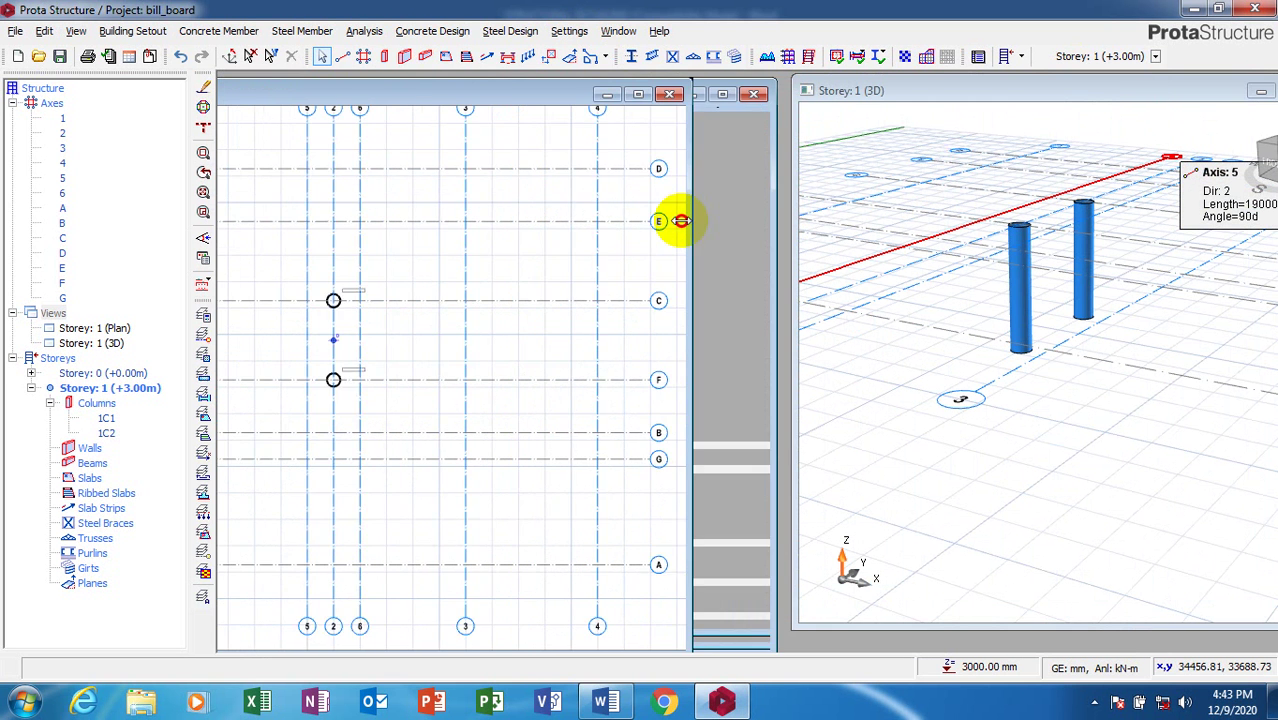
left_click_drag(590, 105, 602, 94)
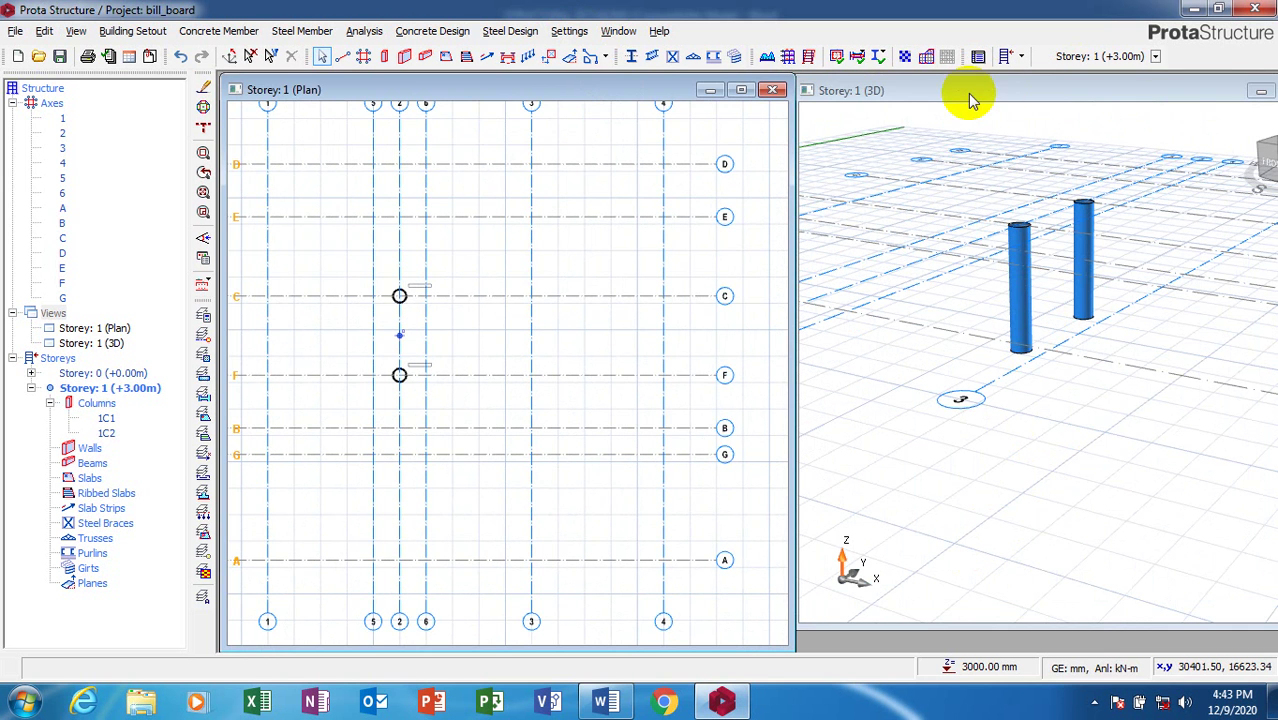
left_click_drag(970, 98, 985, 102)
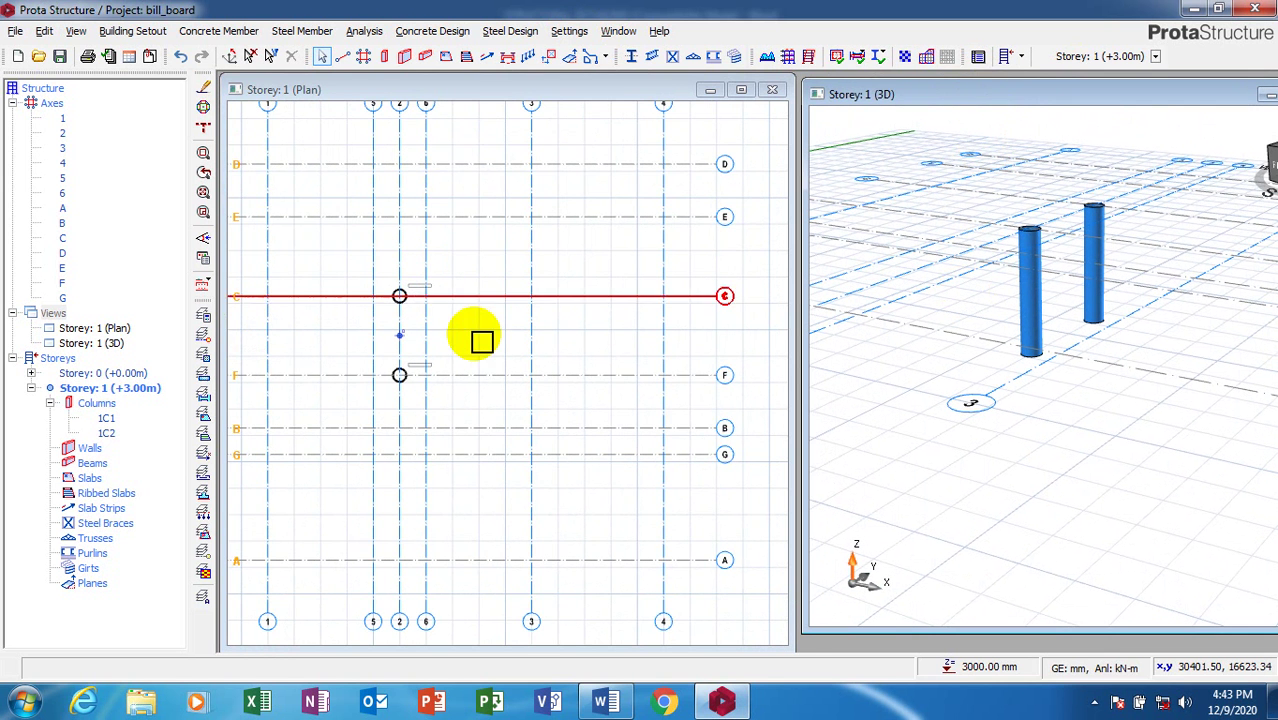
- Start a steel beam and assign it the UB 150x75x14 section from the steel database
left_click(651, 58)
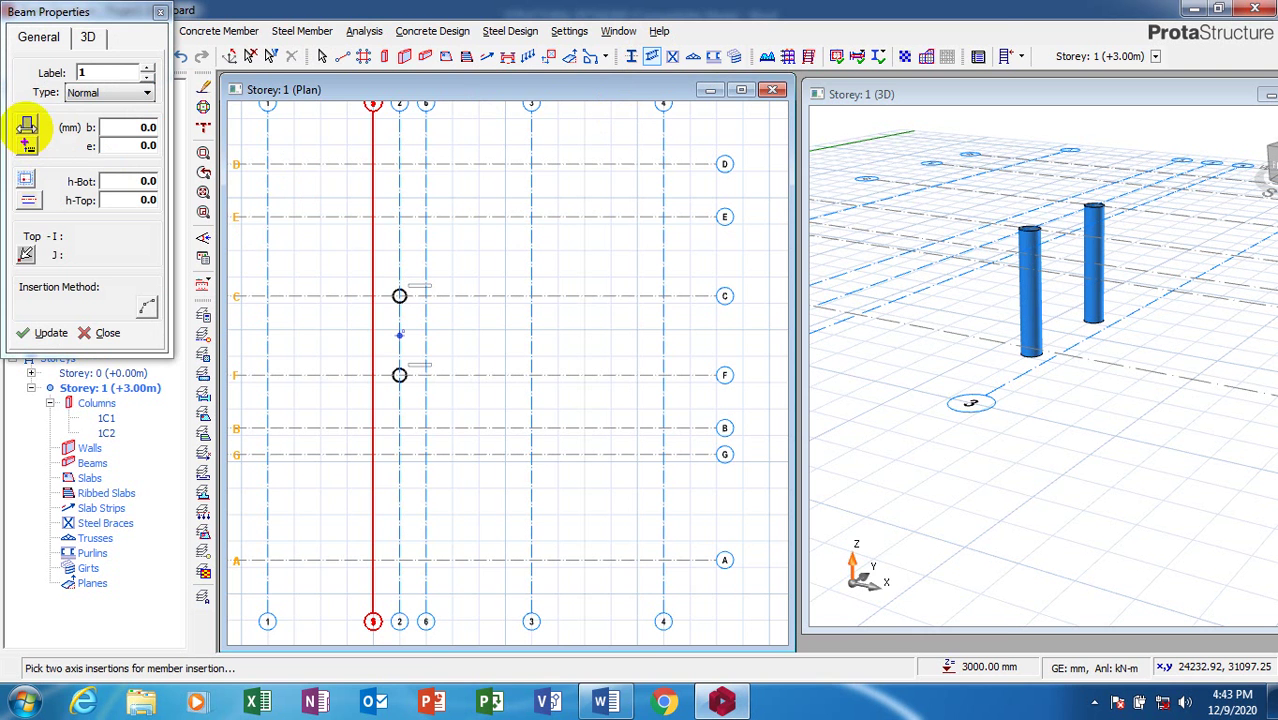
left_click(27, 126)
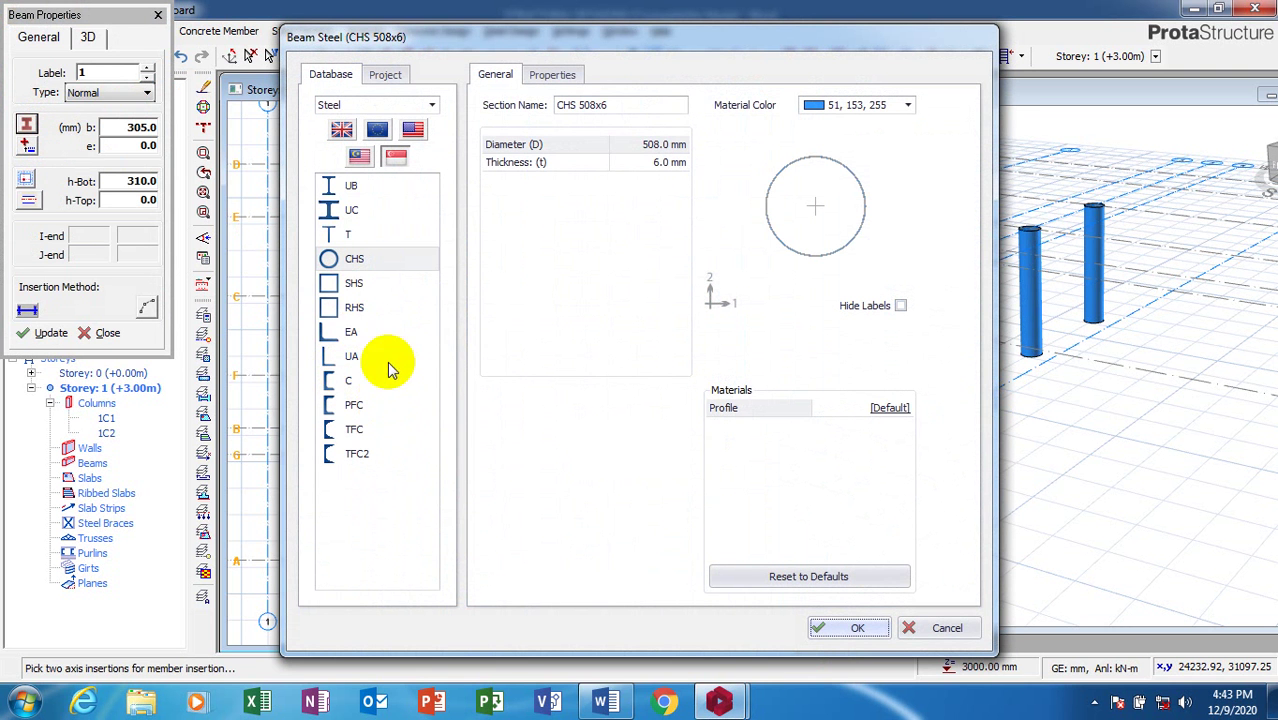
left_click(336, 187)
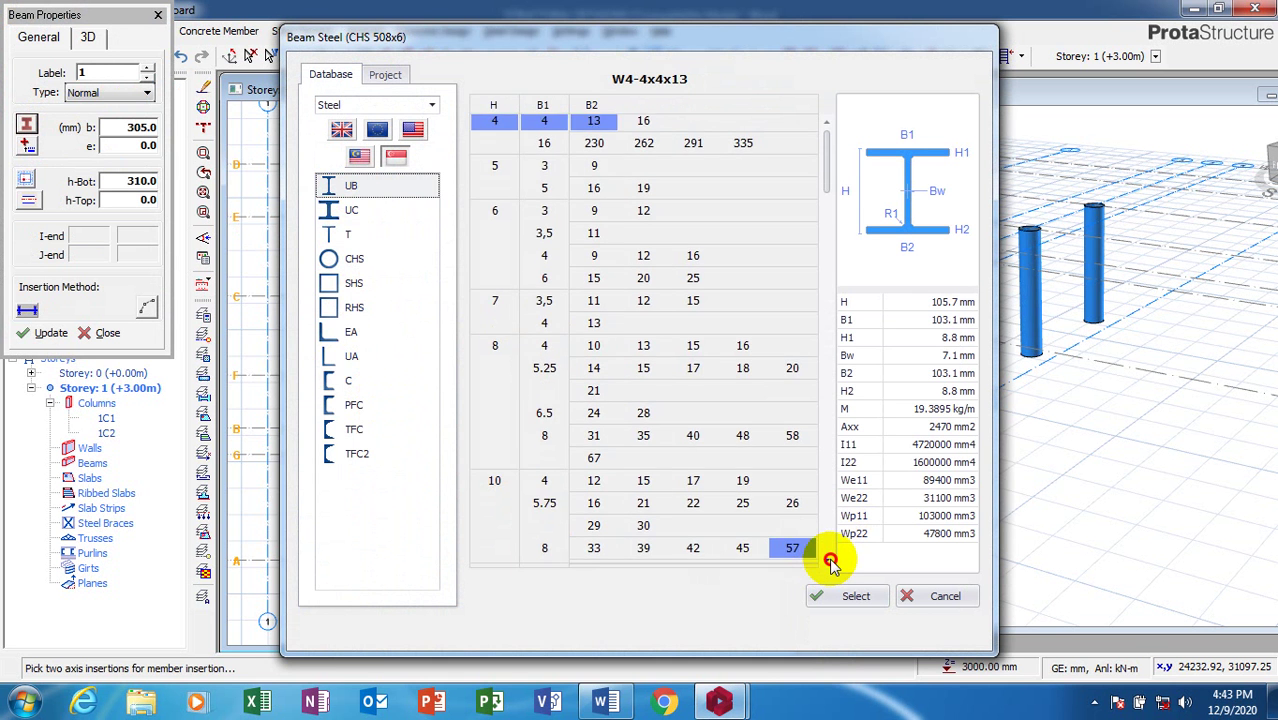
scroll(830, 563, "down", 5)
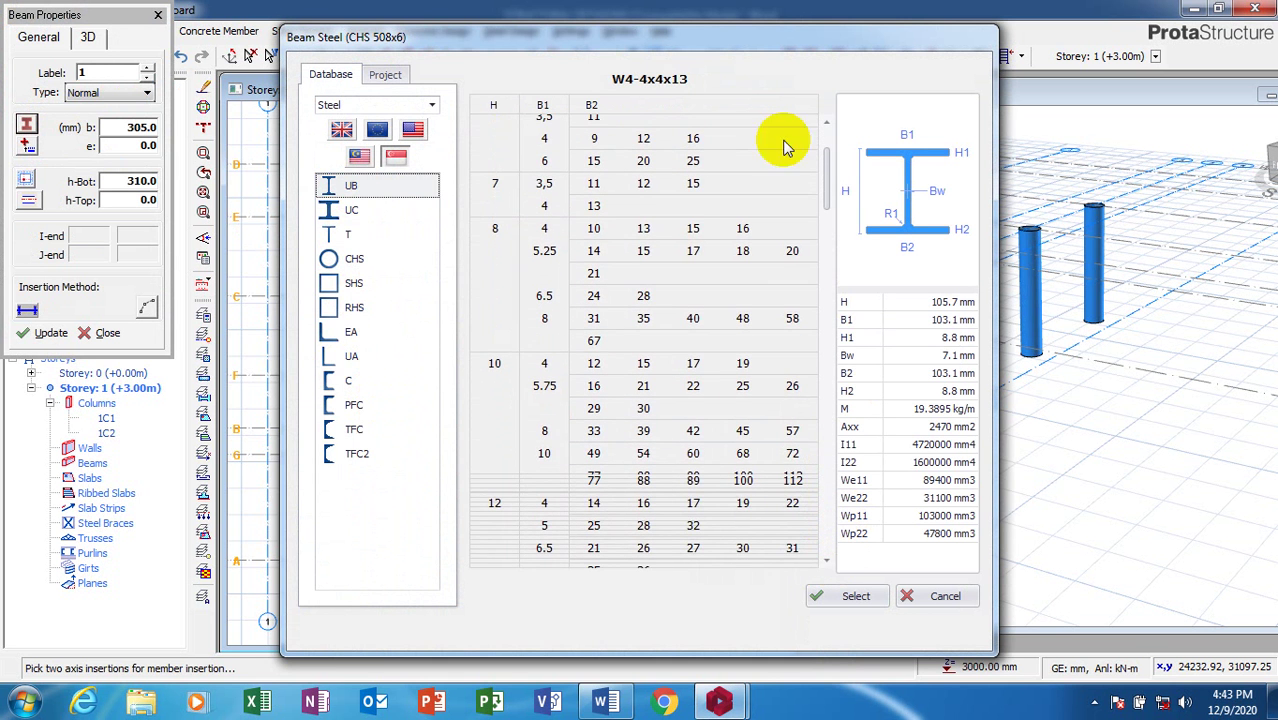
left_click_drag(827, 186, 834, 445)
left_click(505, 349)
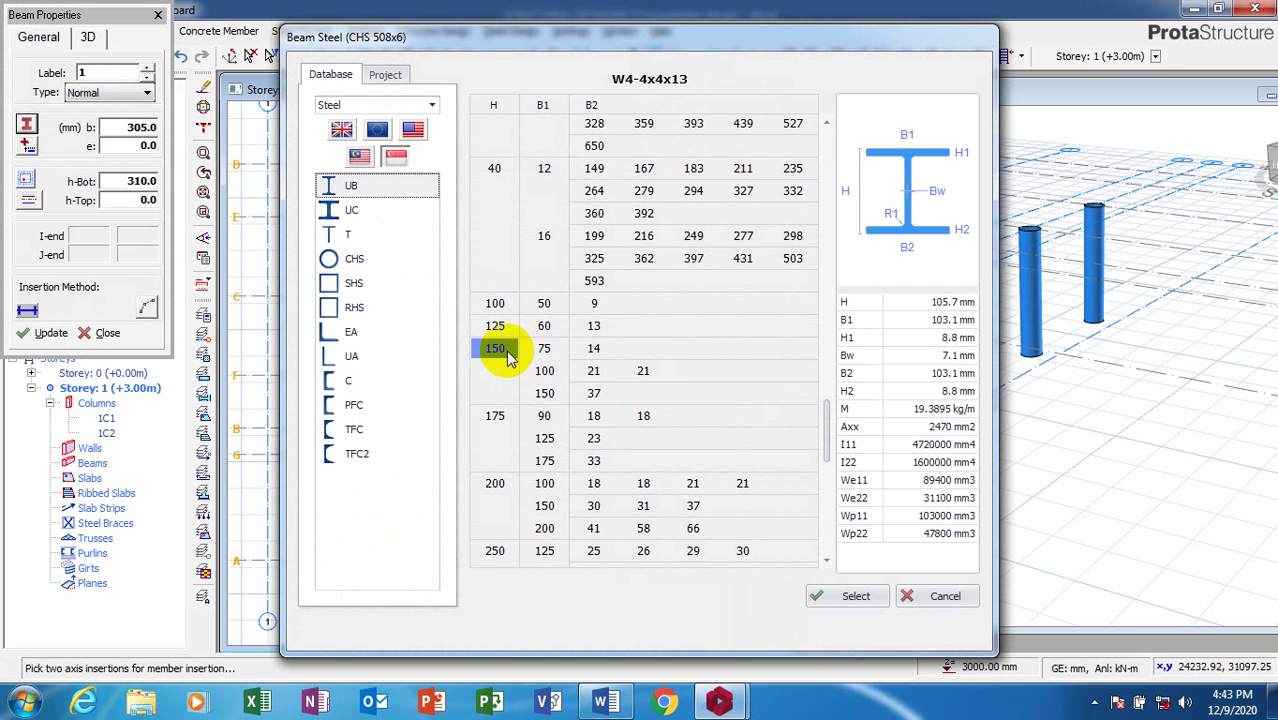
left_click(848, 596)
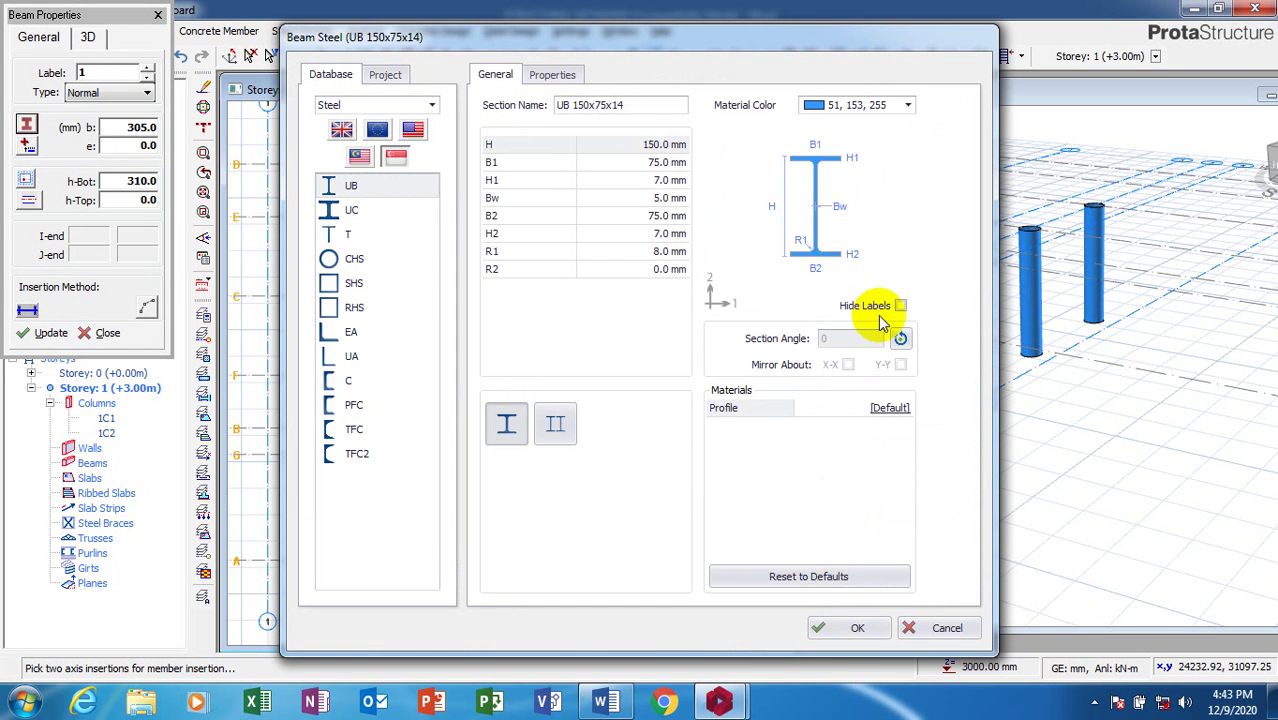
left_click(855, 628)
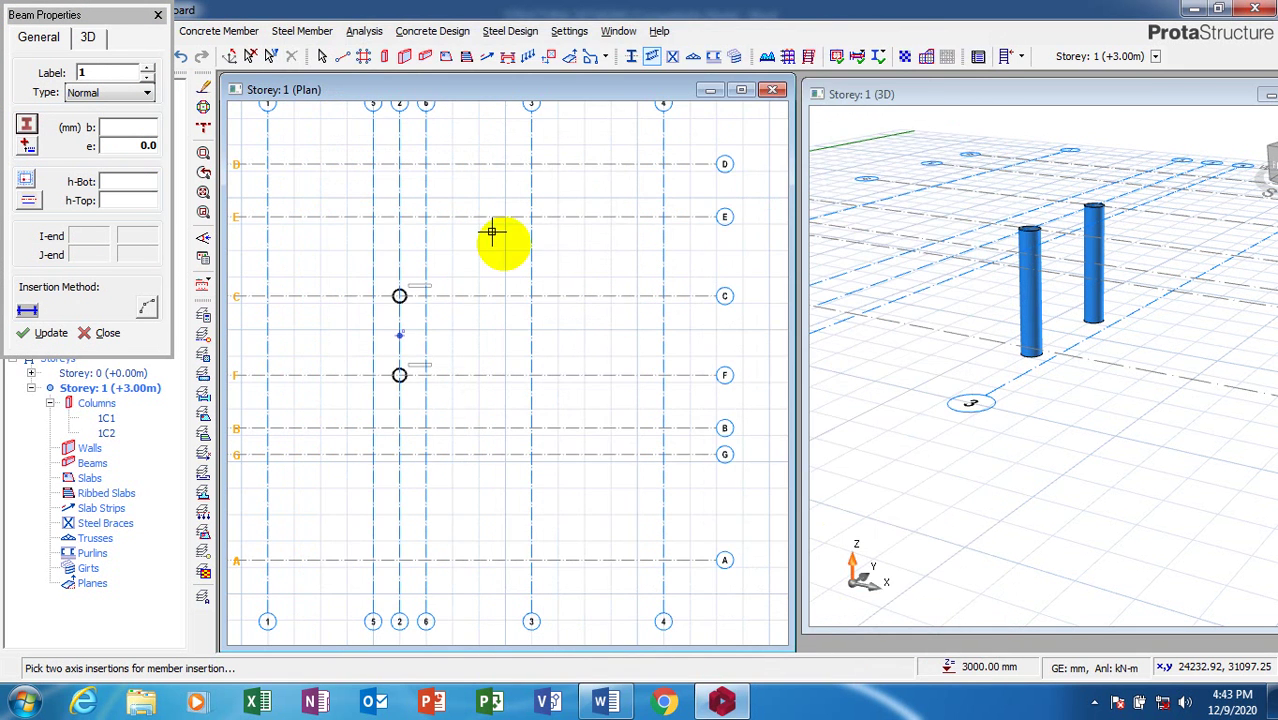
- Place a closed rectangle of beams through the axis intersections E-5, E-6, G-6 and G-5
left_click(373, 216)
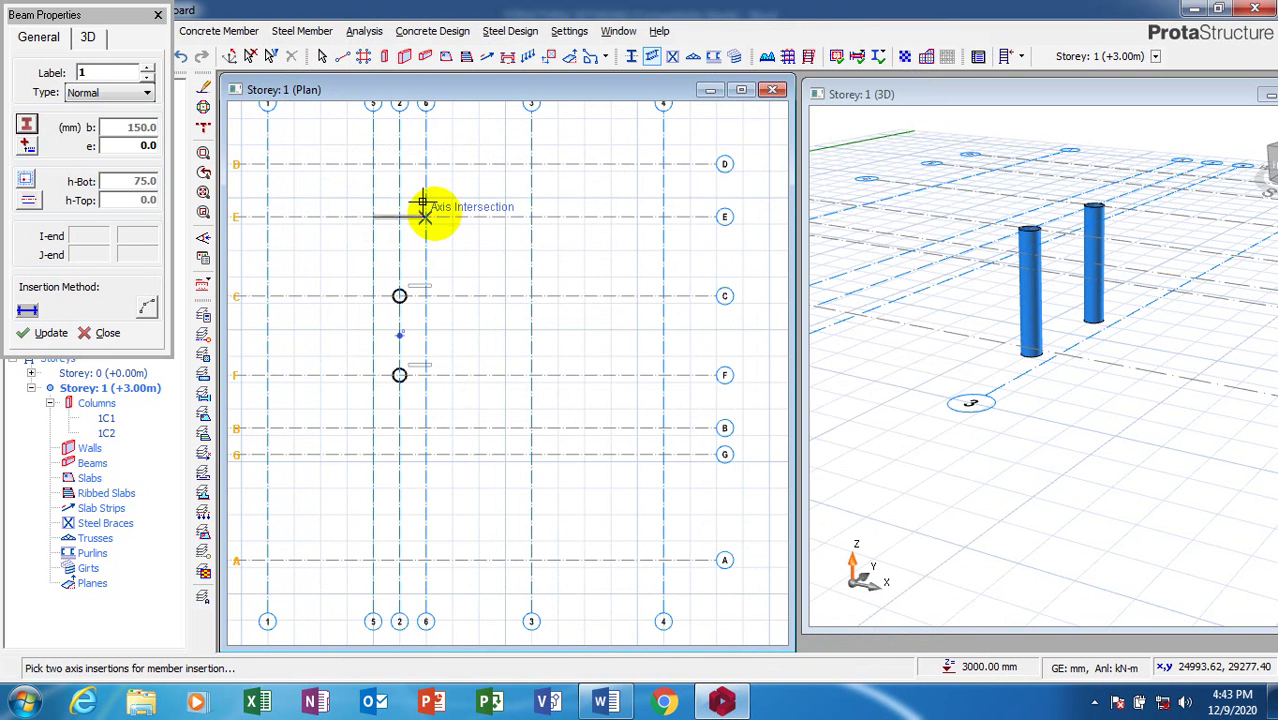
left_click(416, 207)
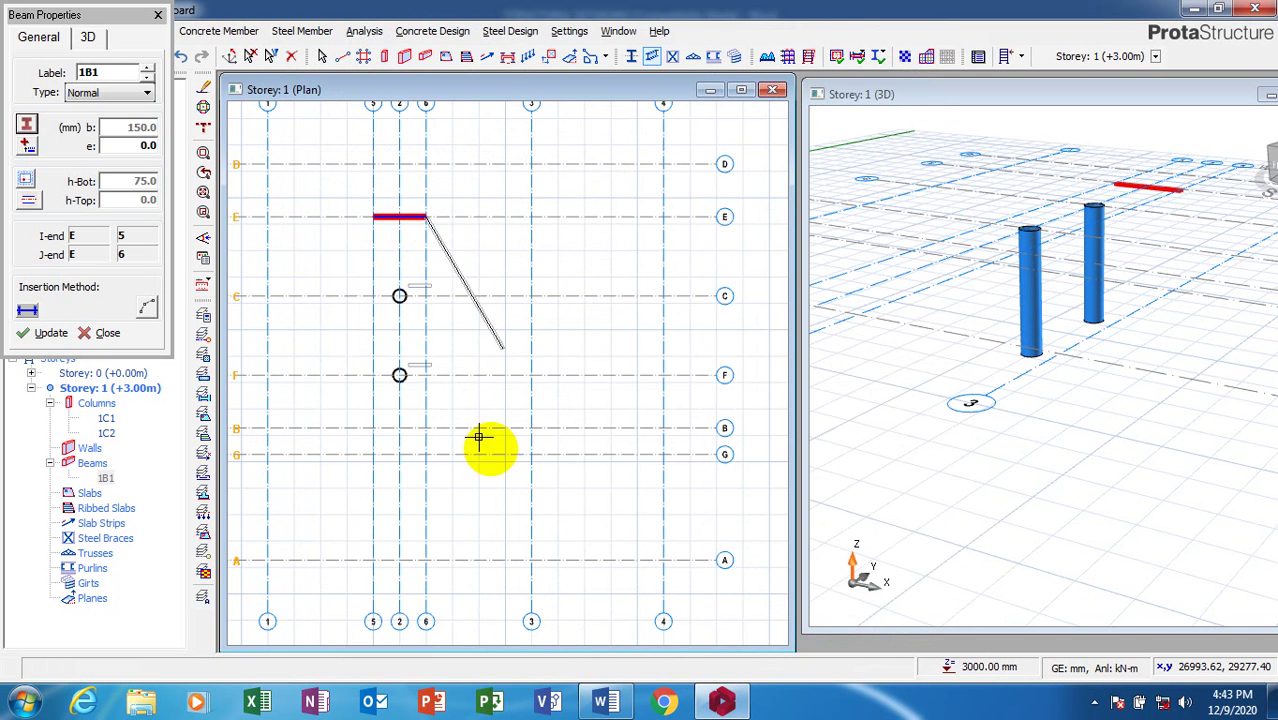
left_click(424, 455)
left_click(372, 452)
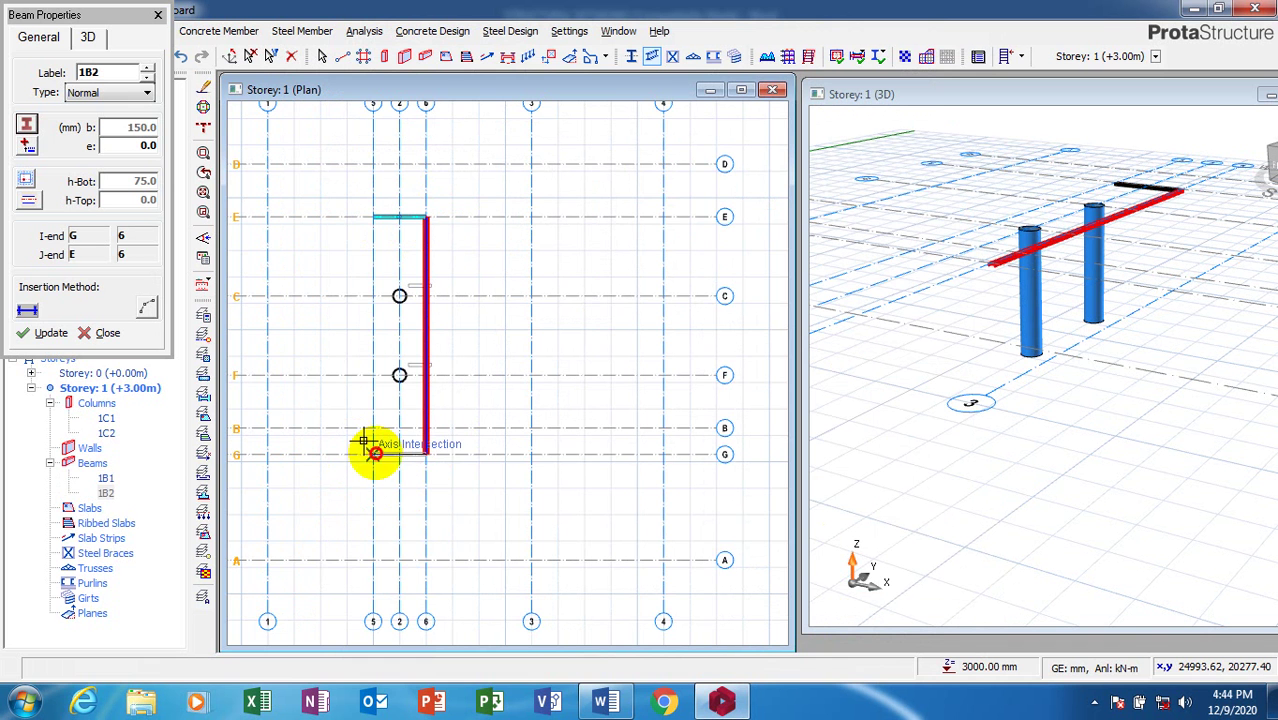
left_click(372, 216)
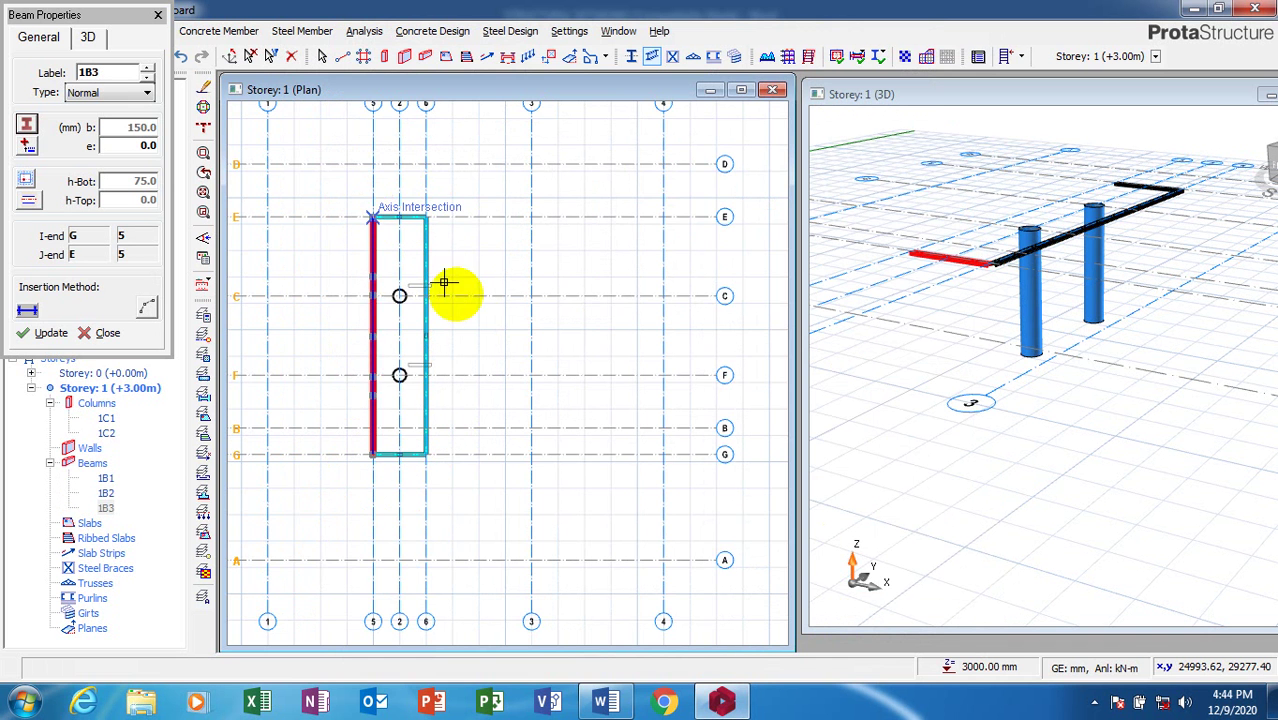
- Place a cross beam along axis C between axes 5 and 6, dismissing the insertion warnings and picking the points again
scroll(424, 287, "up", 1)
left_click(336, 290)
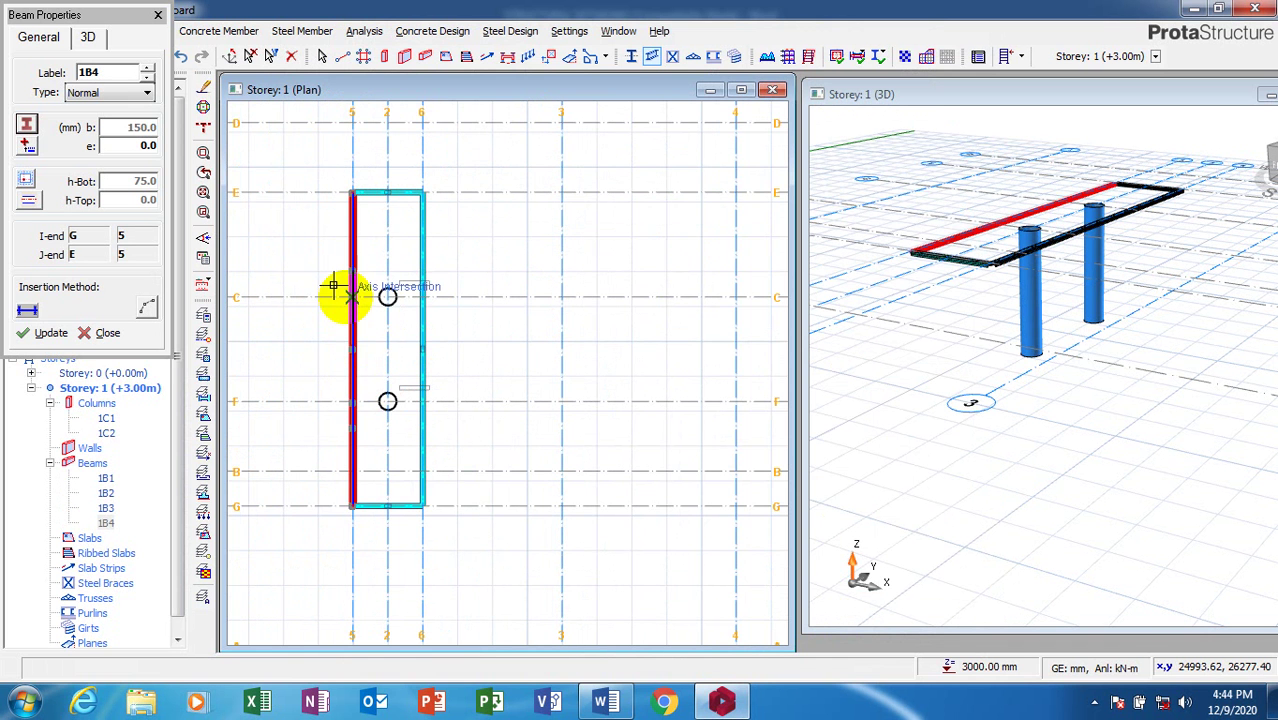
left_click(422, 296)
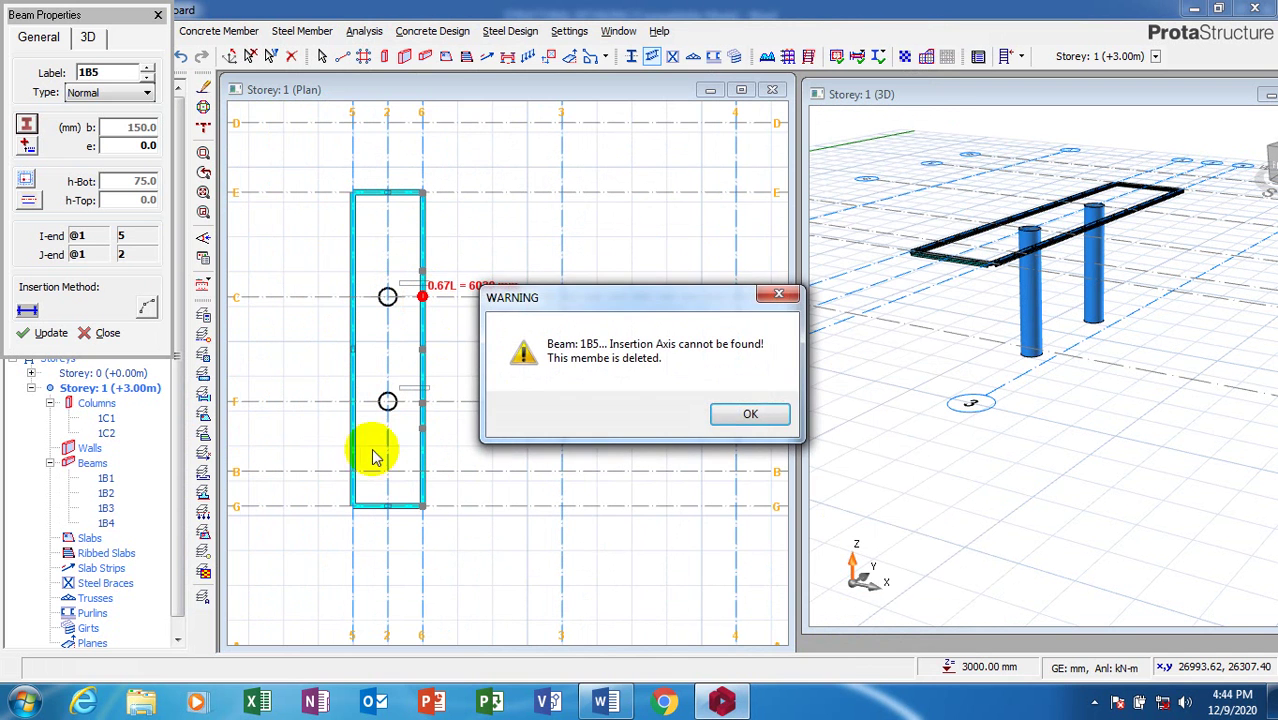
left_click(747, 414)
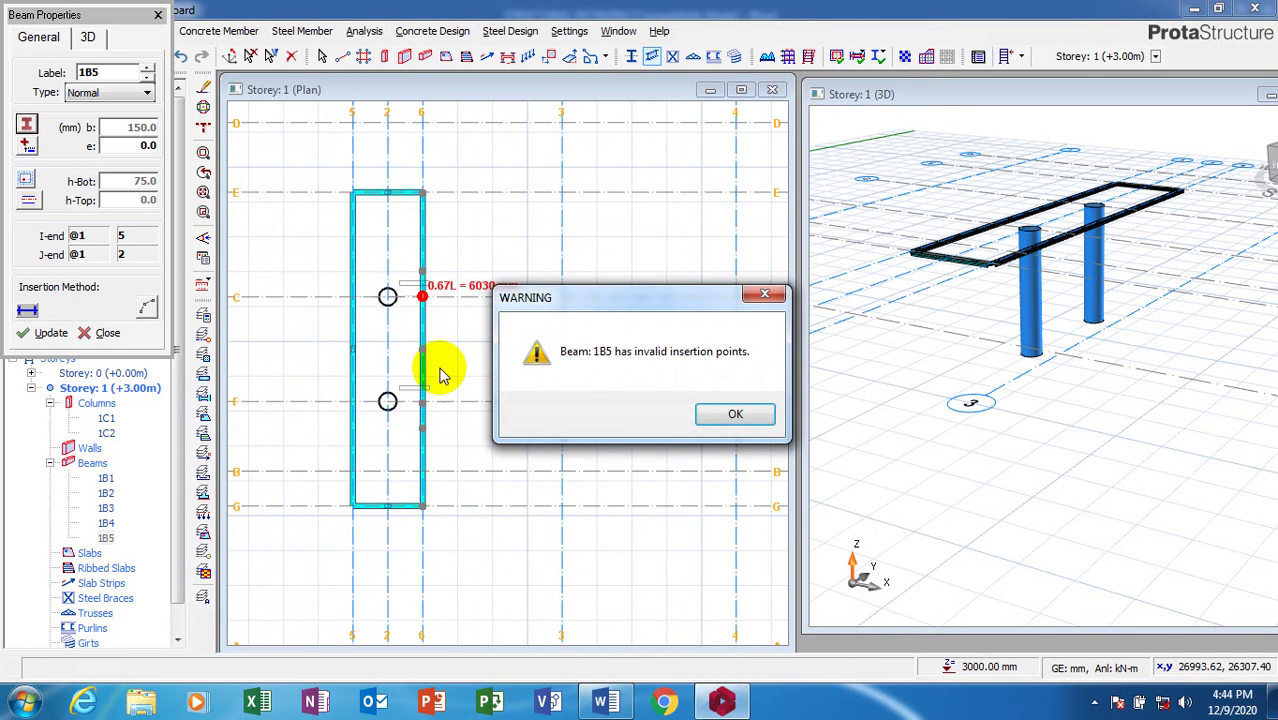
left_click(733, 416)
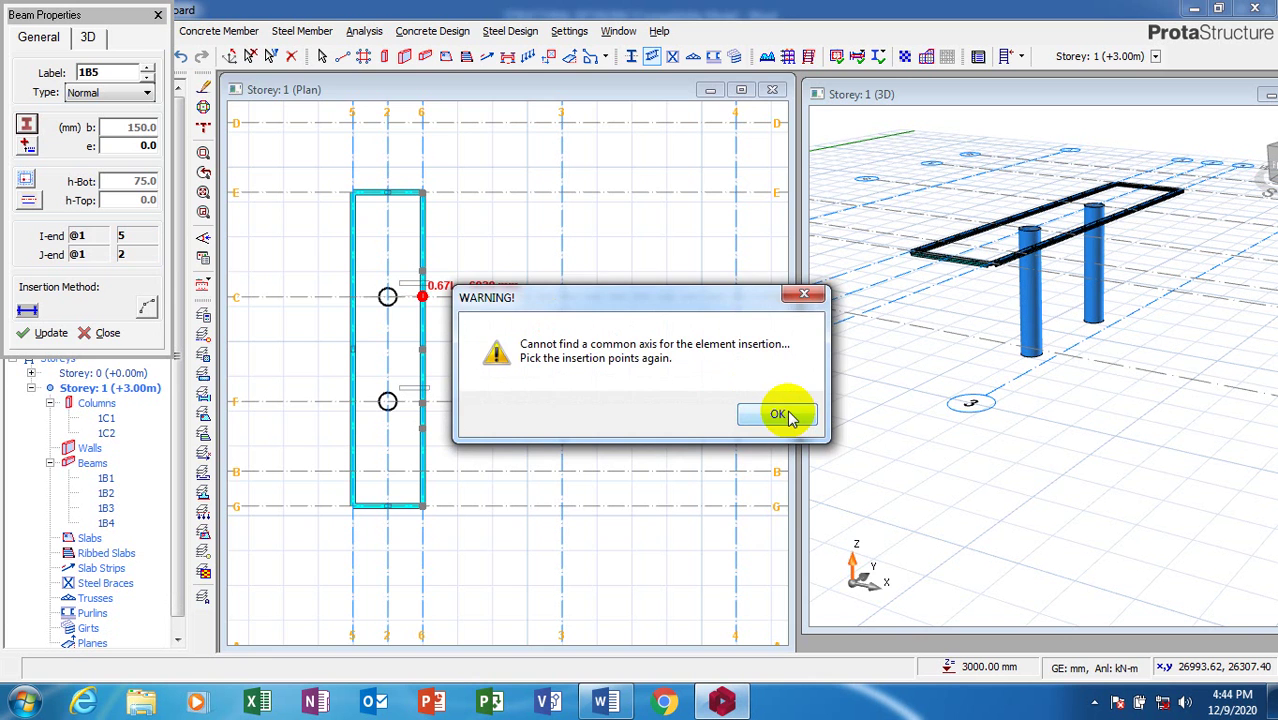
left_click(779, 415)
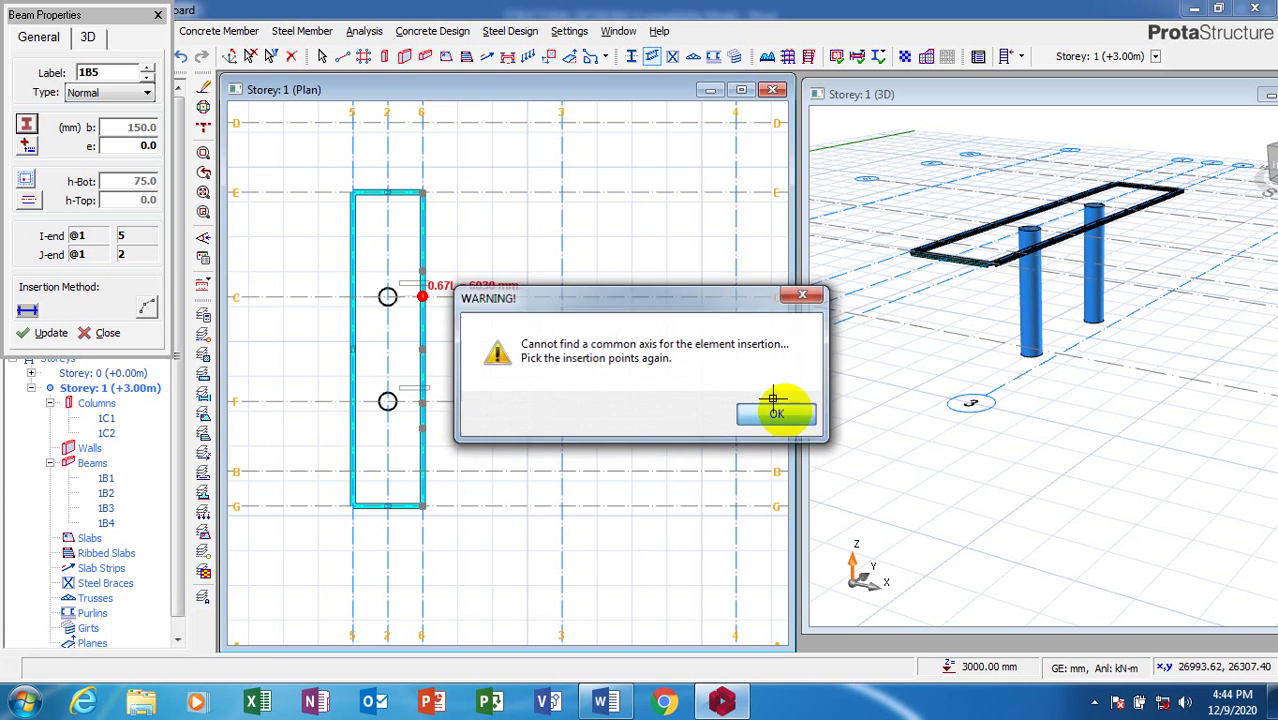
scroll(352, 294, "up", 1)
left_click(340, 286)
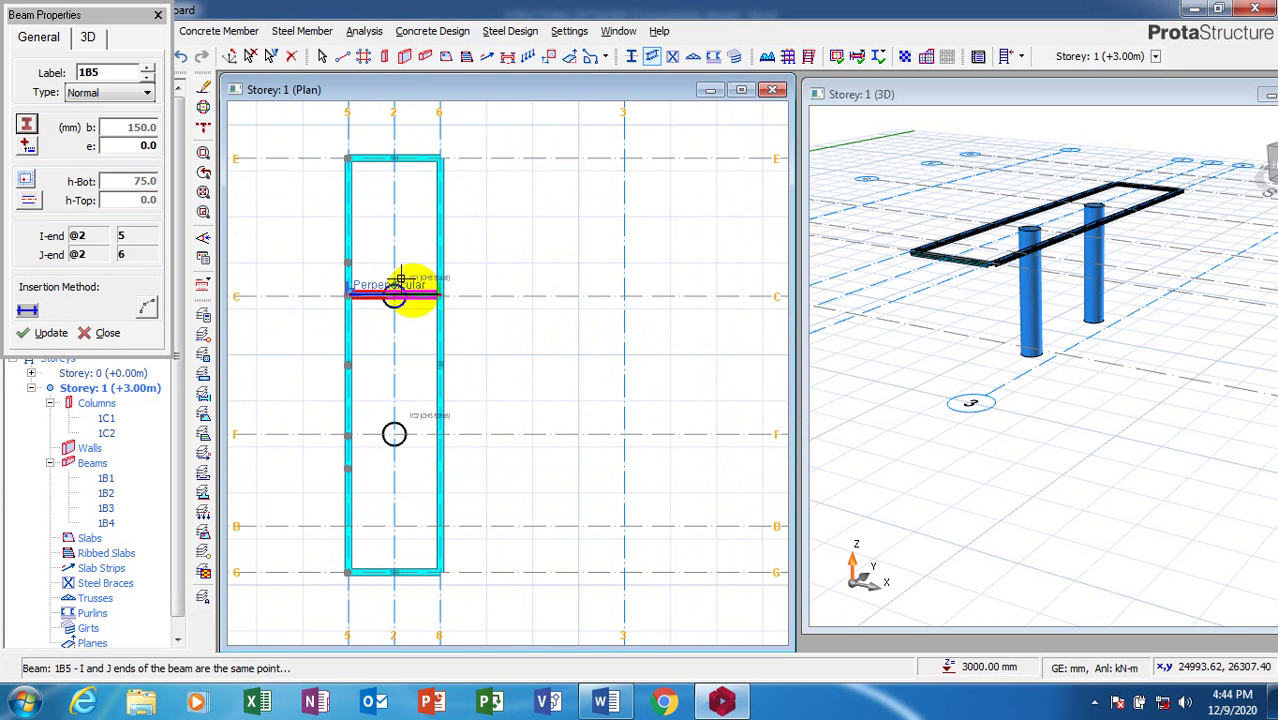
- Try to place a cross beam along axis F between axes 5 and 6, dismissing the insertion warnings
left_click(345, 432)
left_click(432, 432)
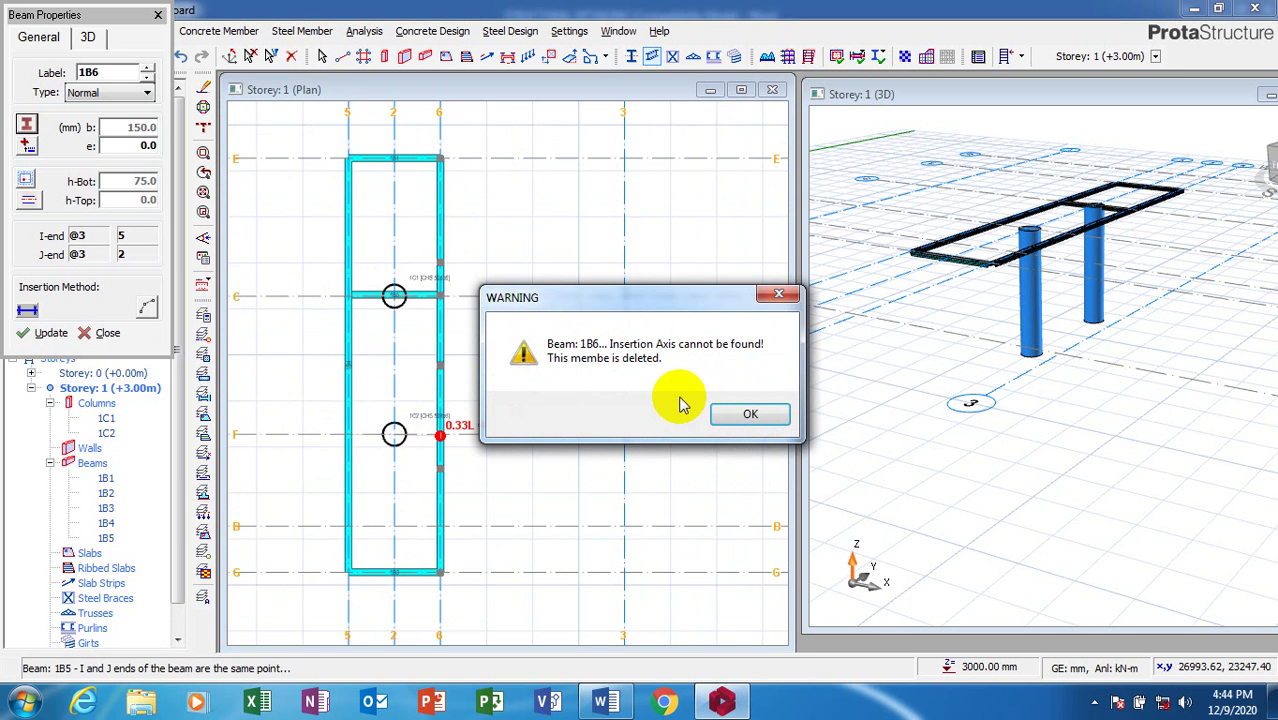
left_click(745, 416)
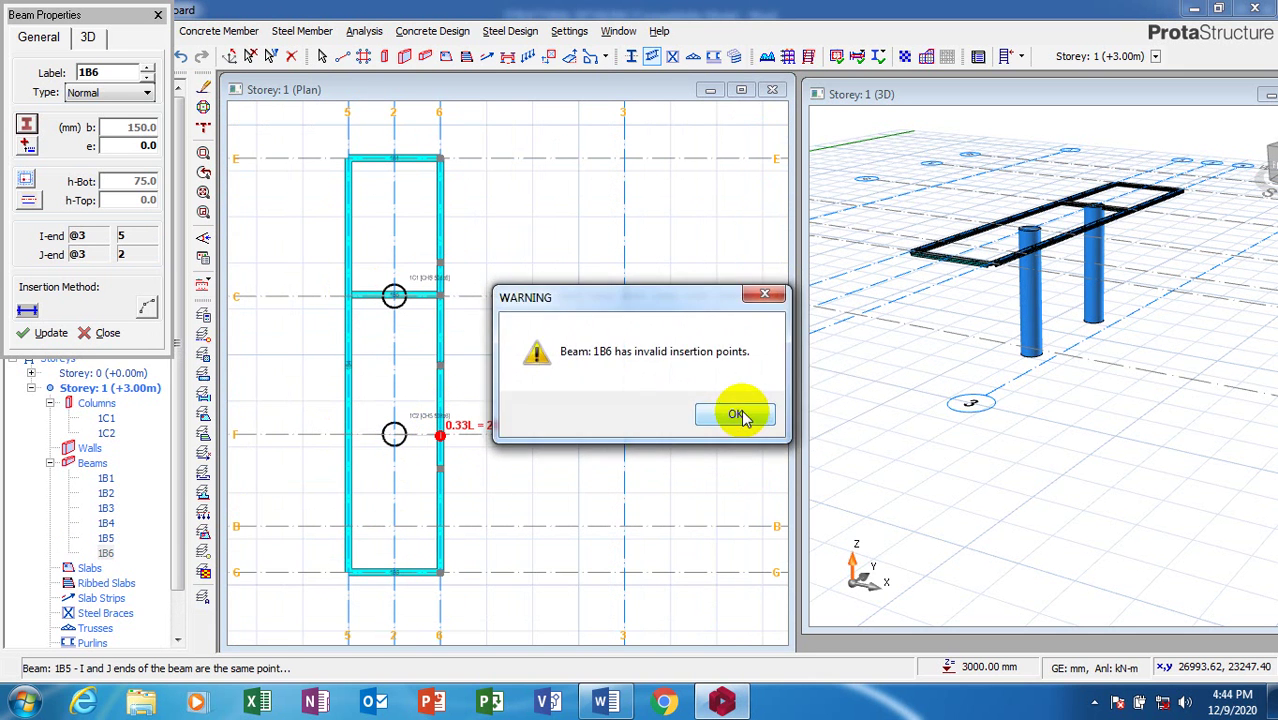
left_click(736, 414)
left_click(778, 418)
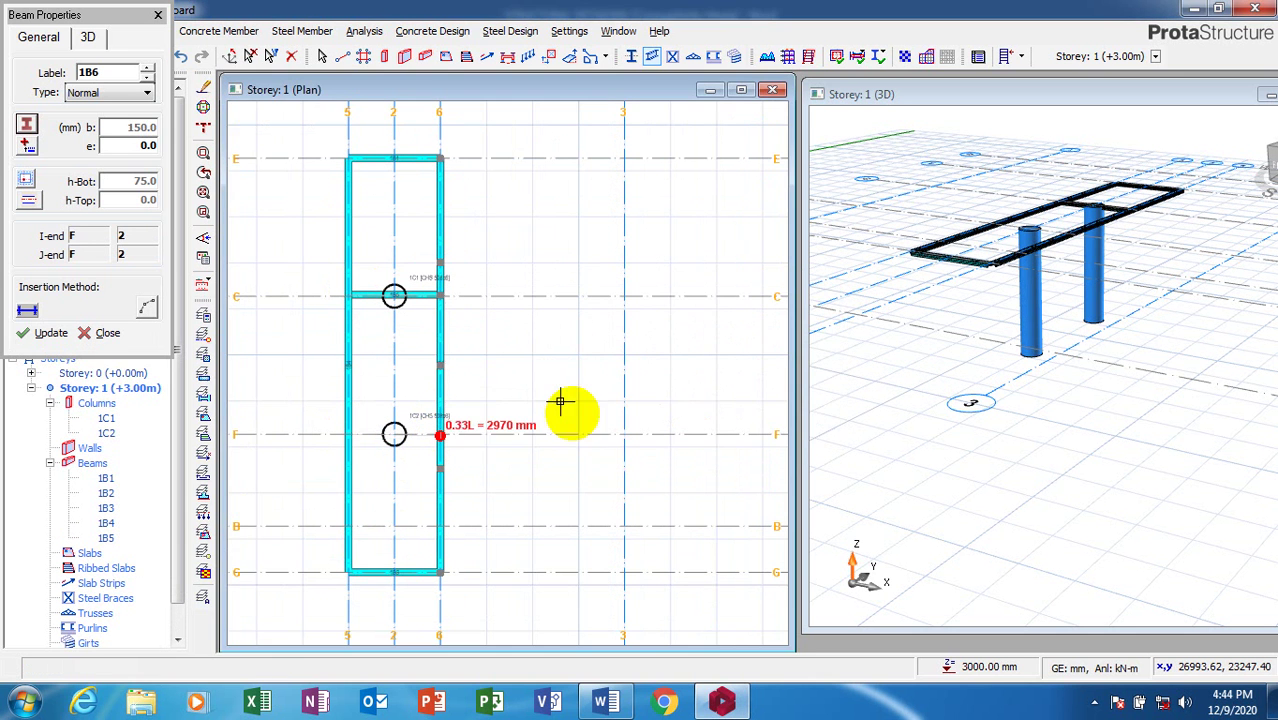
- Place beam segments along axis F from axis 5 to the column on axis 2 and on to axis 6, ending beam insertion
left_click(348, 428)
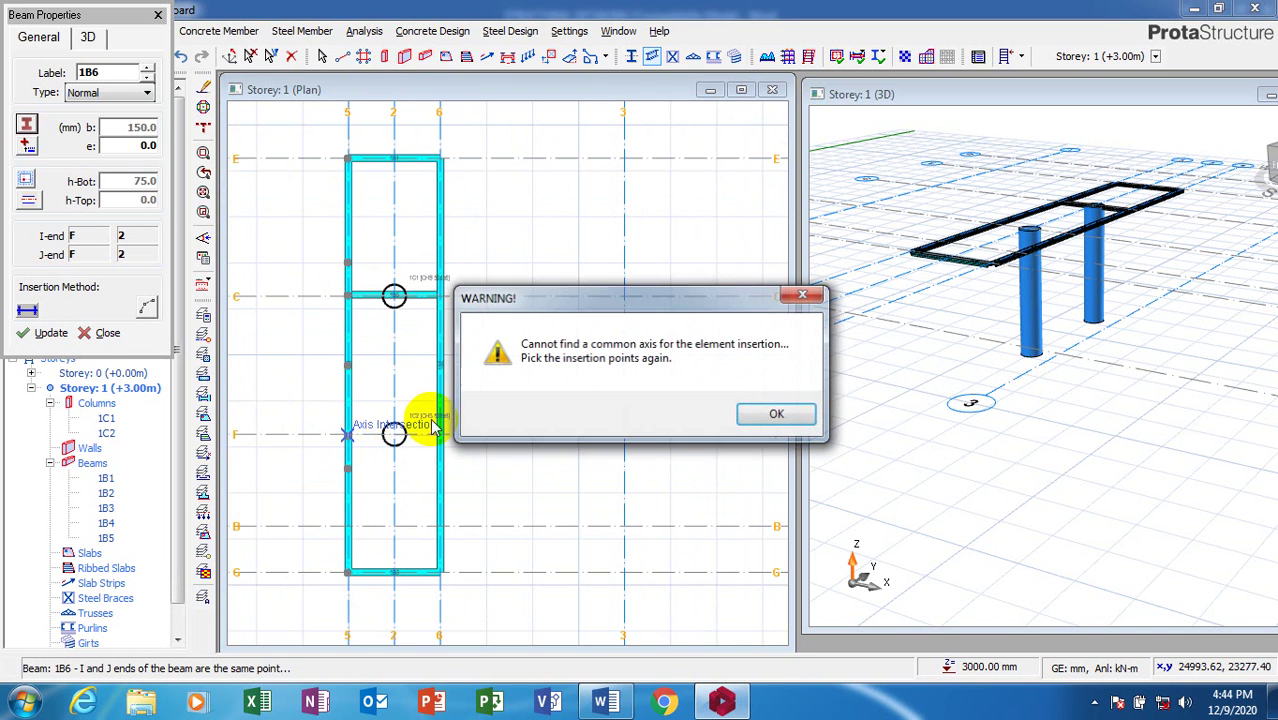
key("Return")
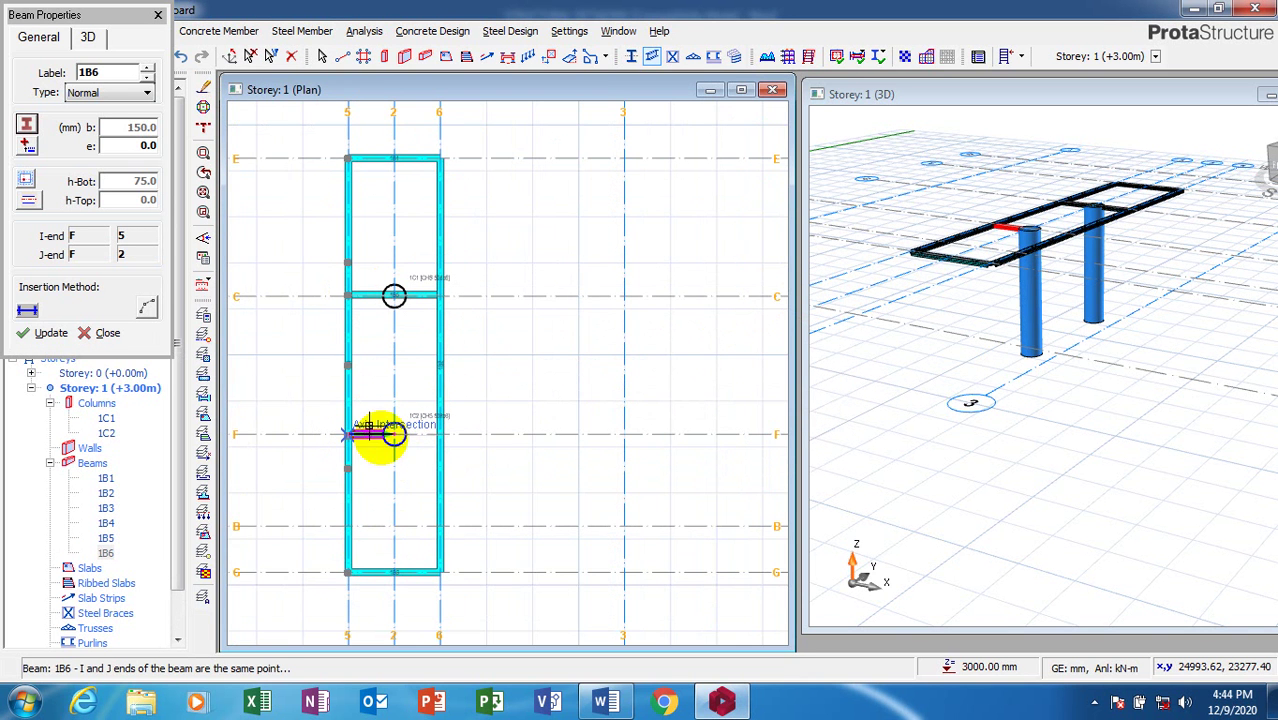
left_click(348, 433)
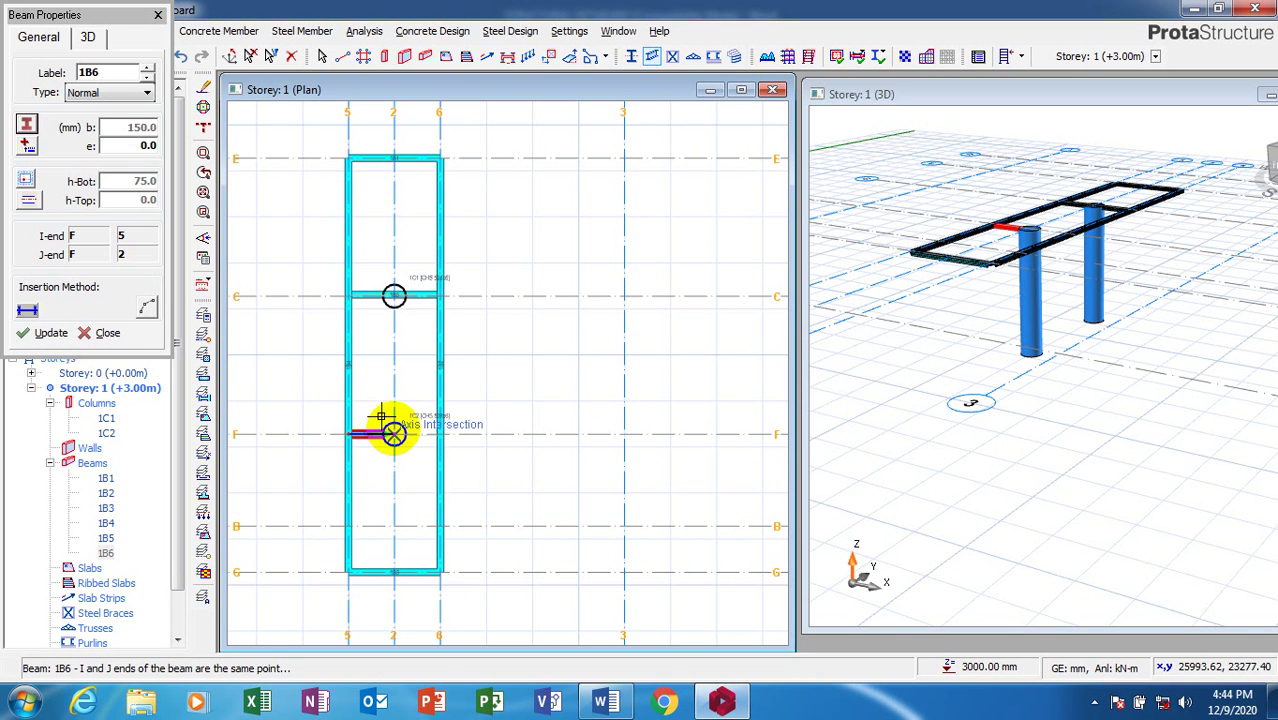
left_click(430, 430)
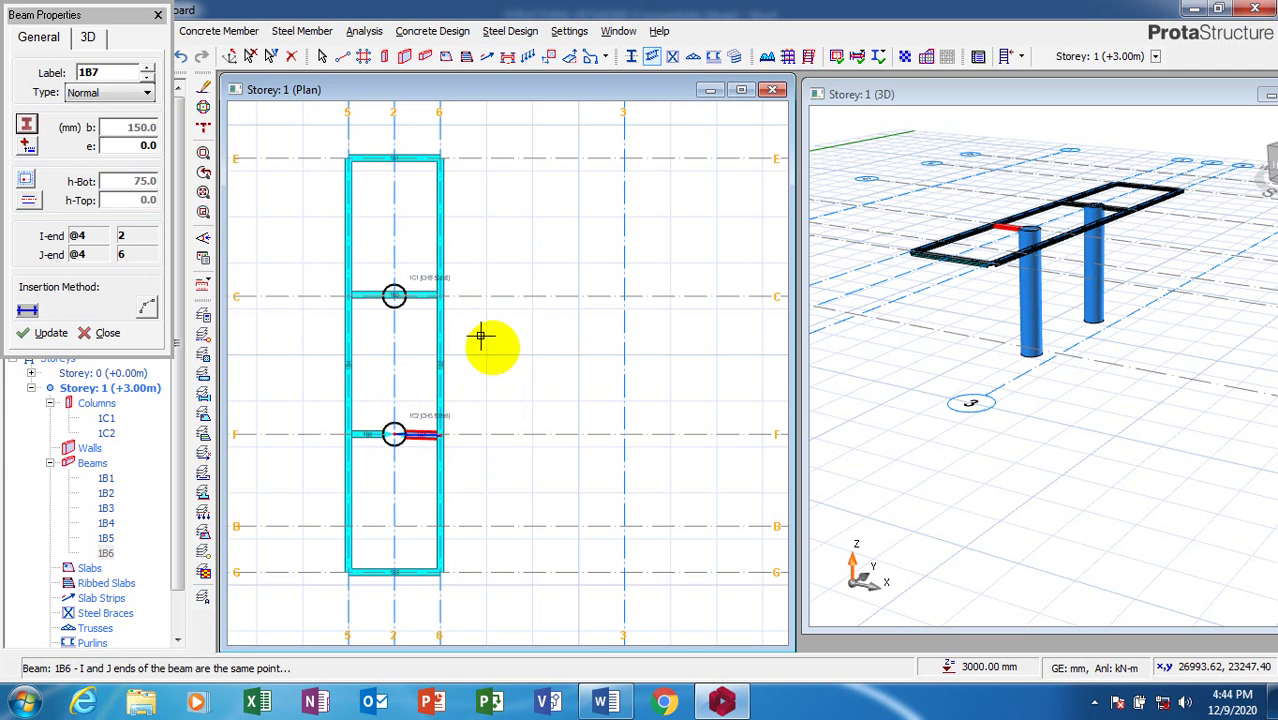
scroll(475, 380, "down", 2)
left_click(40, 333)
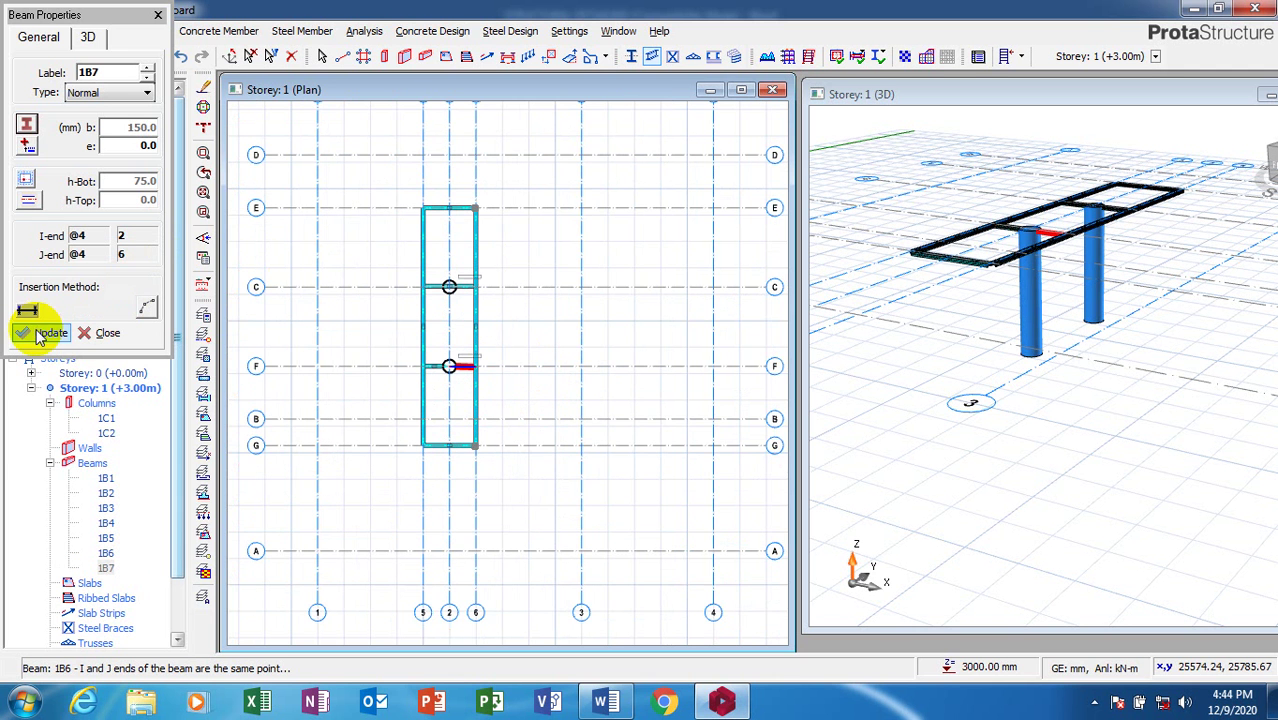
key("Escape")
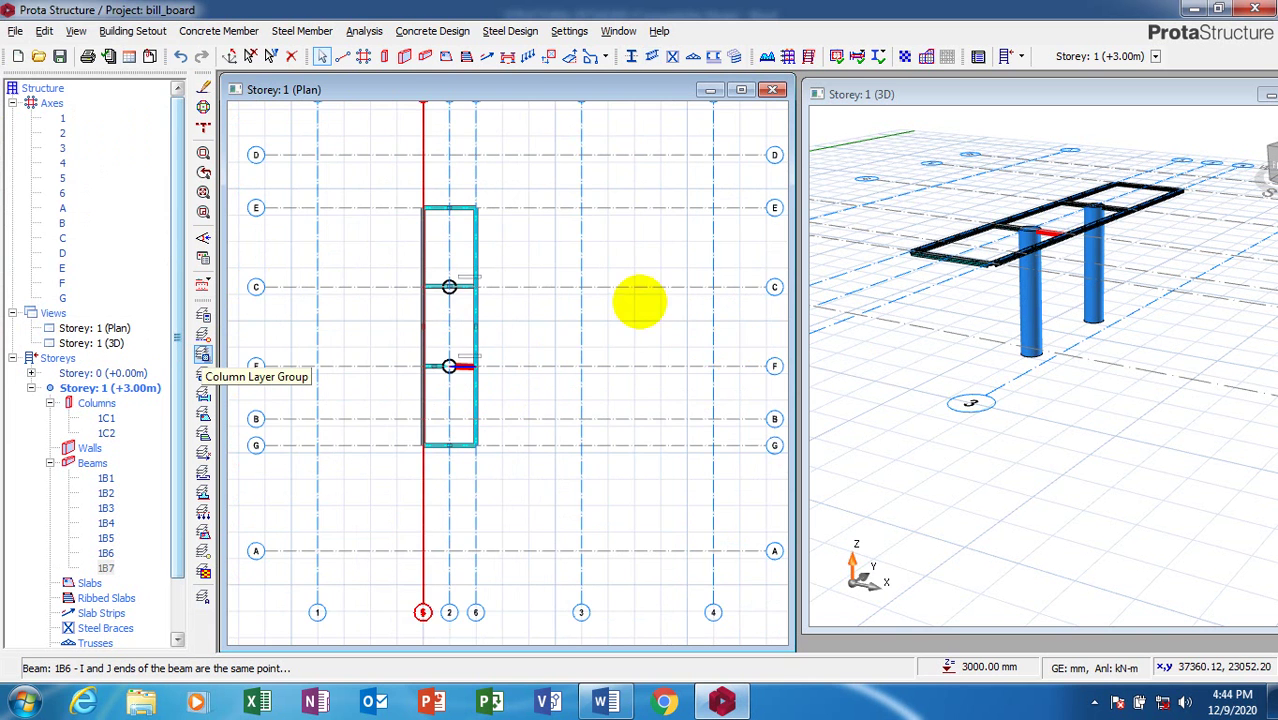
- Delete both beam segments on axis F on either side of the column at axis 2
scroll(510, 350, "up", 1)
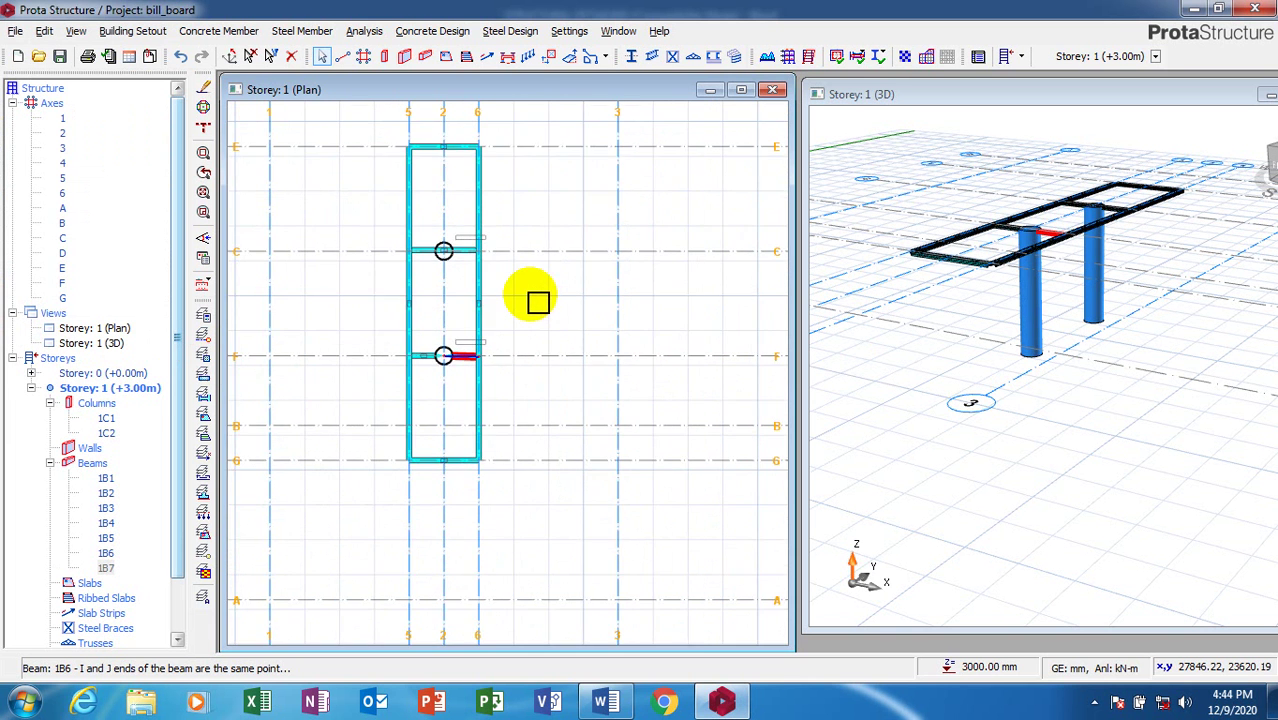
scroll(530, 292, "down", 1)
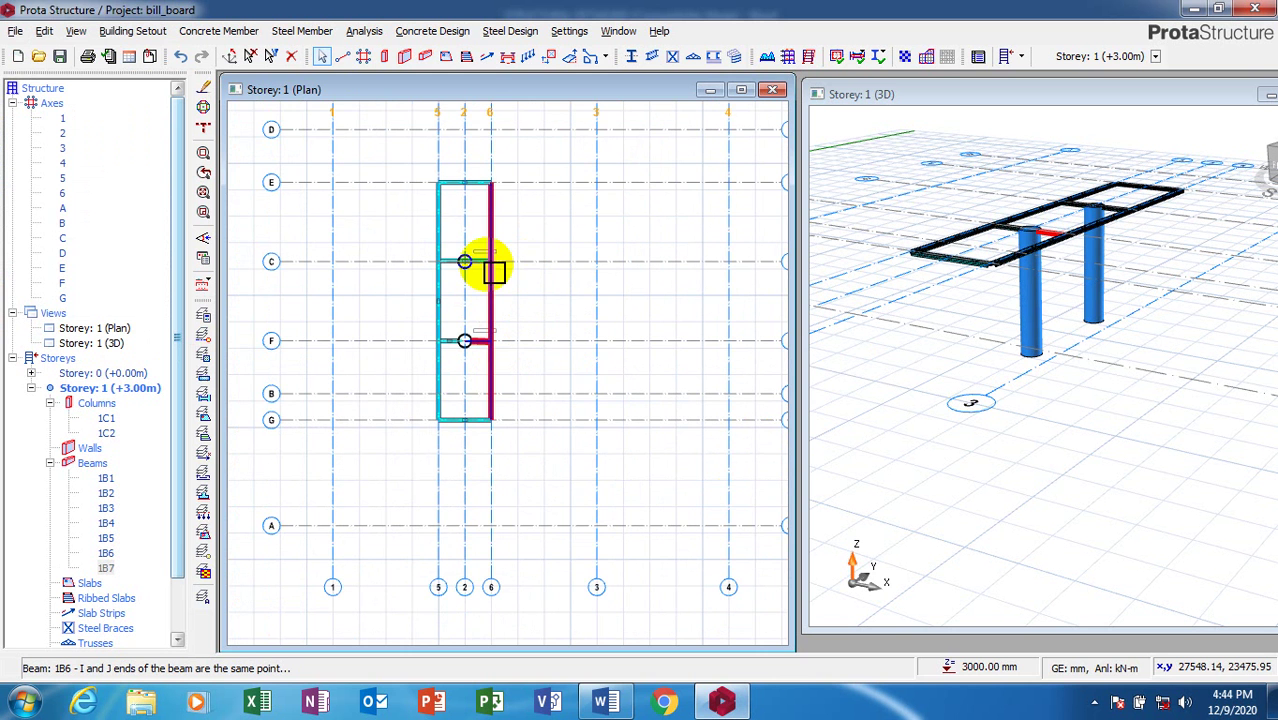
scroll(465, 265, "up", 2)
scroll(500, 262, "up", 3)
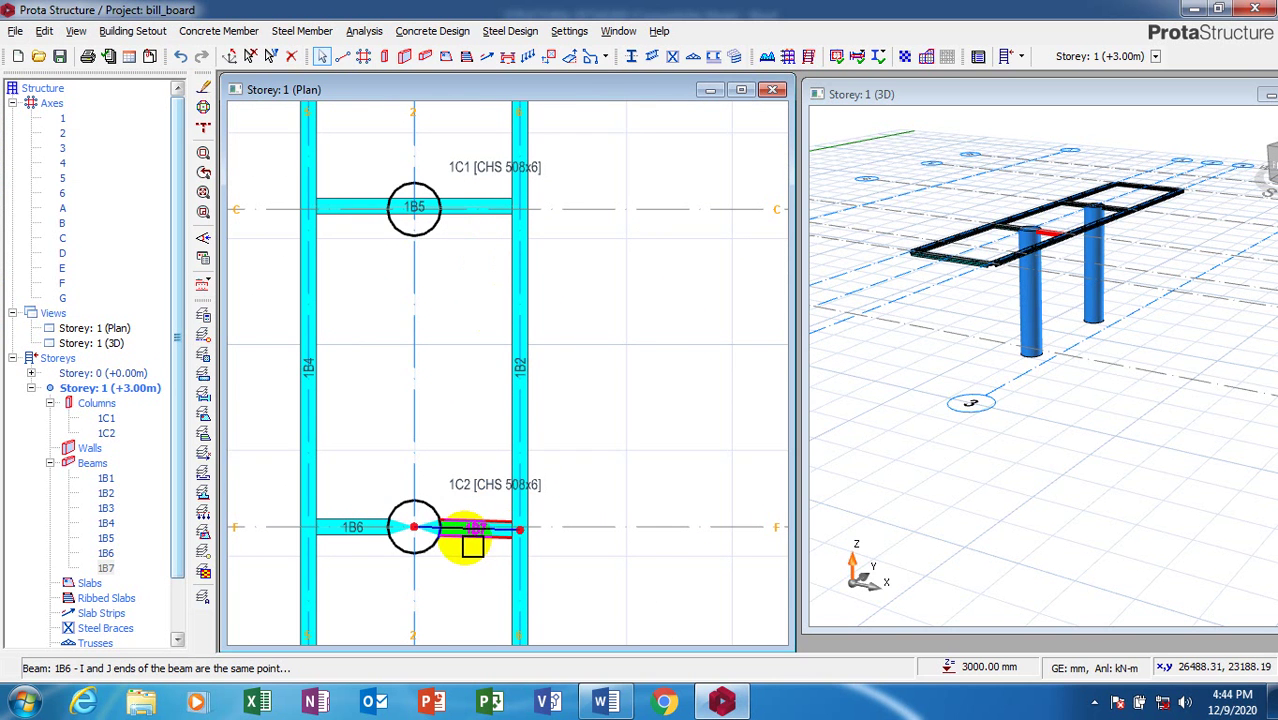
key("Delete")
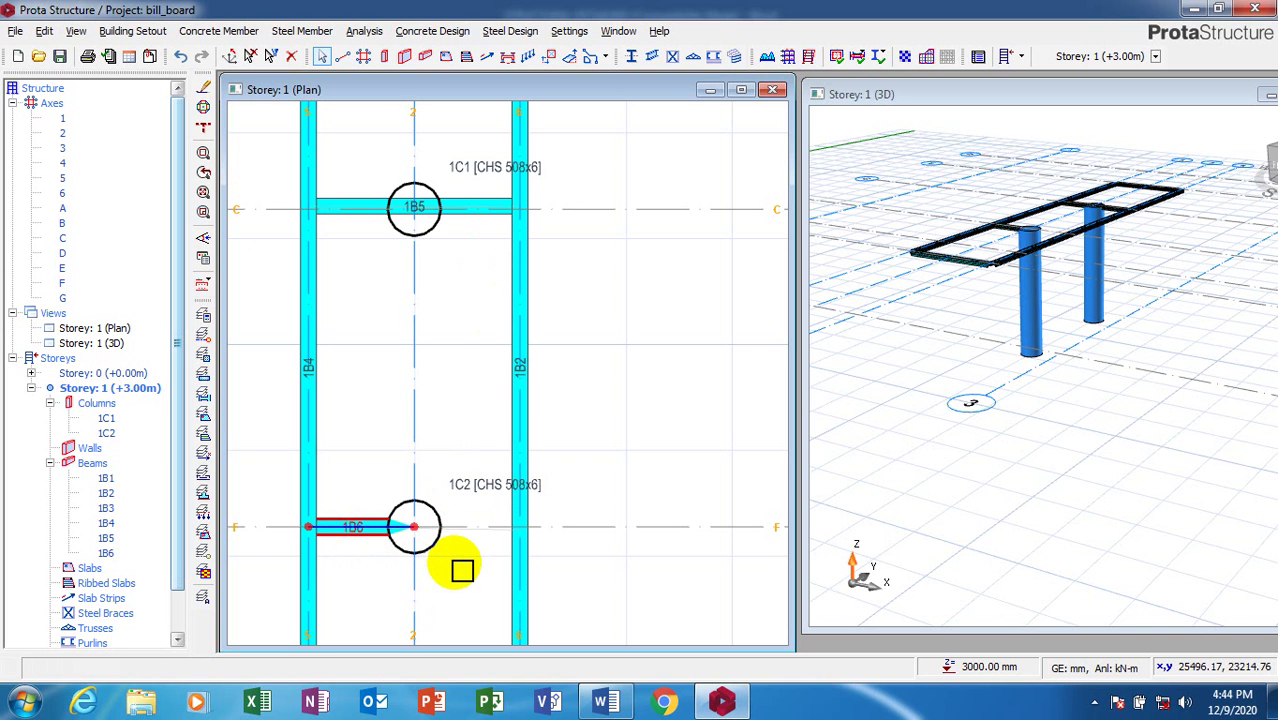
key("Delete")
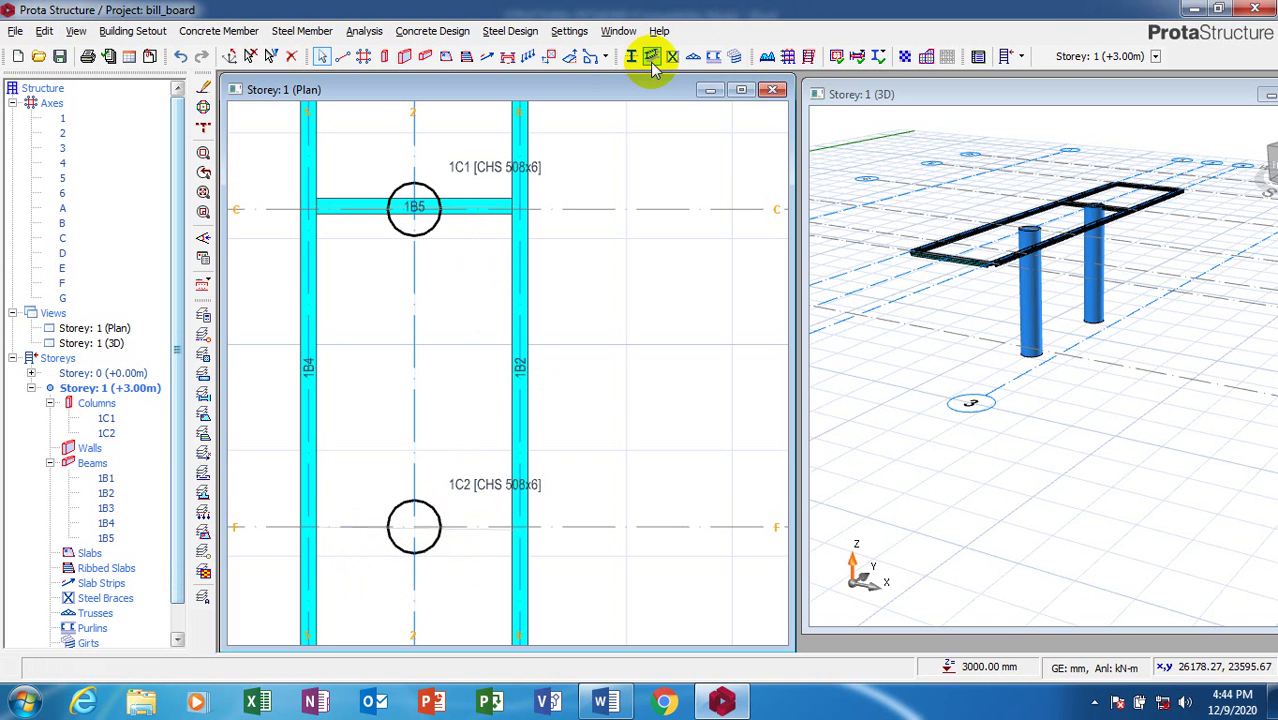
- Insert the steel cross beam along axis F from the axis 5 intersection to the axis 6 intersection
left_click(652, 60)
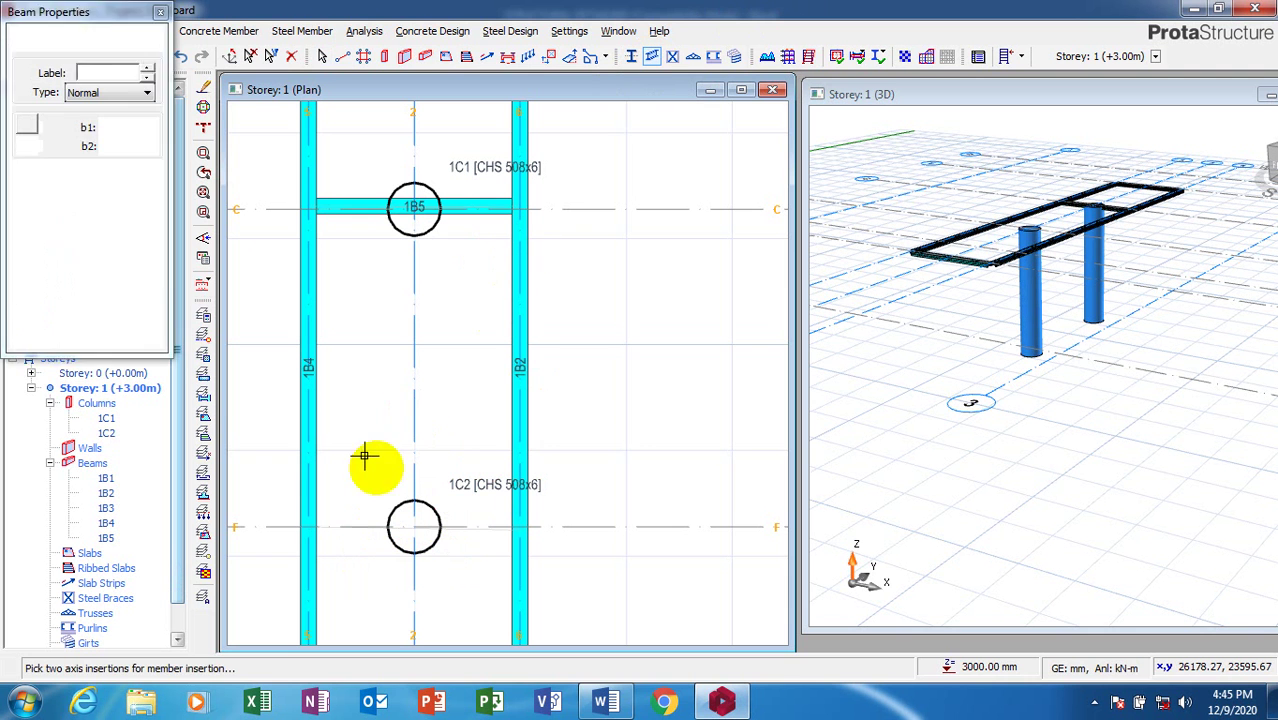
left_click(297, 515)
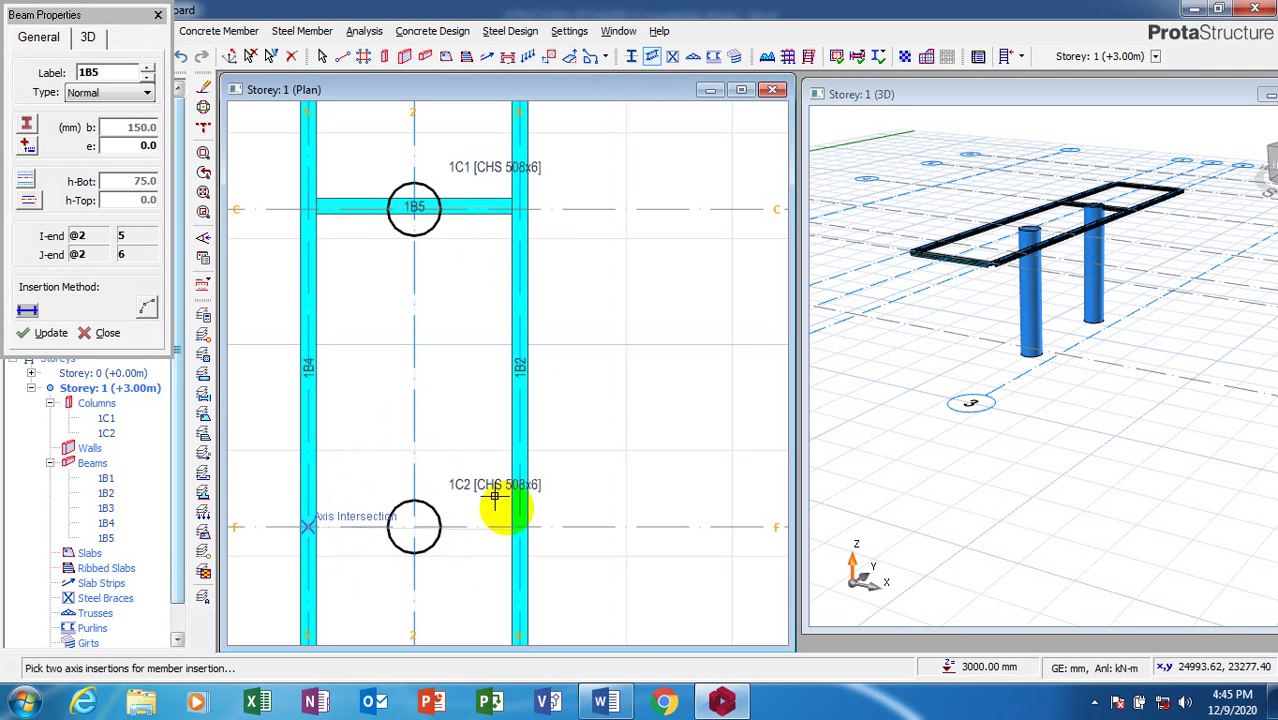
left_click(519, 522)
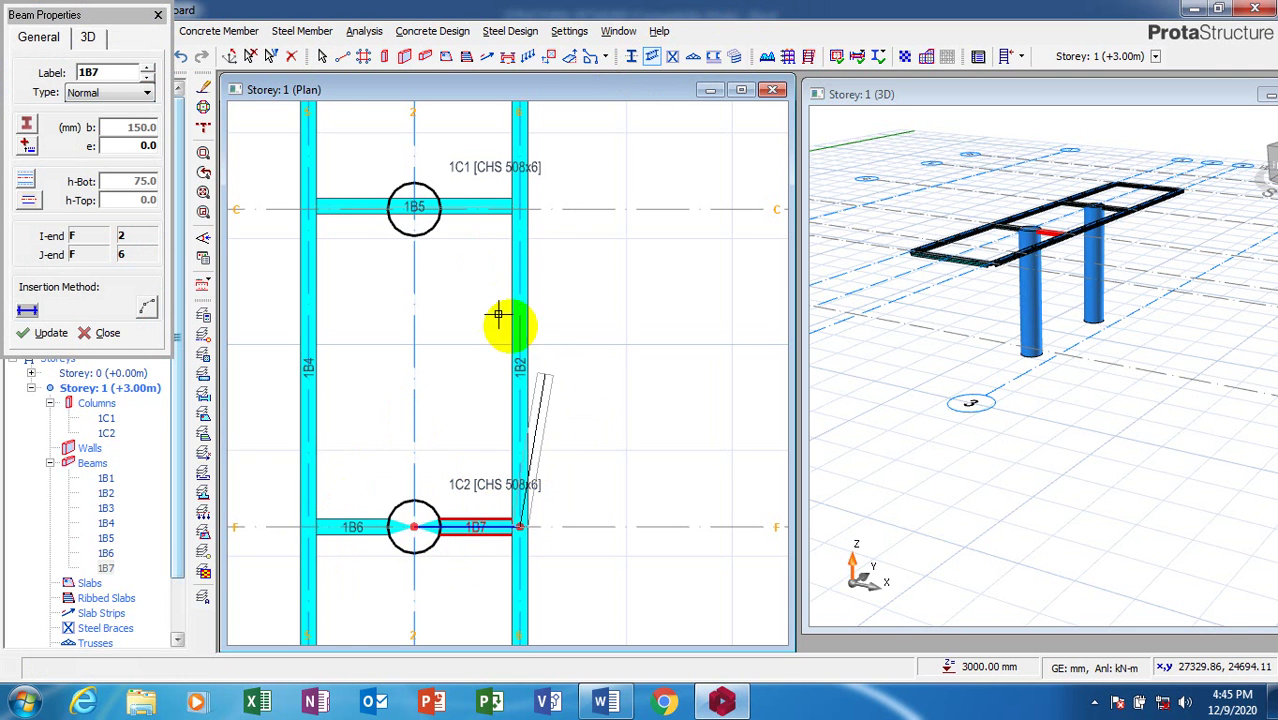
scroll(451, 271, "down", 5)
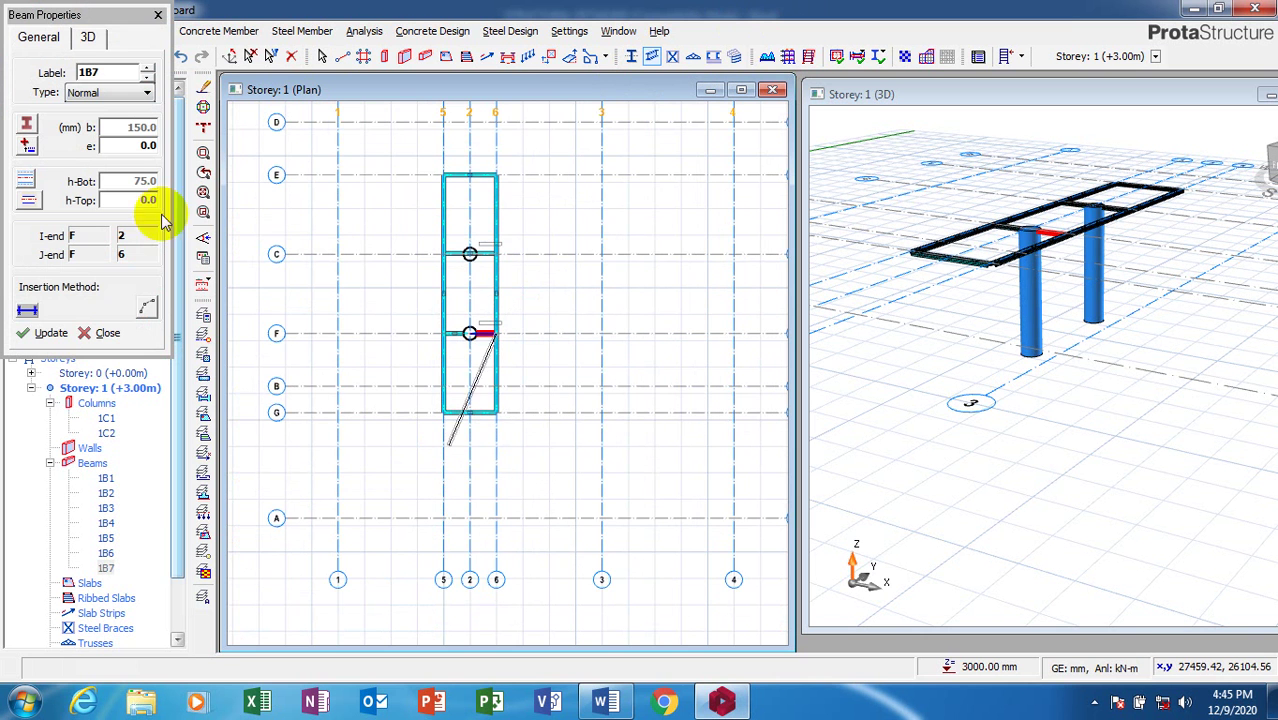
- Update the beam segment on axis F between axes 2 and 6 and end beam insertion
key("Escape")
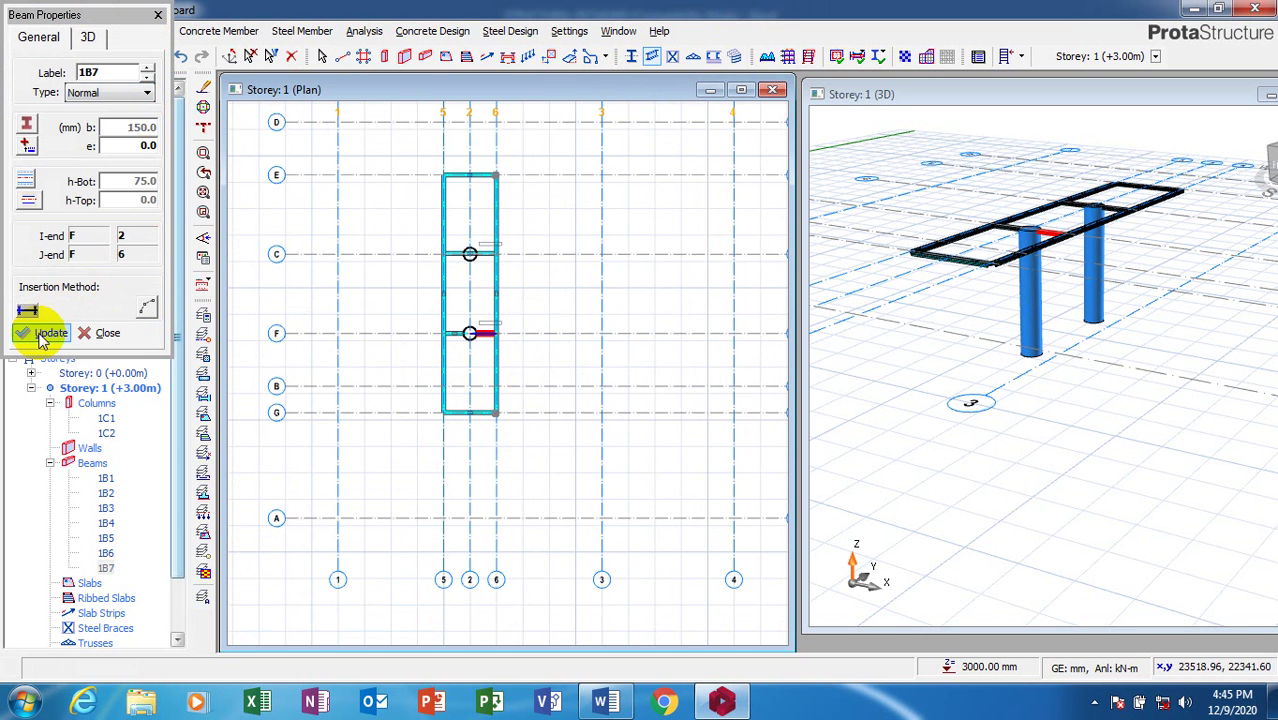
left_click(45, 334)
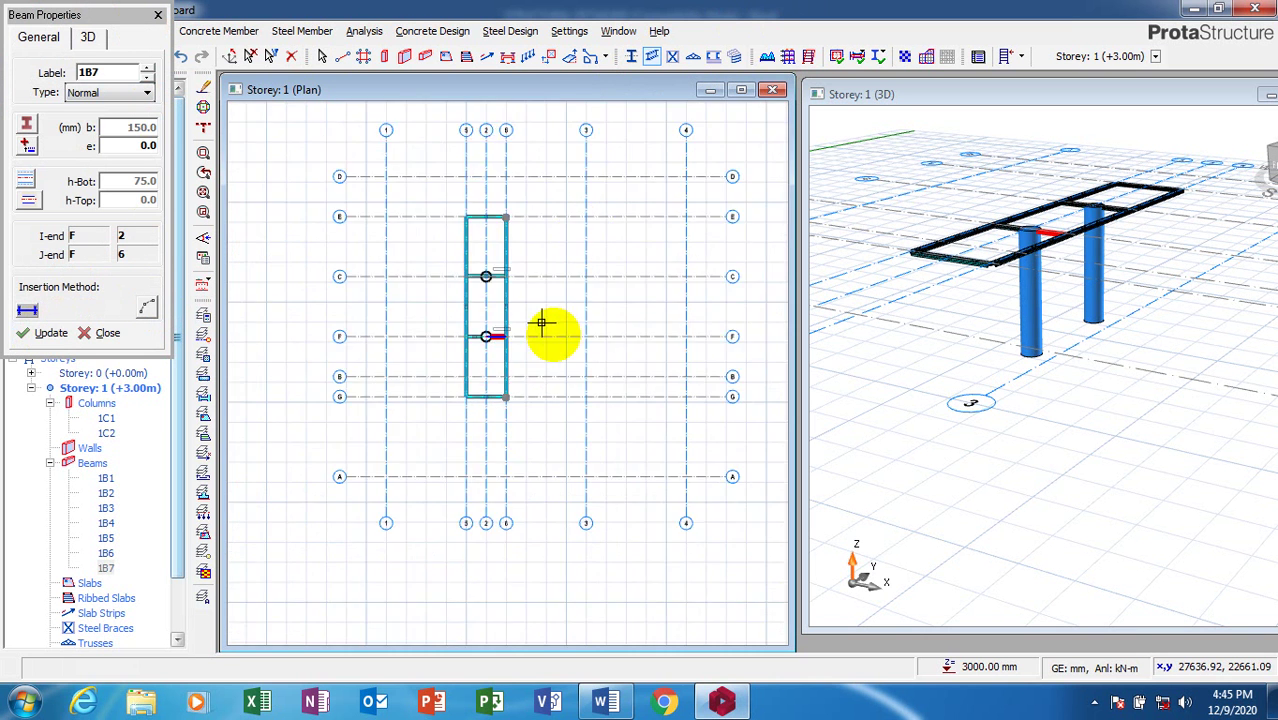
key("Escape")
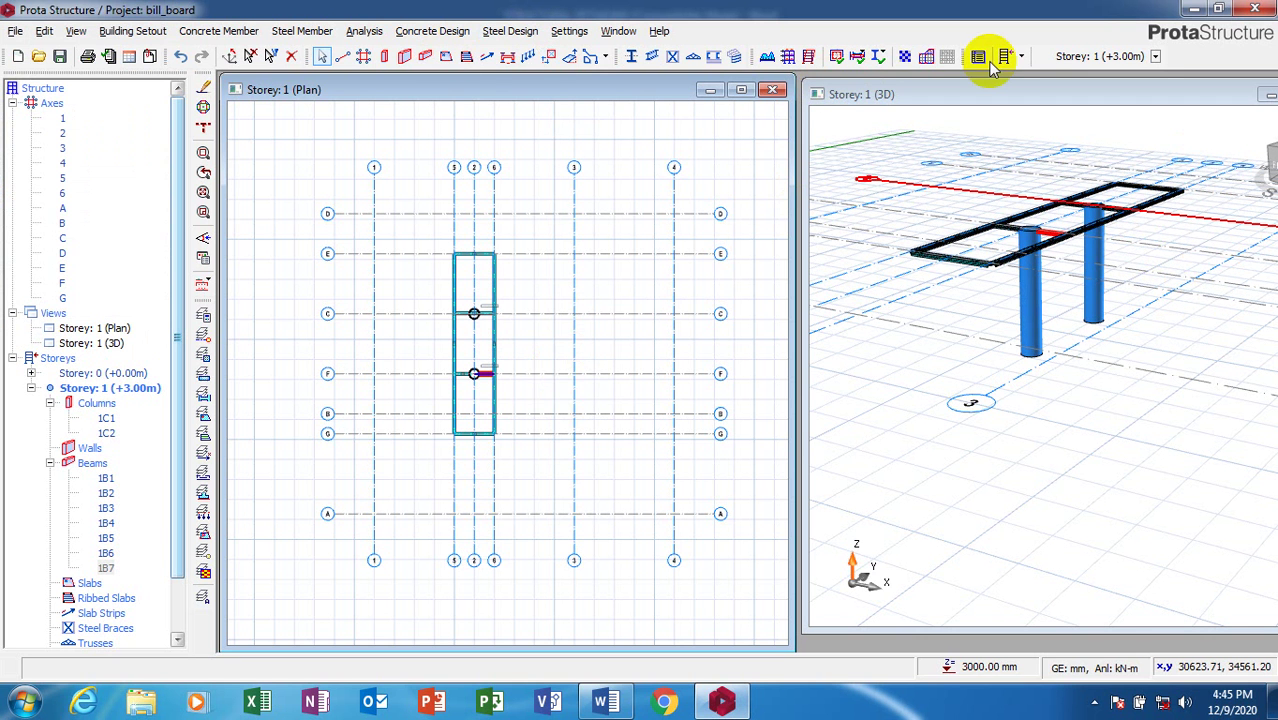
- Insert an additional storey by setting the total number of storeys to 2, accepting that earlier operations cannot be undone
left_click(1022, 60)
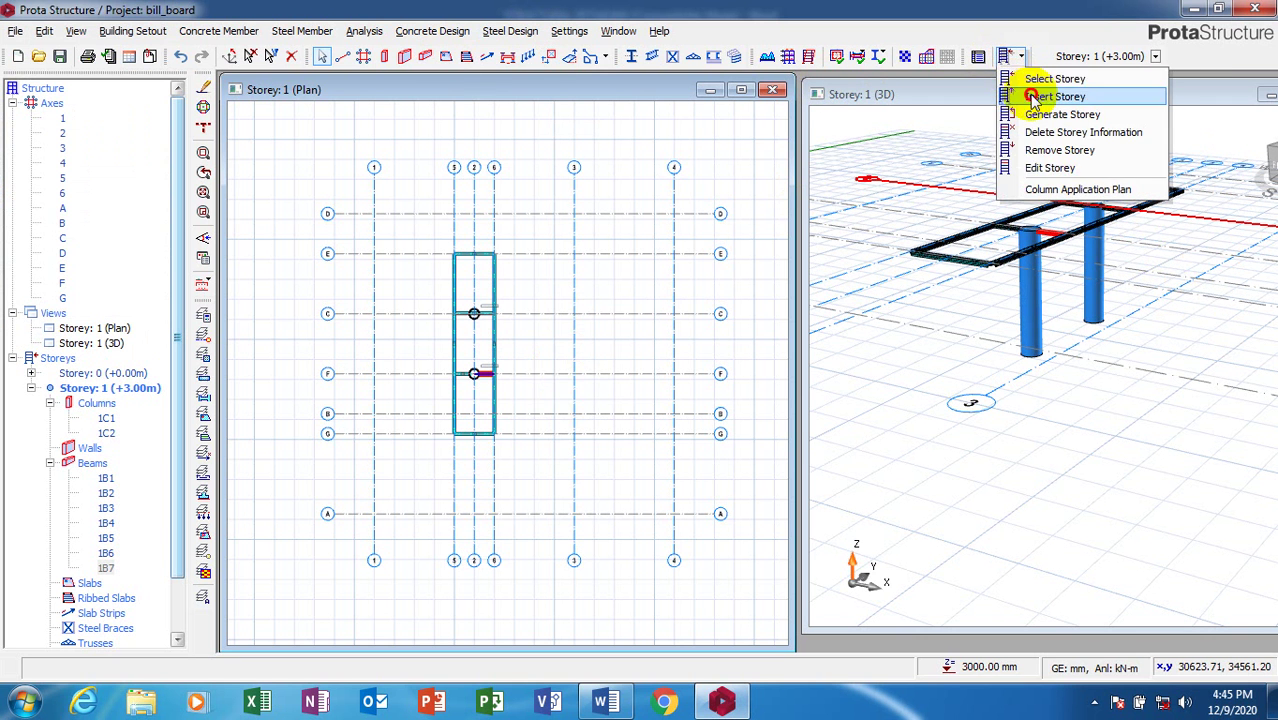
left_click(1033, 94)
key("BackSpace")
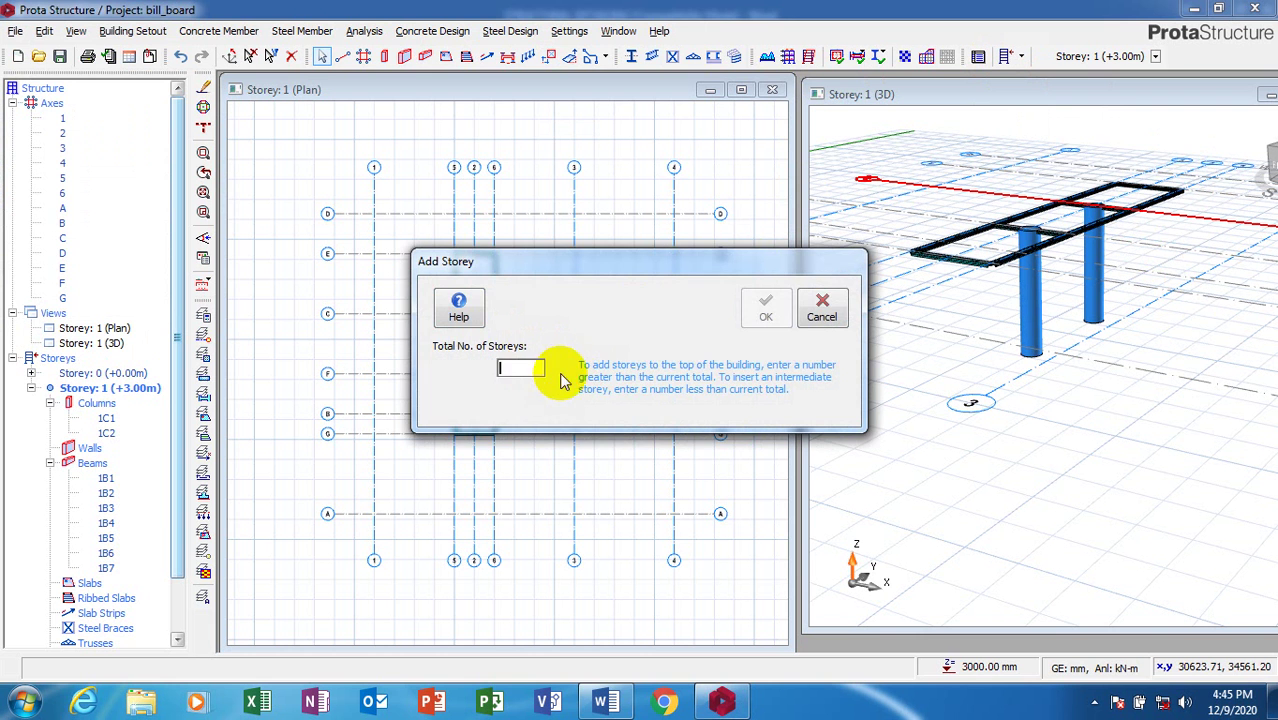
type("2")
left_click(765, 308)
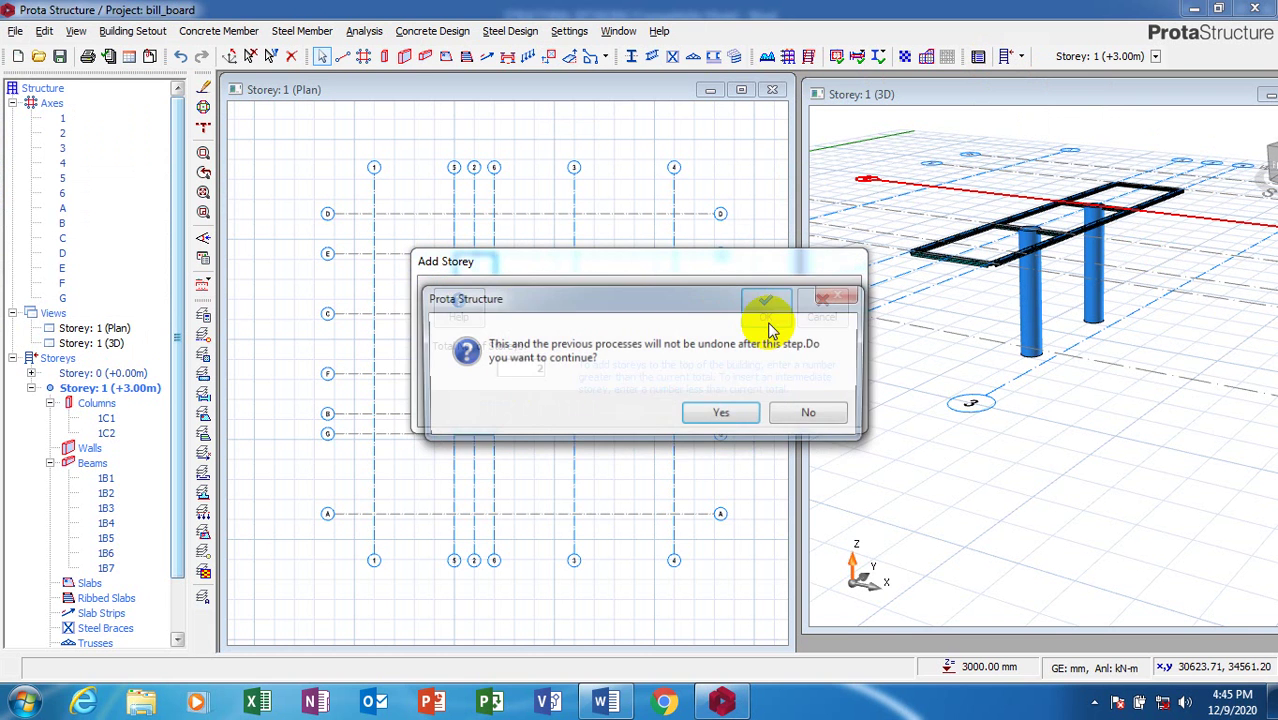
left_click(713, 412)
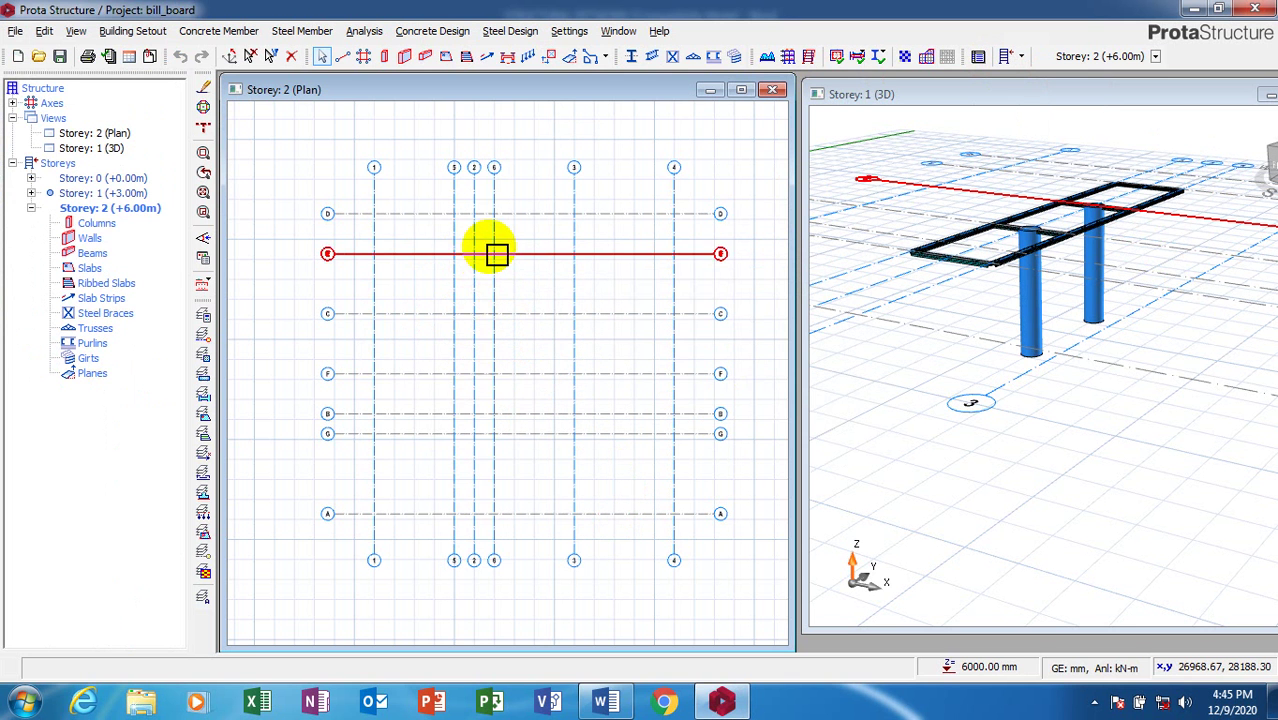
- Start a steel column with the cold-formed channel section C 125x50x3.92, rotated to a section angle of 90
left_click(636, 56)
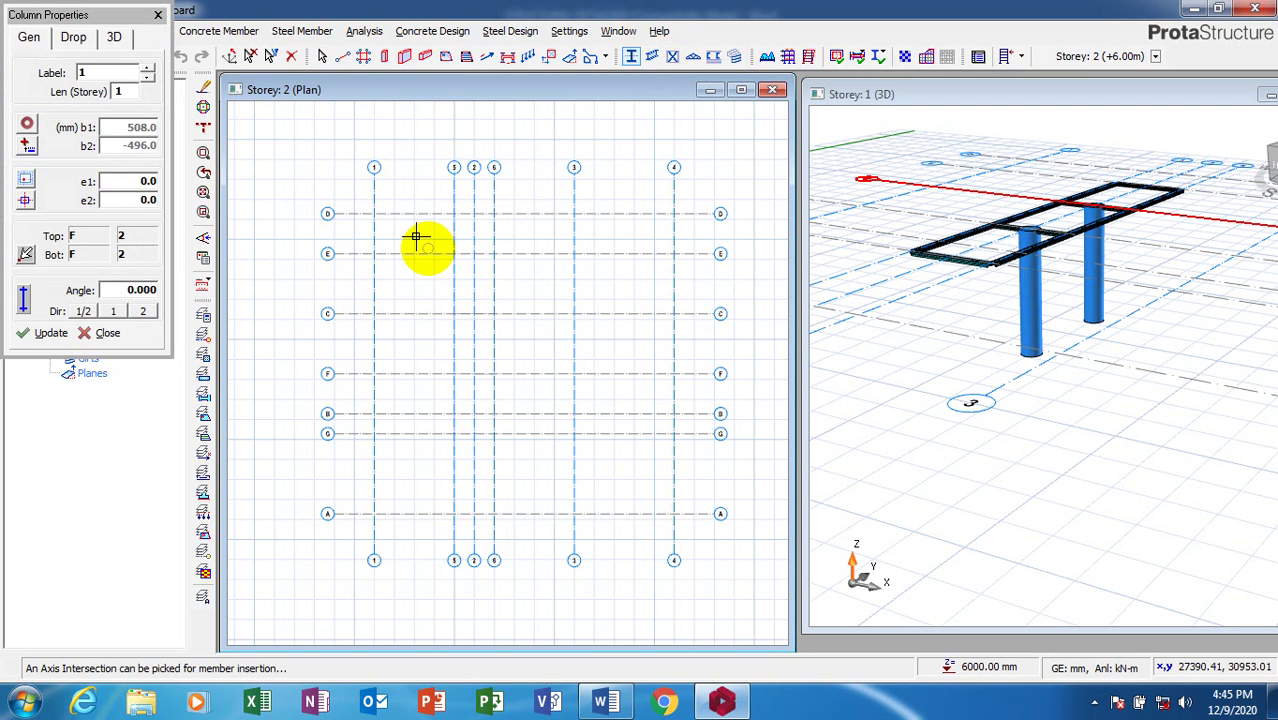
left_click(27, 127)
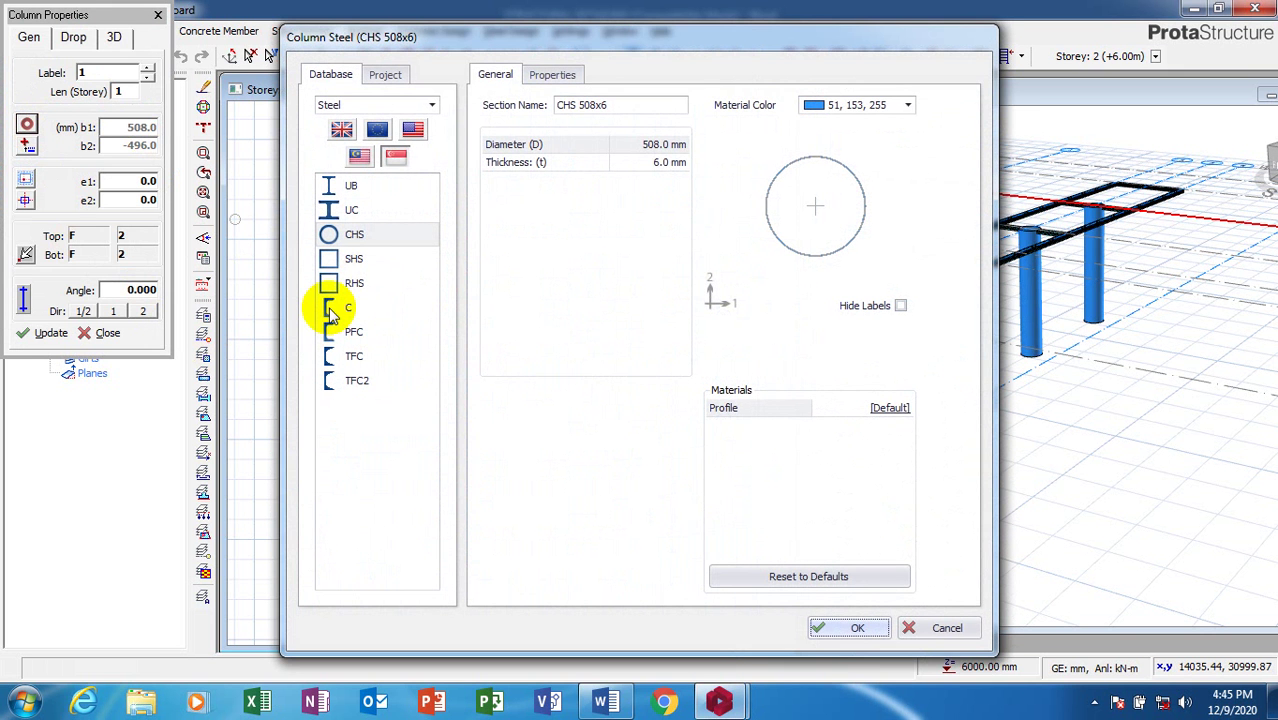
left_click(333, 310)
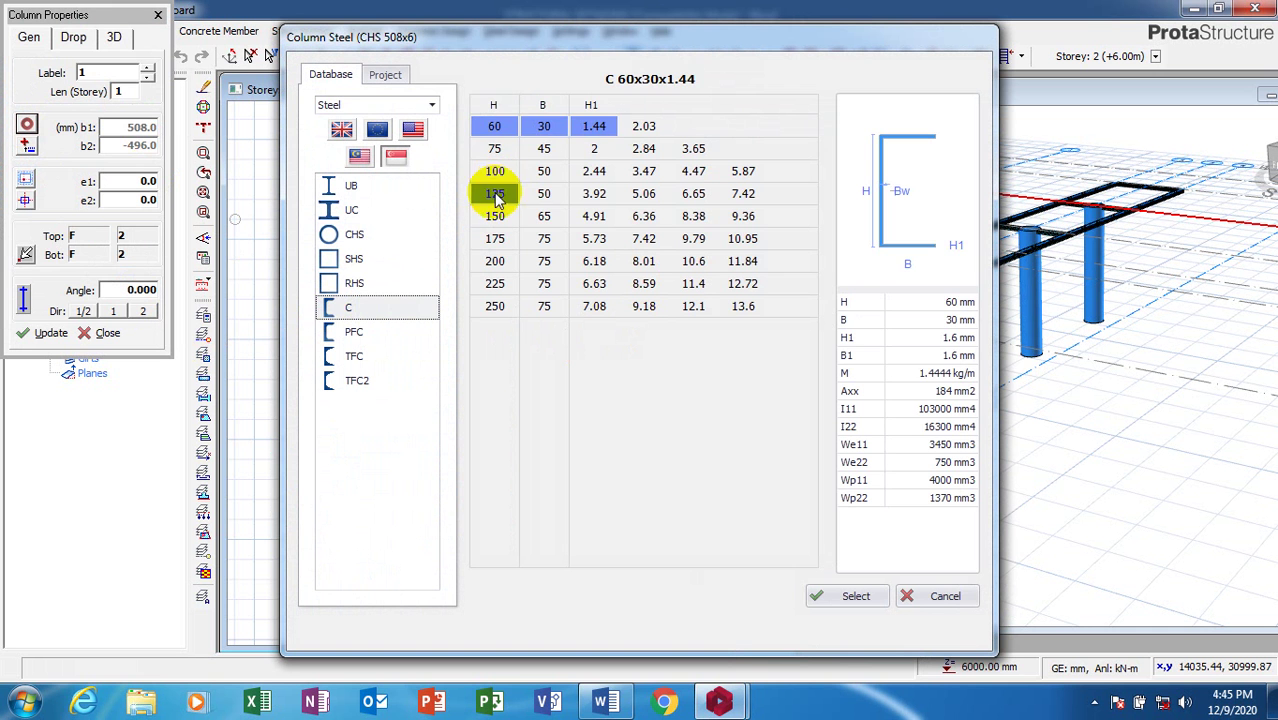
left_click(497, 193)
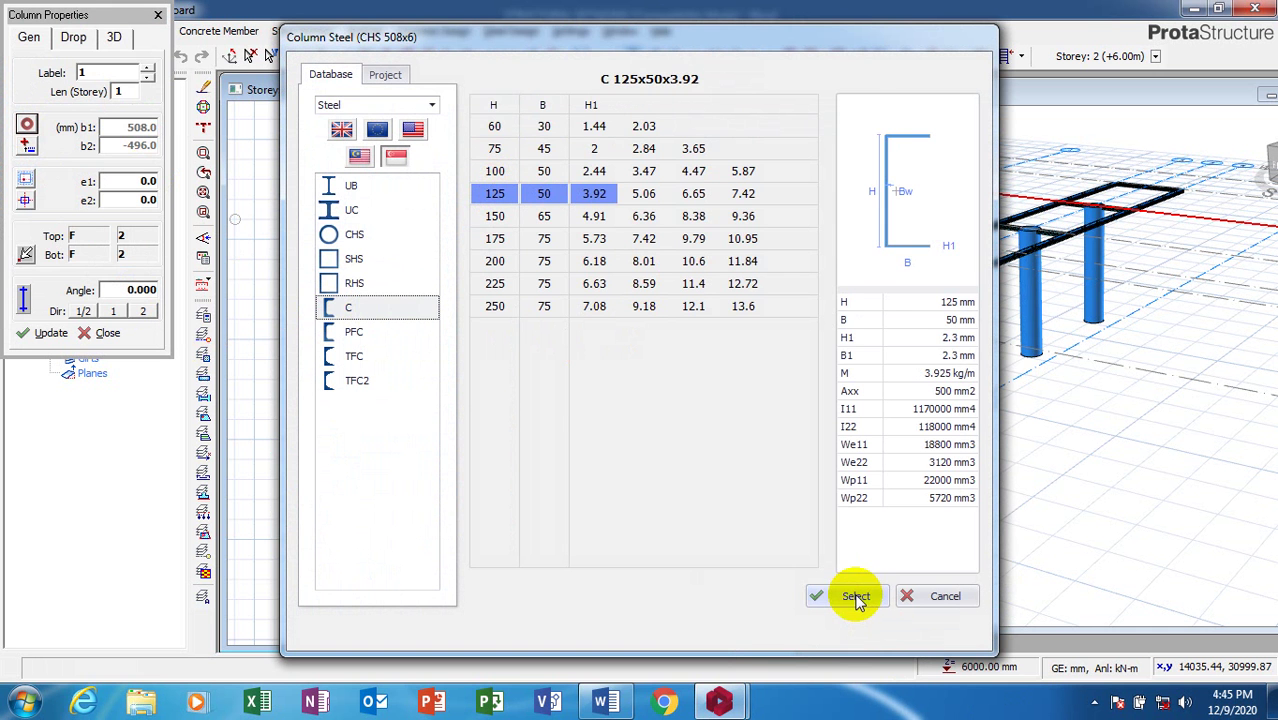
left_click(855, 597)
left_click(901, 338)
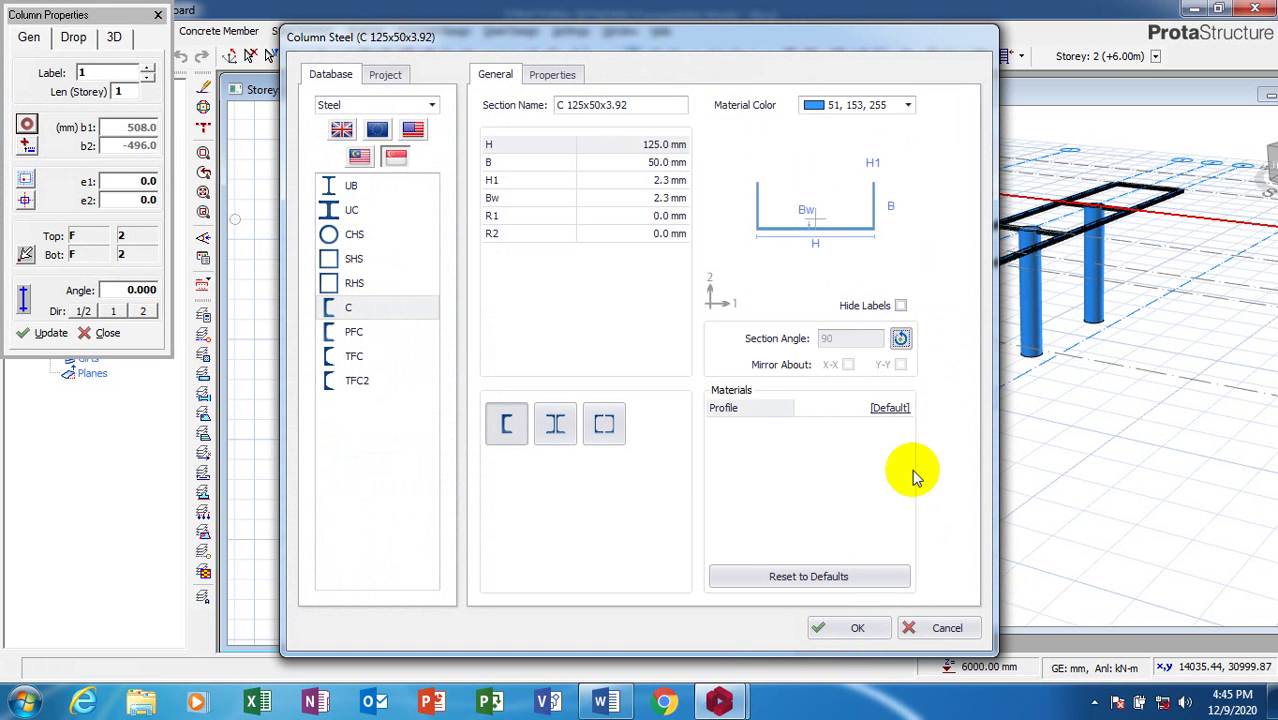
left_click(855, 630)
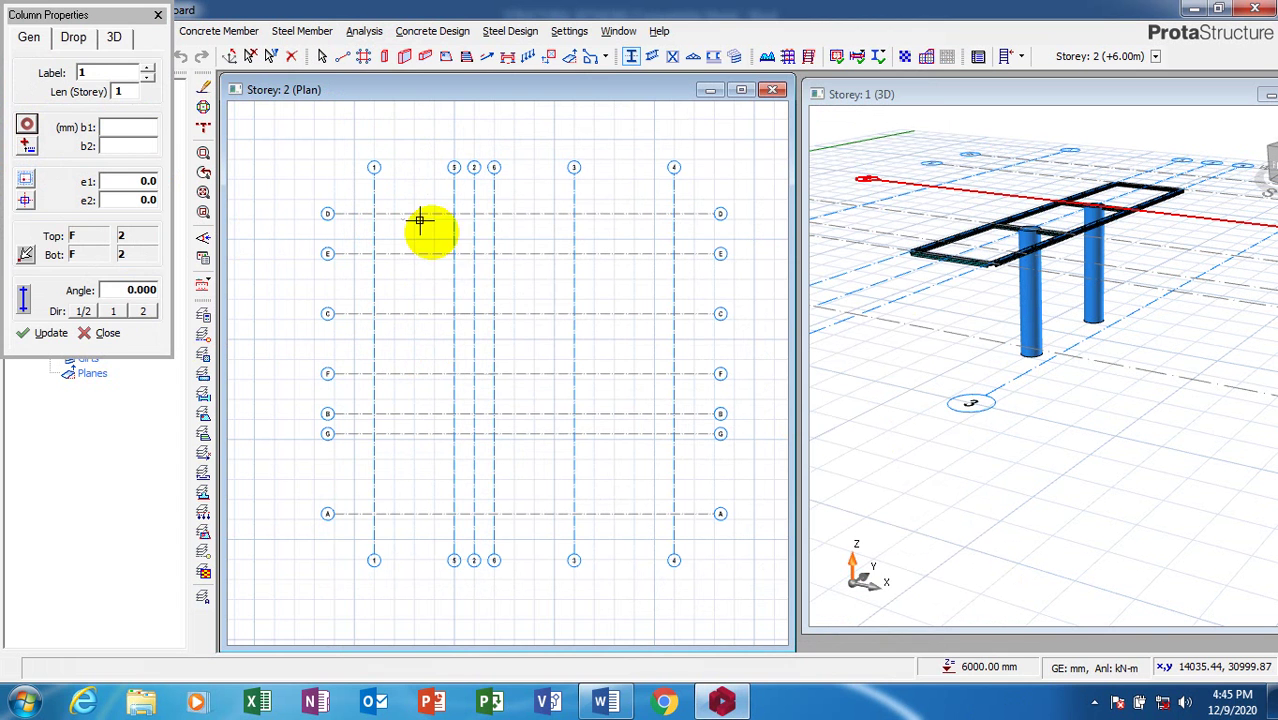
- Place storey 2 channel columns where axes 5 and 6 cross axes E, C, F and G, ending column insertion
left_click(452, 251)
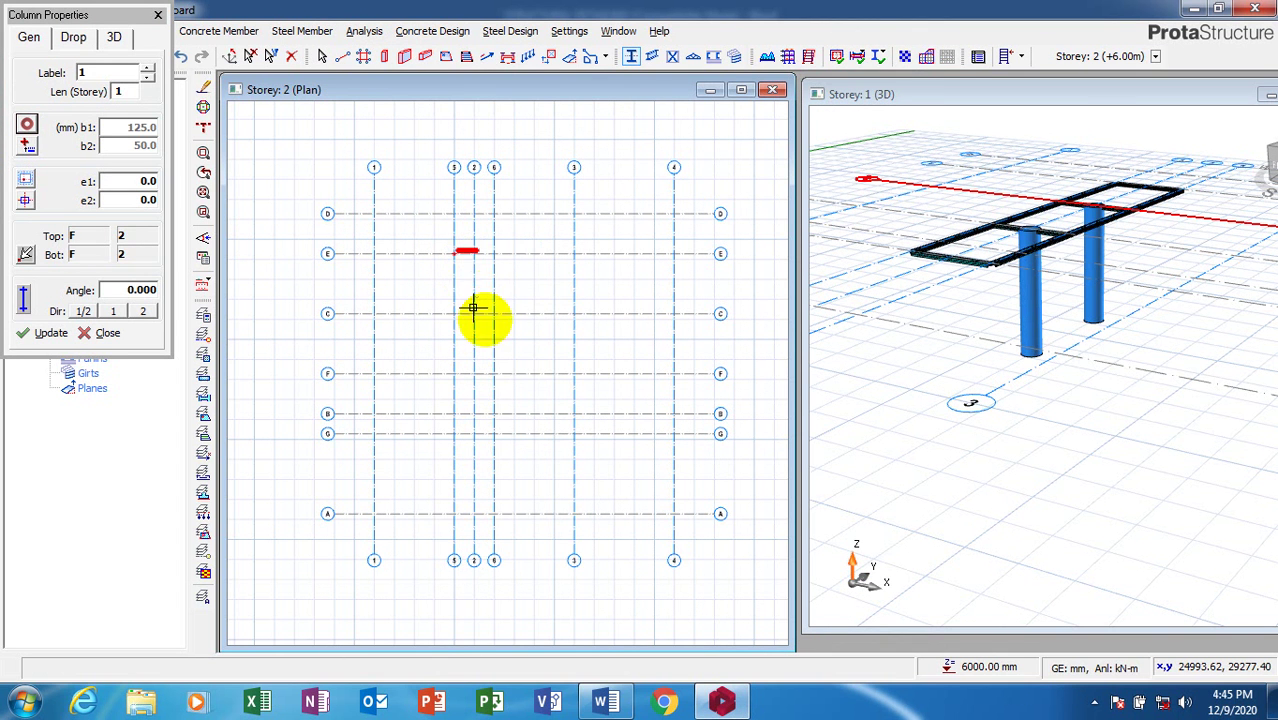
left_click(481, 244)
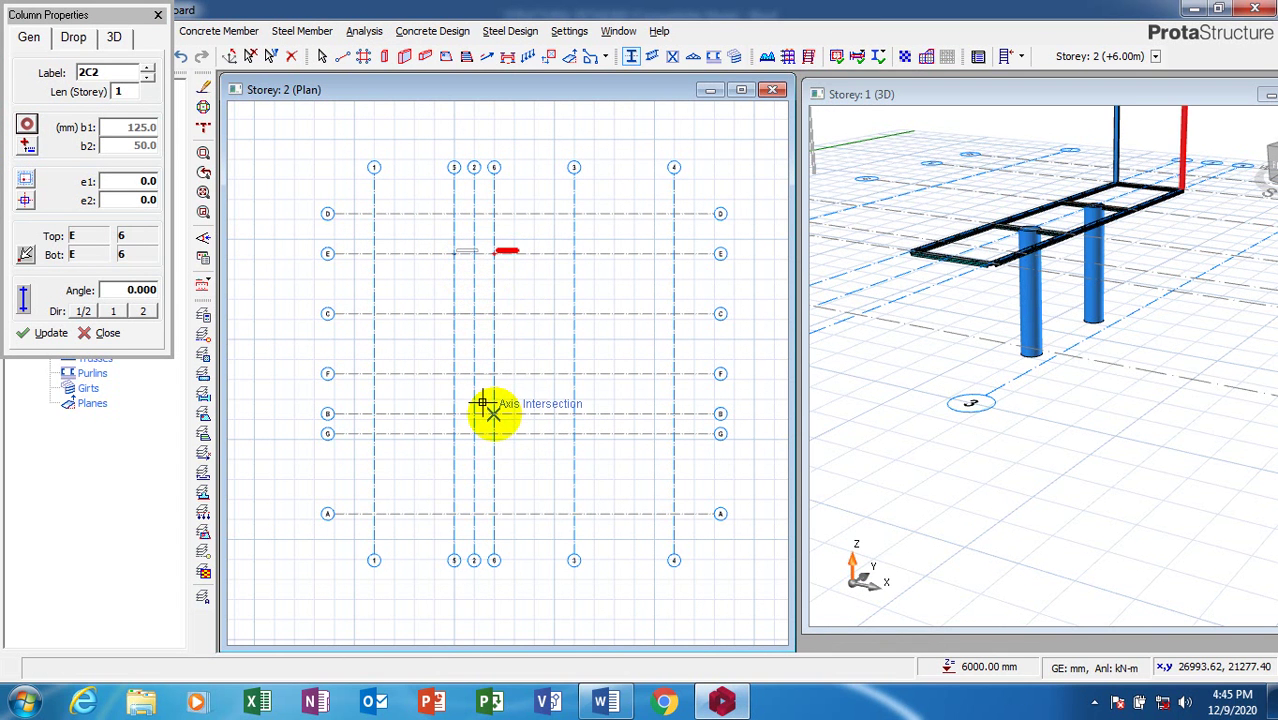
left_click(477, 300)
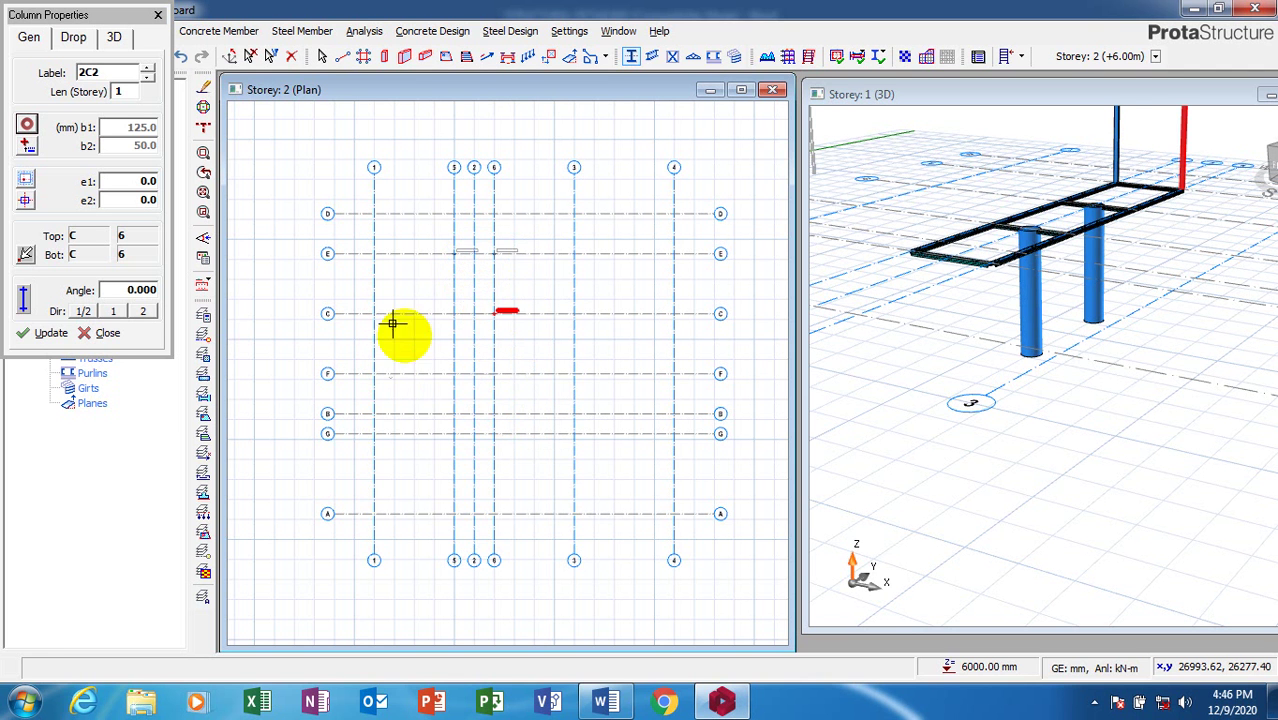
left_click(443, 300)
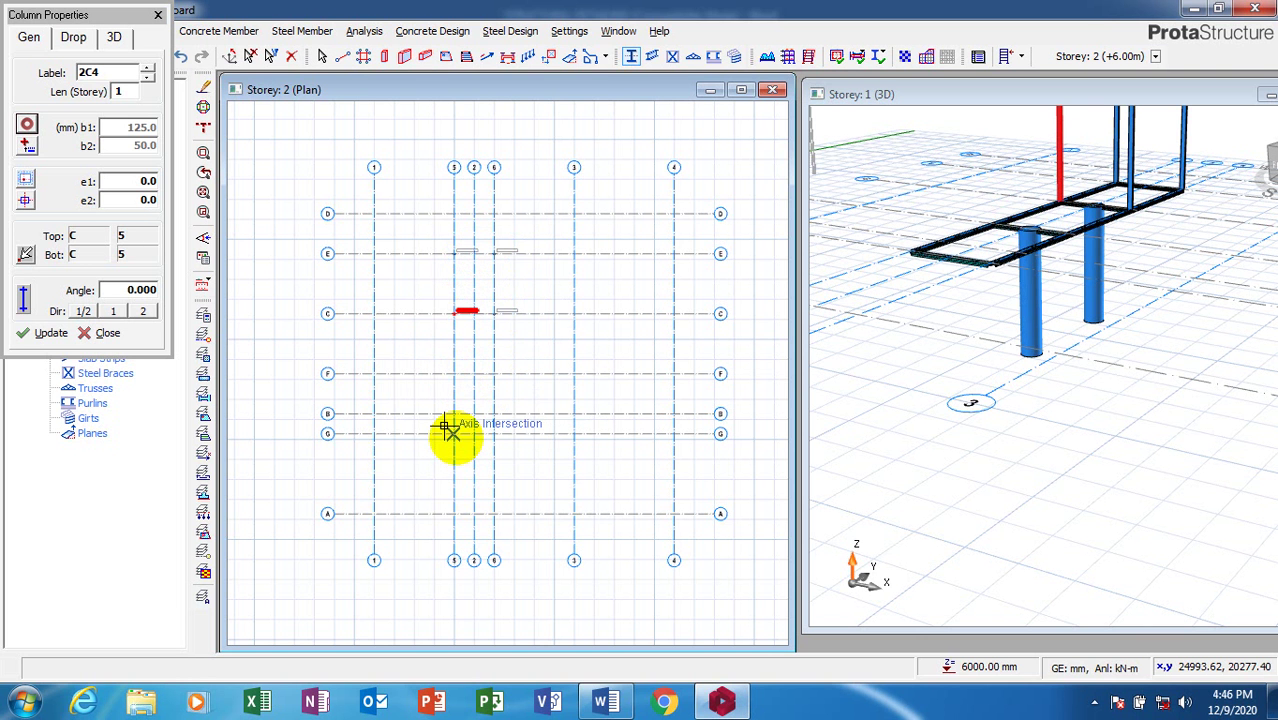
left_click(491, 369)
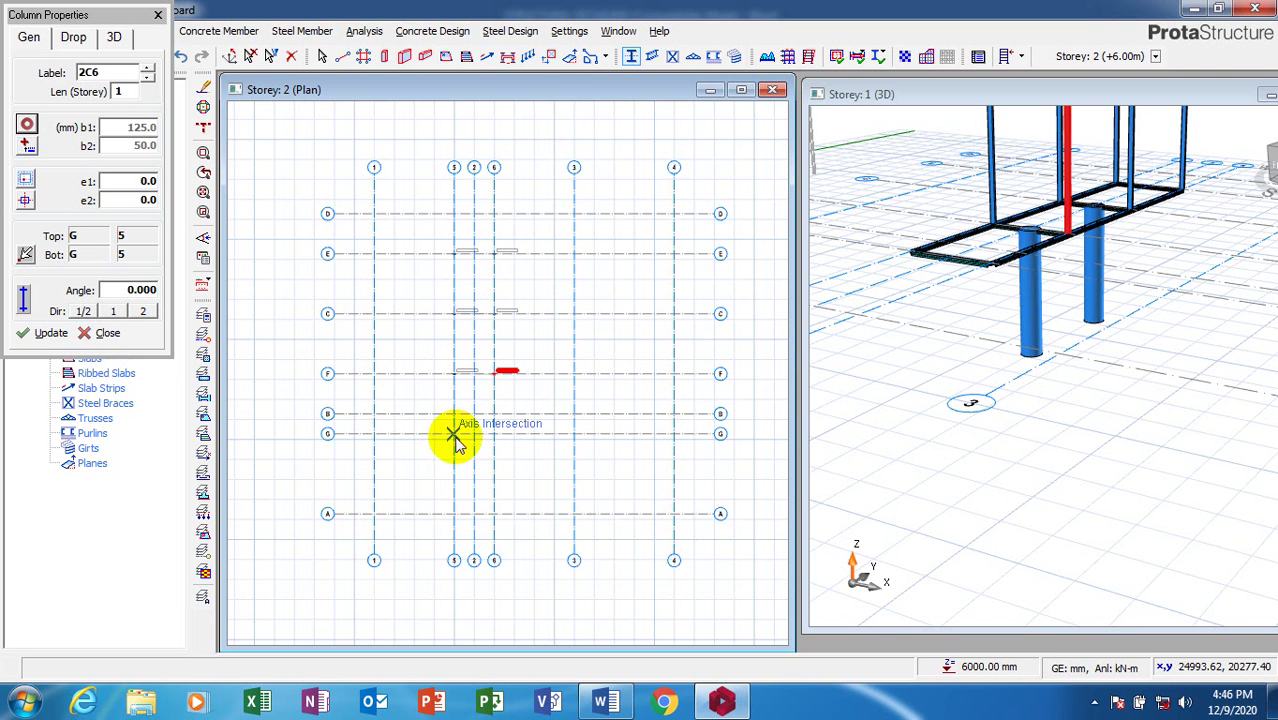
left_click(455, 436)
left_click(491, 431)
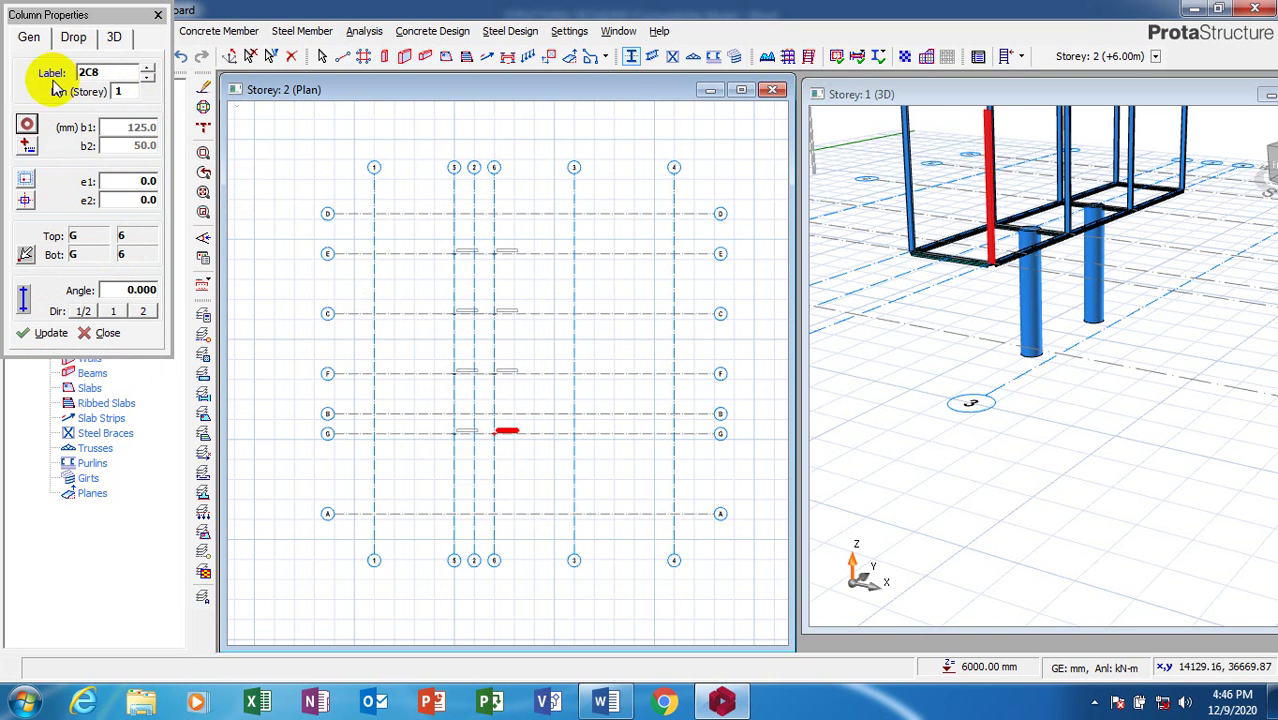
left_click(158, 17)
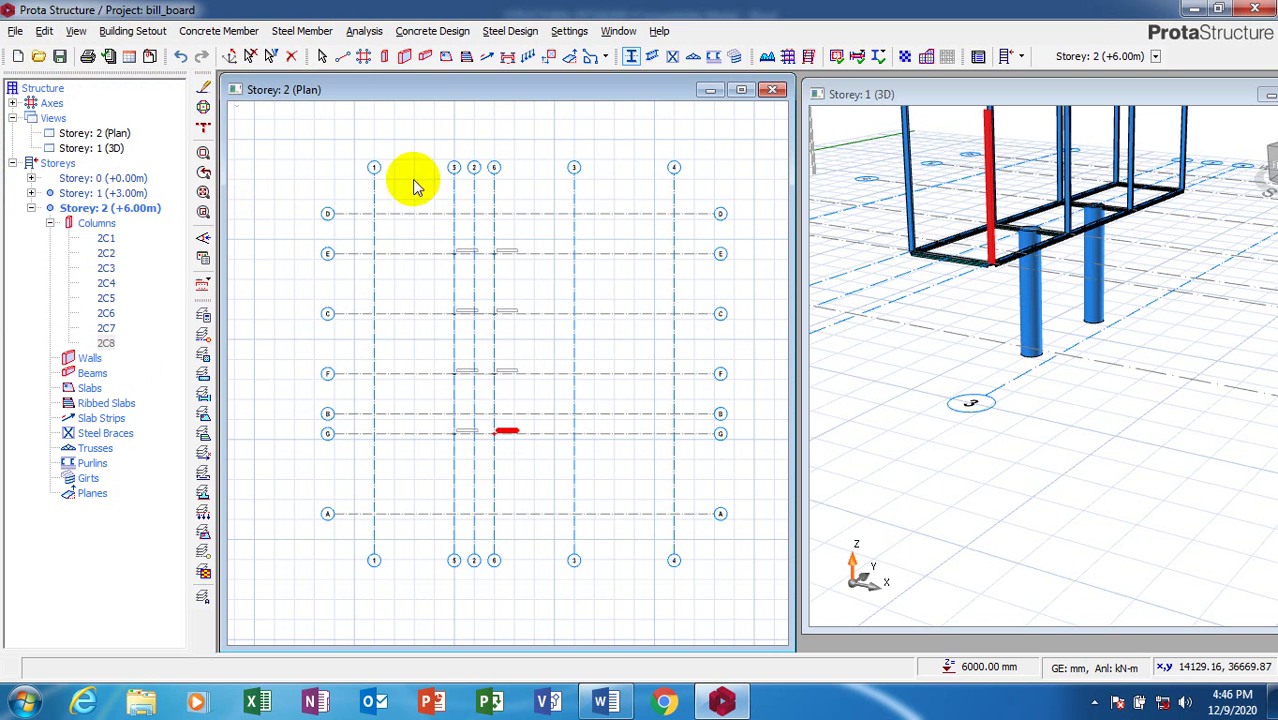
- Insert the storey 2 perimeter beams as a closed rectangle along axes E, 6, G and 5, ending beam insertion
left_click(651, 57)
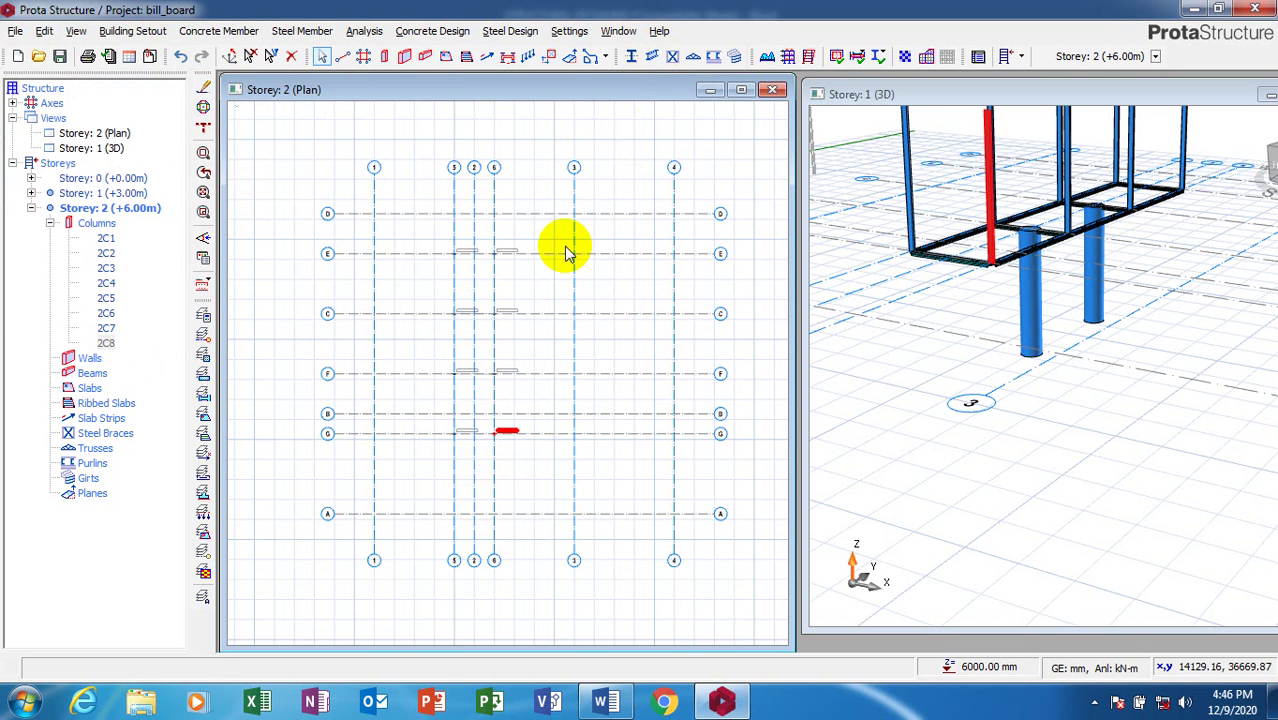
left_click(442, 240)
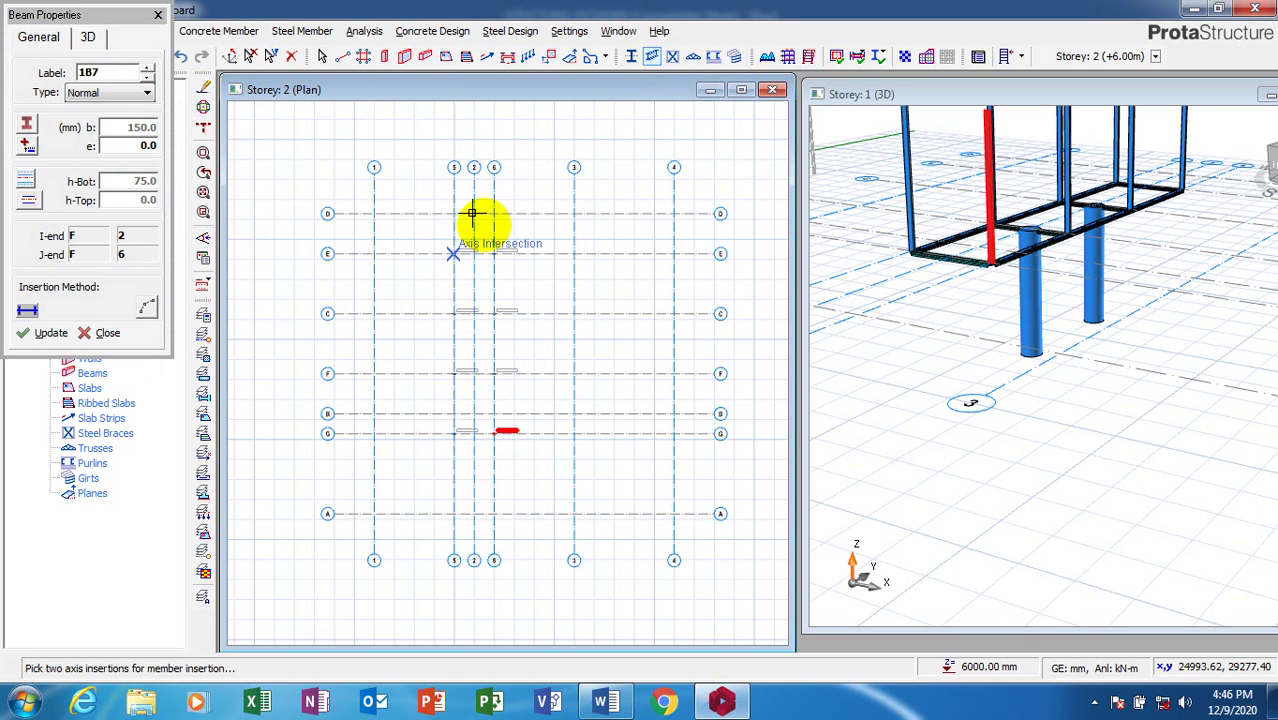
left_click(495, 253)
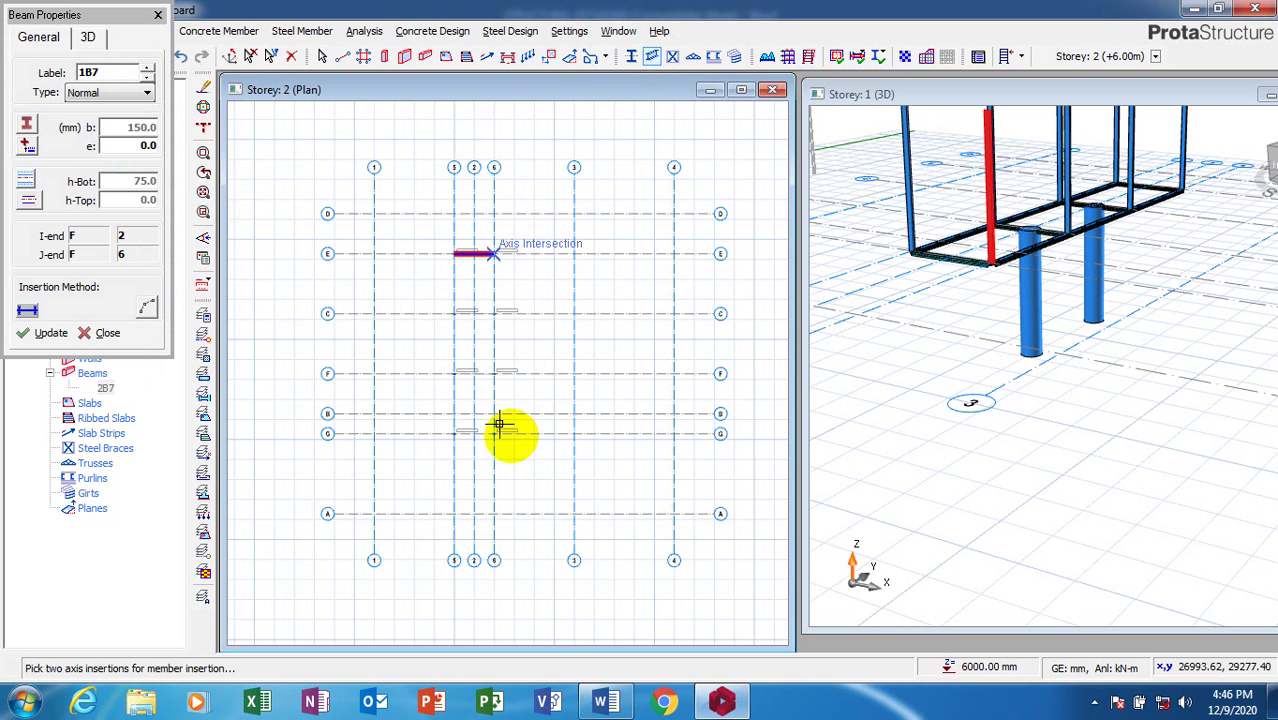
left_click(494, 433)
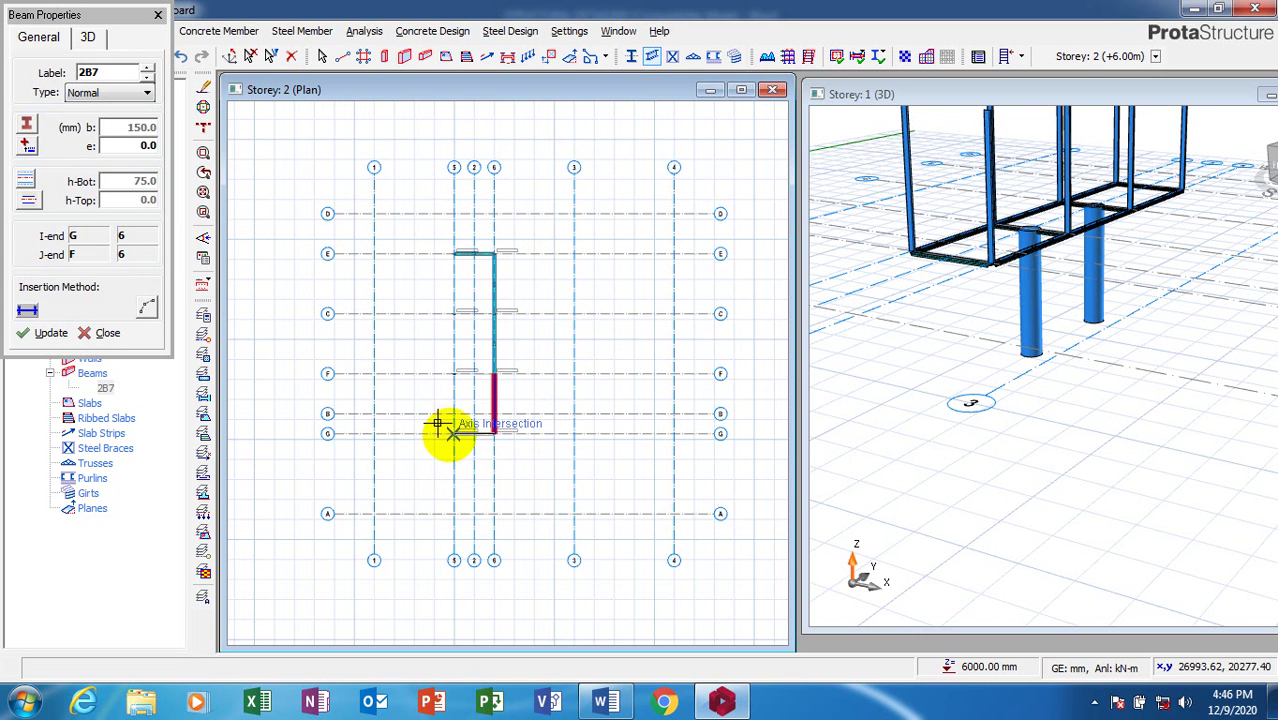
left_click(453, 433)
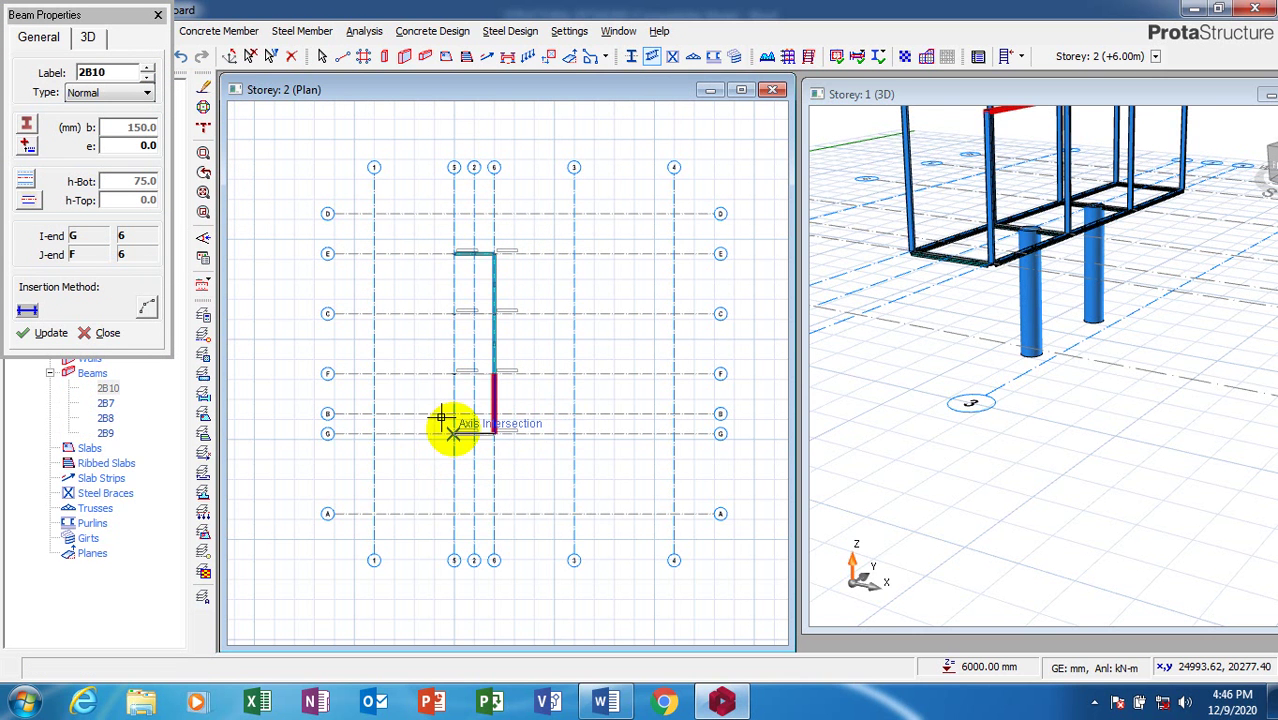
left_click(445, 248)
scroll(395, 357, "down", 3)
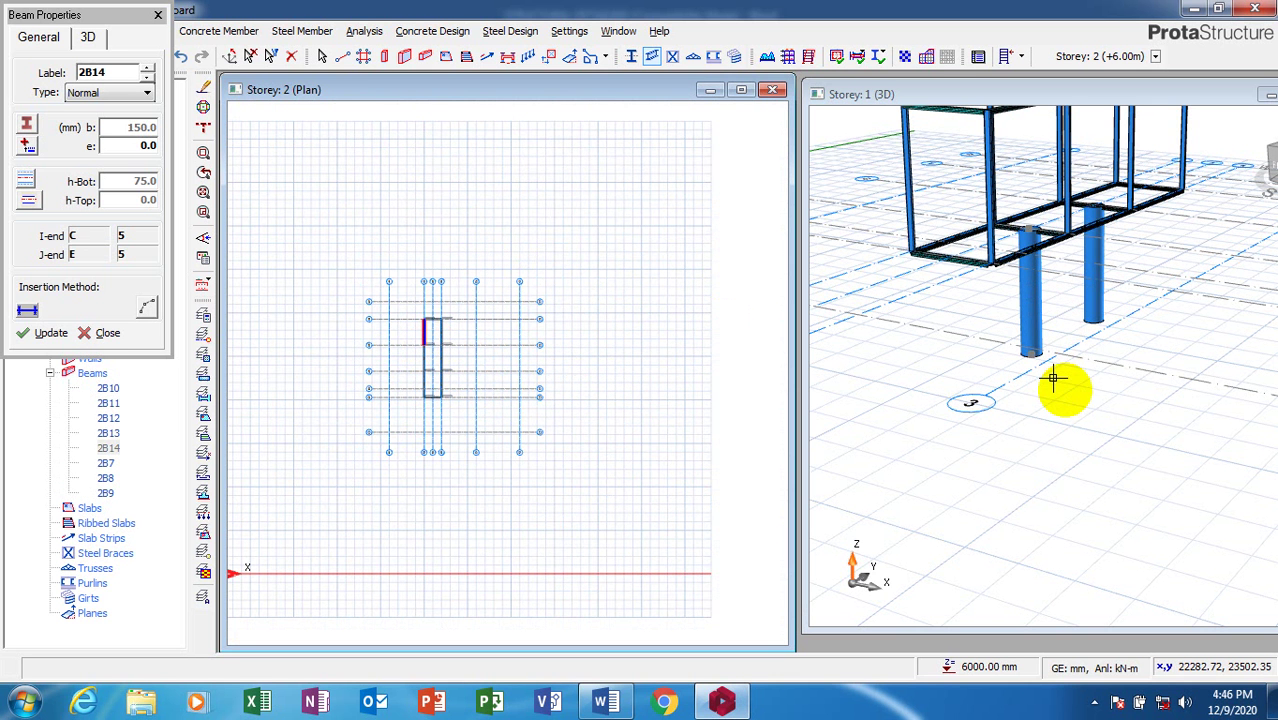
key("Escape")
- Make Storey 1 active and insert an L65X6 Diagonal brace between the upper columns on axis 6 at axes G and F
key("Page_Down")
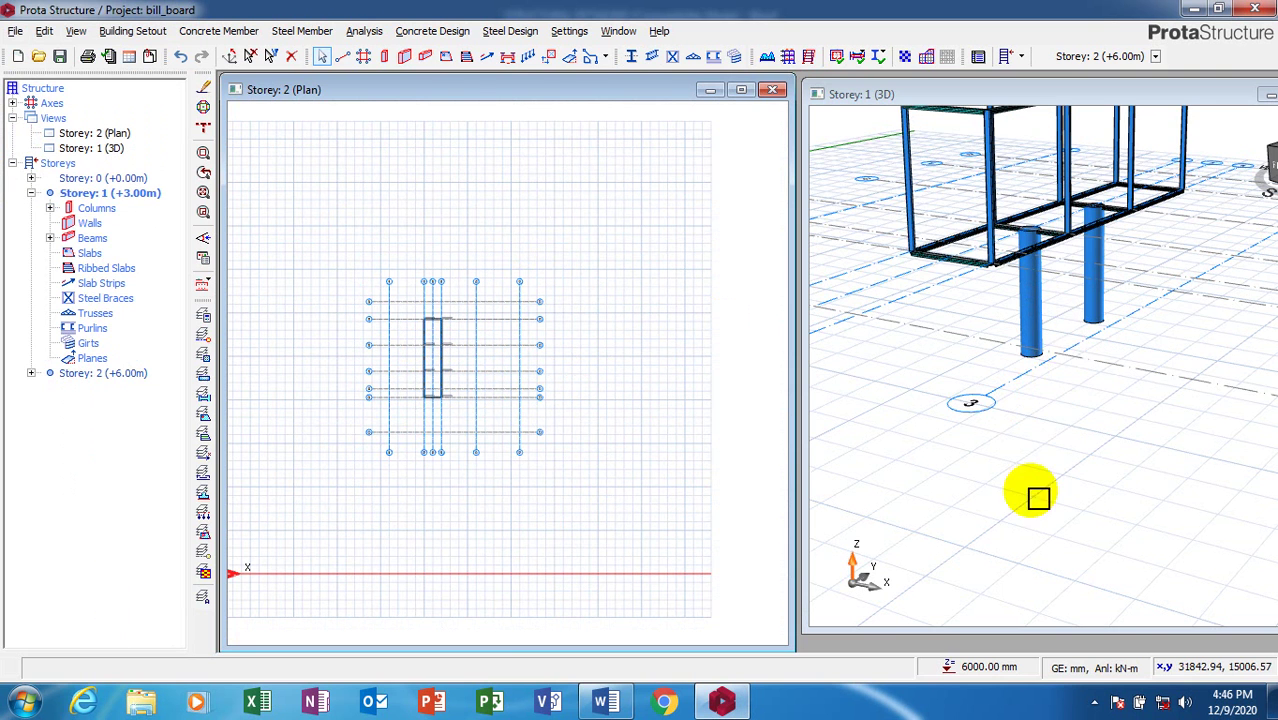
scroll(1150, 348, "down", 3)
middle_click_drag(1175, 351, 1203, 306)
scroll(1150, 320, "up", 3)
middle_click_drag(1104, 337, 978, 412)
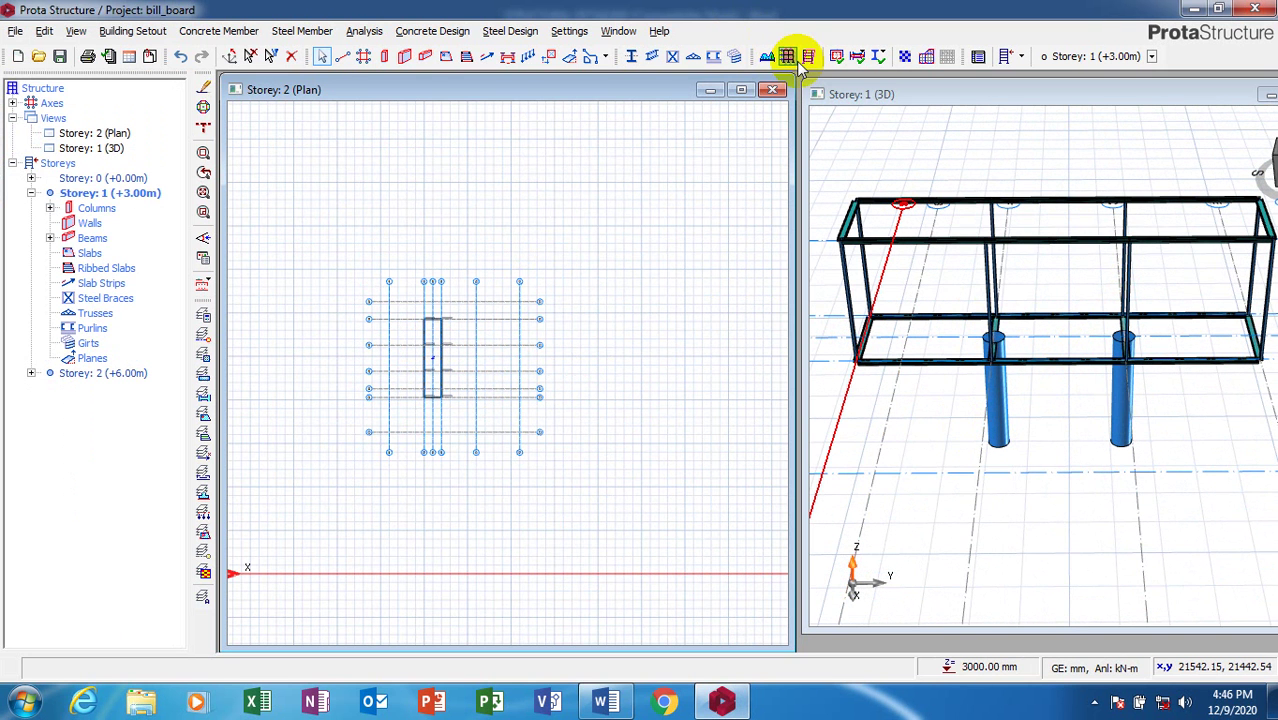
left_click(672, 57)
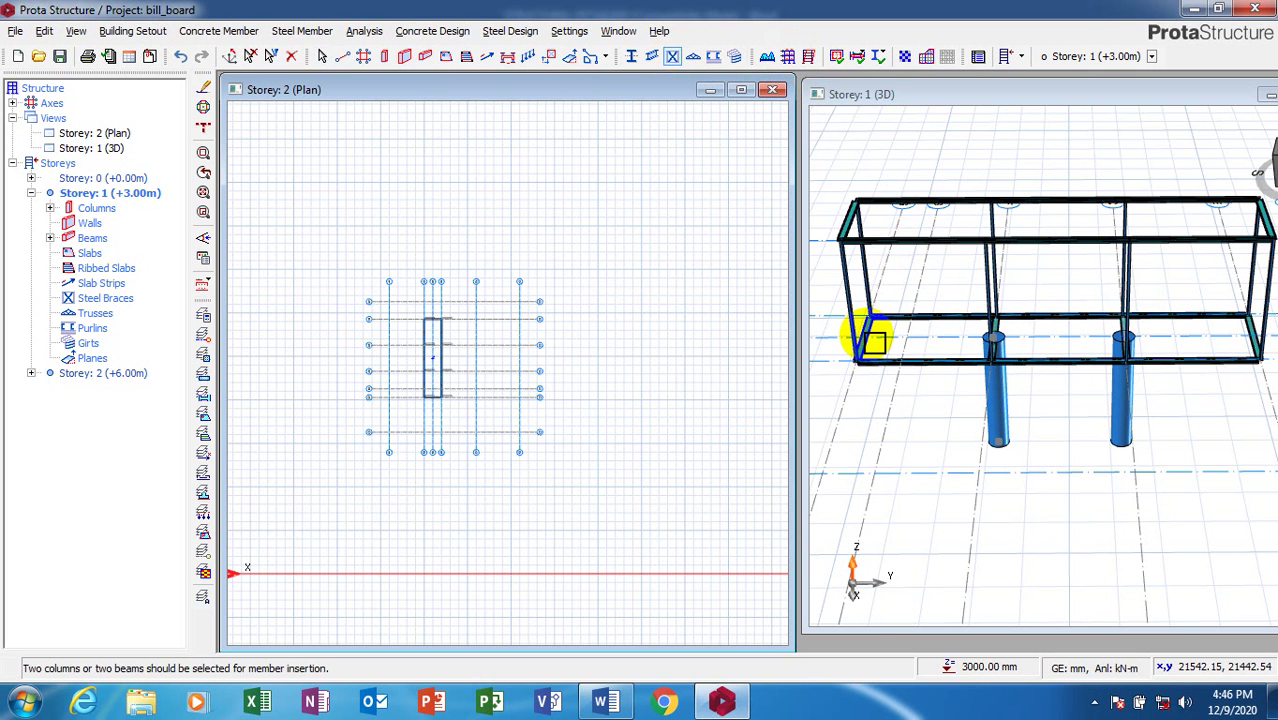
left_click(966, 284)
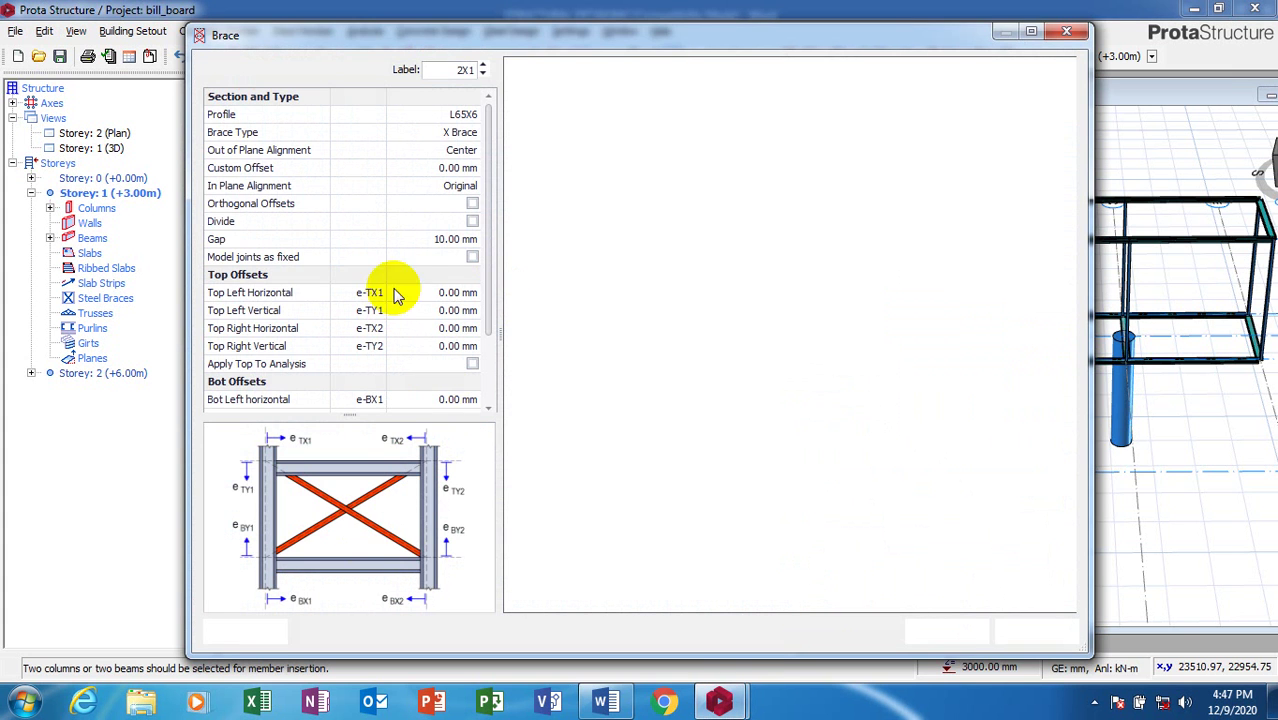
left_click(472, 138)
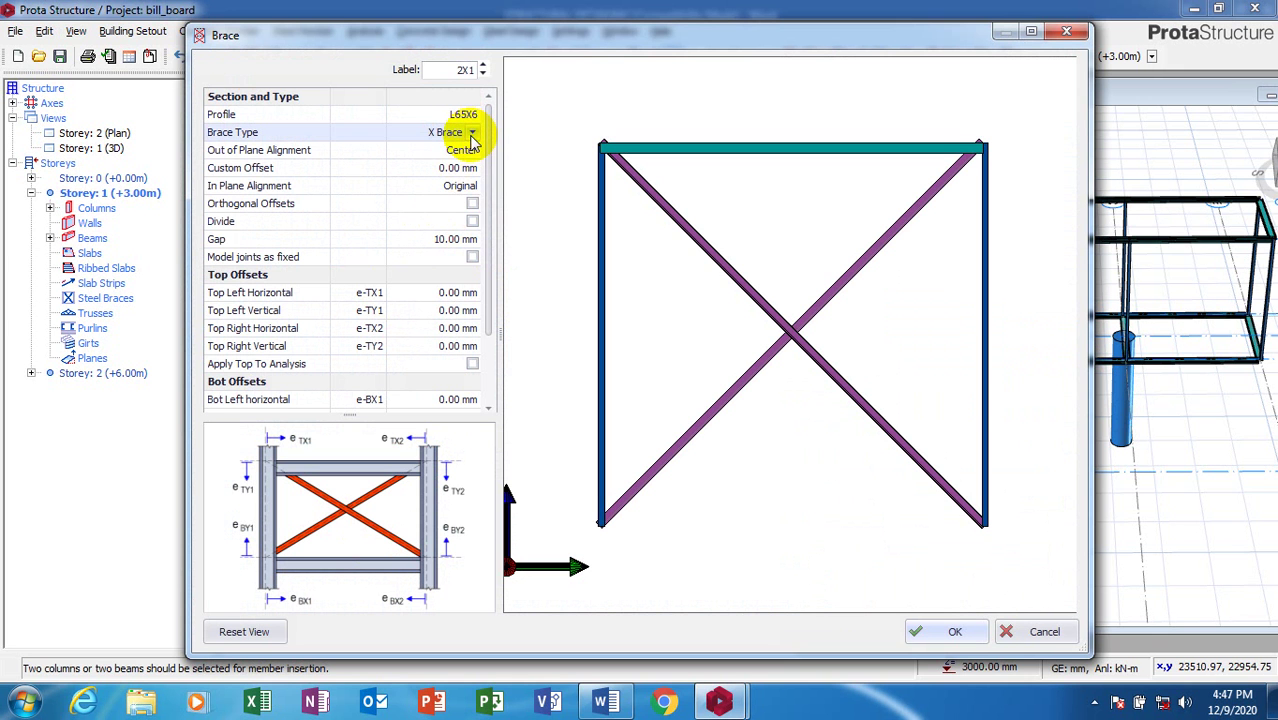
left_click(472, 135)
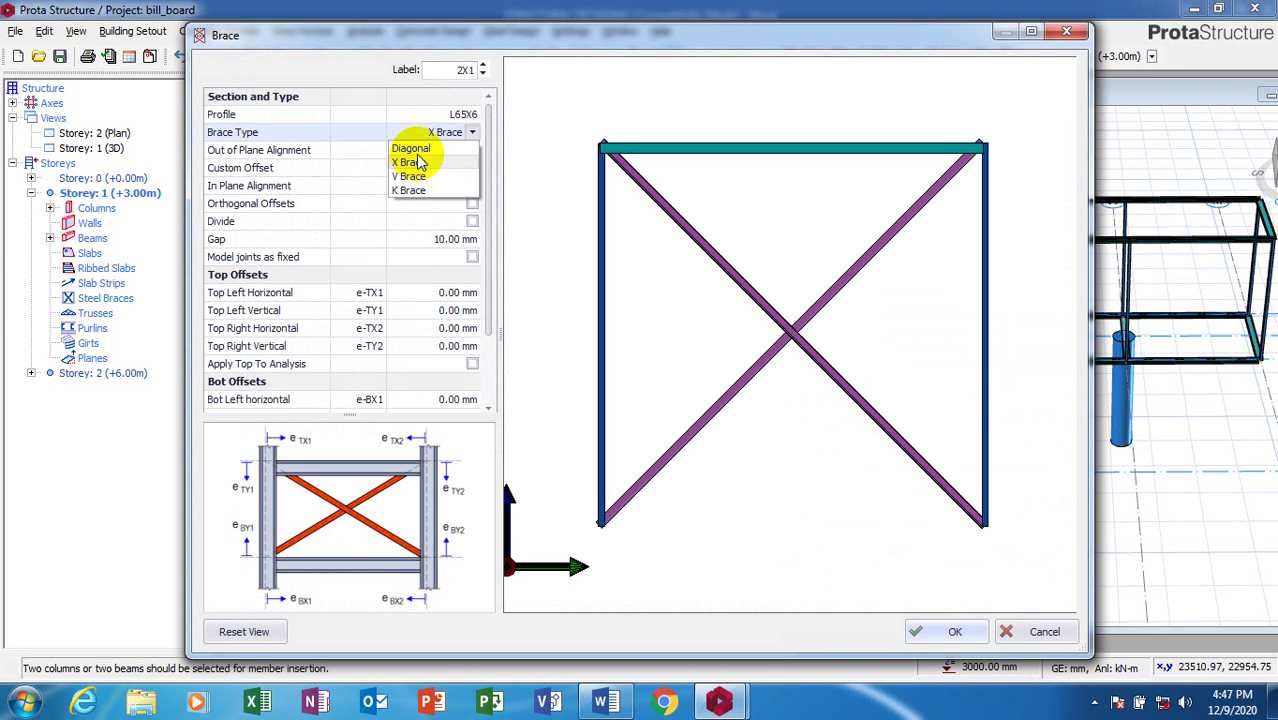
left_click(416, 149)
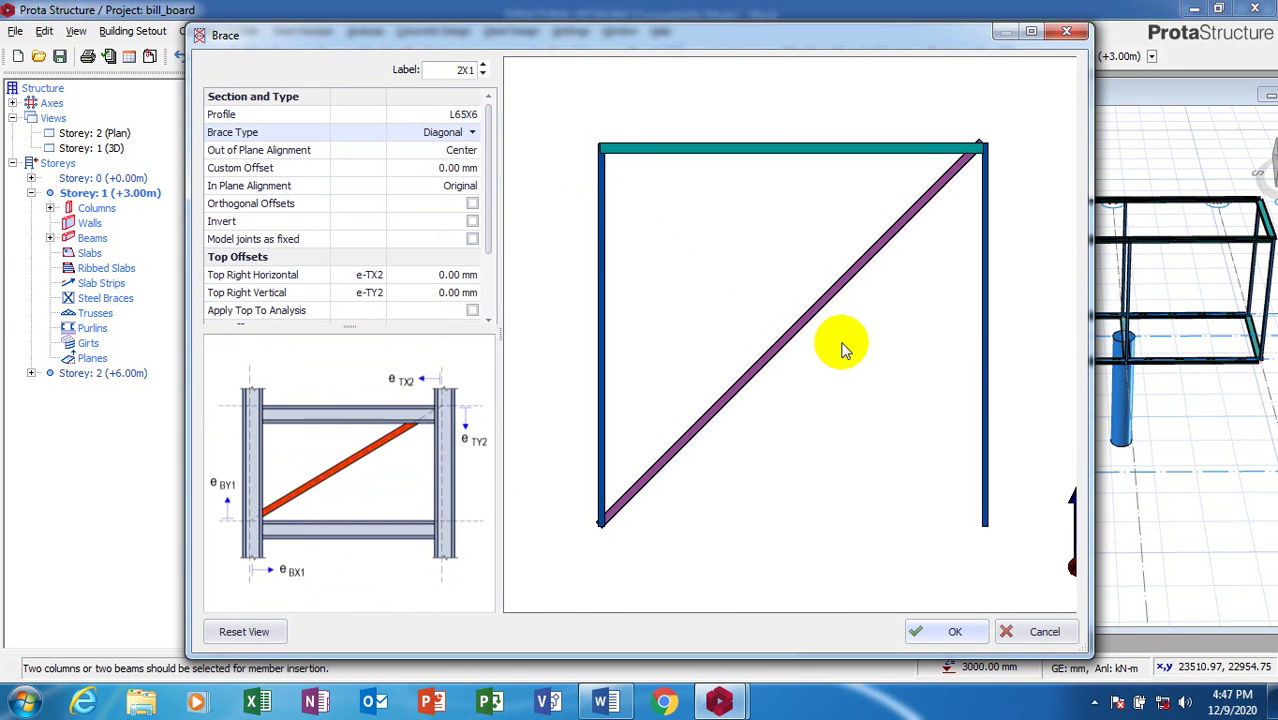
left_click(948, 632)
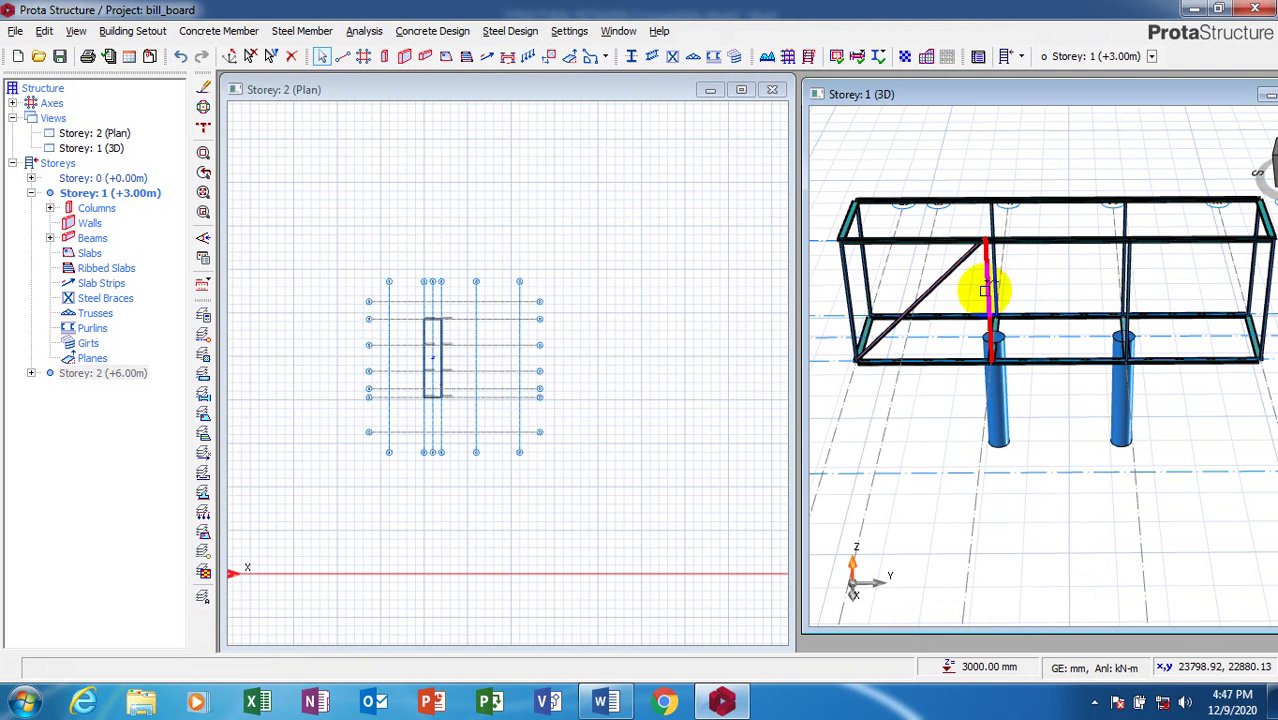
left_click(990, 290)
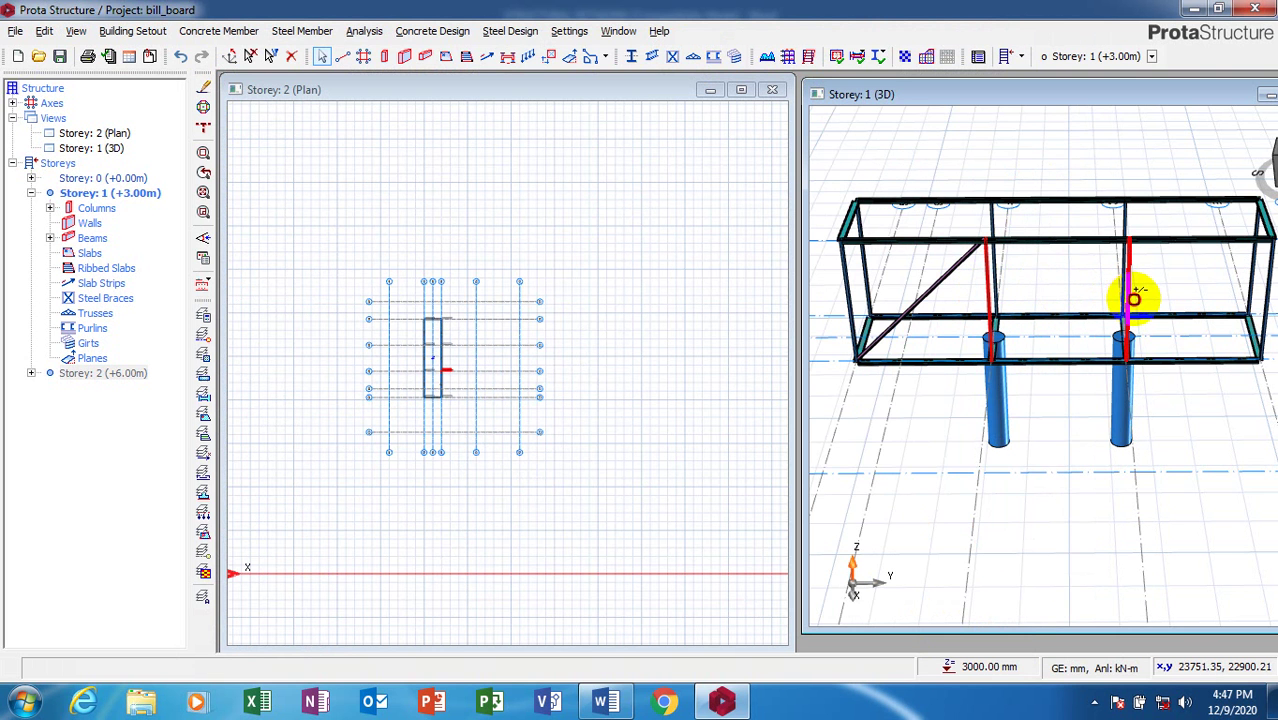
left_click(1130, 298)
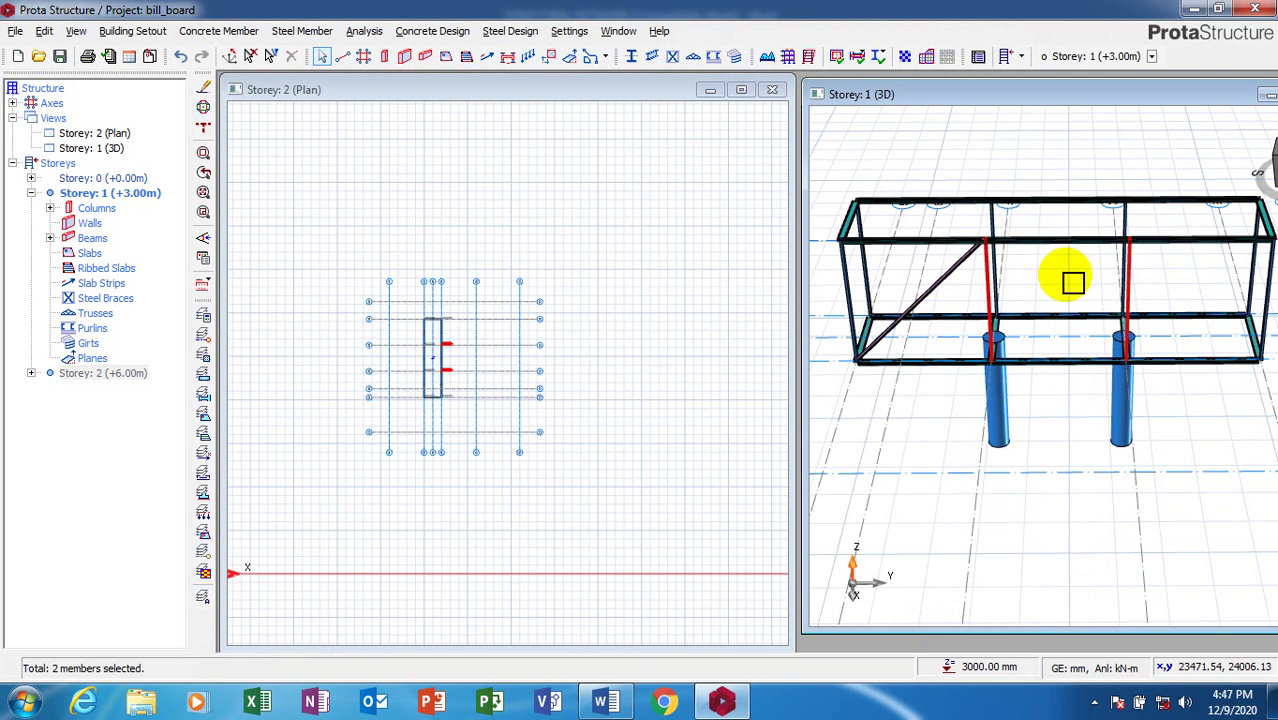
key("Escape")
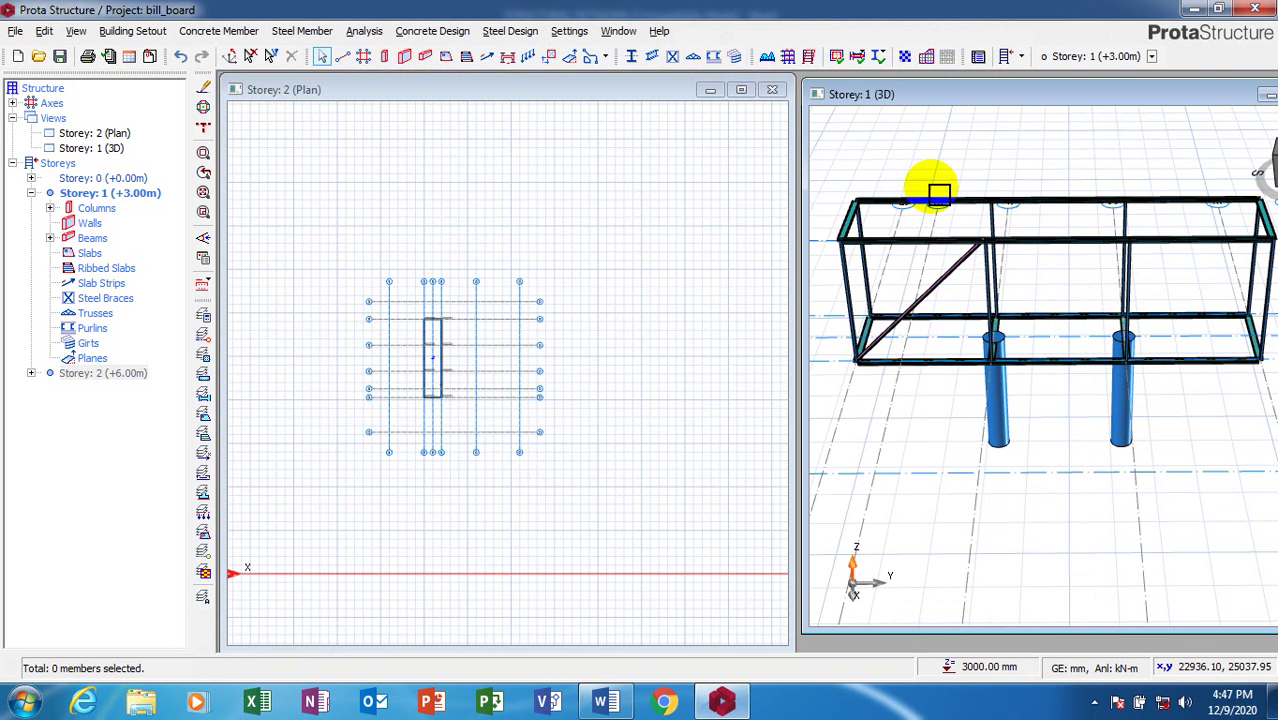
- Try to insert an L65X6 Diagonal brace without inversion between the upper columns on axis 6 at axes F and C
left_click(671, 58)
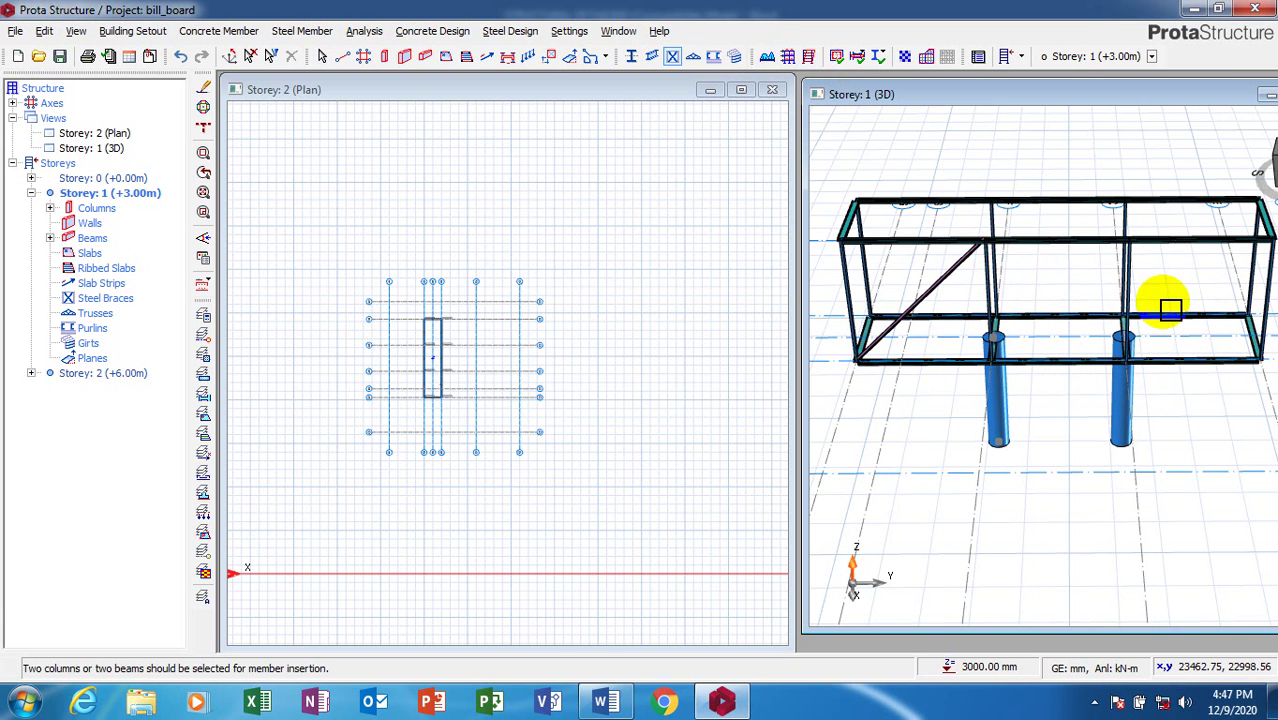
left_click(1134, 290)
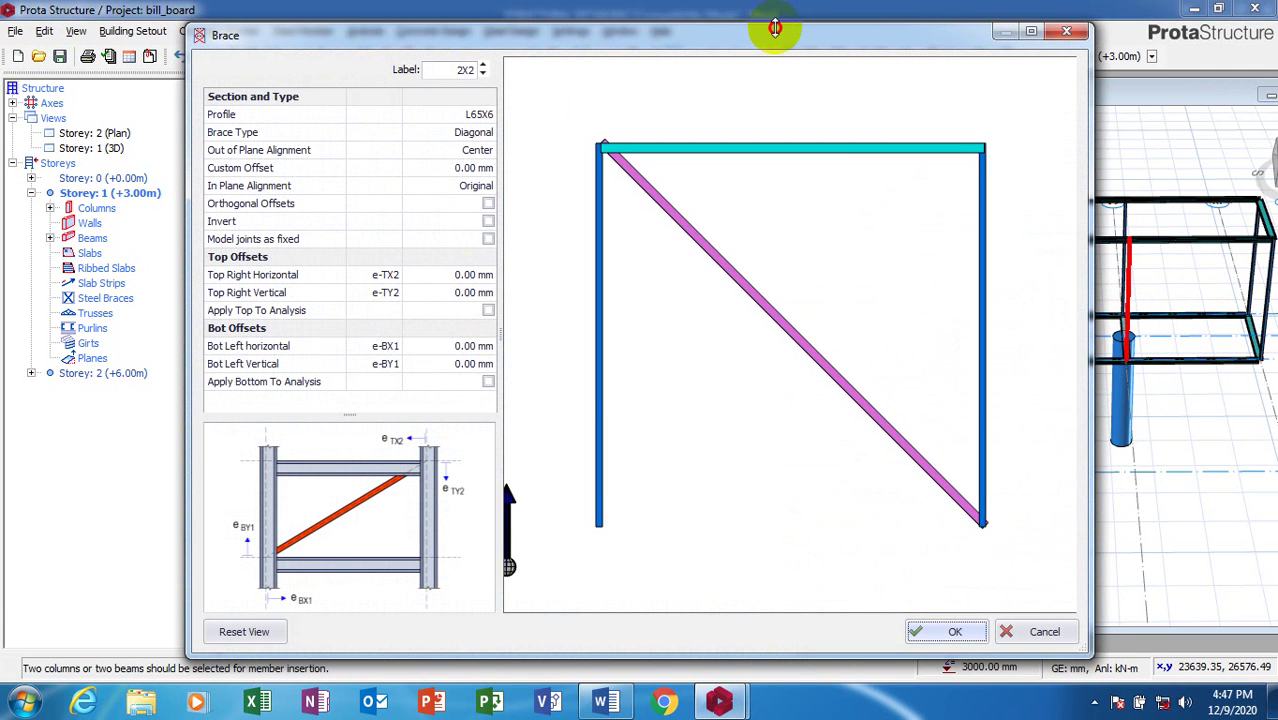
left_click_drag(779, 26, 598, 36)
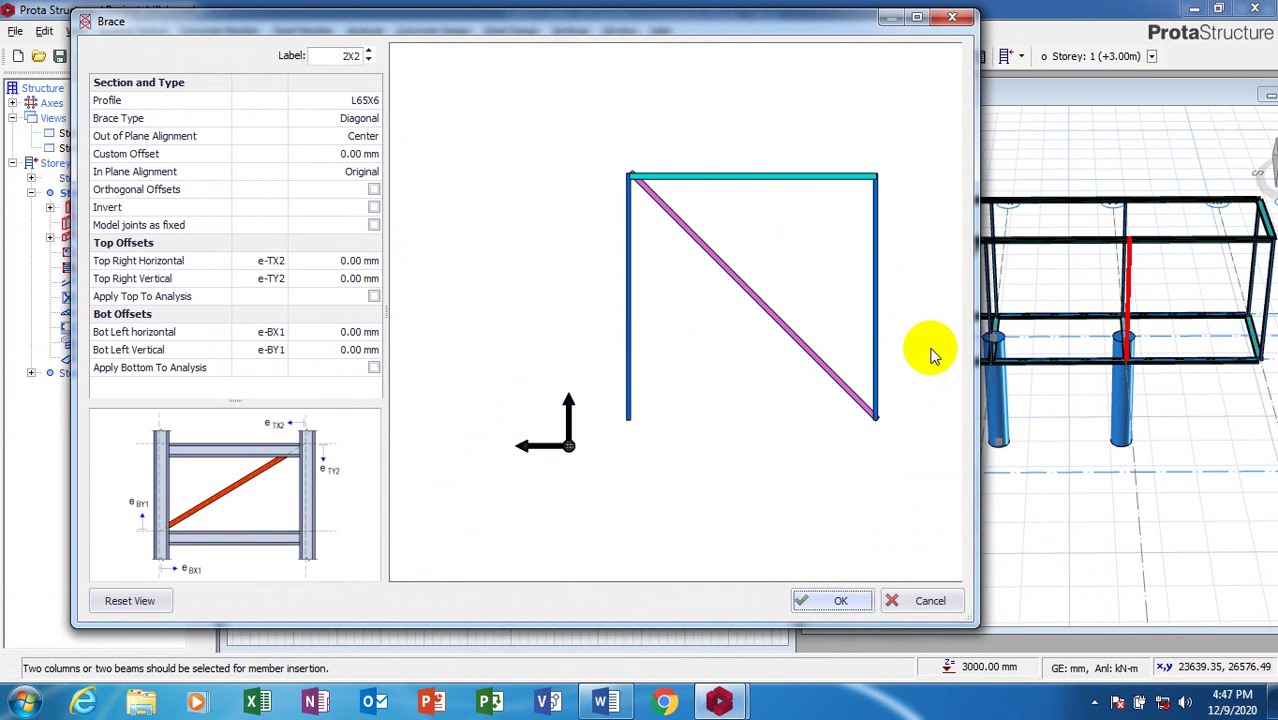
left_click(843, 600)
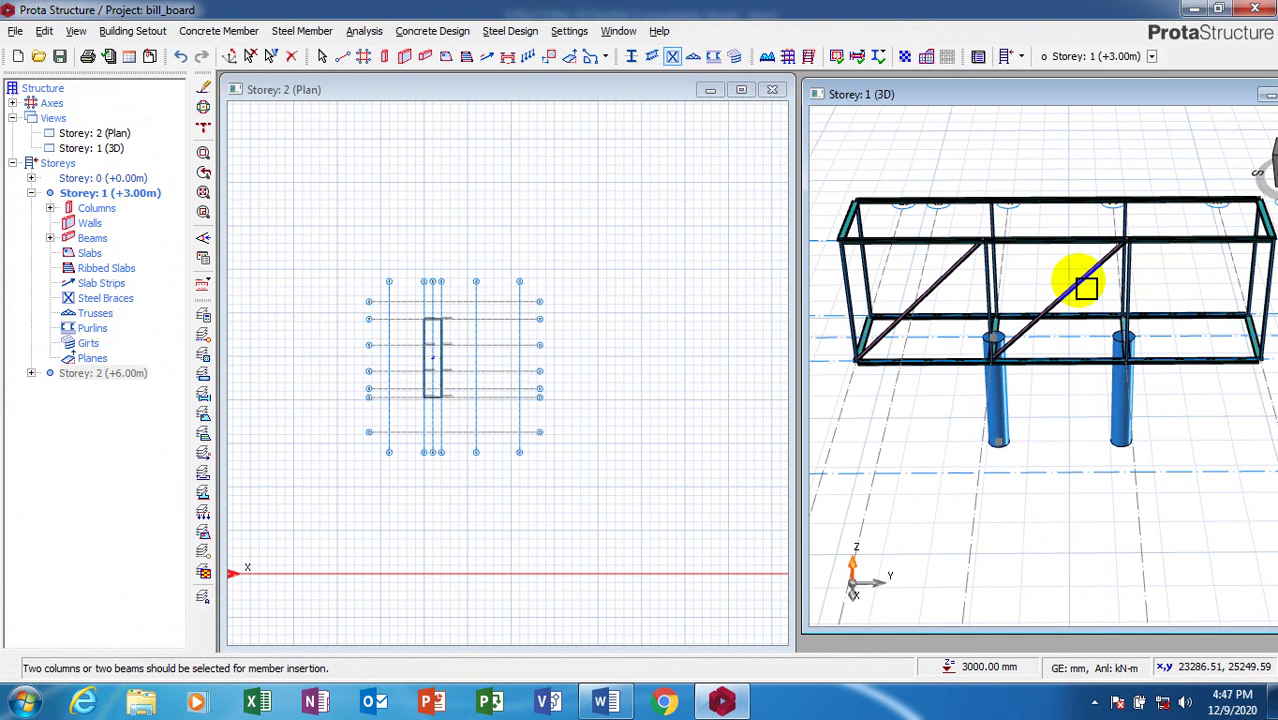
key("Escape")
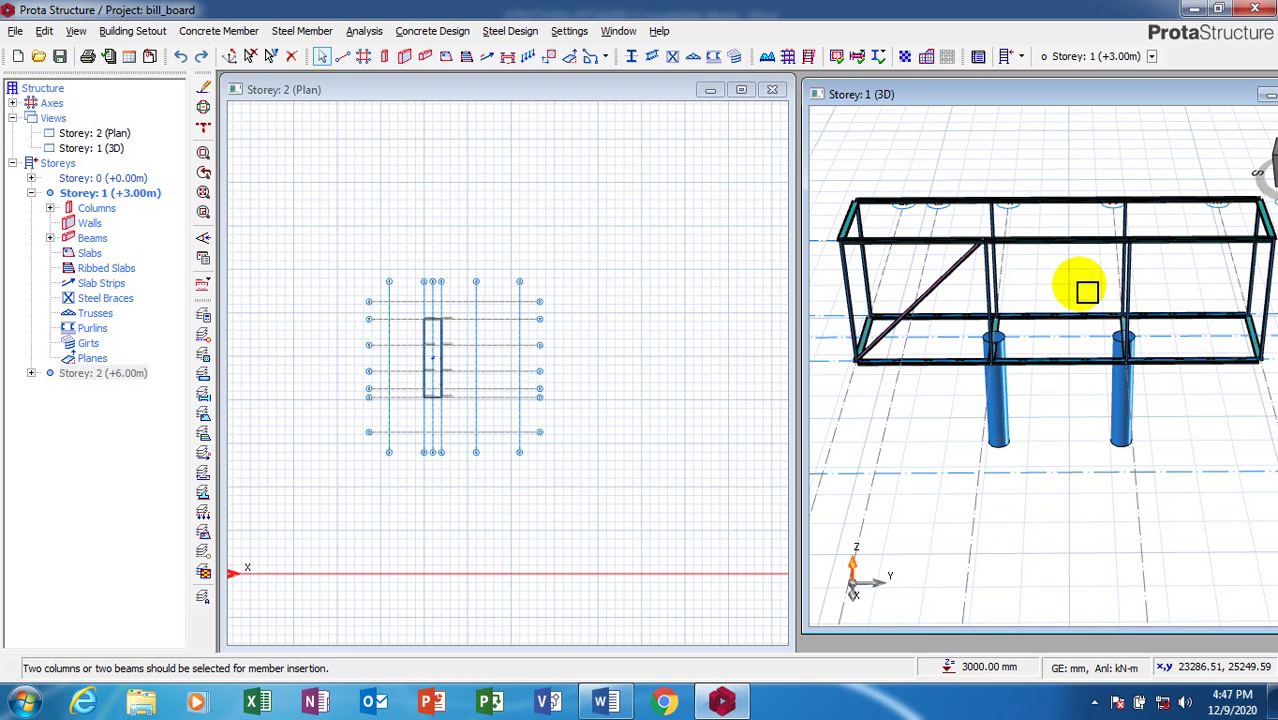
- Try to insert an inverted L65X6 Diagonal brace across the middle bay between upper columns at axes F and C
left_click(672, 56)
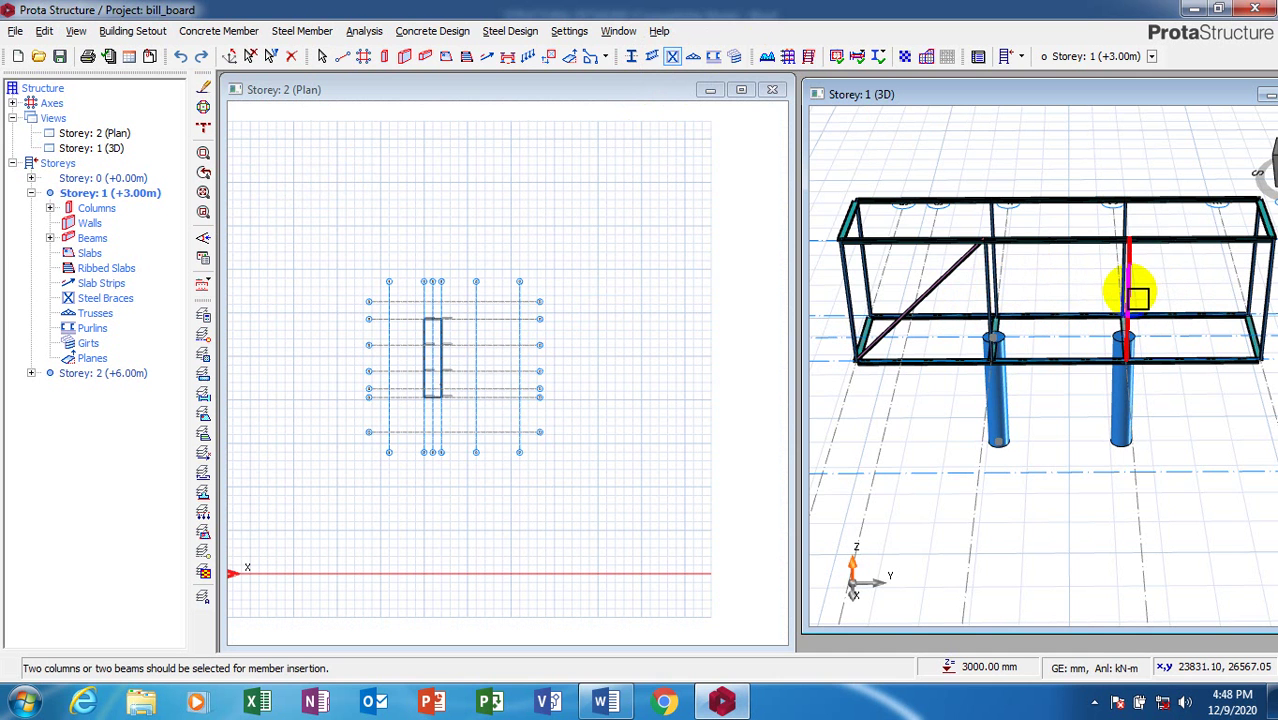
left_click(1078, 339)
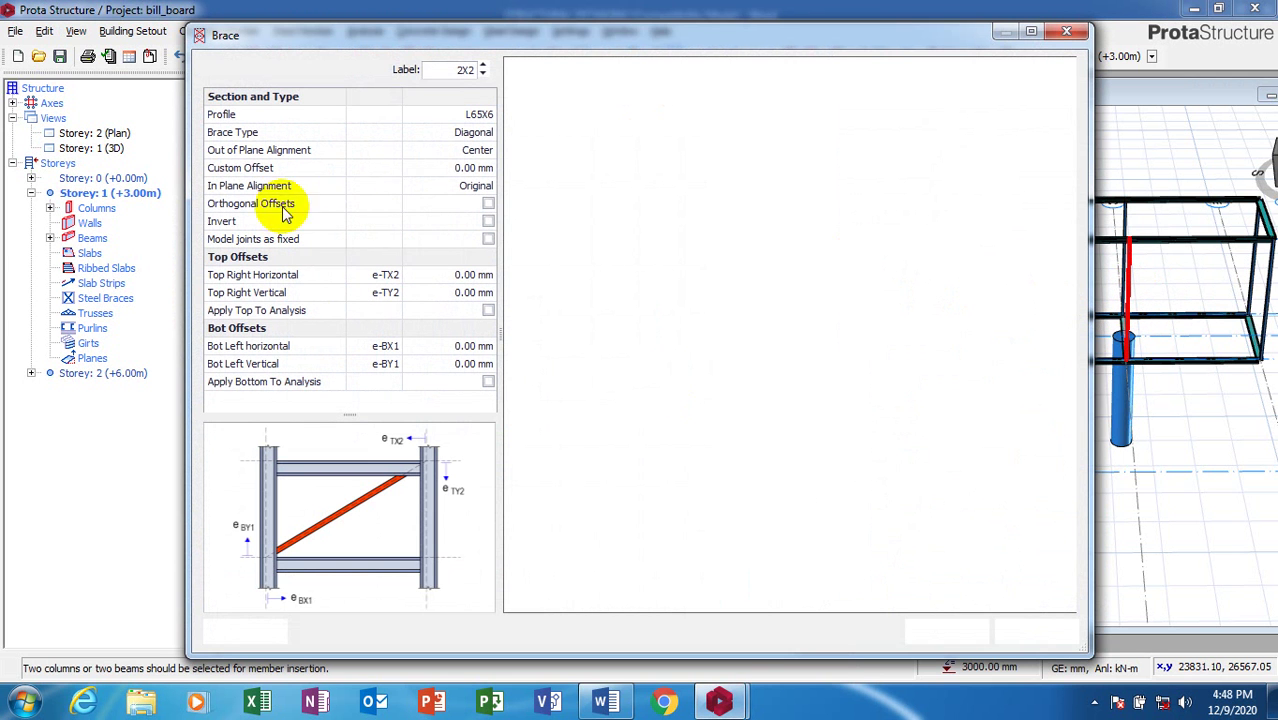
left_click(488, 222)
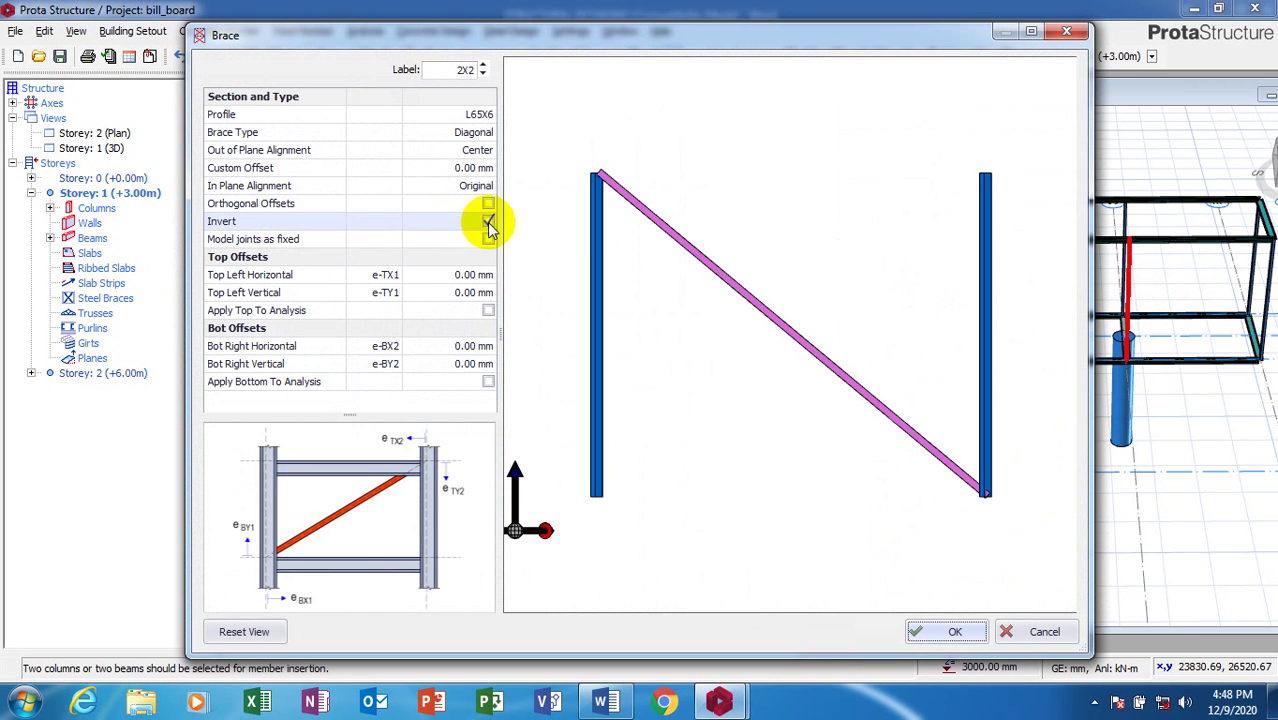
left_click(930, 632)
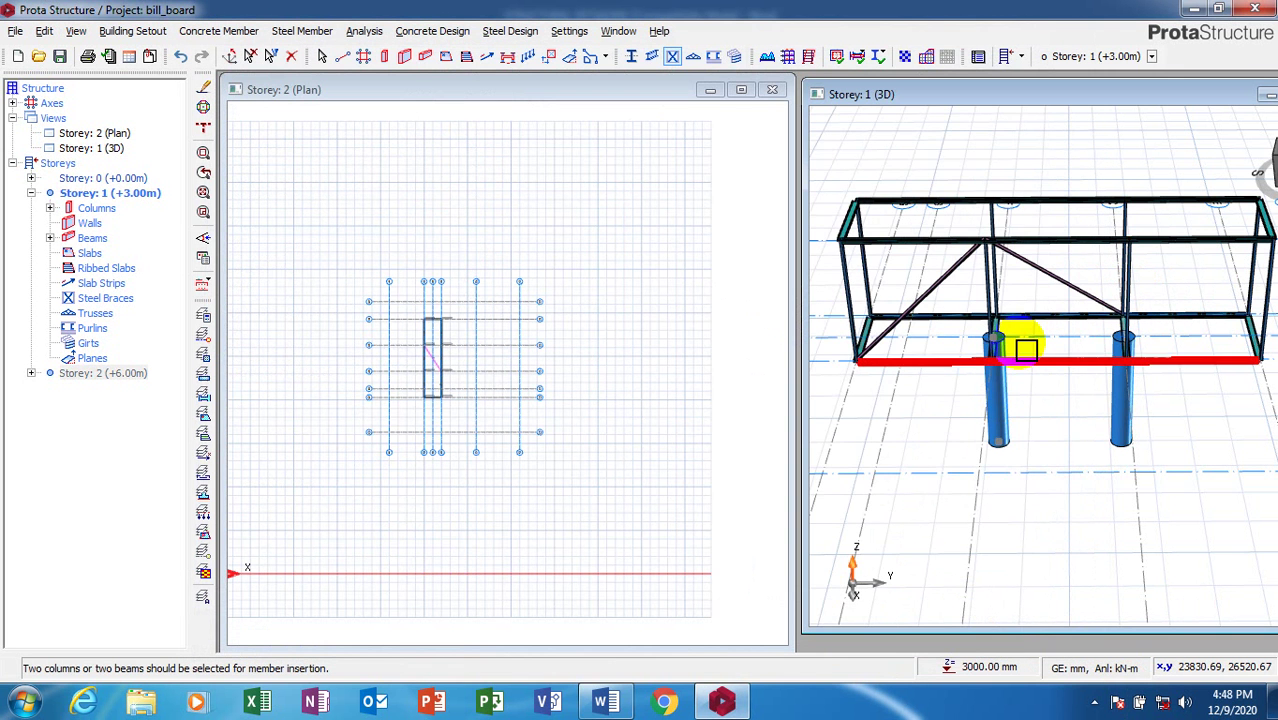
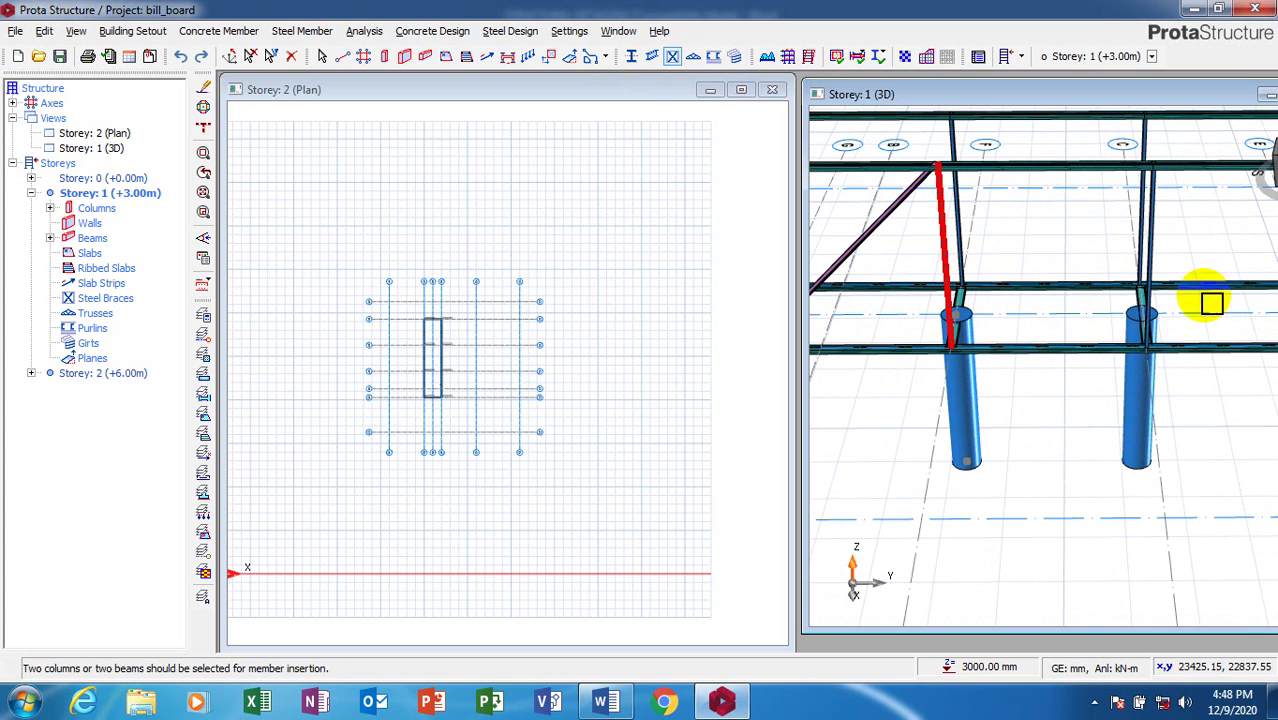
- Insert an L65X6 Diagonal brace with Invert enabled between the upper columns on axis 6 at axes F and C
left_click(1160, 268)
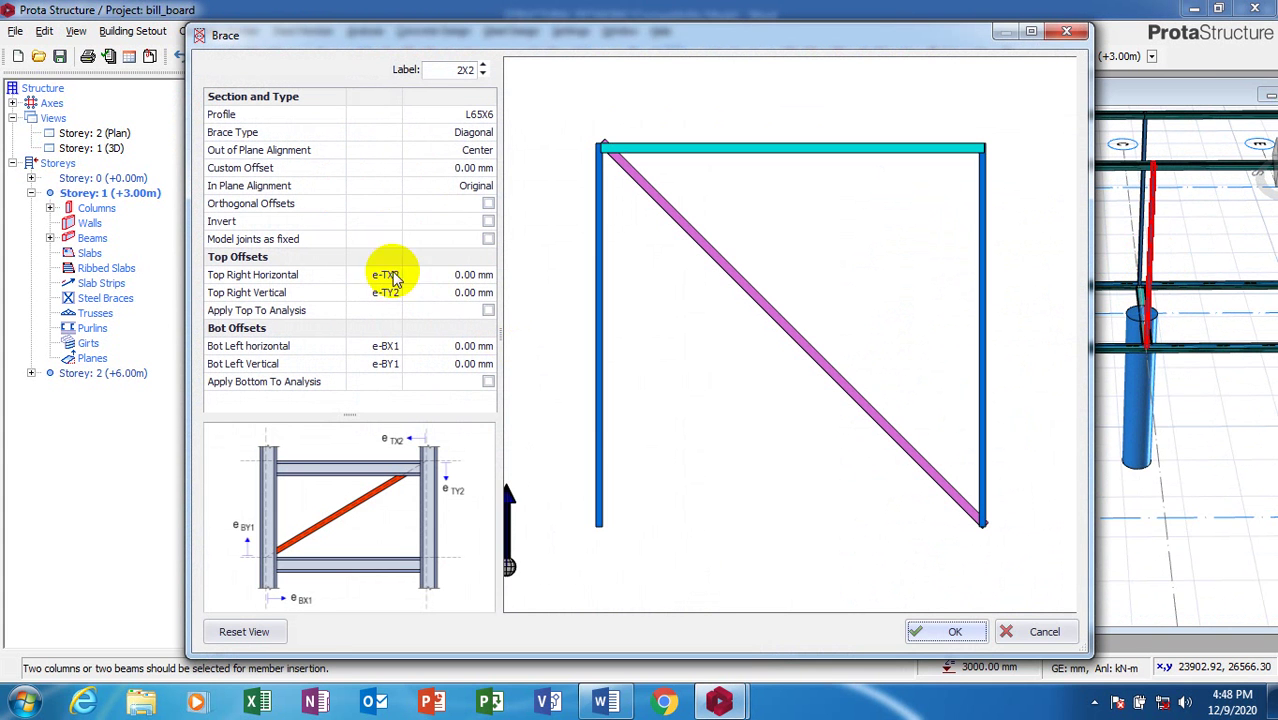
left_click(488, 221)
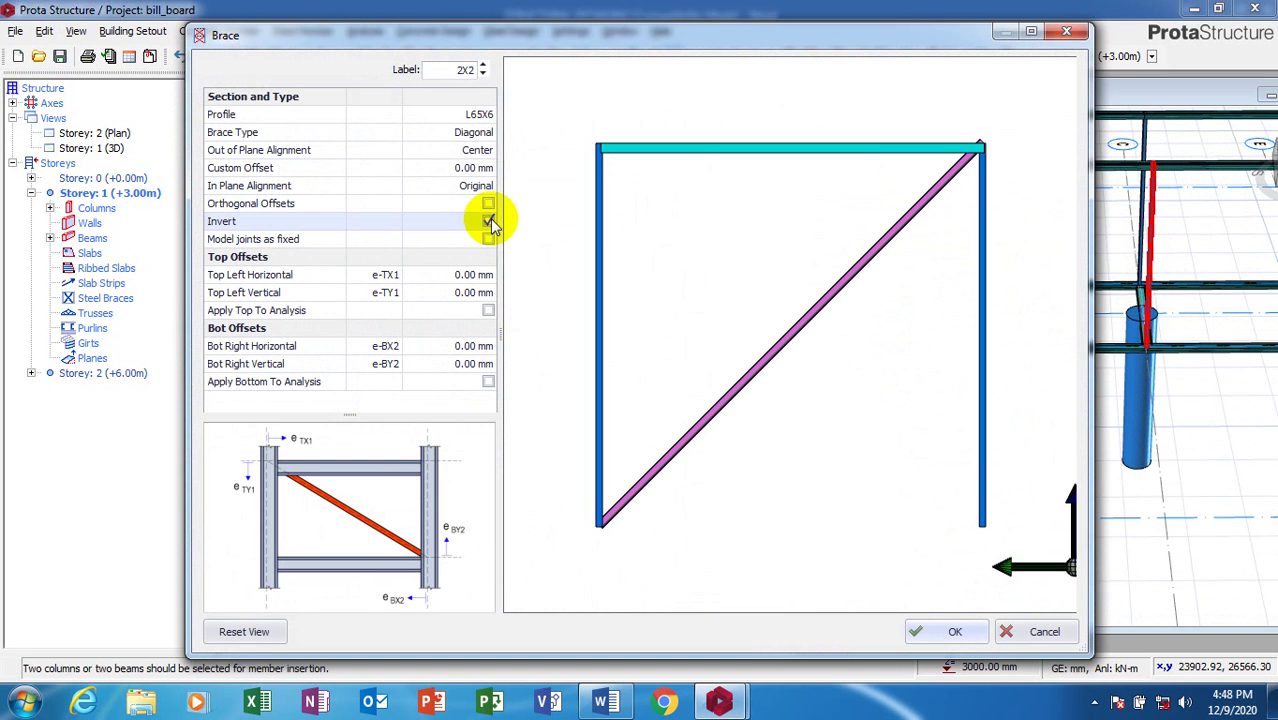
left_click_drag(708, 35, 471, 71)
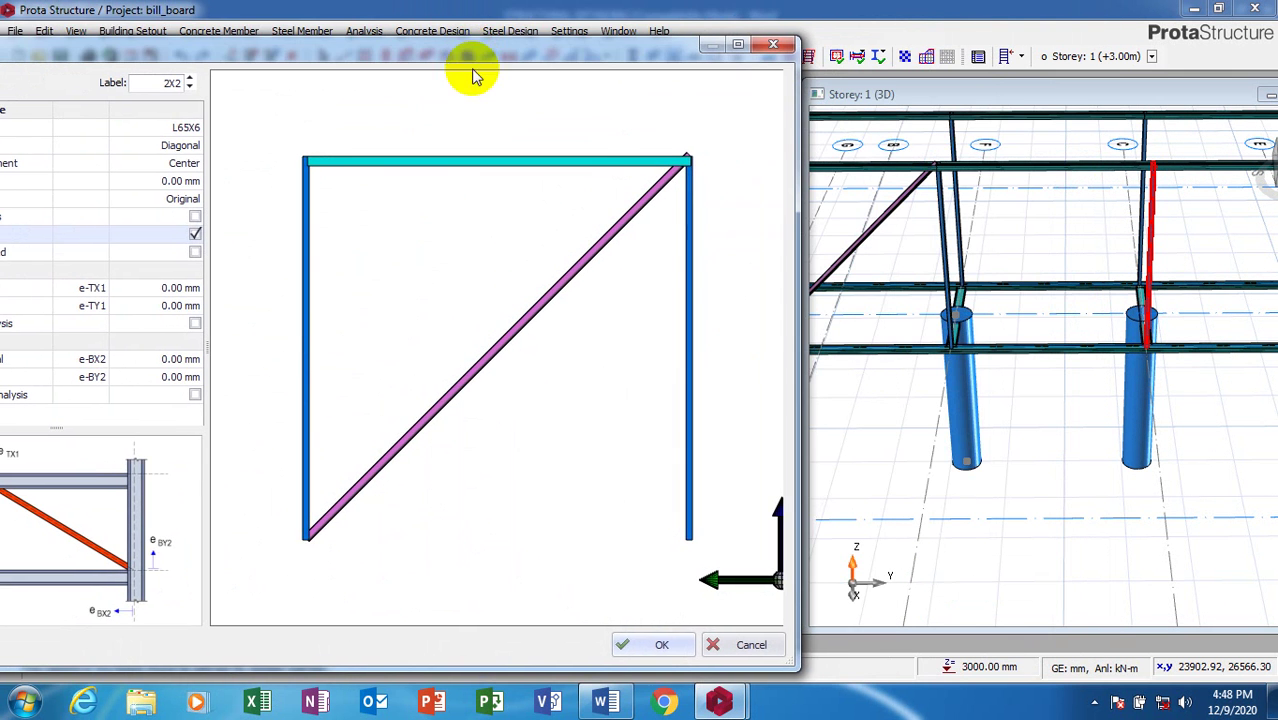
left_click(660, 645)
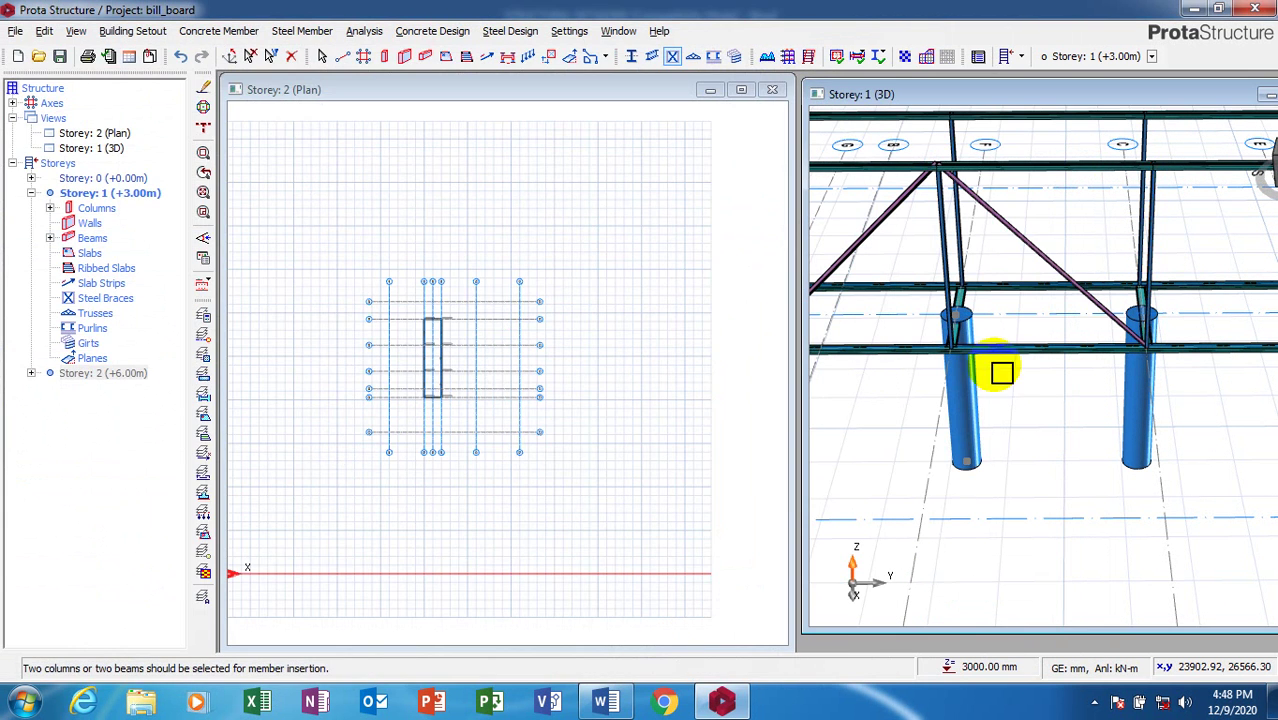
- Try to select the upper columns at axes C and E on axis 6 for a brace in the end bay
left_click(945, 366)
scroll(1018, 348, "down", 3)
scroll(1092, 337, "up", 3)
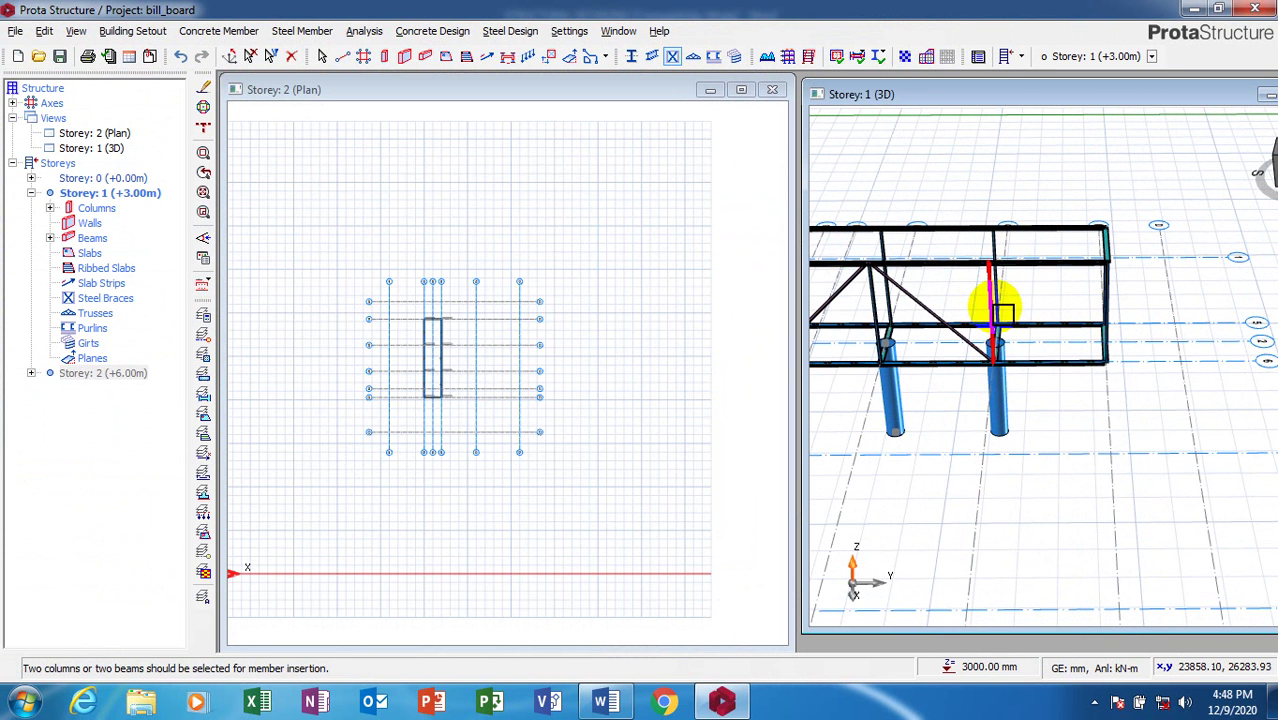
left_click(1118, 330)
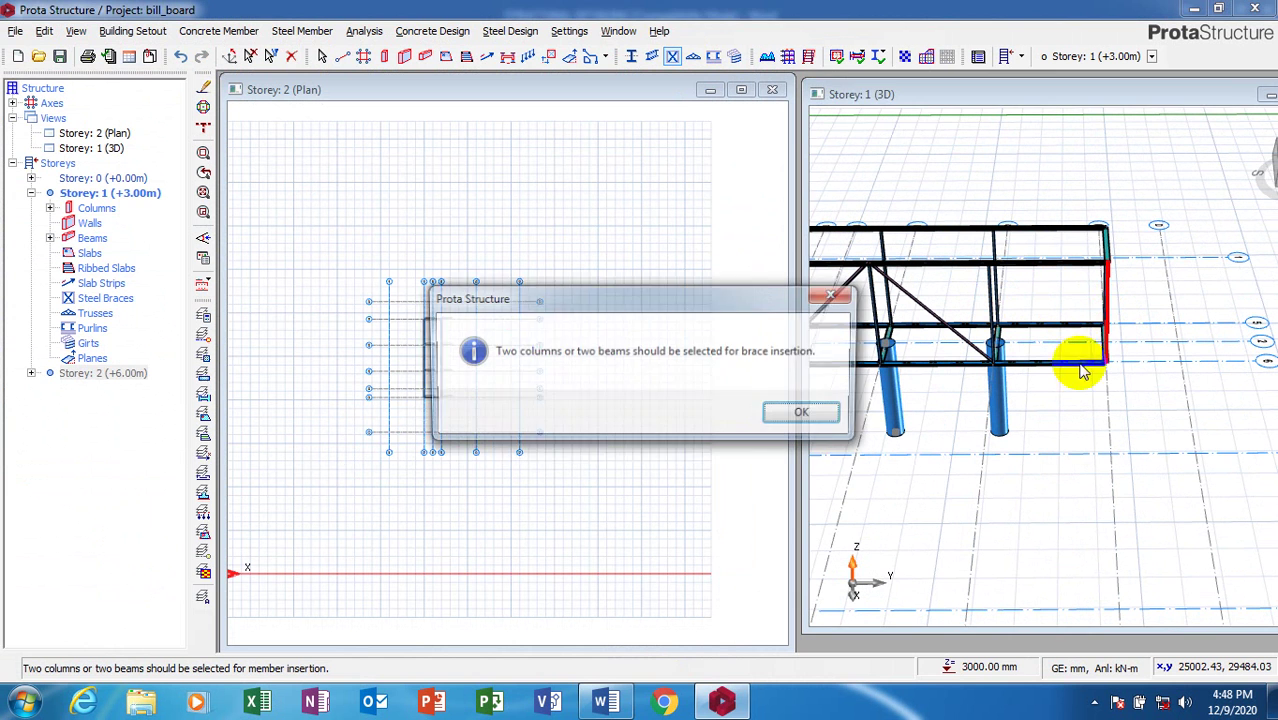
left_click(806, 414)
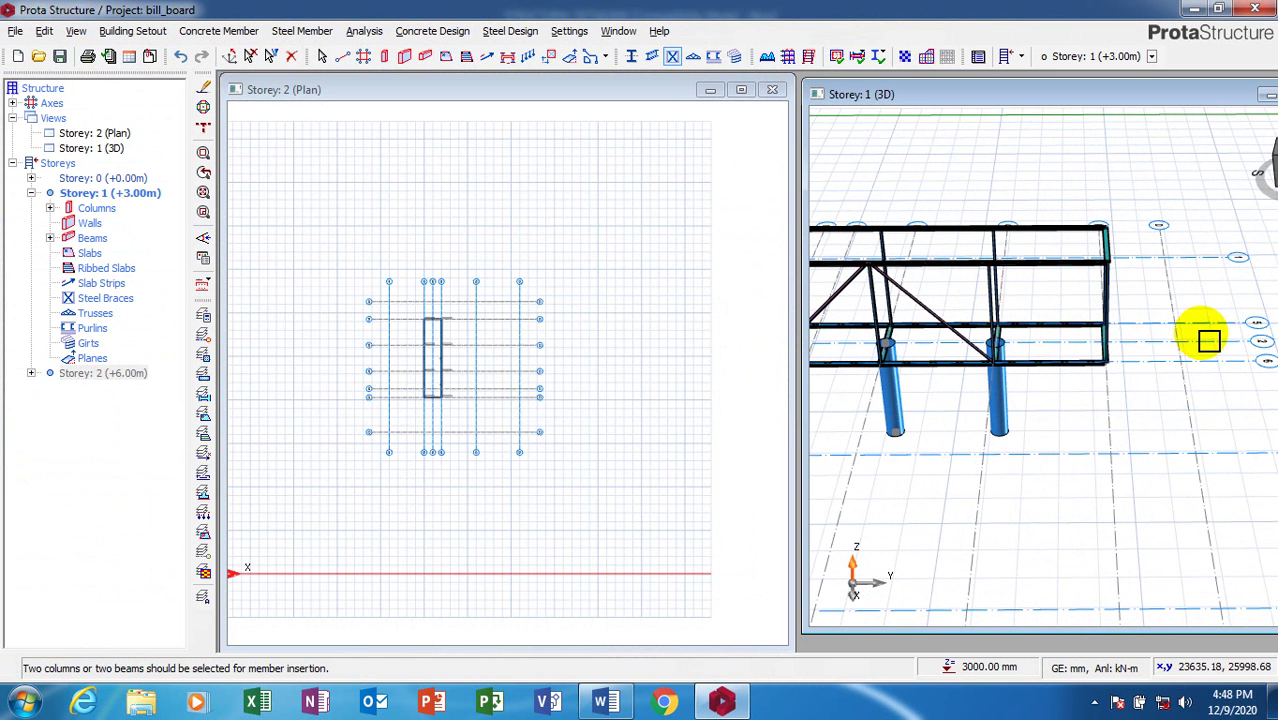
- Insert an L65X6 Diagonal brace with Invert disabled between the upper columns on axis 6 at axes C and E
scroll(1133, 294, "up", 3)
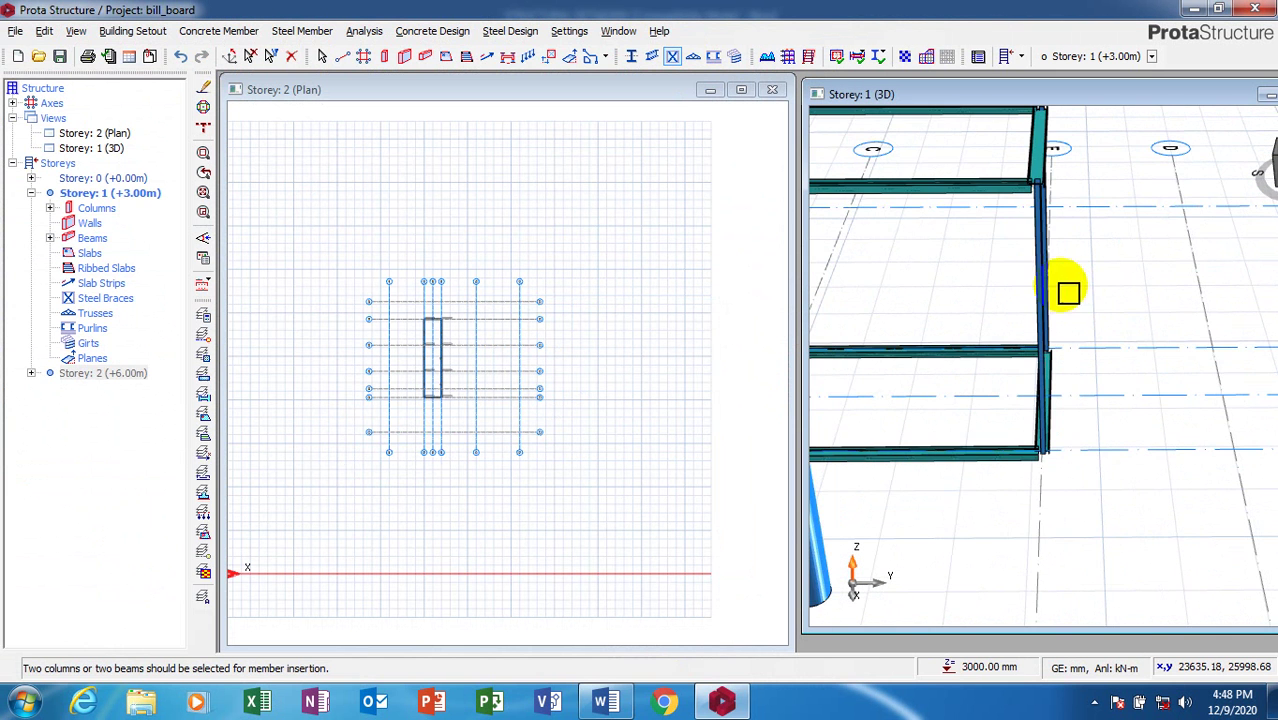
scroll(1070, 300, "up", 2)
left_click(1036, 300)
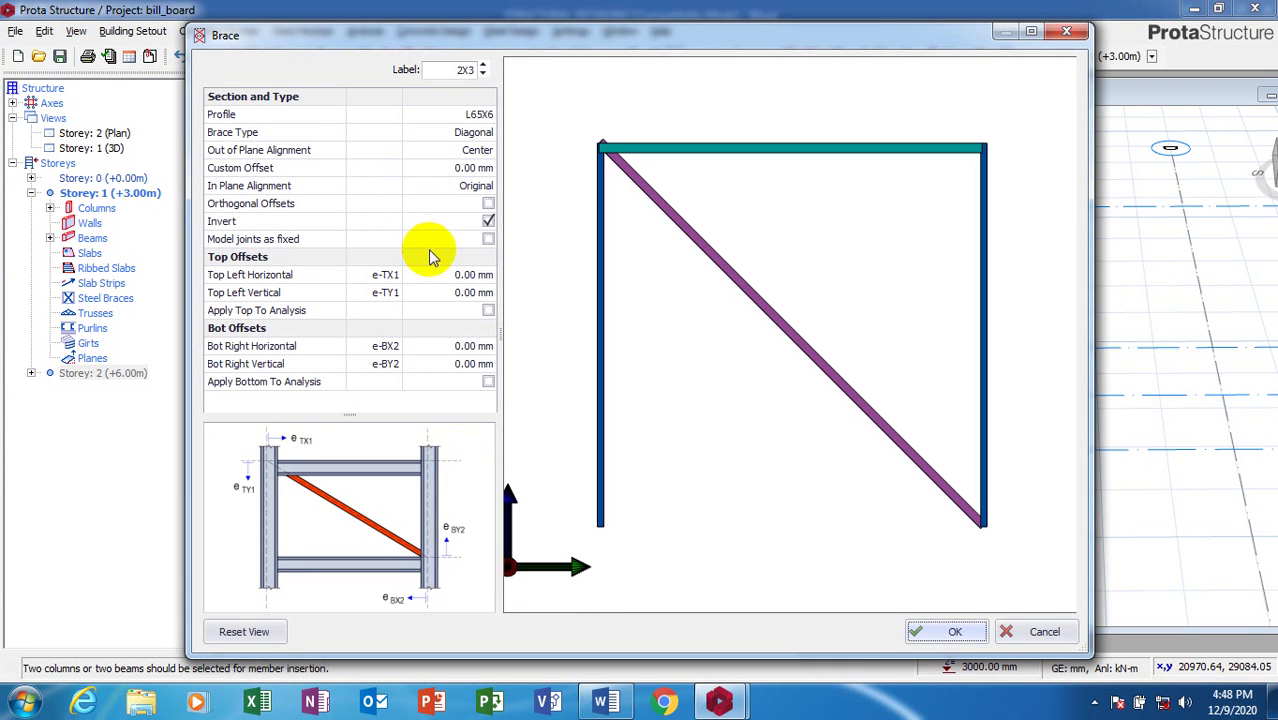
left_click(488, 221)
left_click(935, 631)
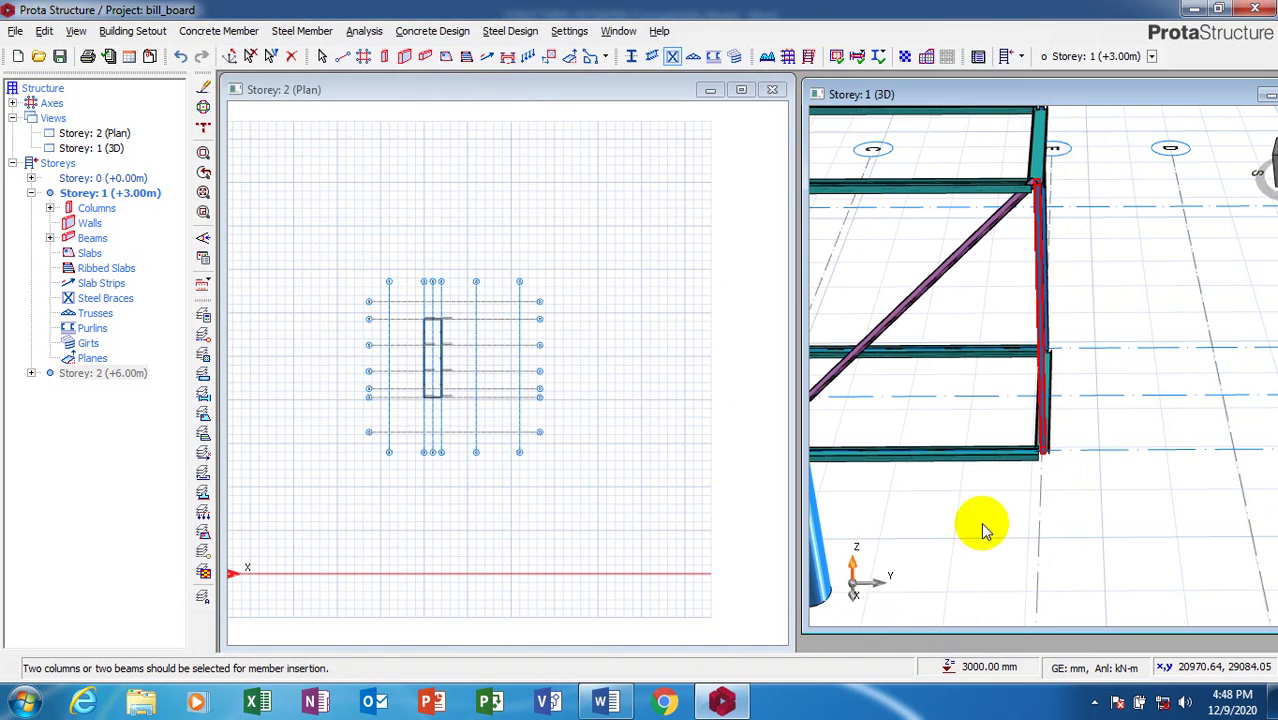
scroll(1218, 322, "down", 5)
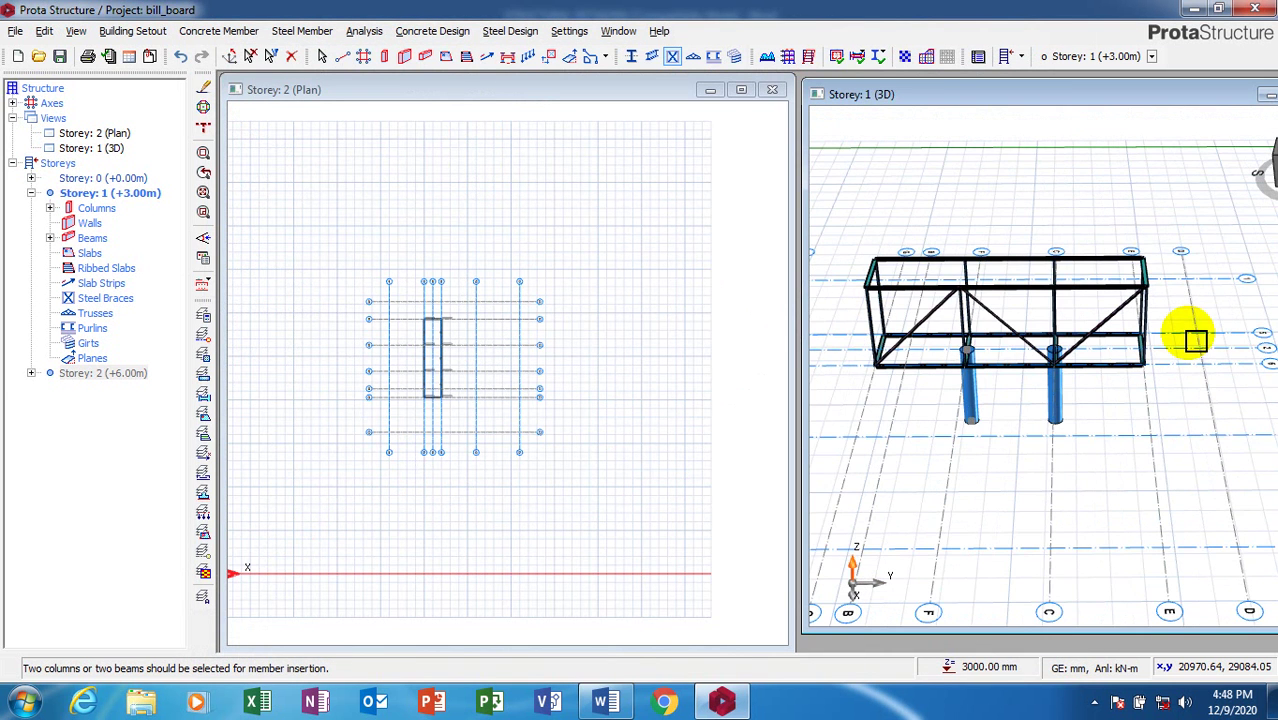
middle_click_drag(1183, 360, 1204, 422)
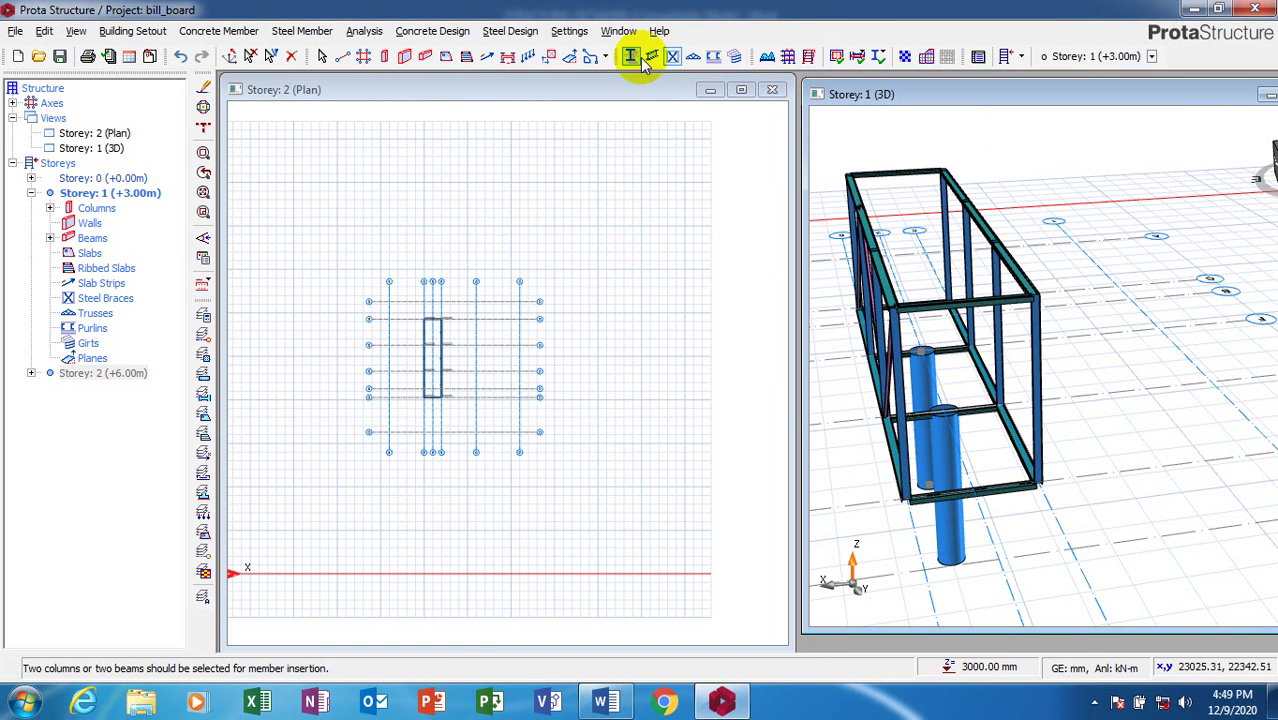
left_click(882, 278)
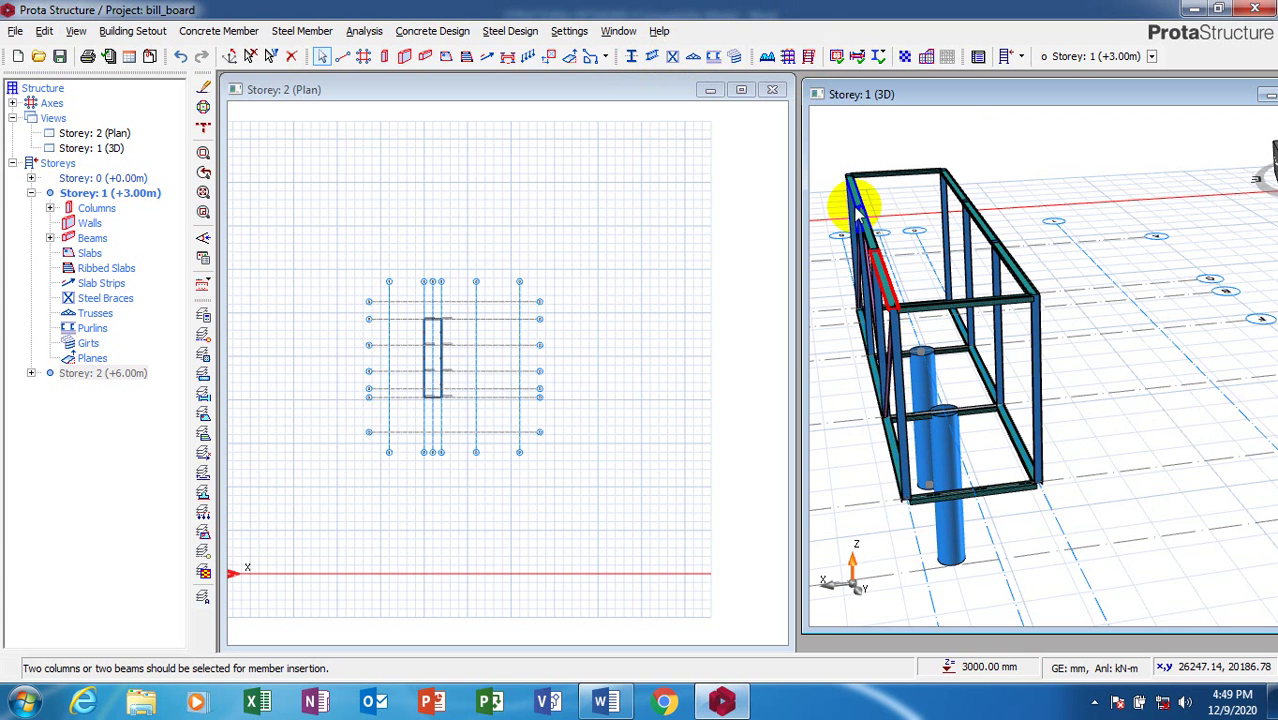
left_click(890, 385)
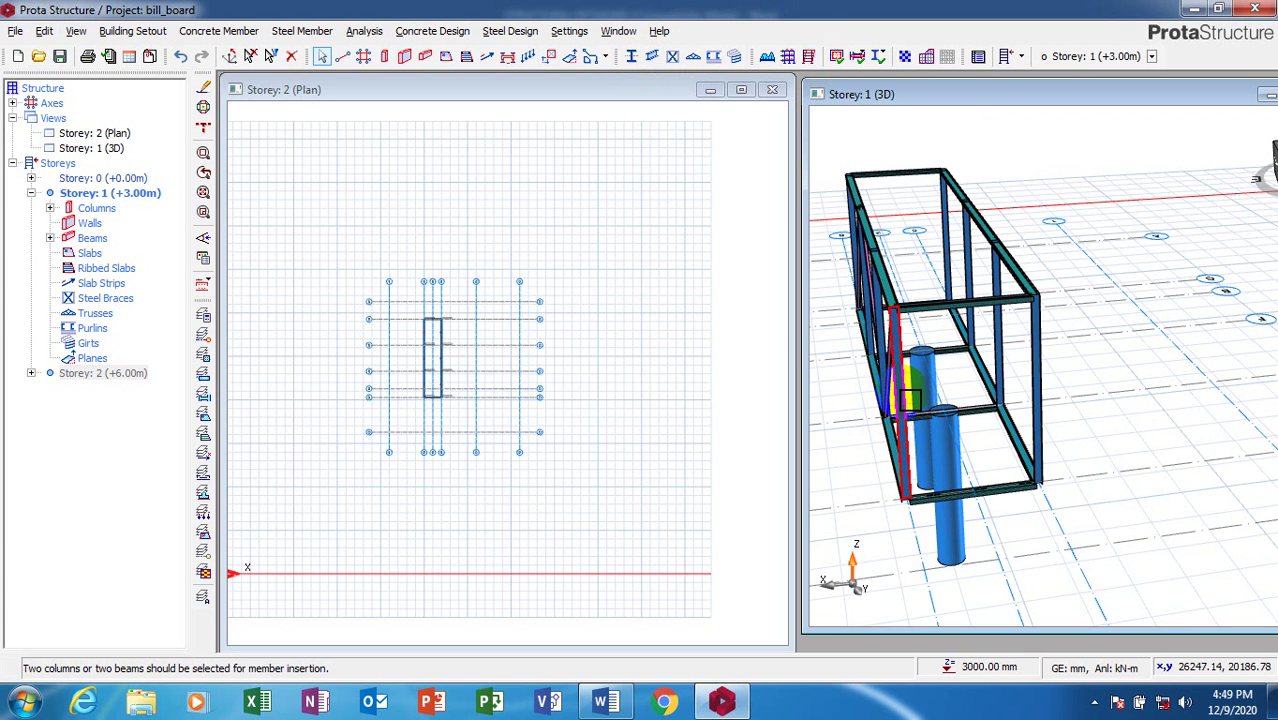
left_click(1041, 369)
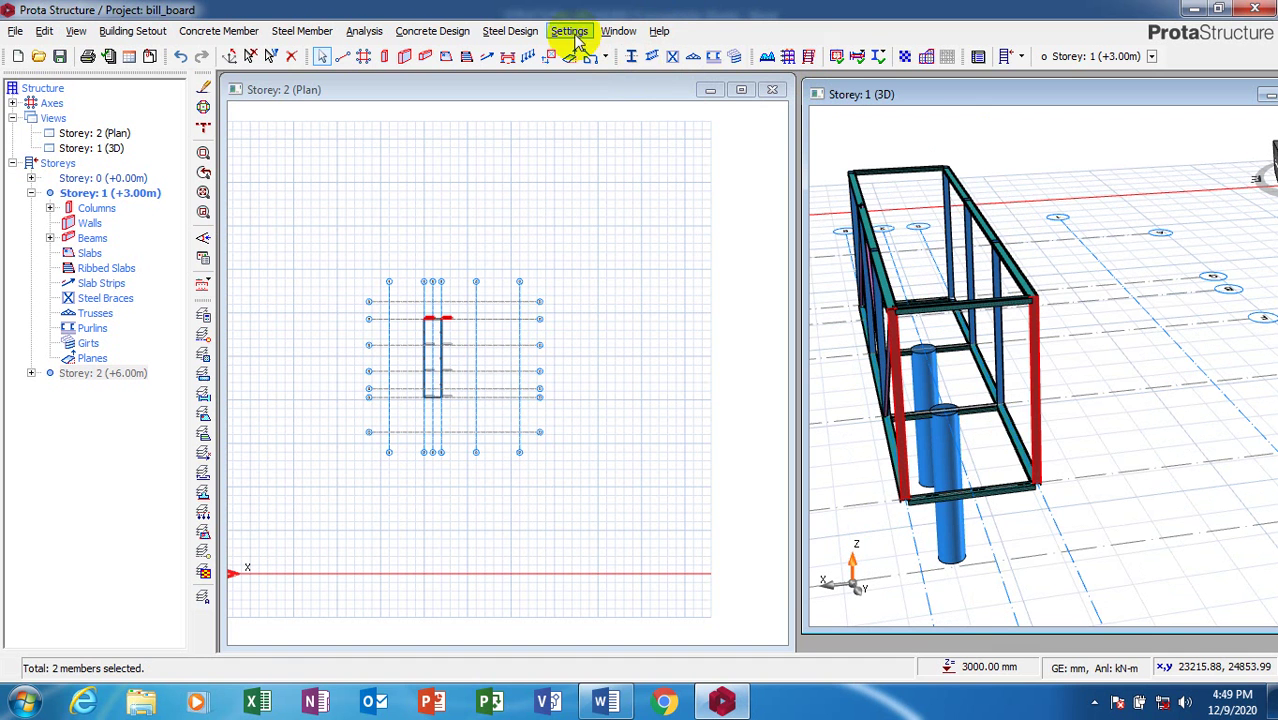
left_click(692, 62)
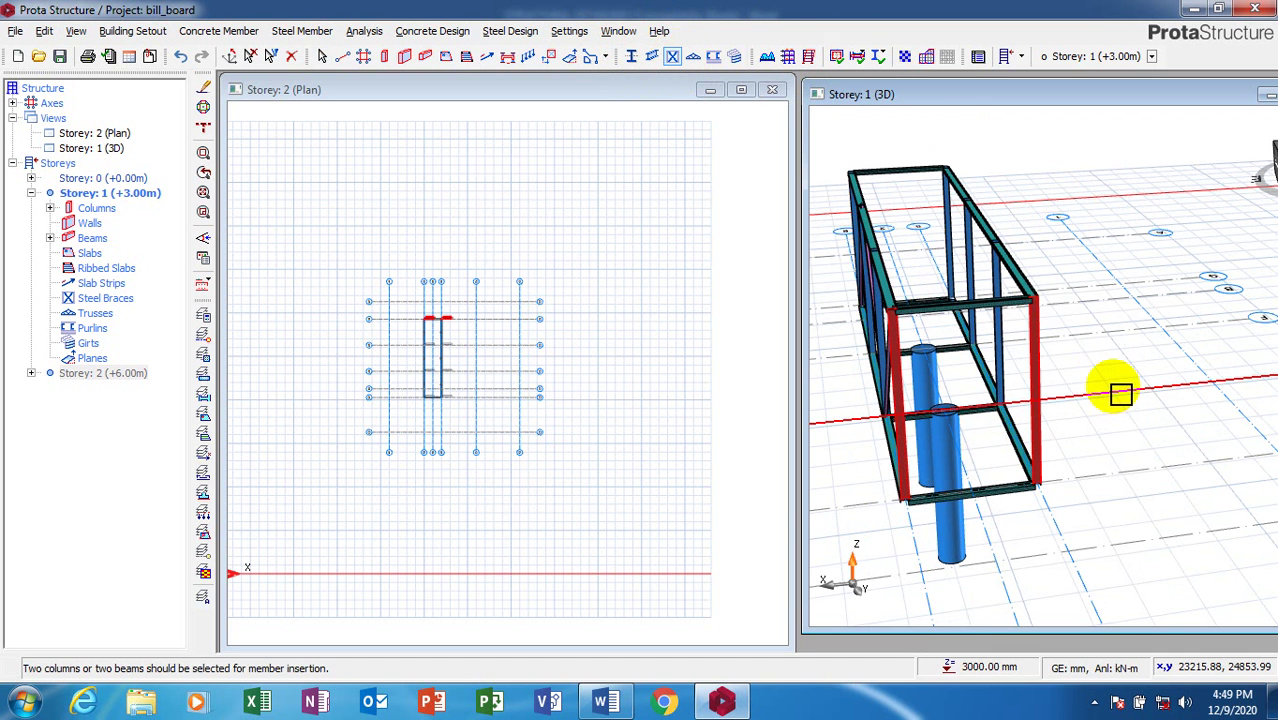
left_click(1075, 368)
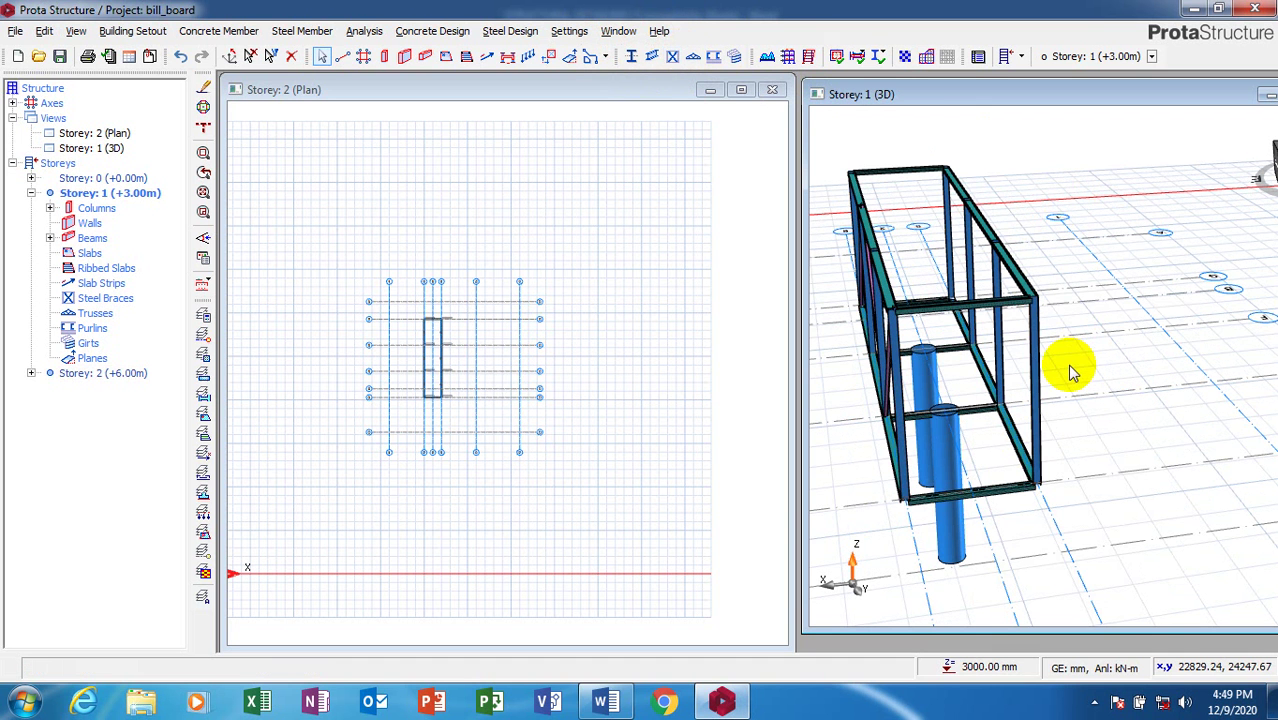
- Insert an L65X6 X Brace between the two upper corner columns across the nearest short end of the frame
left_click(672, 57)
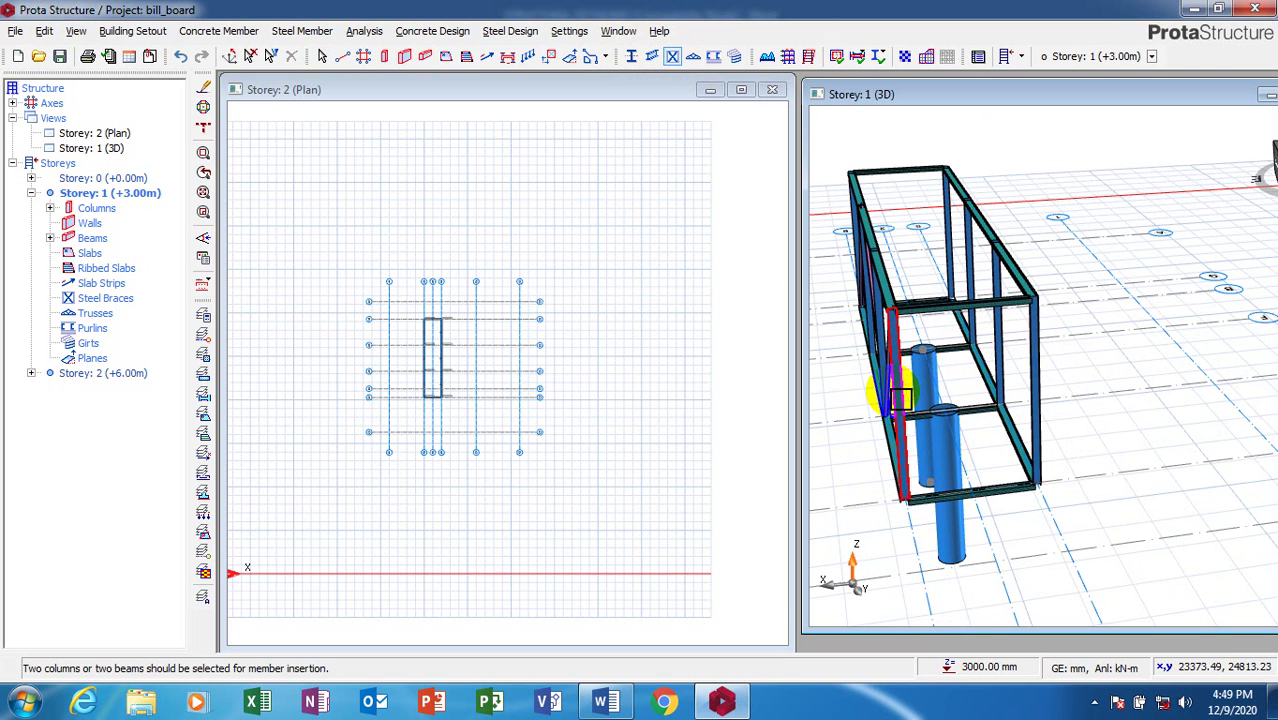
left_click(1050, 376)
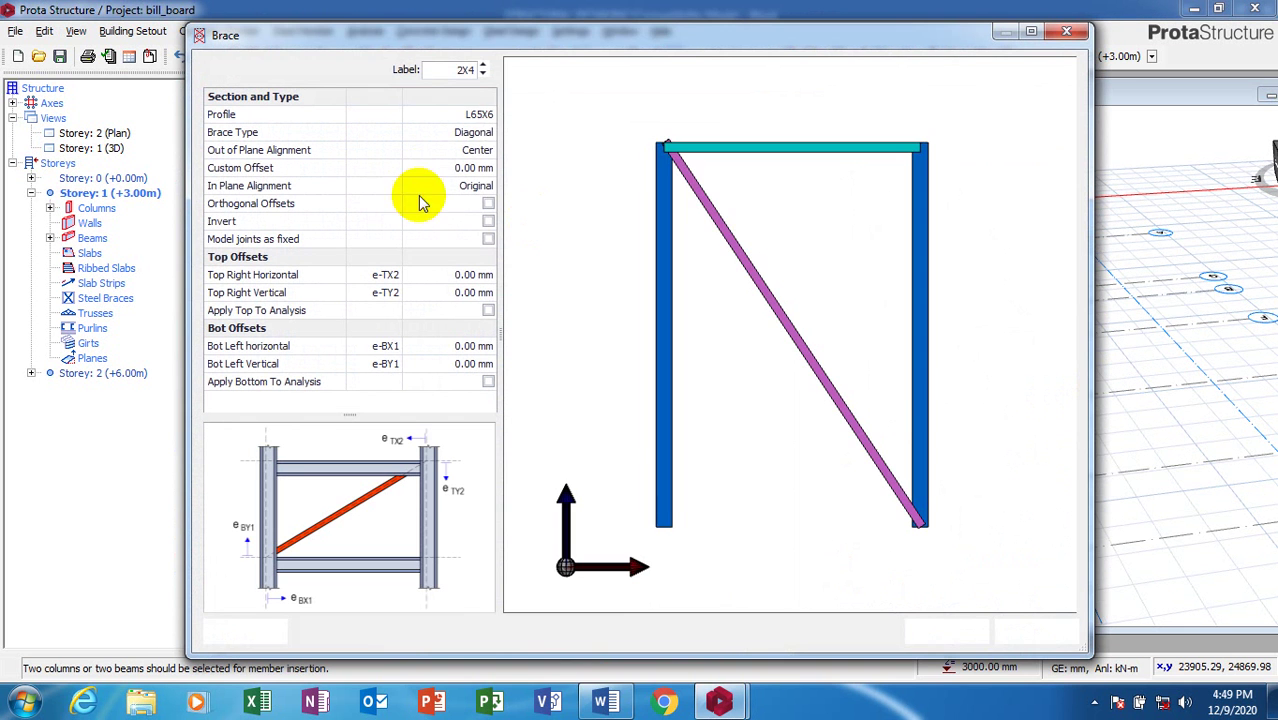
left_click(489, 132)
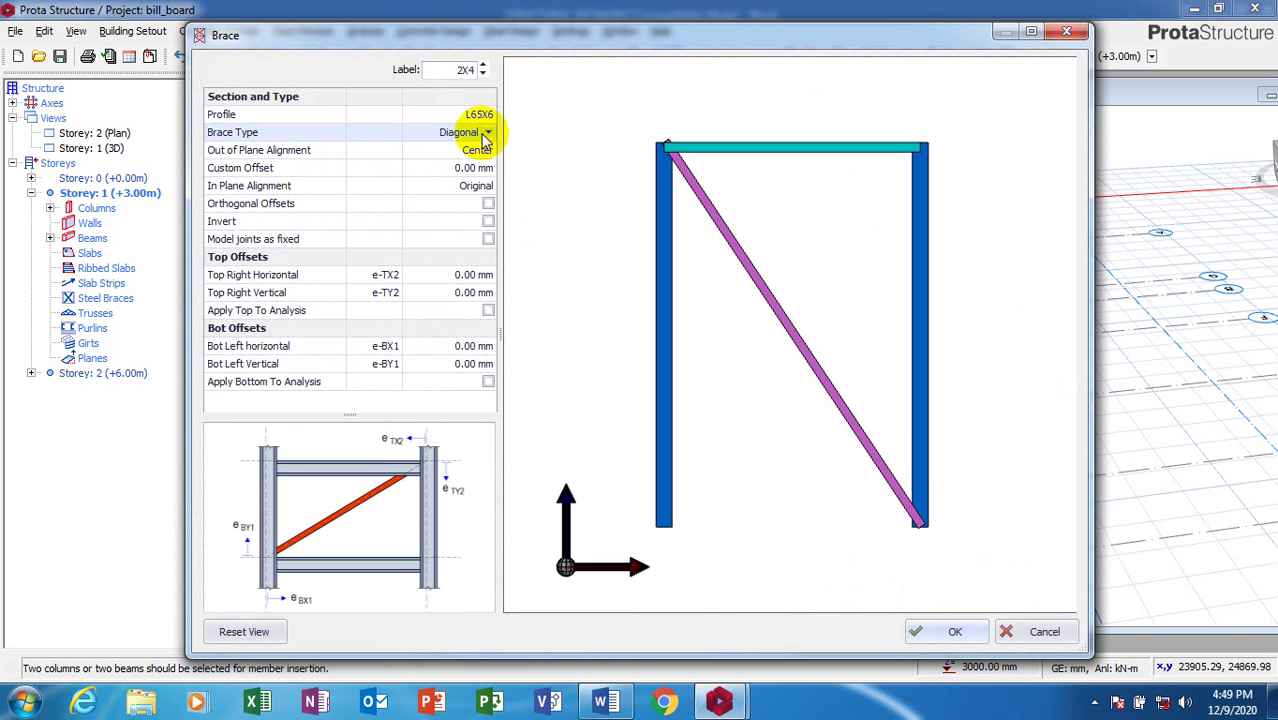
left_click(487, 132)
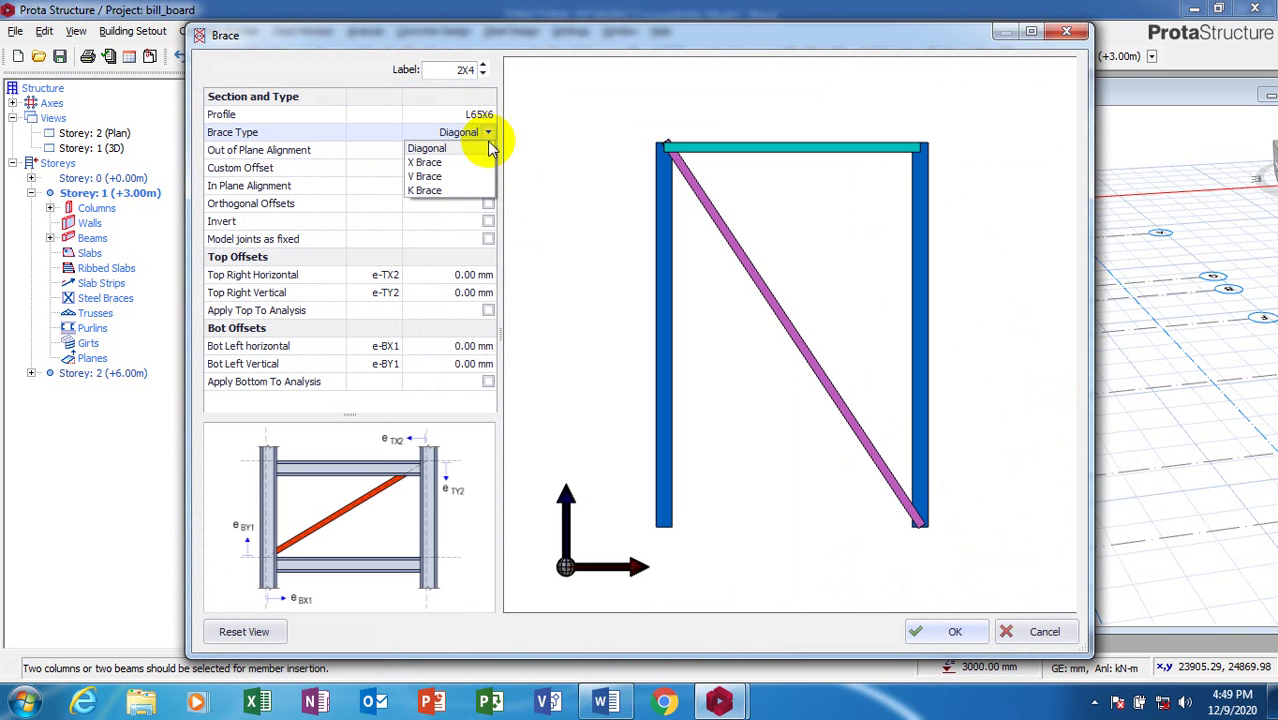
left_click(440, 164)
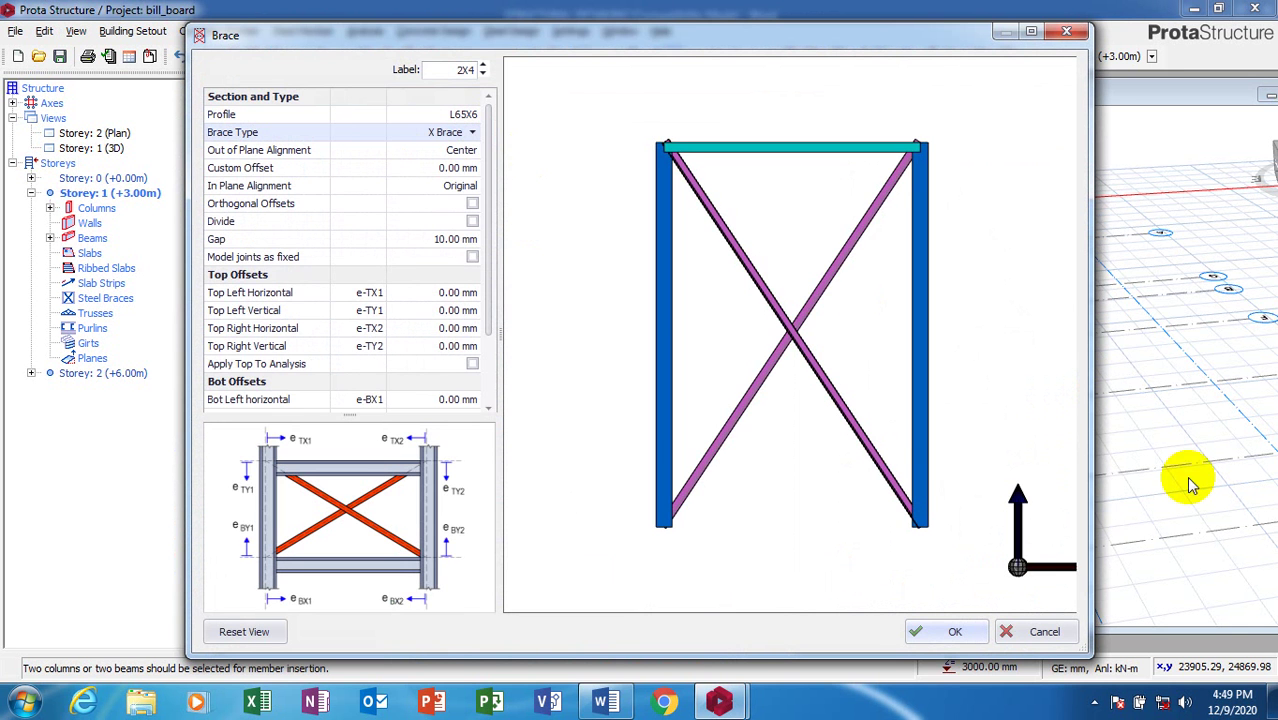
left_click(958, 633)
middle_click_drag(1117, 378, 950, 388)
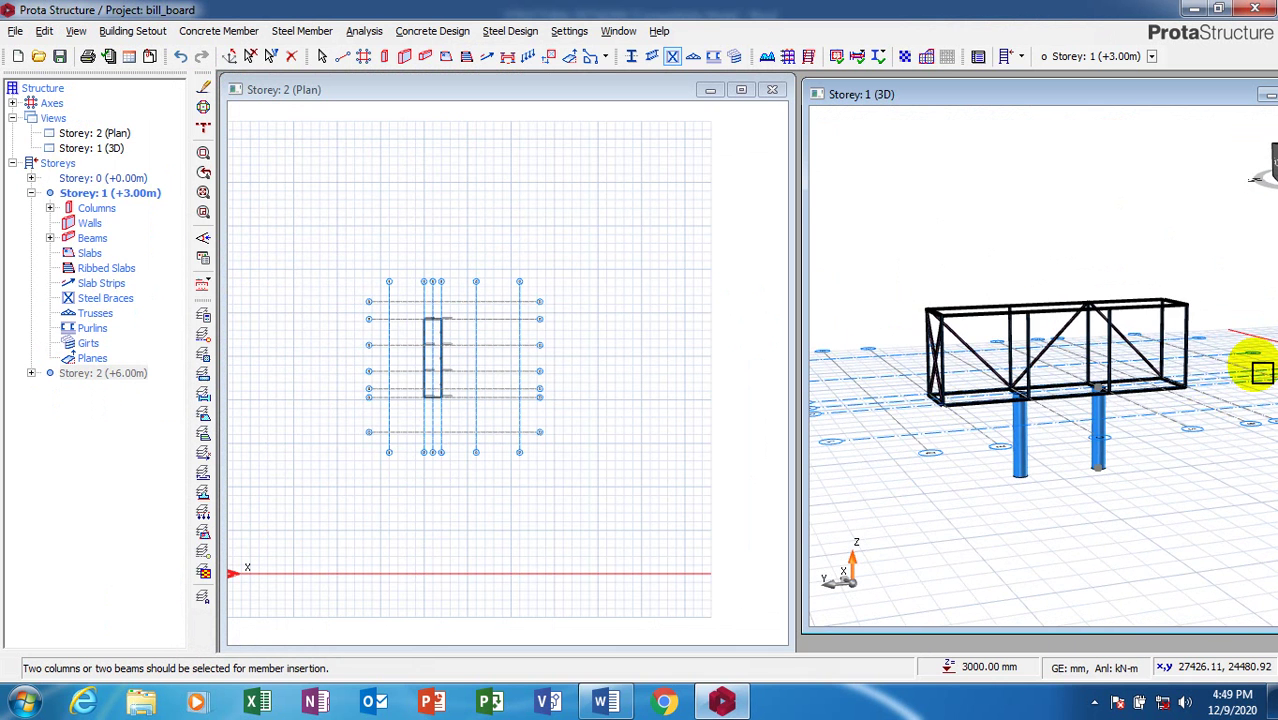
middle_click_drag(1221, 380, 1166, 357)
scroll(1166, 357, "up", 3)
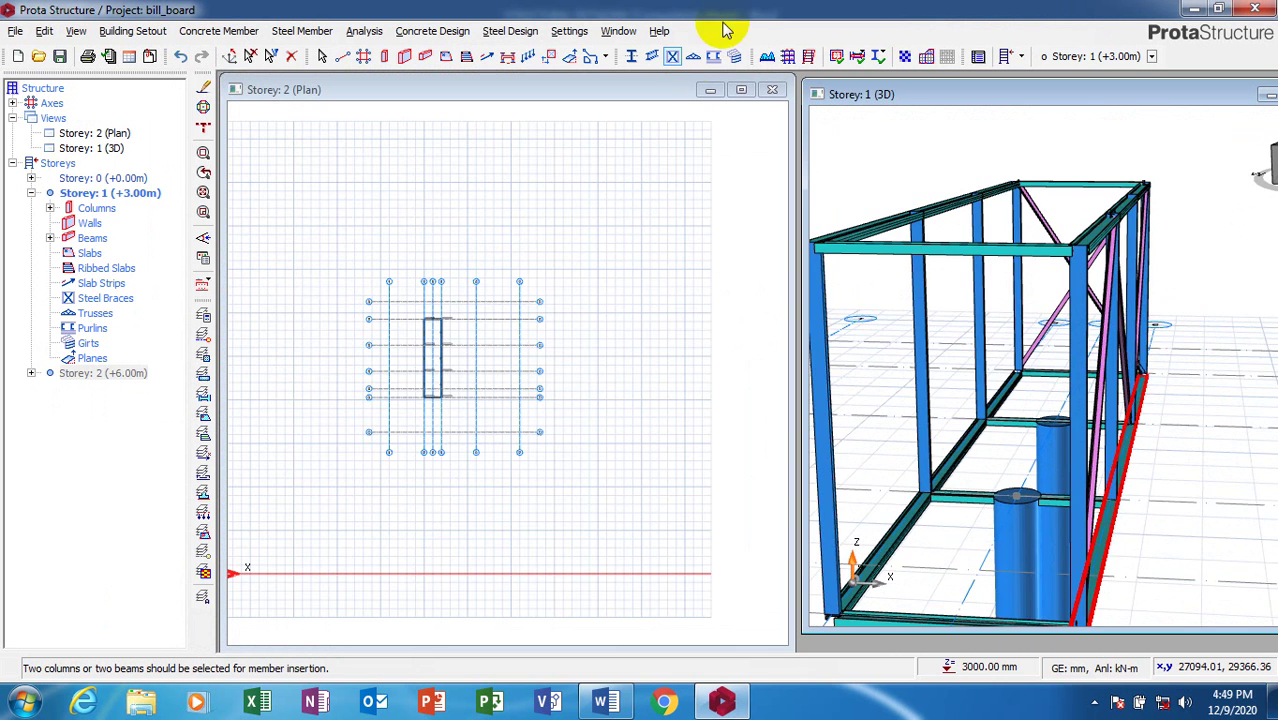
left_click(672, 57)
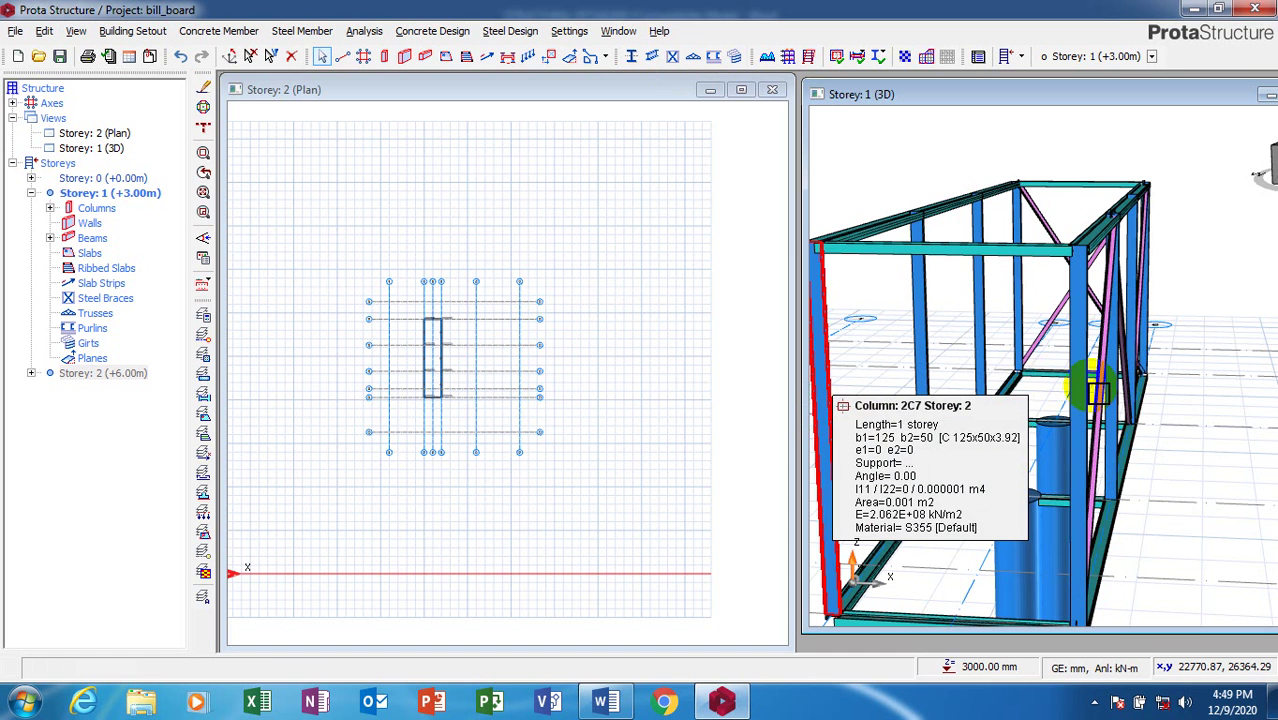
left_click(1096, 391)
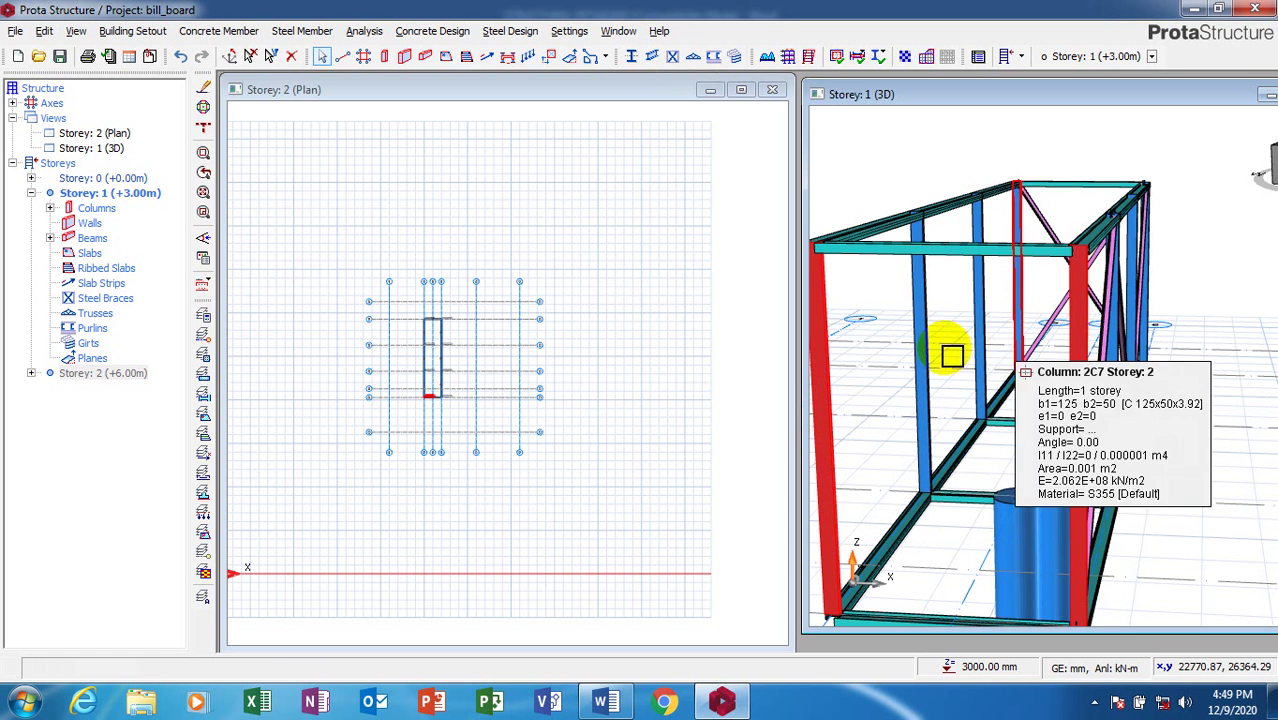
left_click(889, 280)
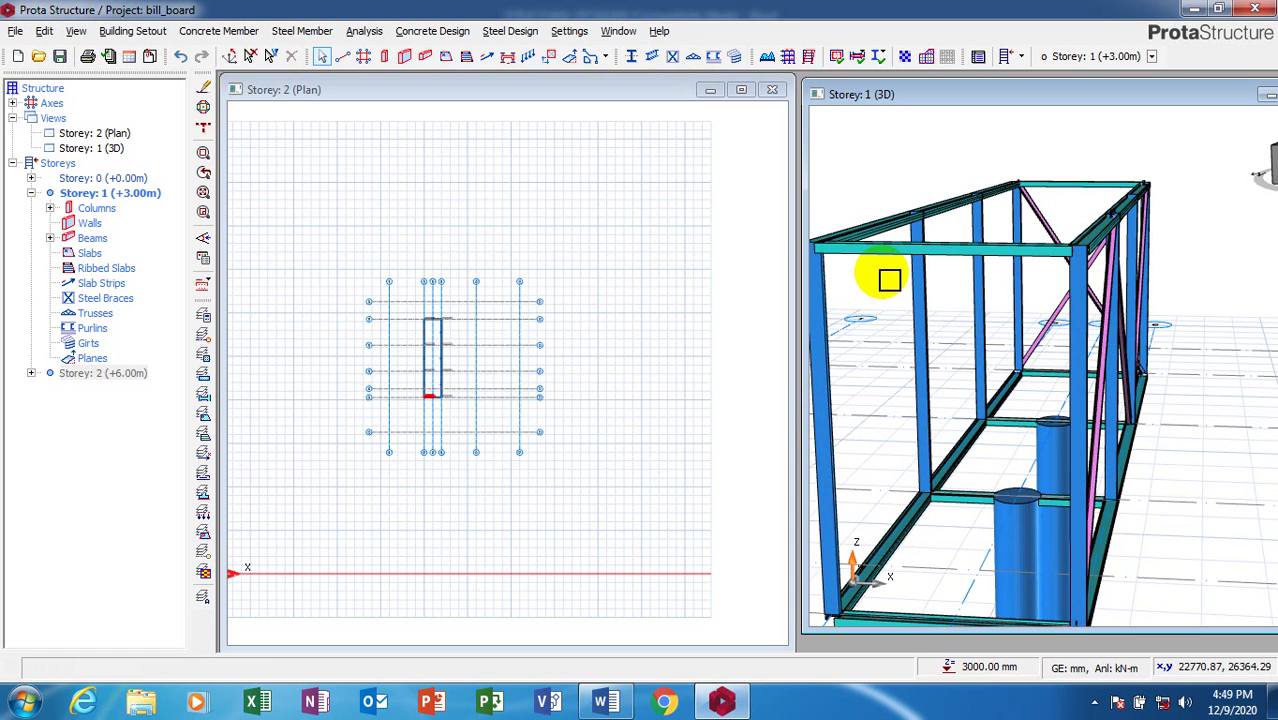
- Insert an L65X6 Diagonal brace between the two upper corner columns across the opposite, unbraced short end of the frame
left_click(673, 57)
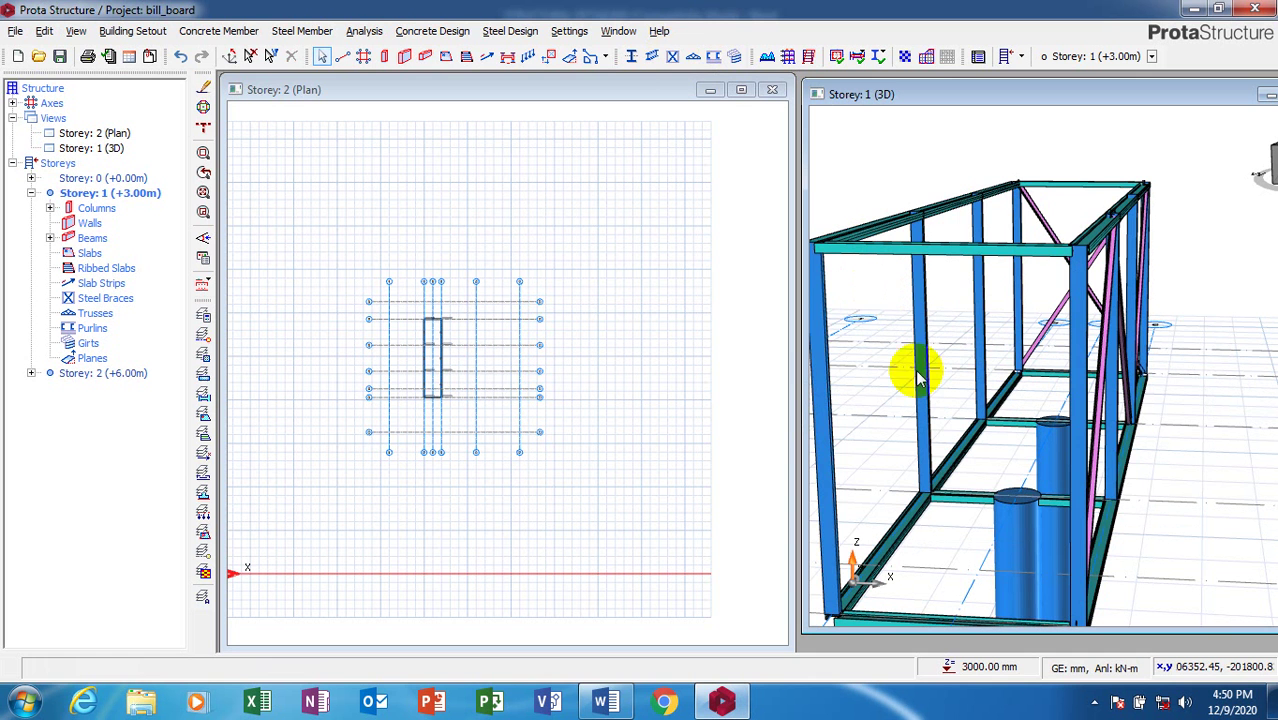
left_click(824, 318)
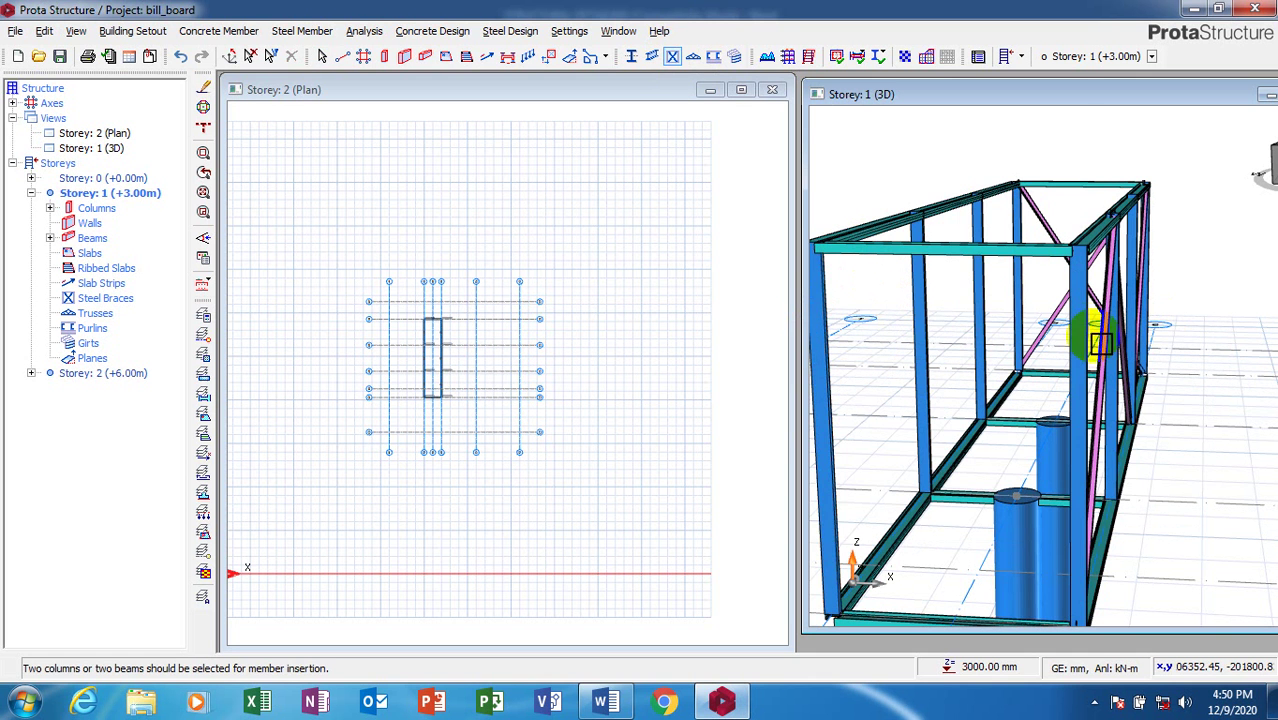
left_click(1036, 342)
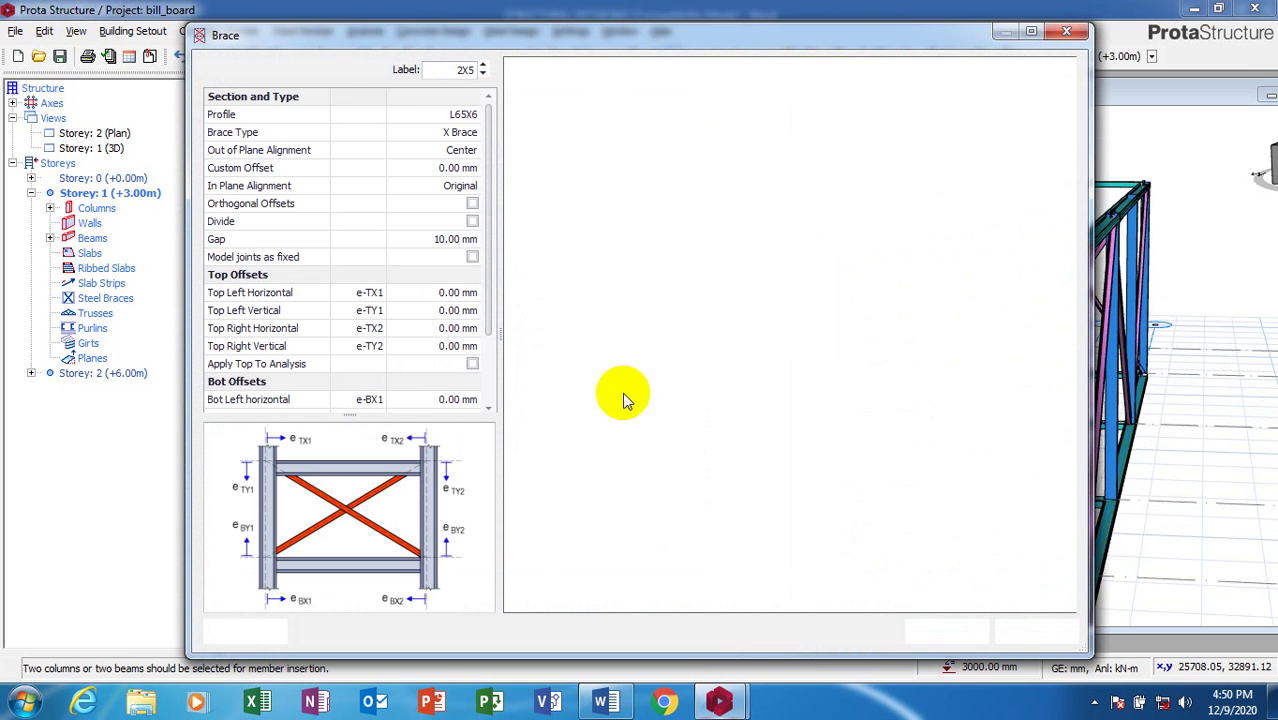
left_click(460, 132)
left_click(470, 132)
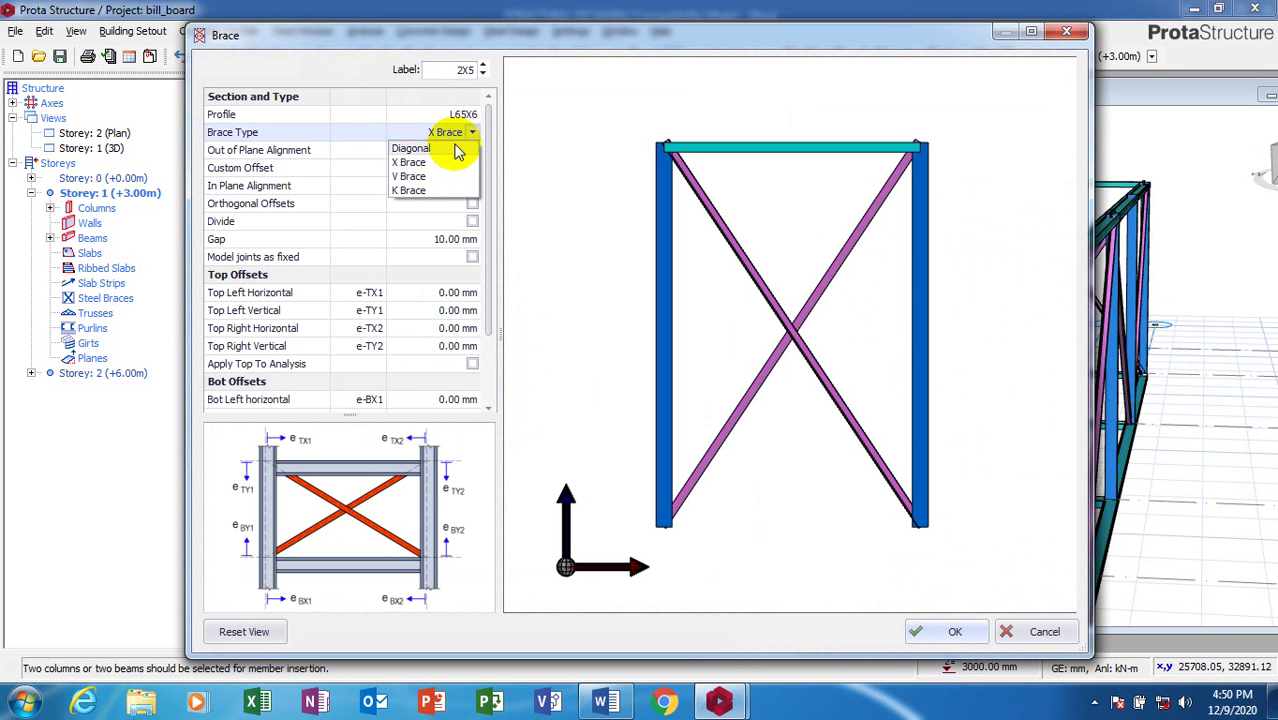
left_click(456, 149)
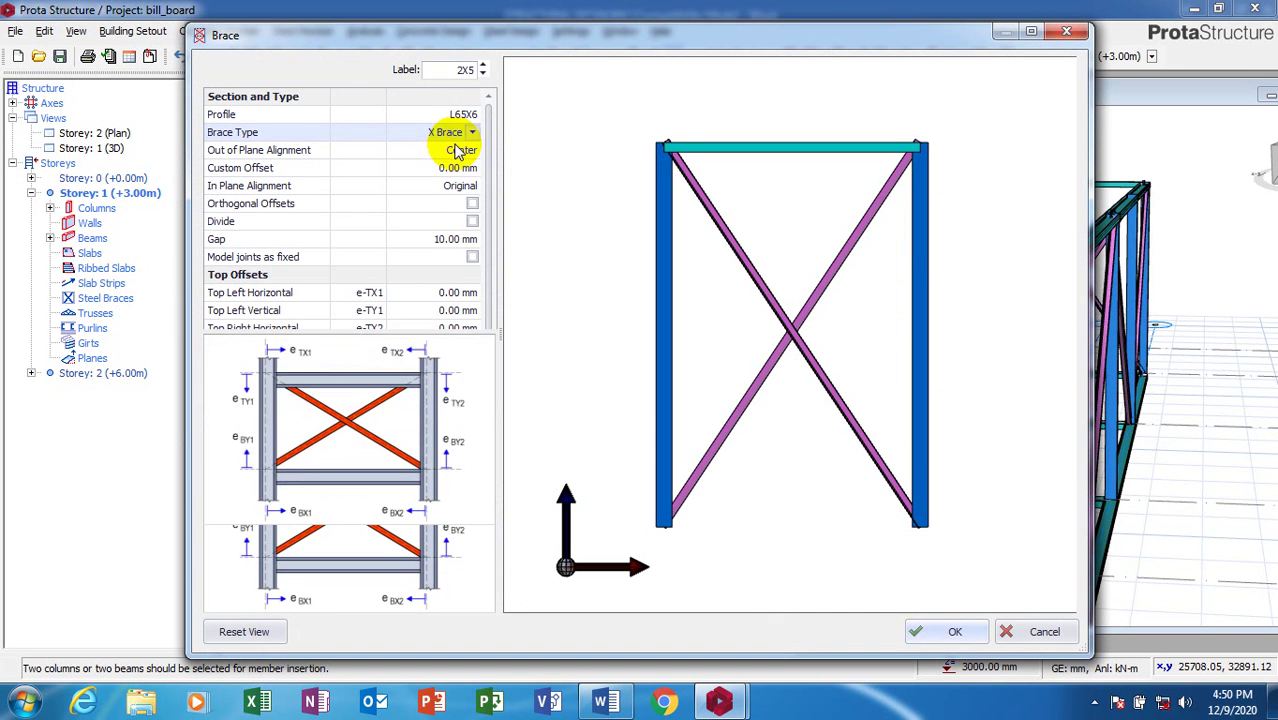
left_click(929, 636)
- Insert an L65X6 Diagonal brace with Invert disabled in the end bay beside the X-braced end, on the long side without braces
scroll(1203, 527, "down", 3)
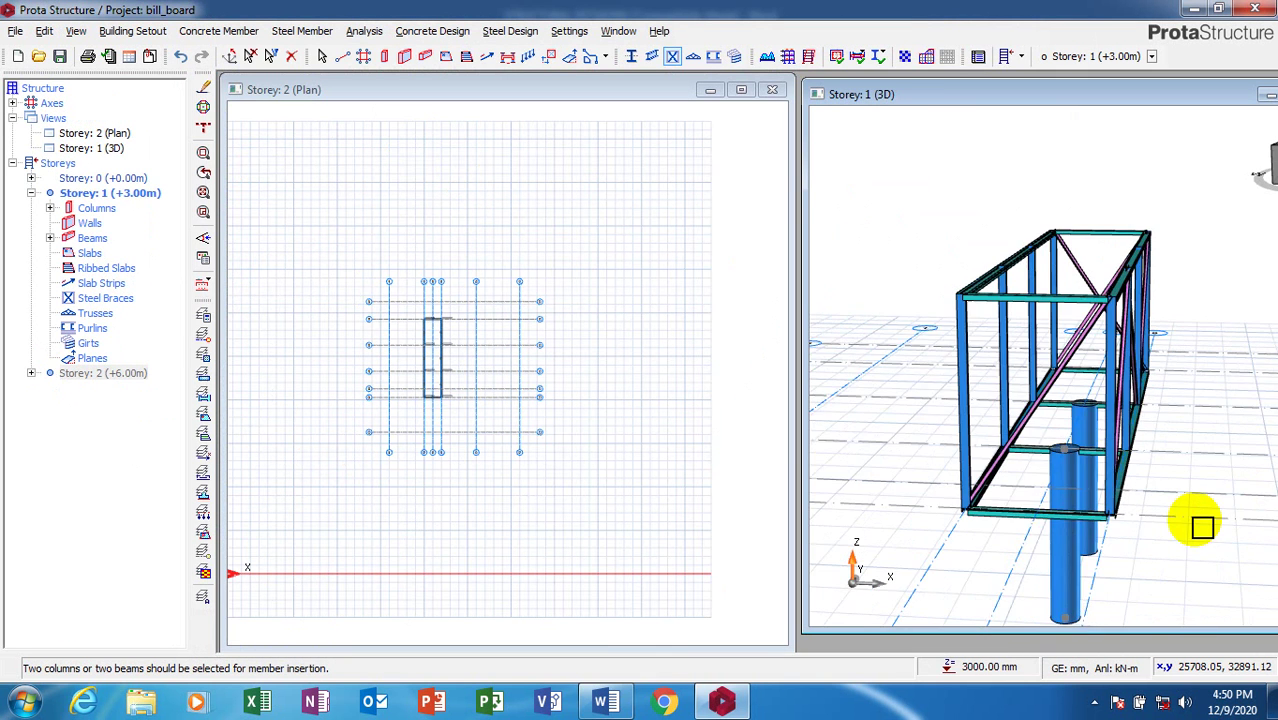
mouse_move(1203, 527)
middle_mouse_down()
mouse_move(1241, 508)
mouse_move(1038, 516)
mouse_move(1107, 571)
mouse_move(1199, 527)
middle_mouse_up()
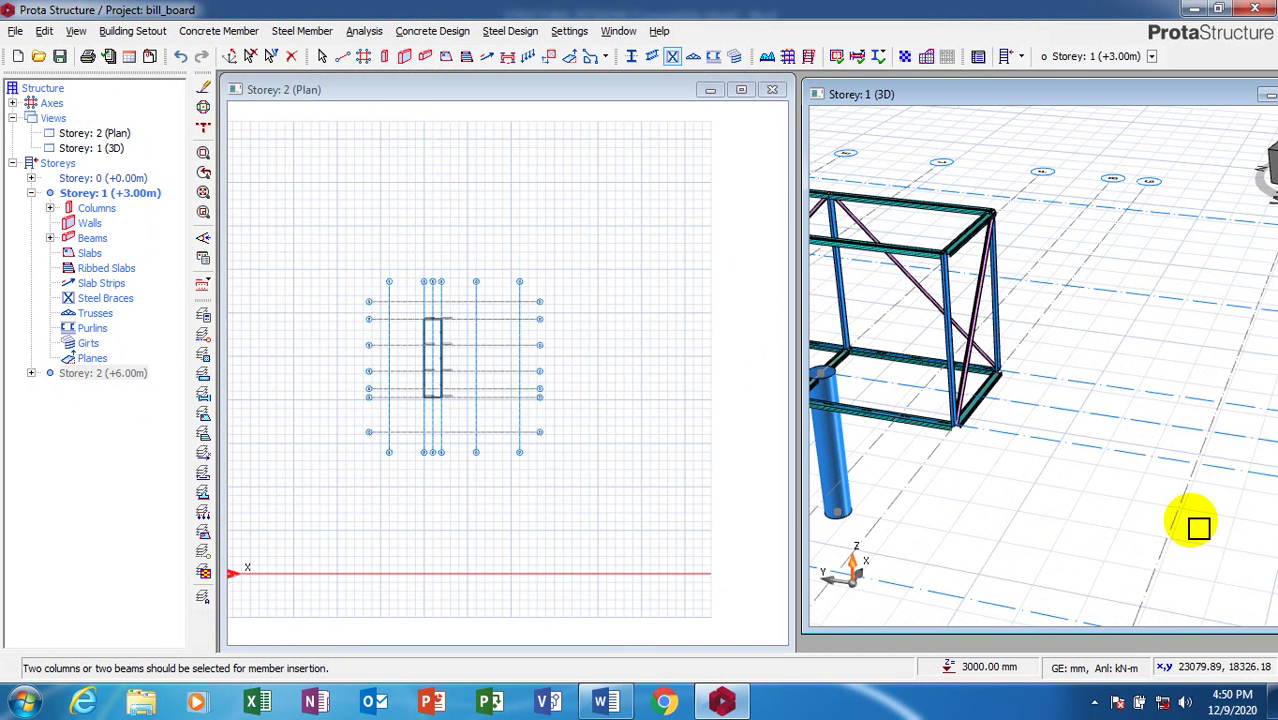
scroll(1199, 527, "down", 5)
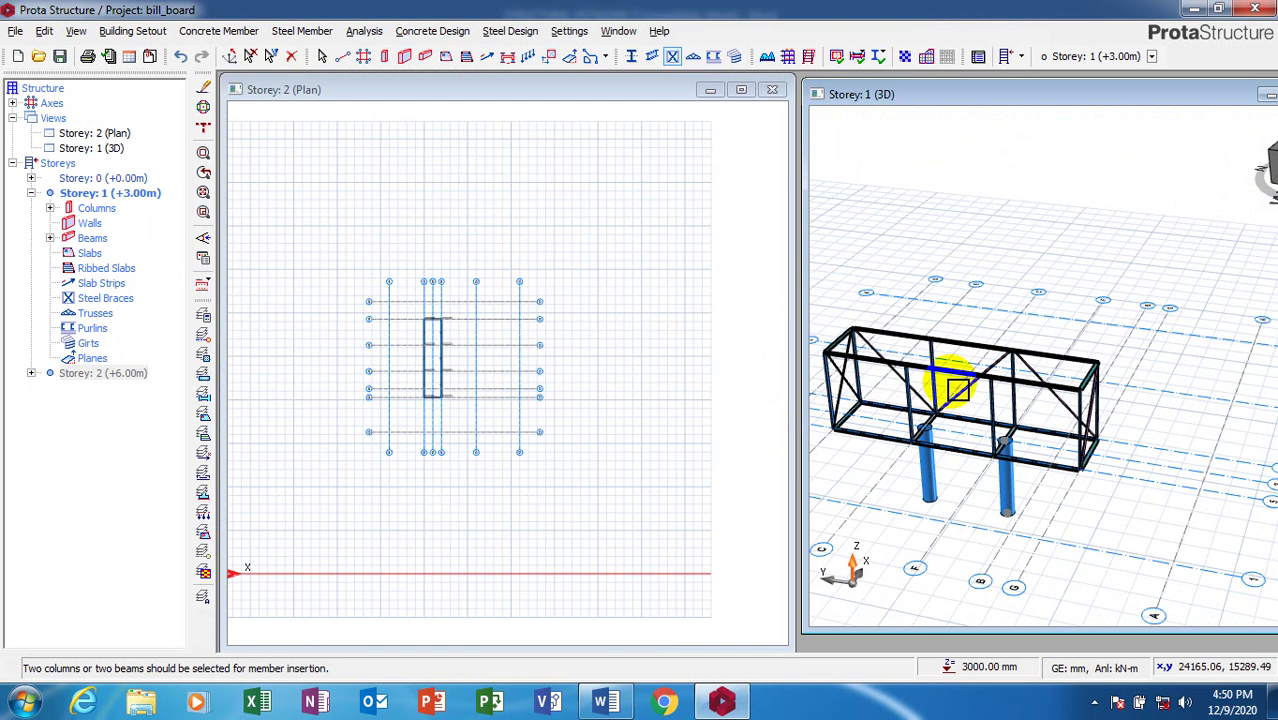
scroll(902, 451, "up", 3)
middle_click_drag(1140, 430, 1061, 437)
scroll(885, 482, "up", 2)
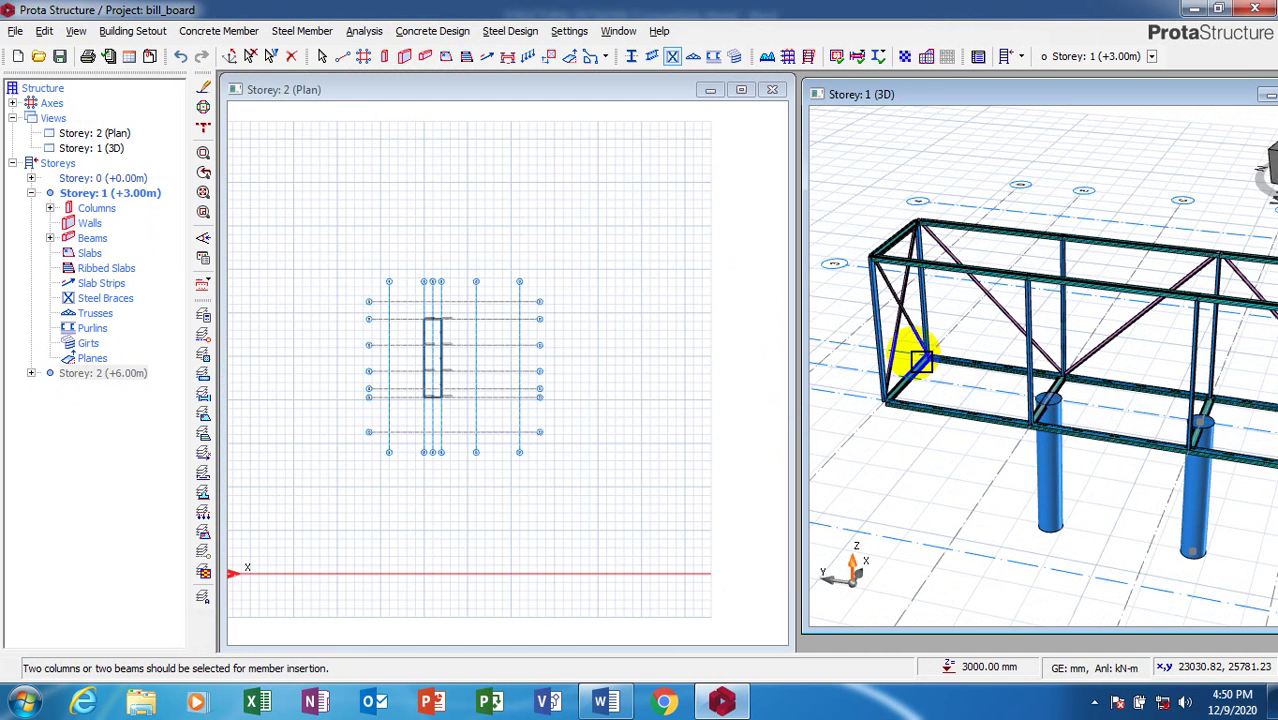
left_click(672, 57)
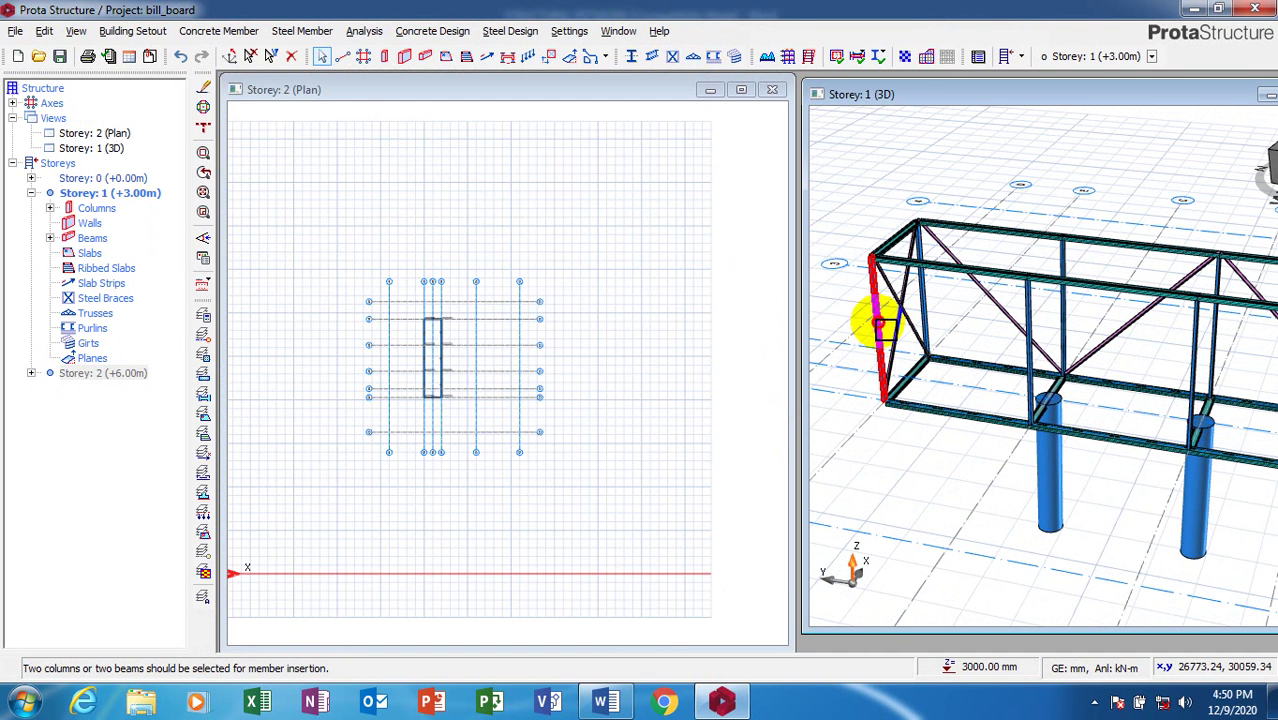
left_click(1030, 305)
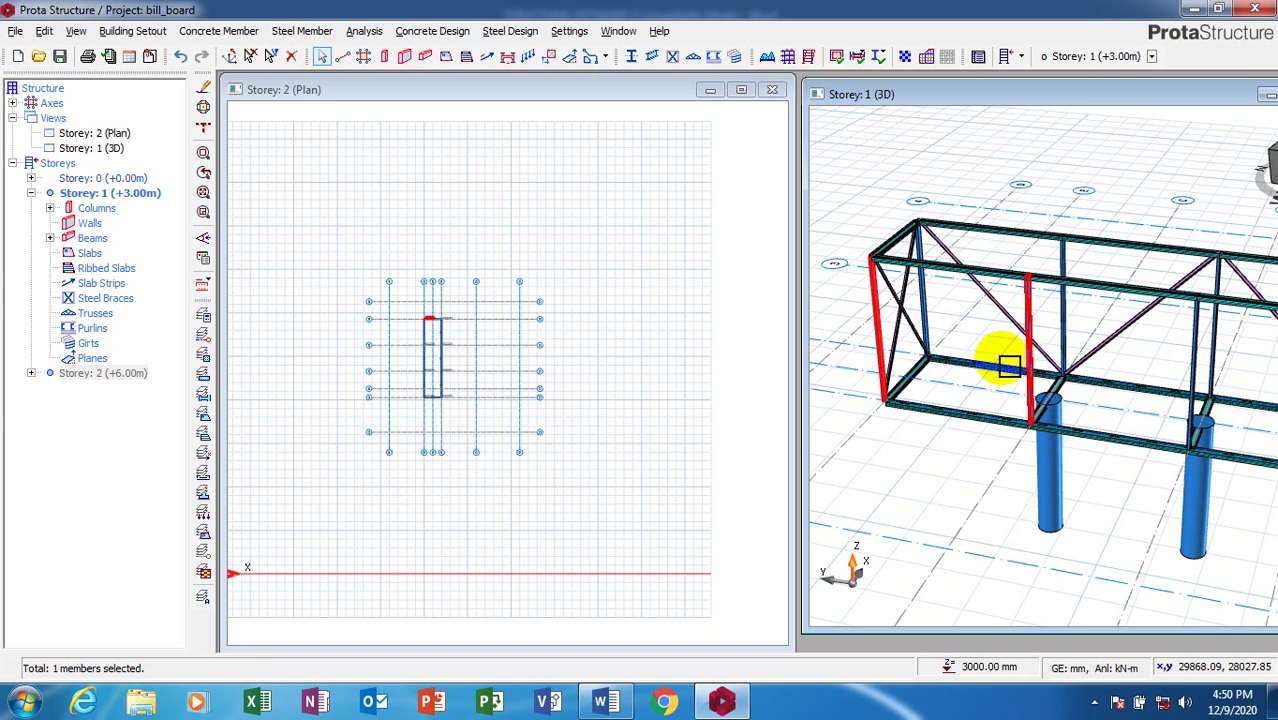
left_click(672, 57)
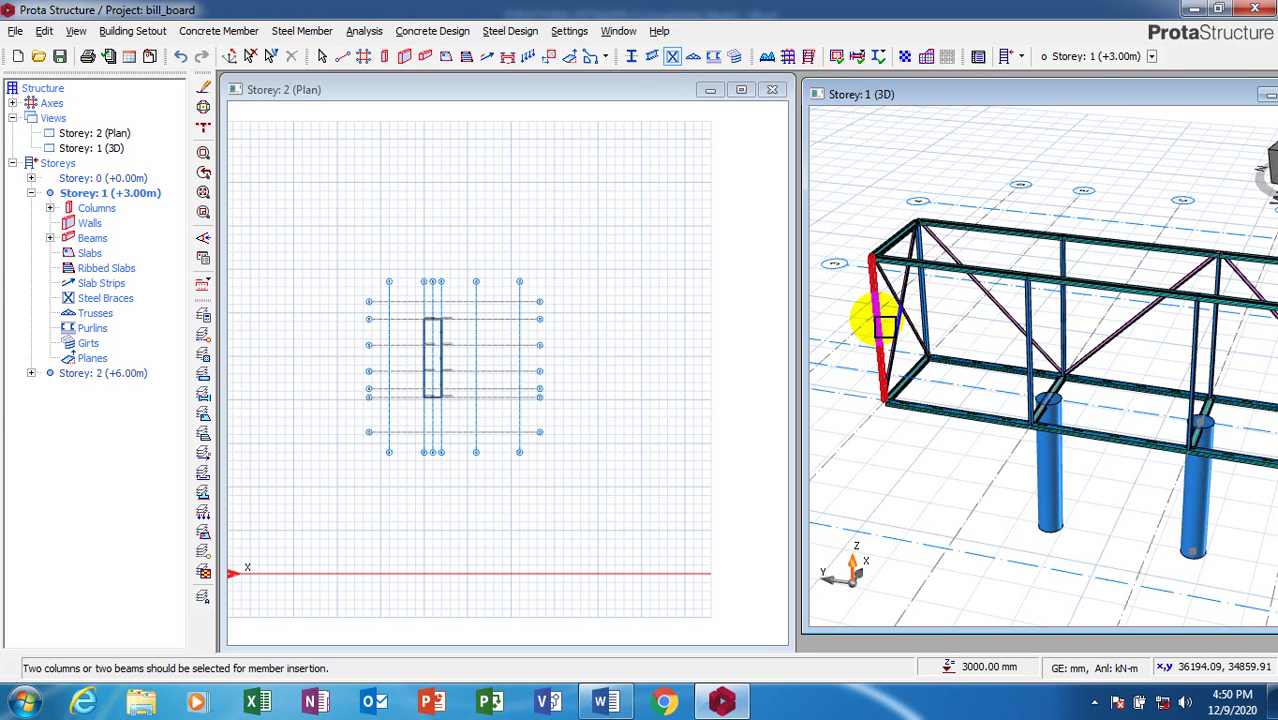
double_click(1052, 336)
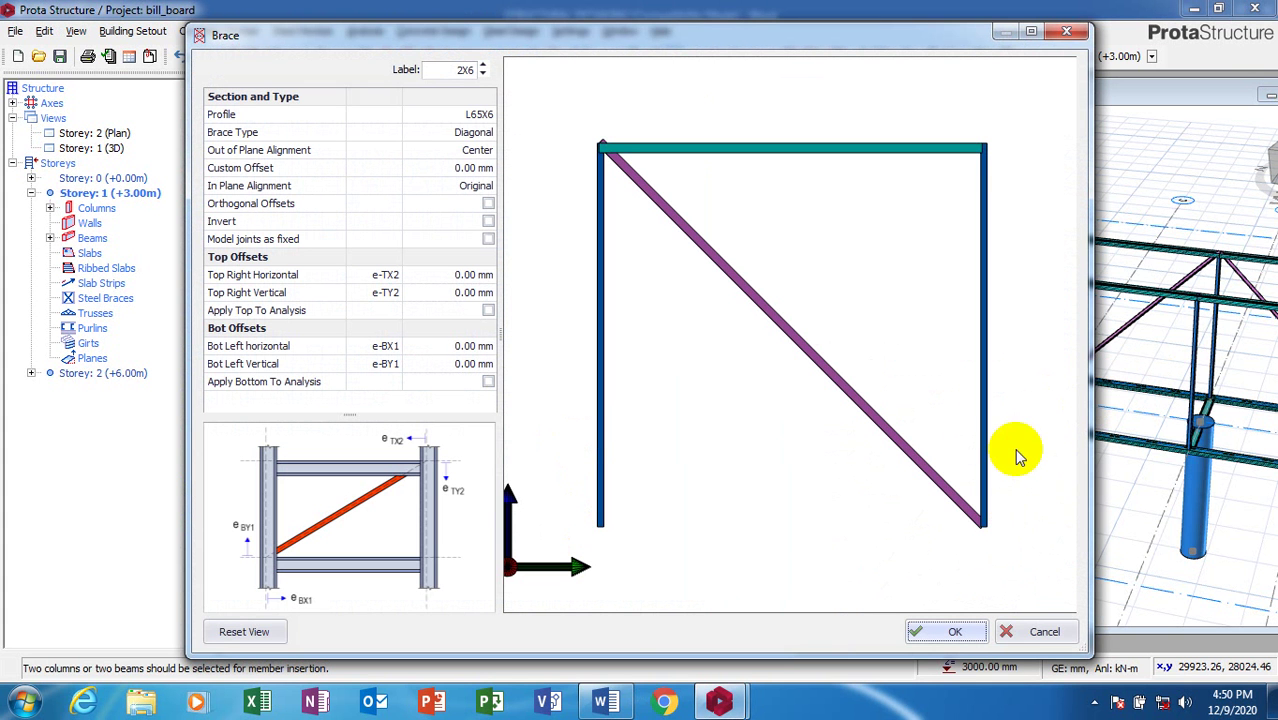
left_click_drag(838, 42, 670, 48)
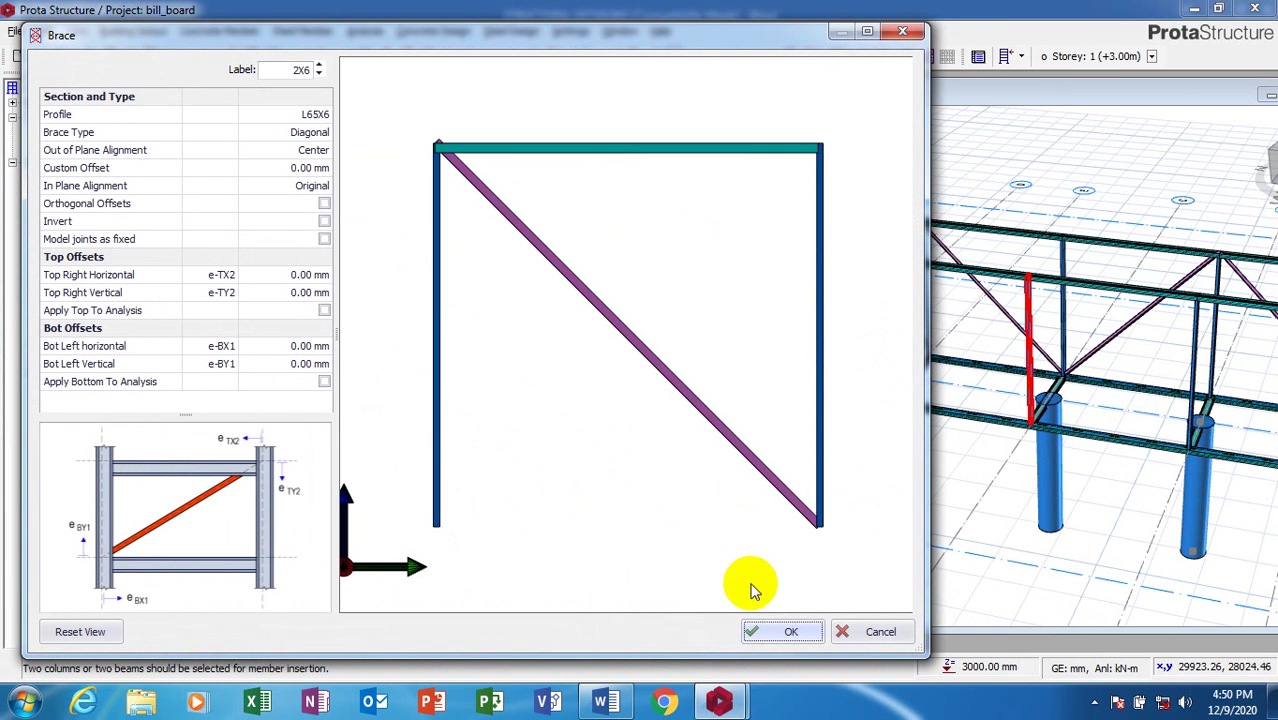
left_click(773, 636)
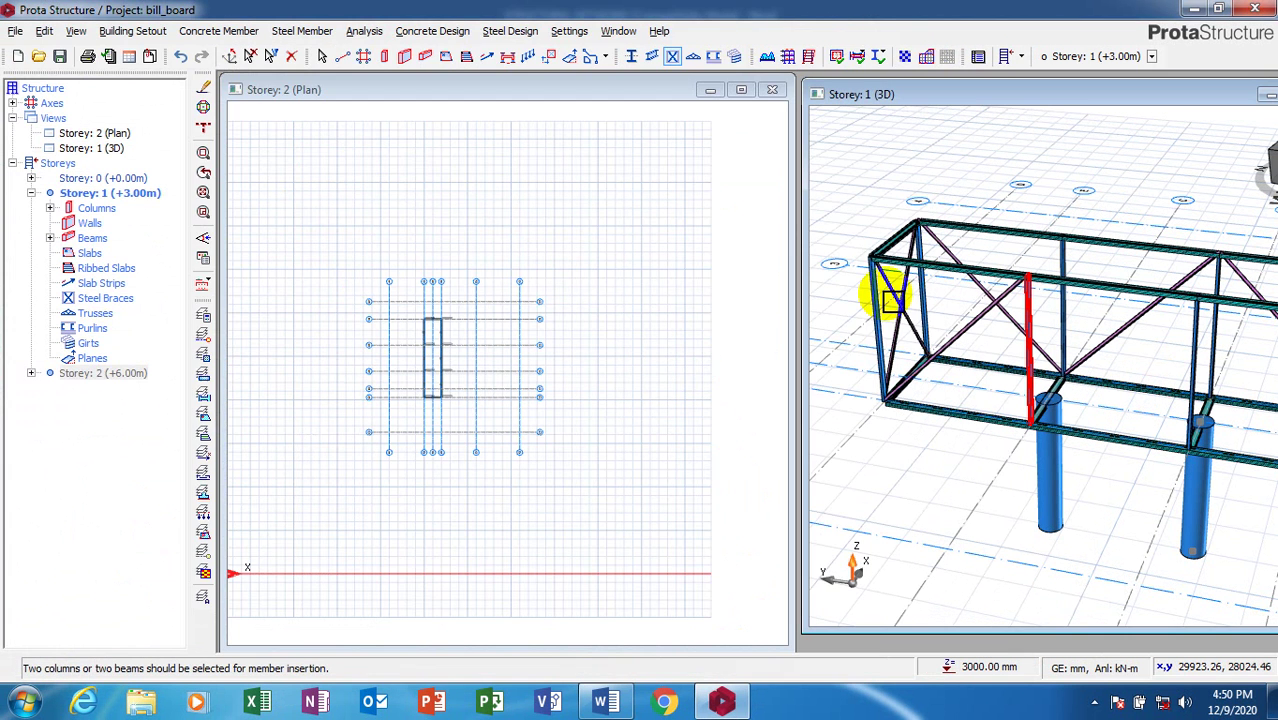
middle_click_drag(980, 350, 1057, 194)
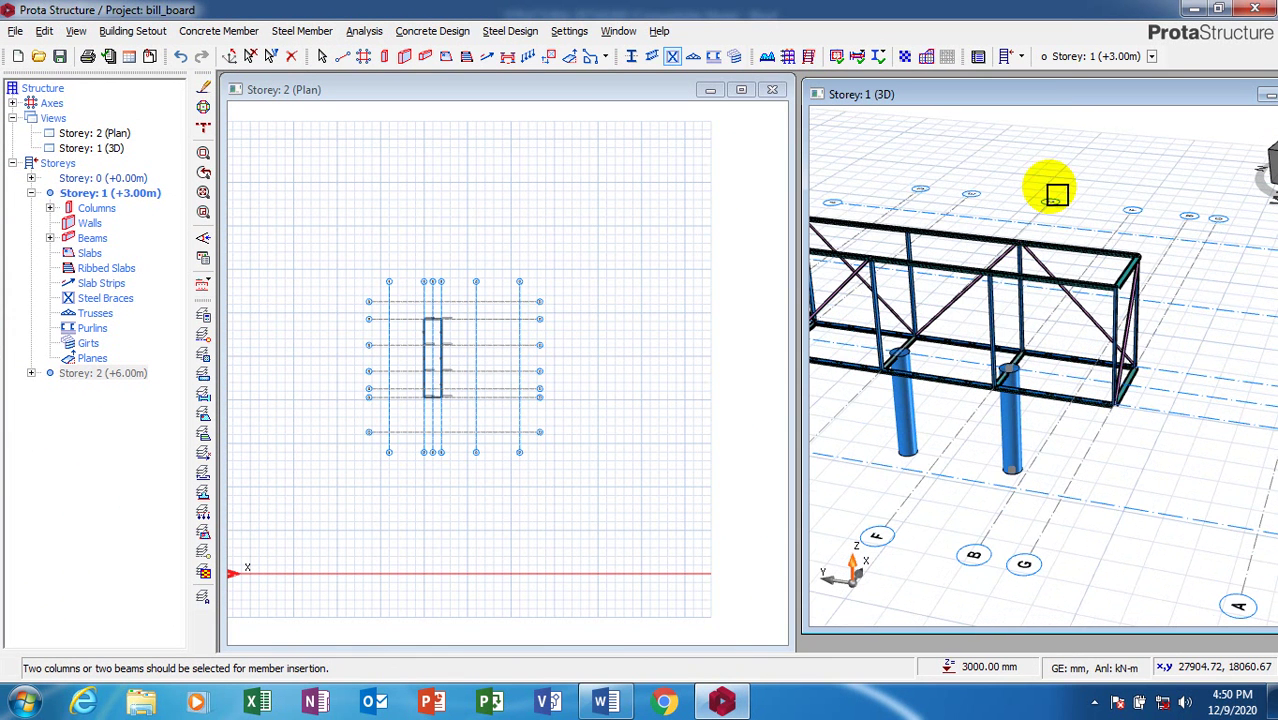
left_click(672, 58)
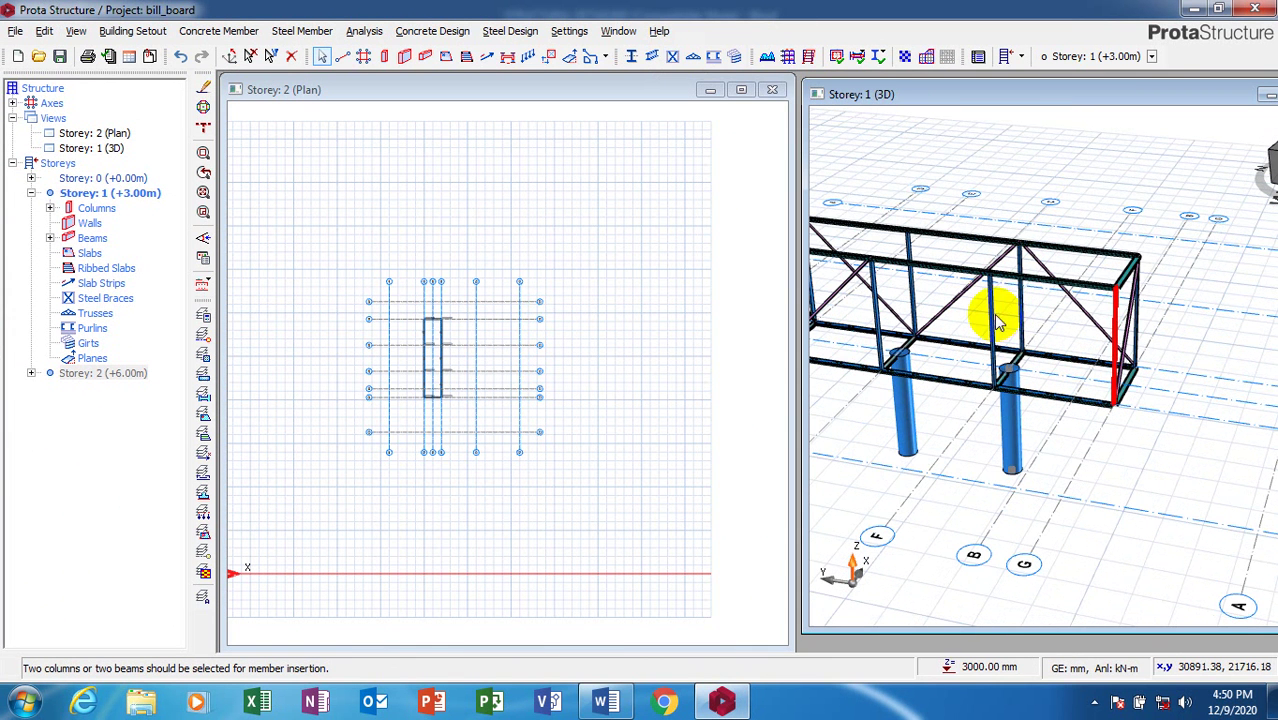
left_click(997, 320)
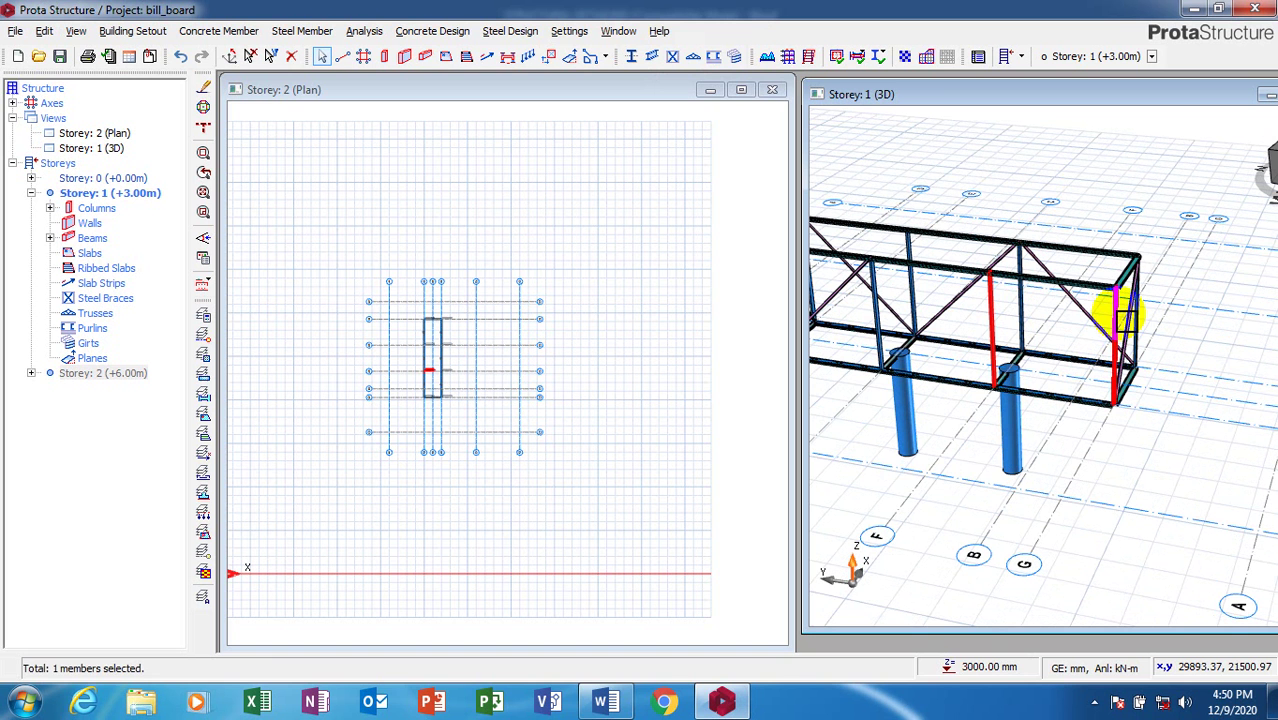
left_click(1041, 284)
left_click(651, 57)
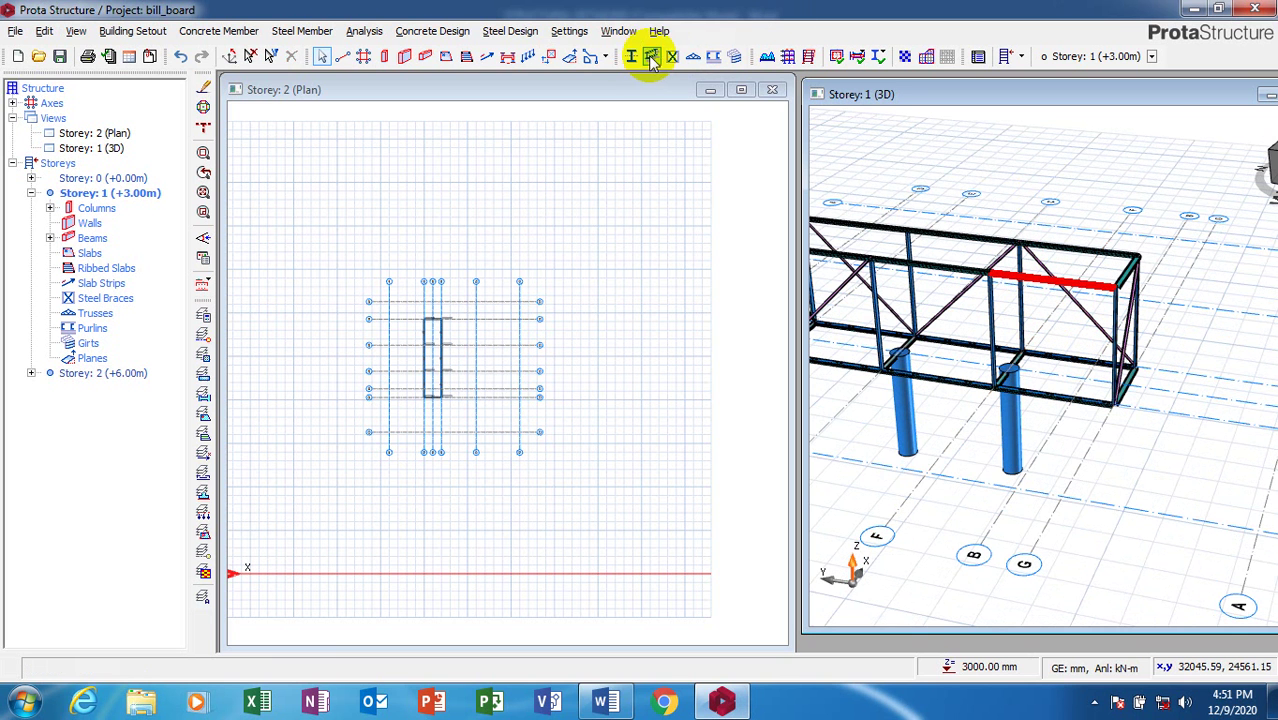
- Insert an L65X6 Diagonal brace with Invert disabled between the upper columns of the other end bay on the same long side
left_click(672, 57)
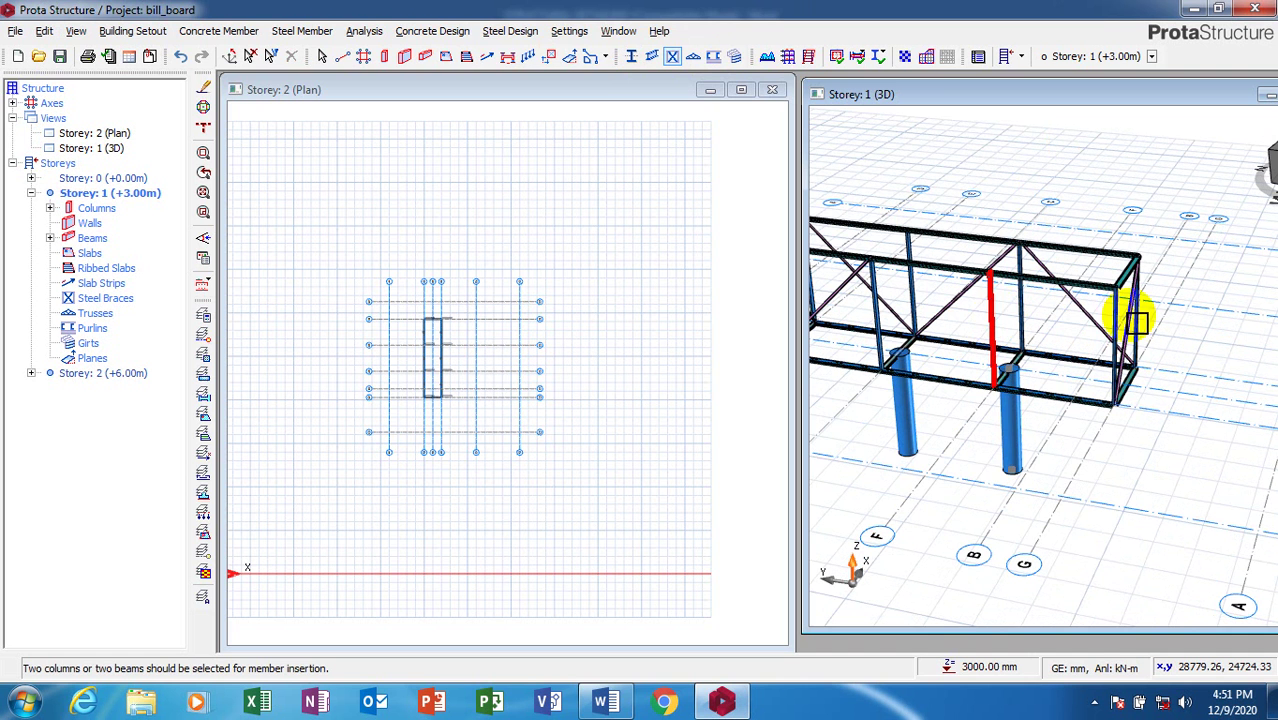
left_click(1064, 345)
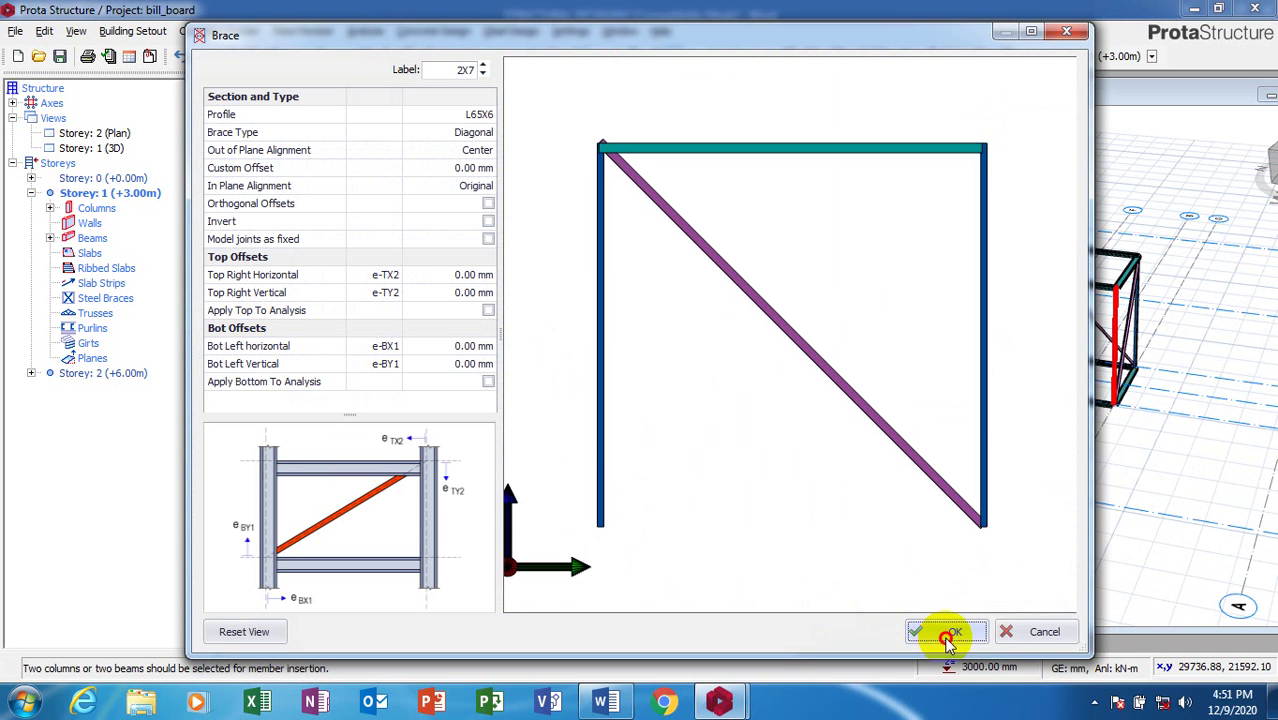
left_click(943, 630)
- Insert an L65X6 Diagonal brace with Invert disabled between the two middle upper columns of the same long side, and save the project
middle_click_drag(1056, 394, 943, 291)
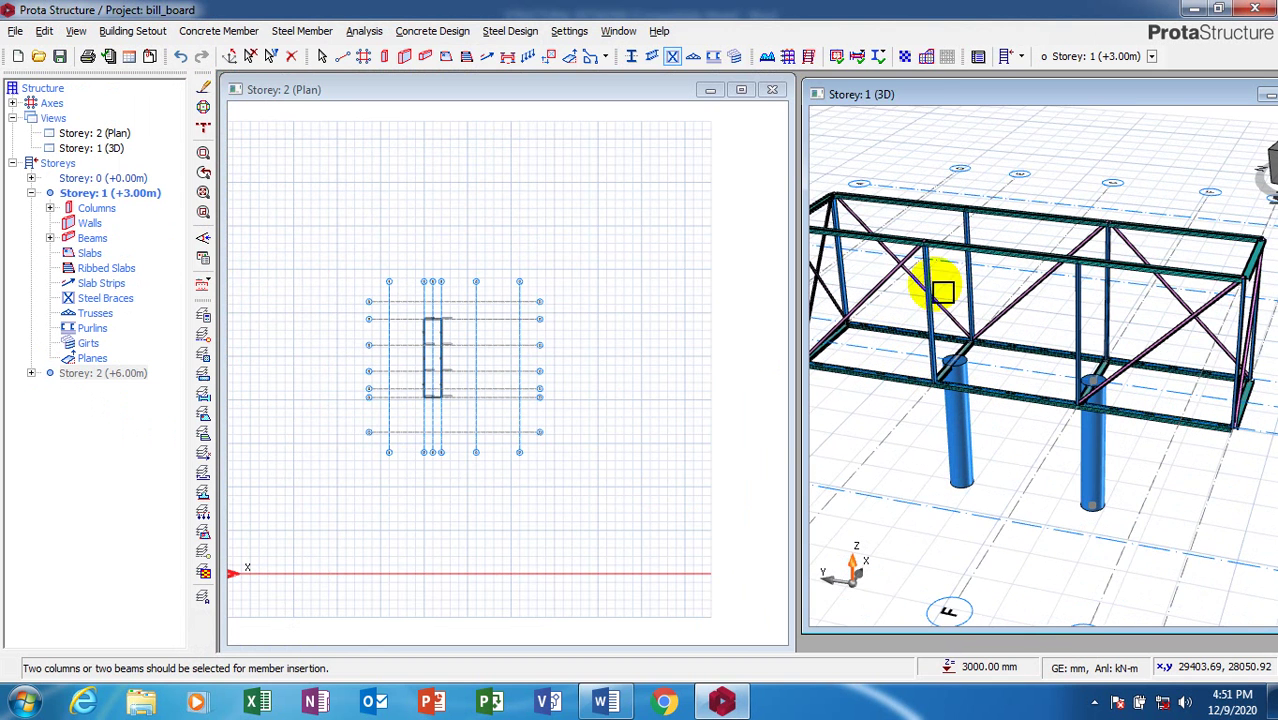
left_click(674, 57)
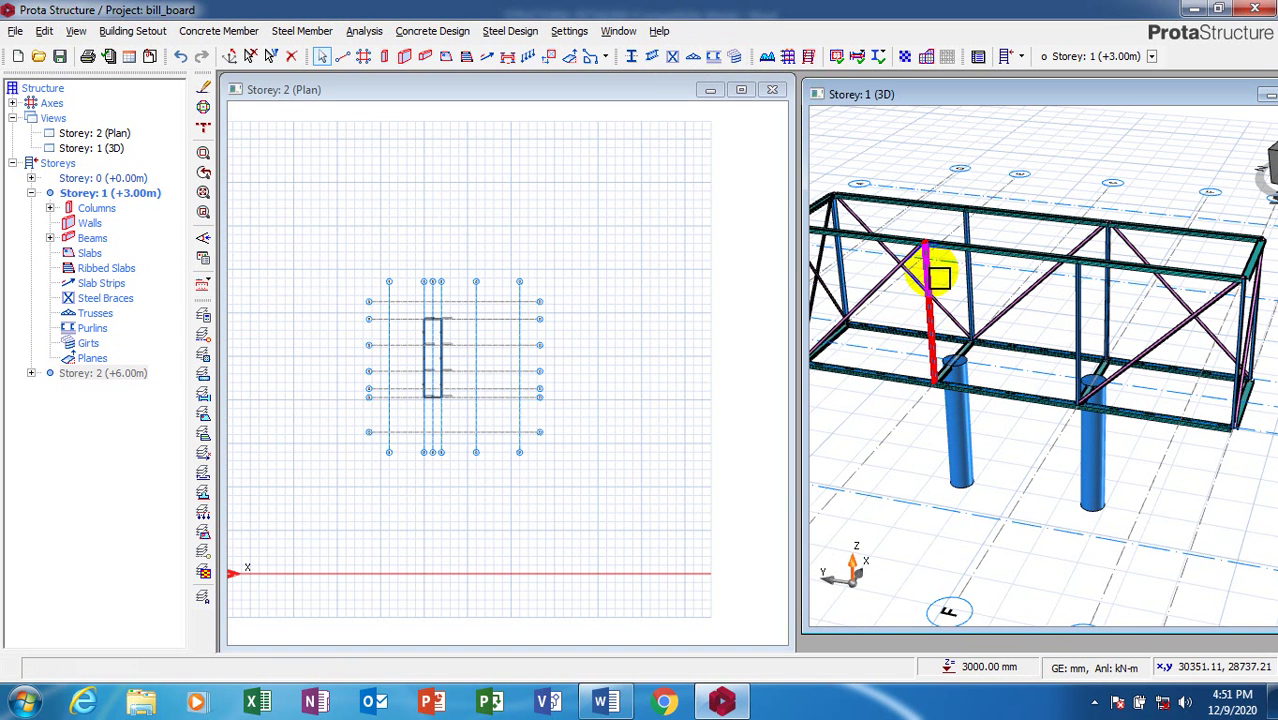
left_click(1078, 296)
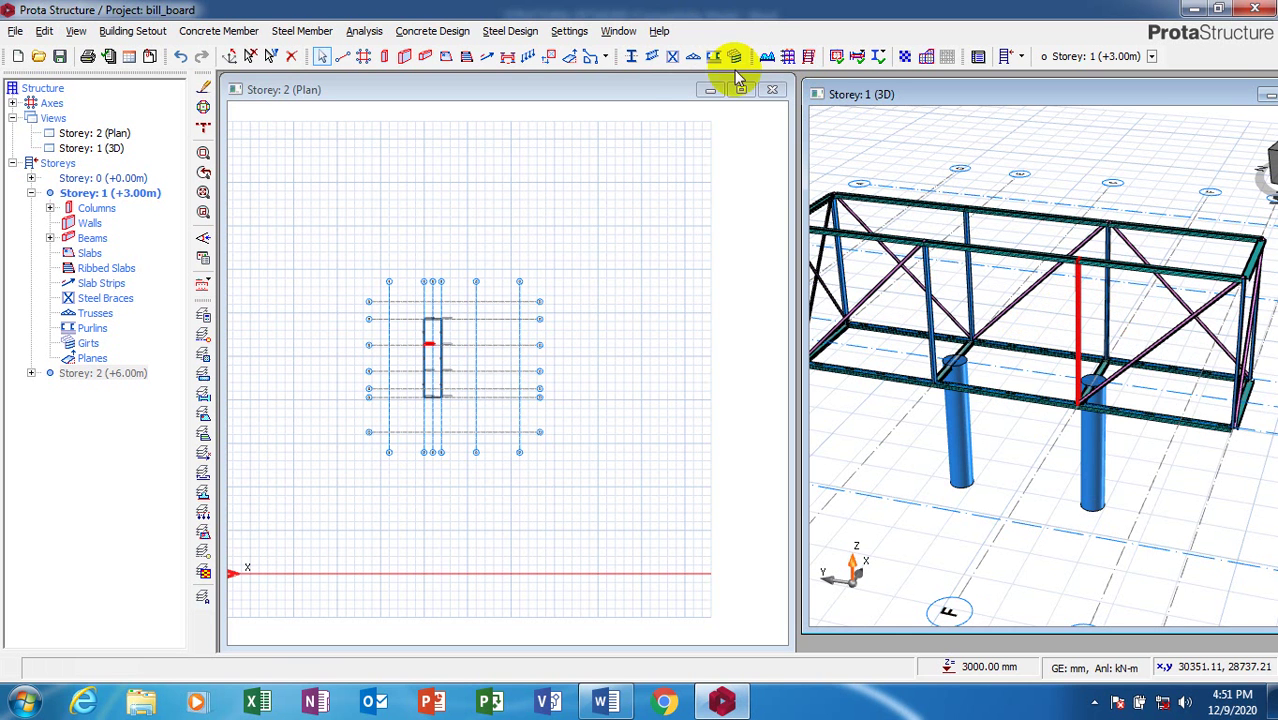
left_click(672, 57)
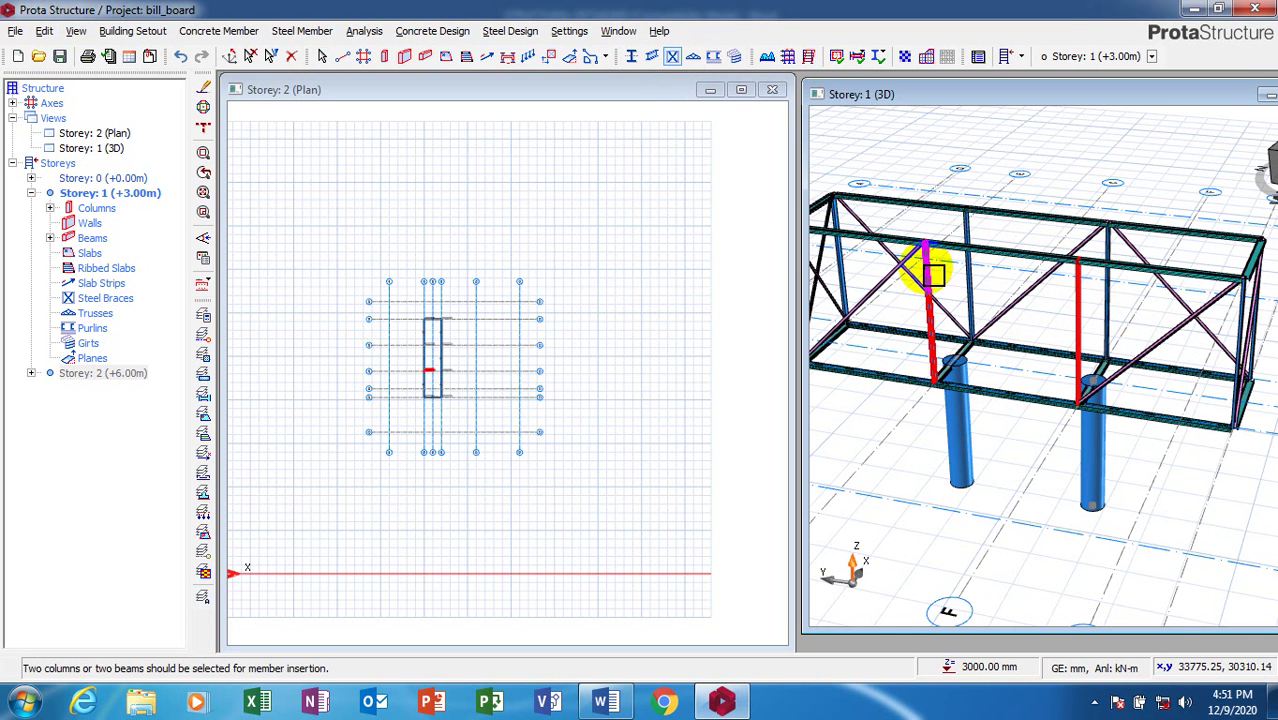
left_click(1083, 300)
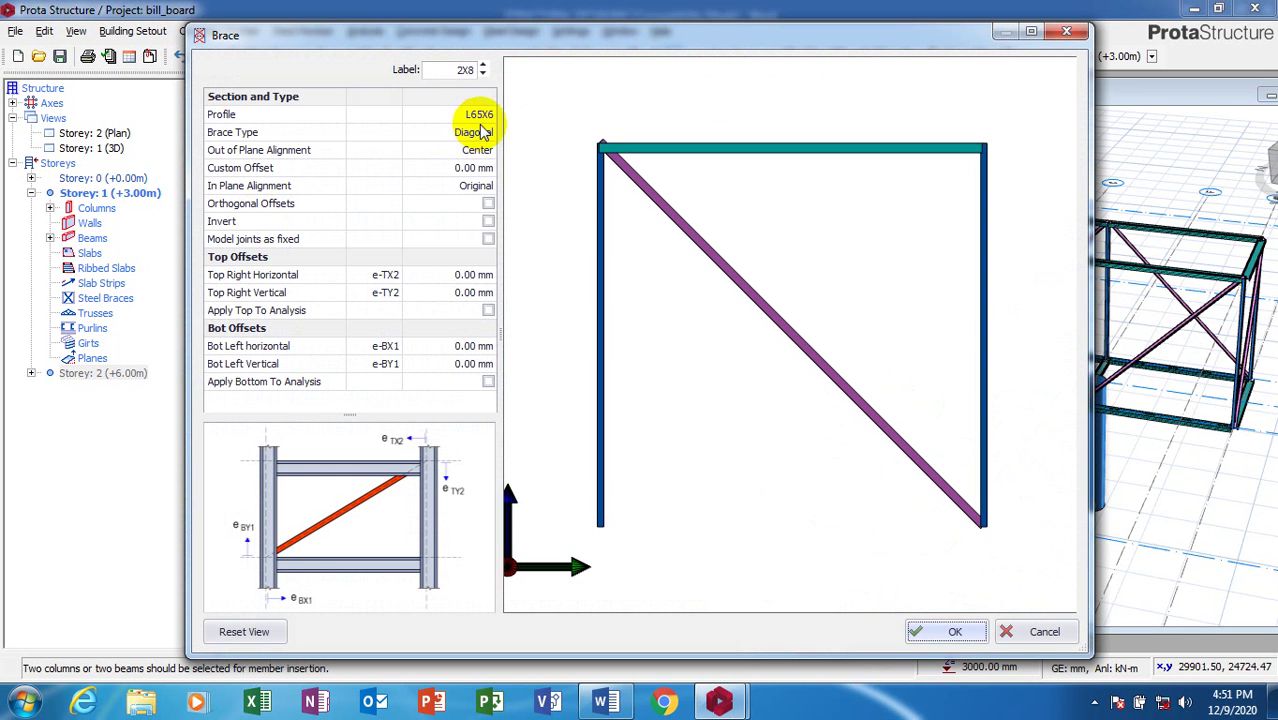
left_click(487, 136)
left_click(485, 134)
left_click(471, 162)
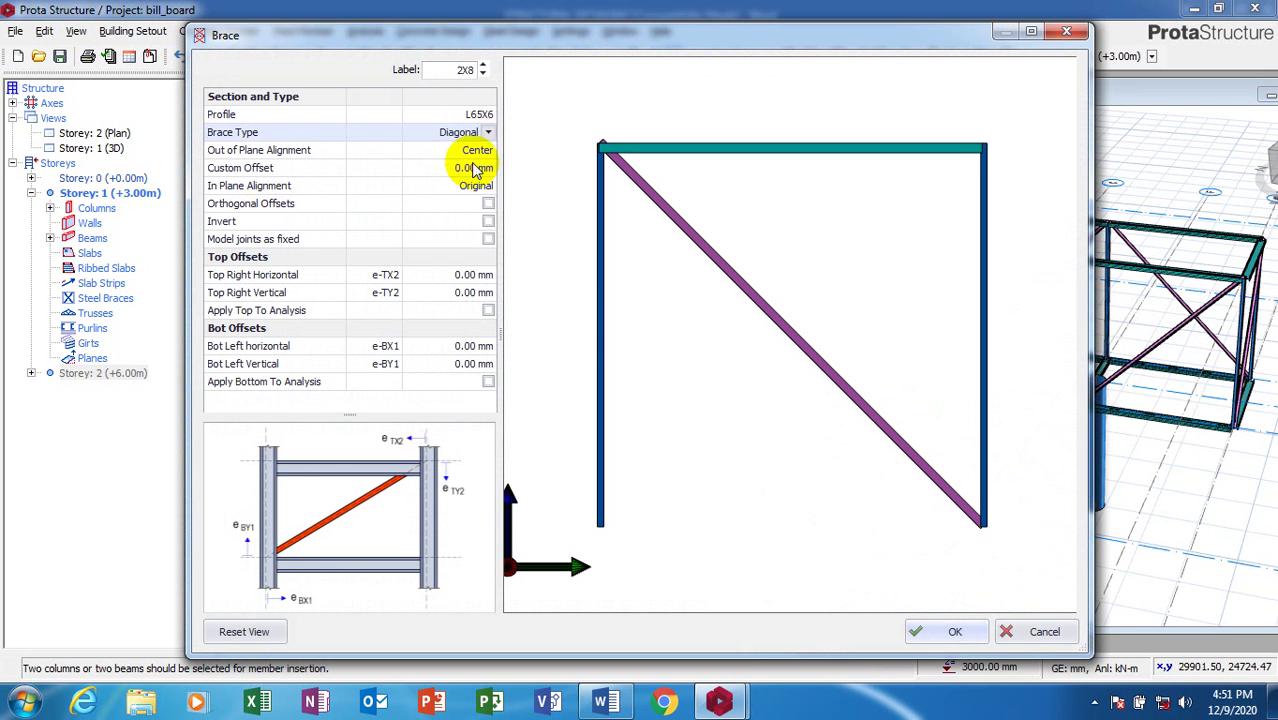
left_click(952, 631)
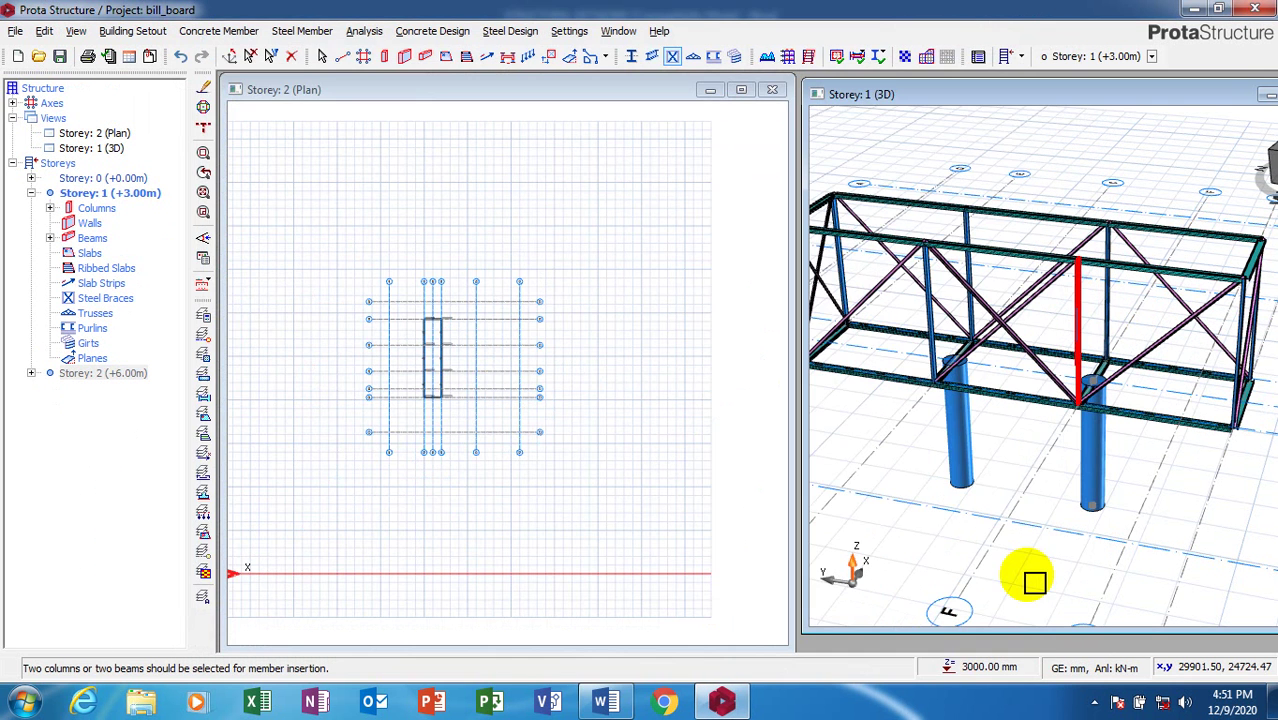
left_click(1018, 355)
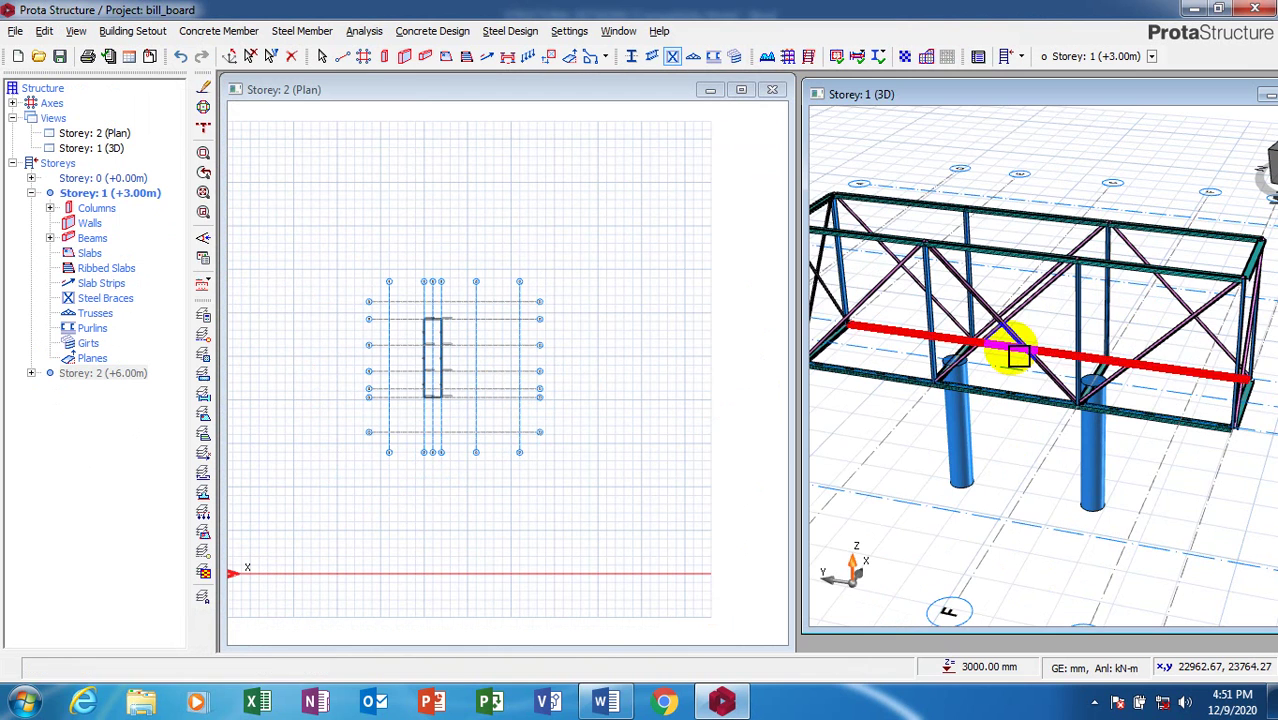
middle_click_drag(1036, 352, 950, 125)
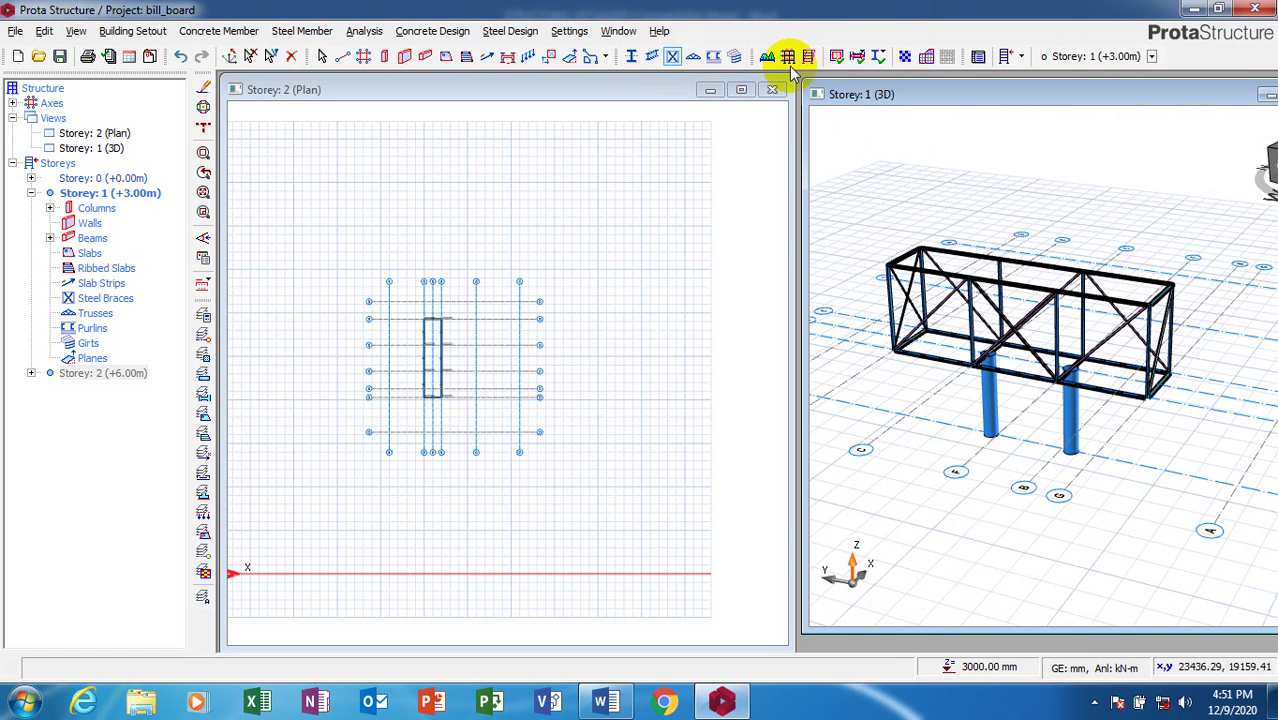
key("ctrl+s")
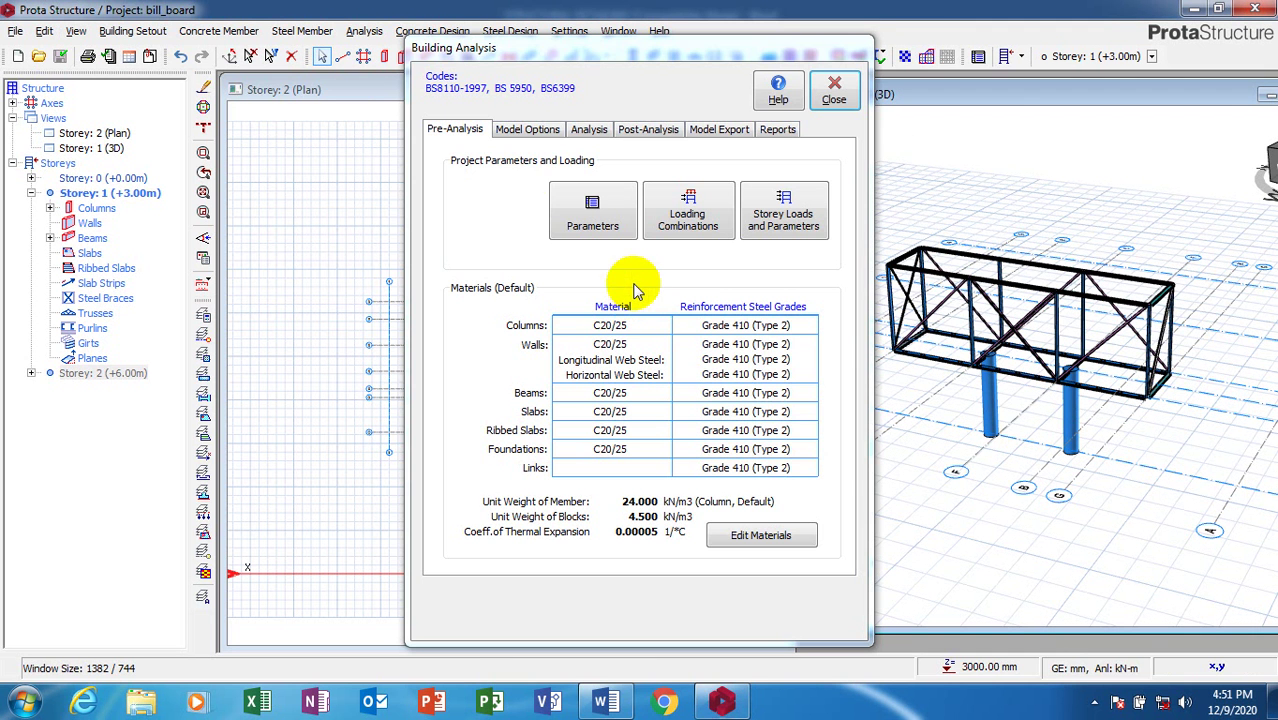
- Try S275 as the default material for steel columns and steel beams, and discard the material changes
left_click(755, 539)
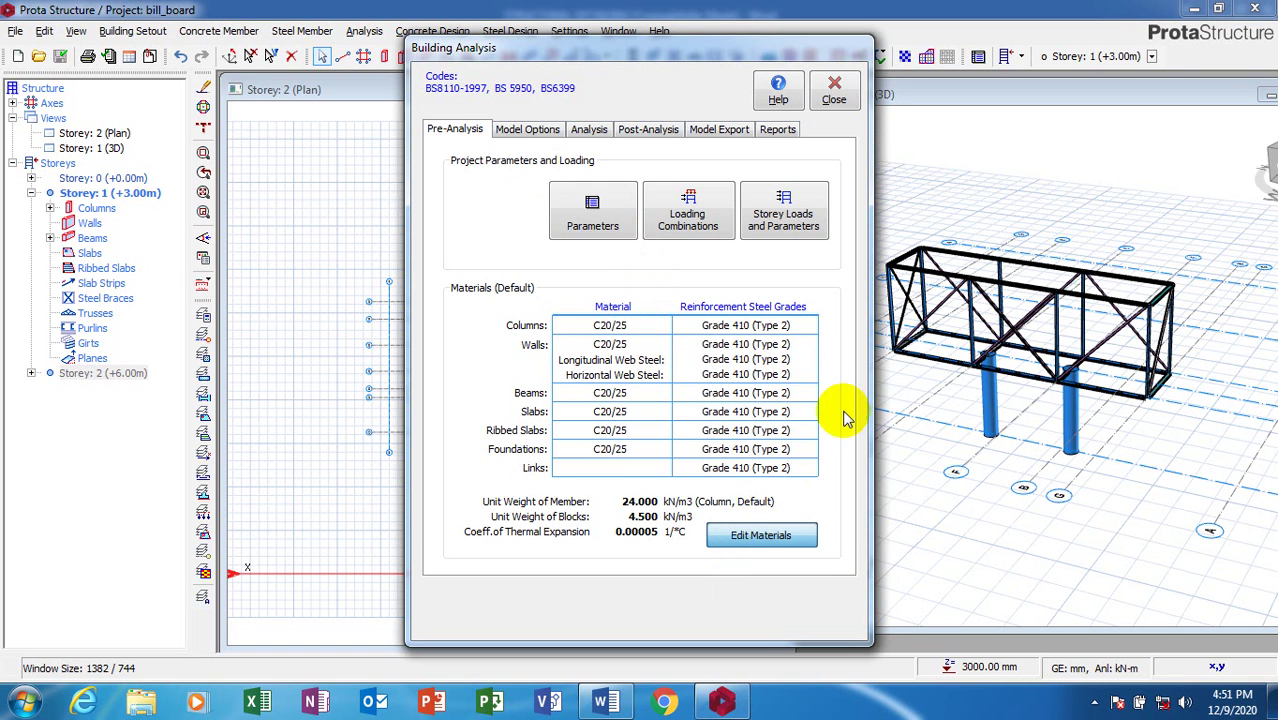
left_click(758, 540)
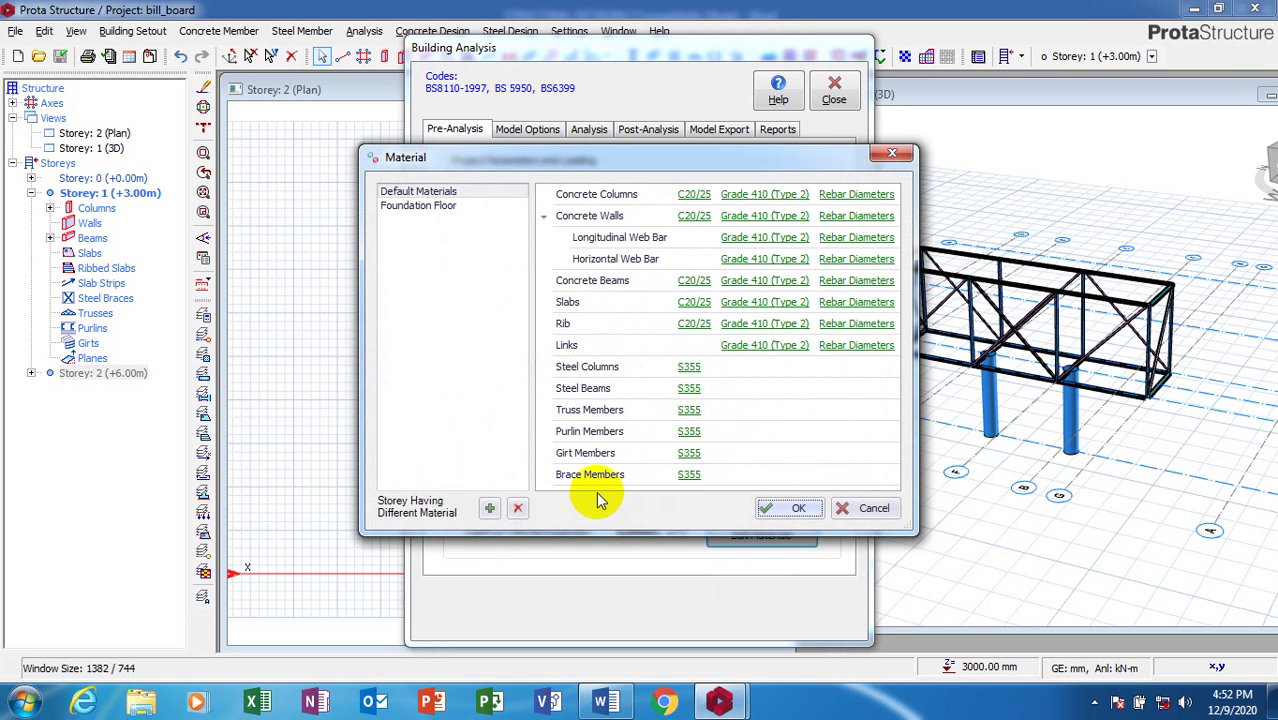
left_click(690, 370)
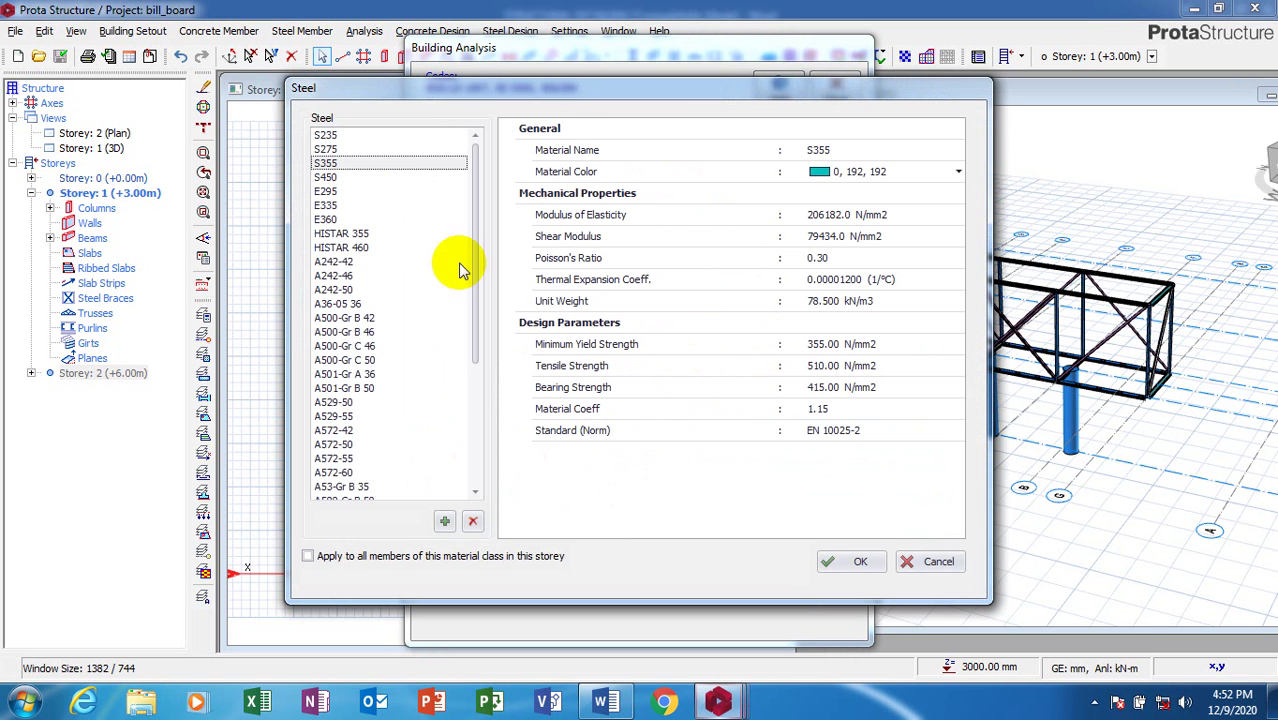
left_click(327, 149)
left_click(860, 561)
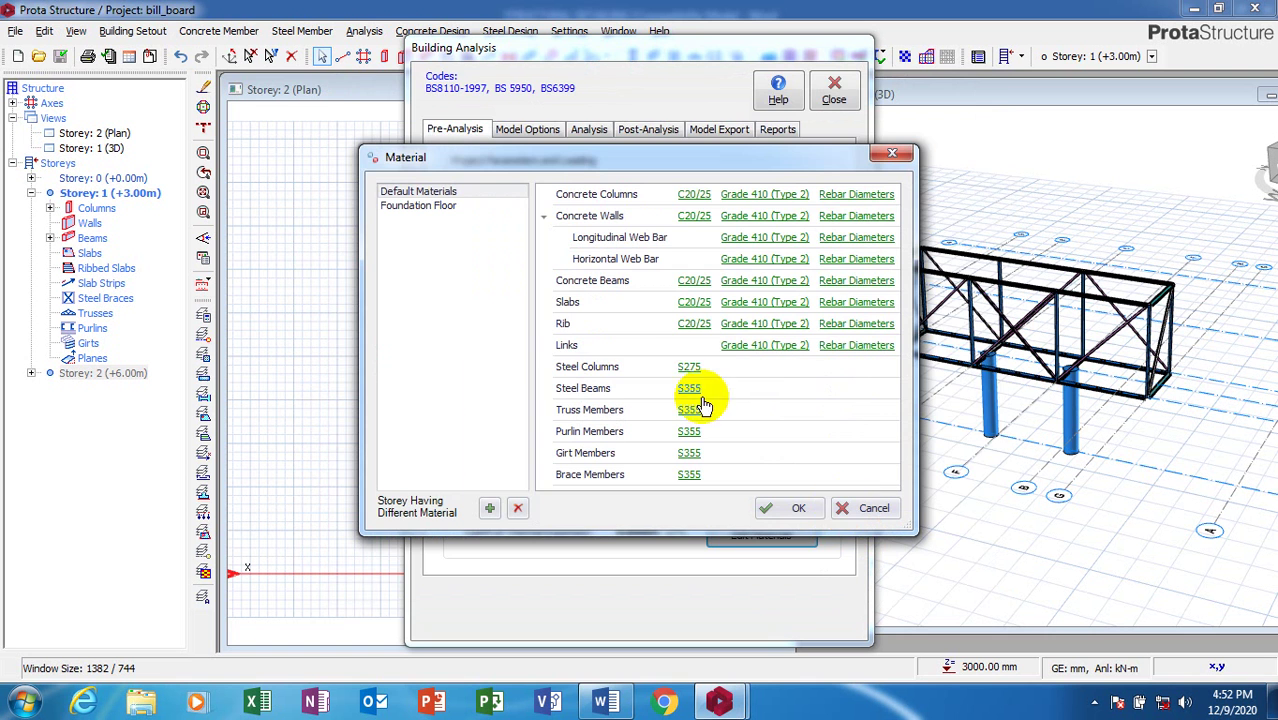
left_click(689, 388)
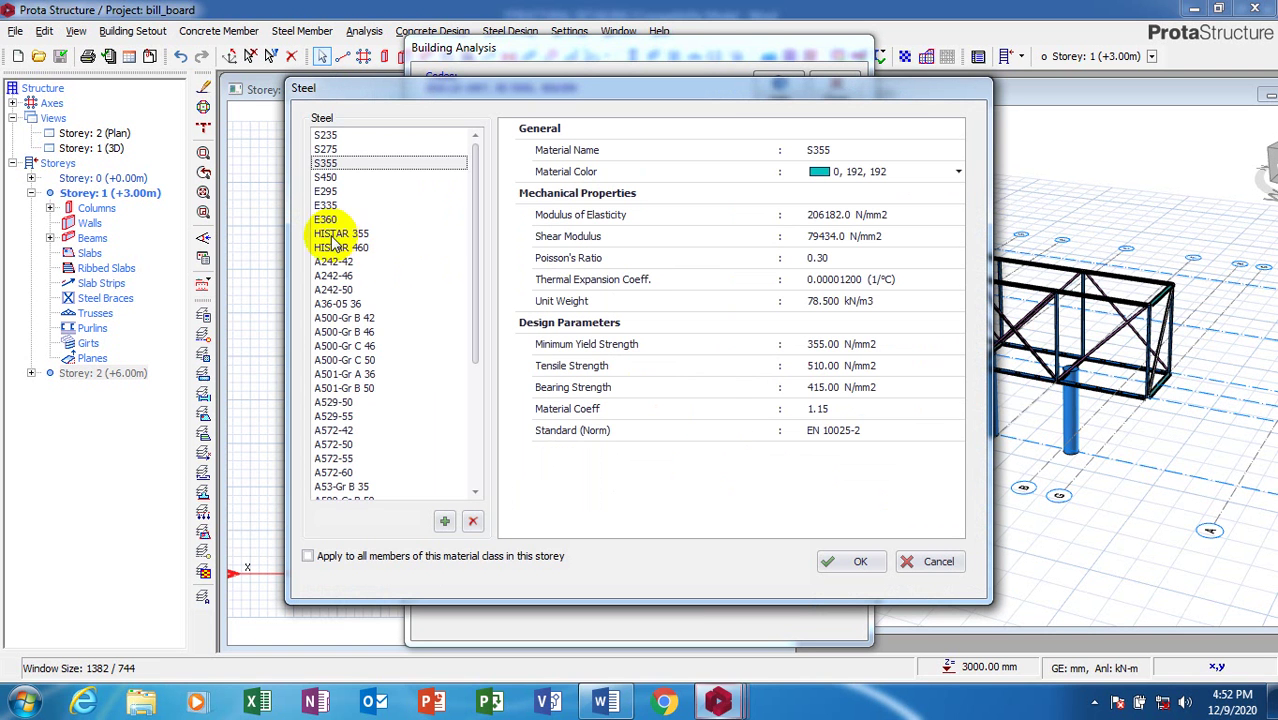
left_click(327, 149)
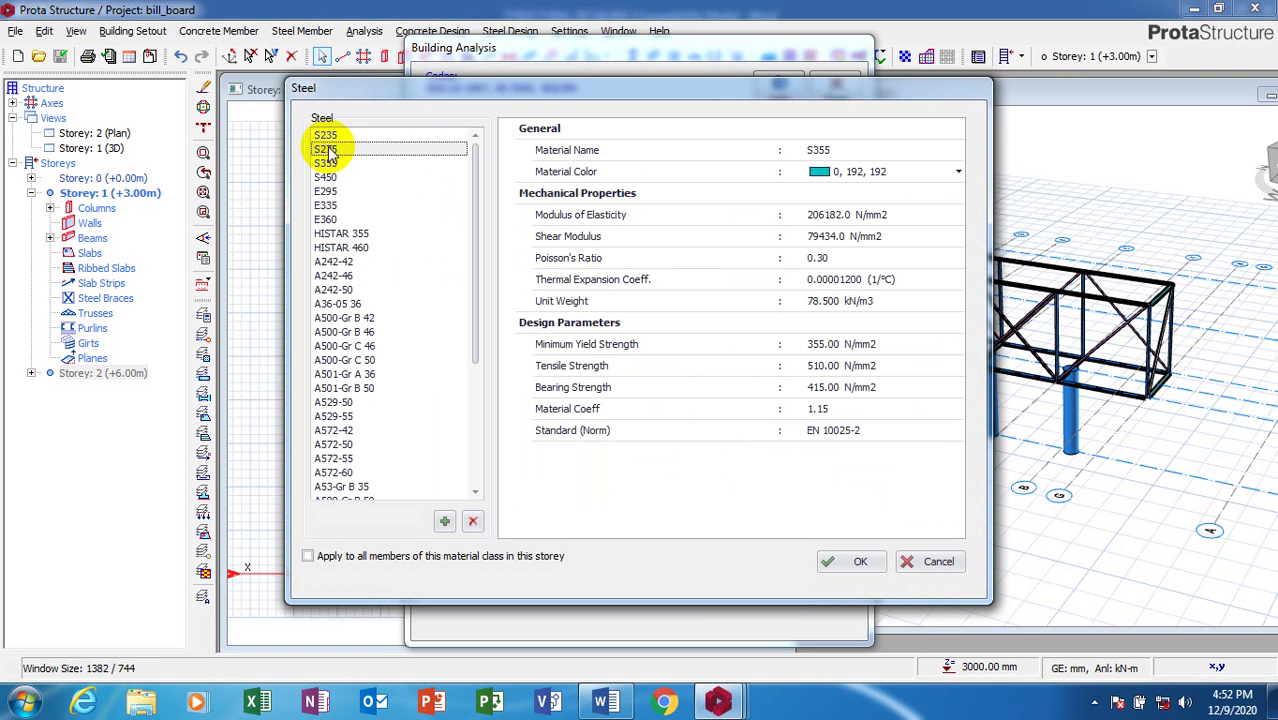
left_click(860, 561)
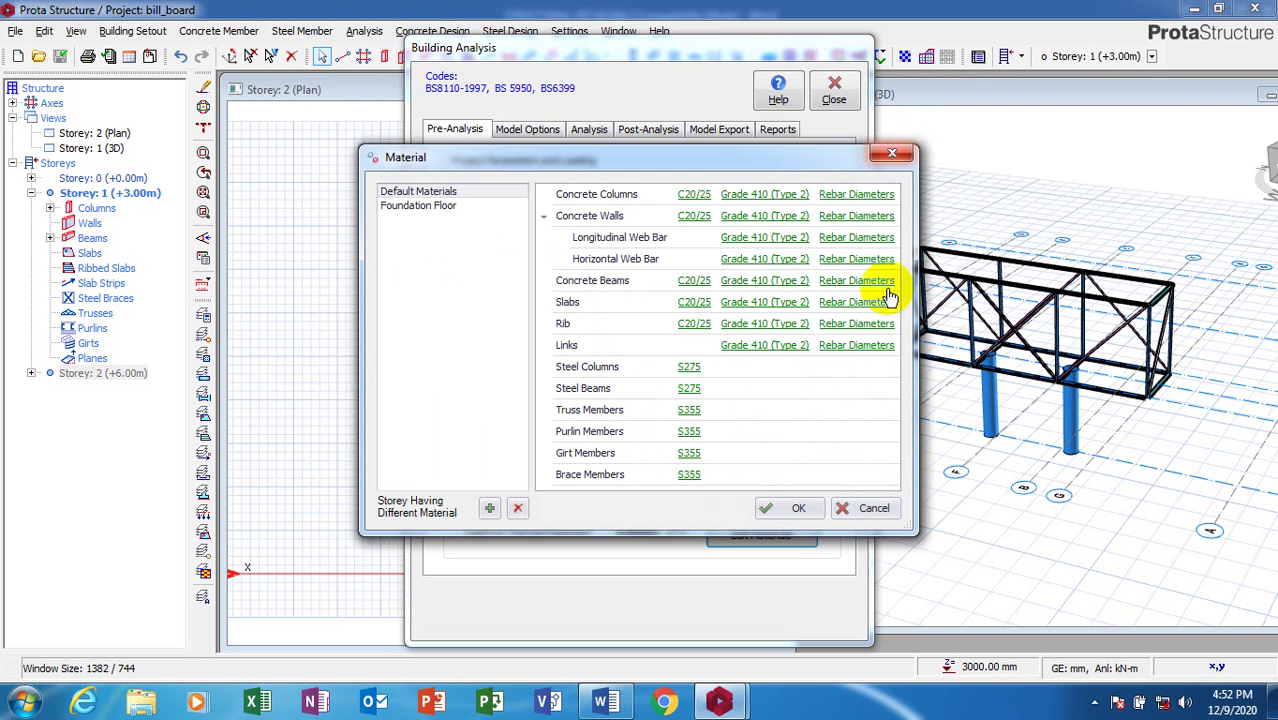
left_click(865, 509)
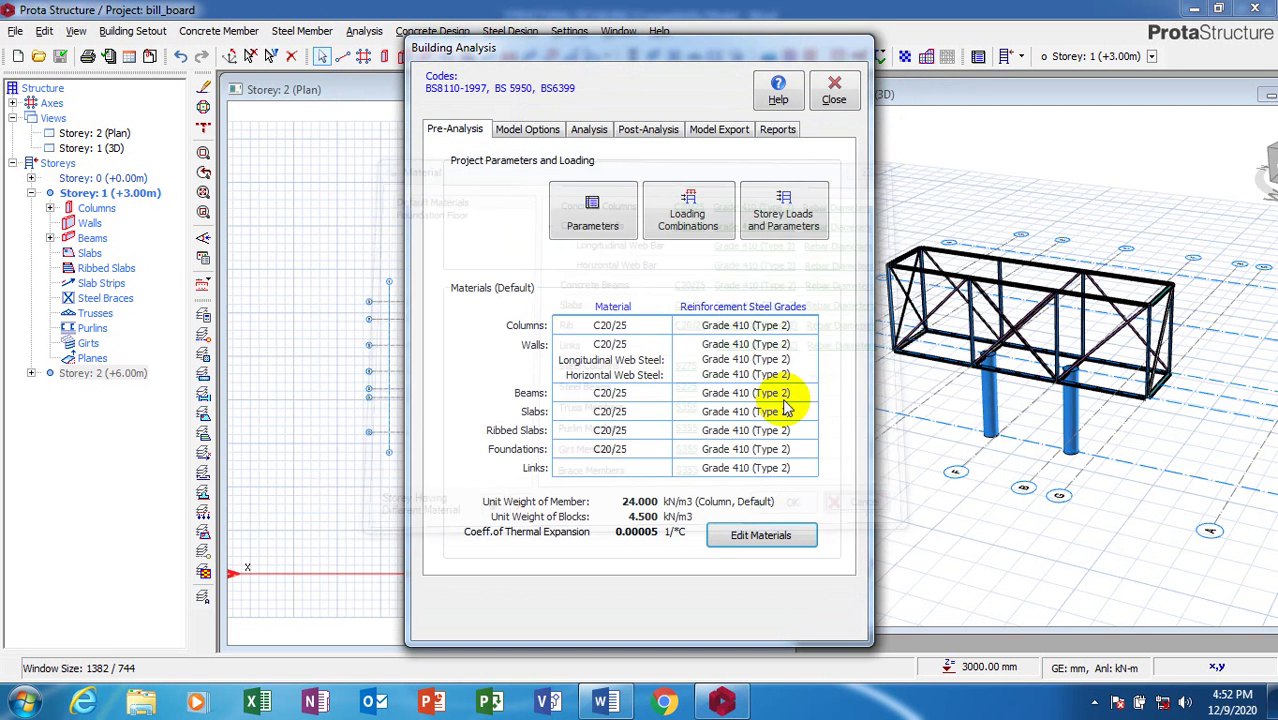
- Review the project's design code, foundation, lateral loading, lateral drift and title parameters
left_click(593, 213)
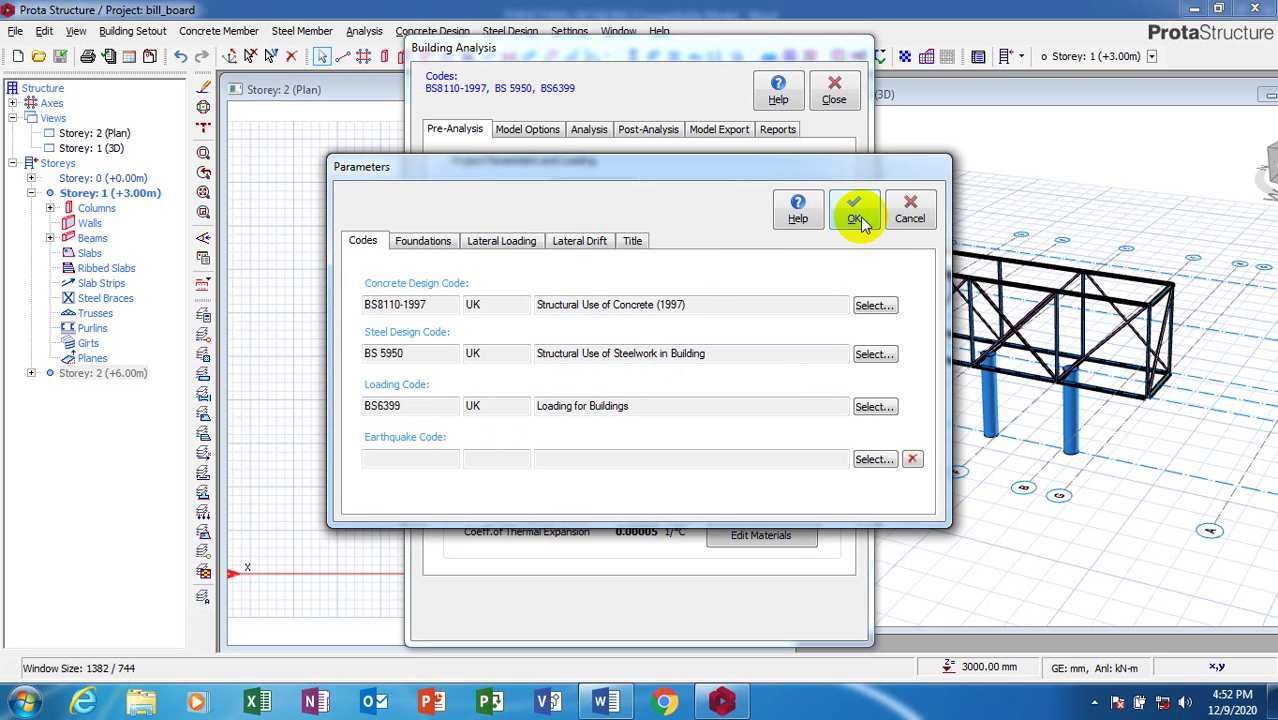
left_click(418, 241)
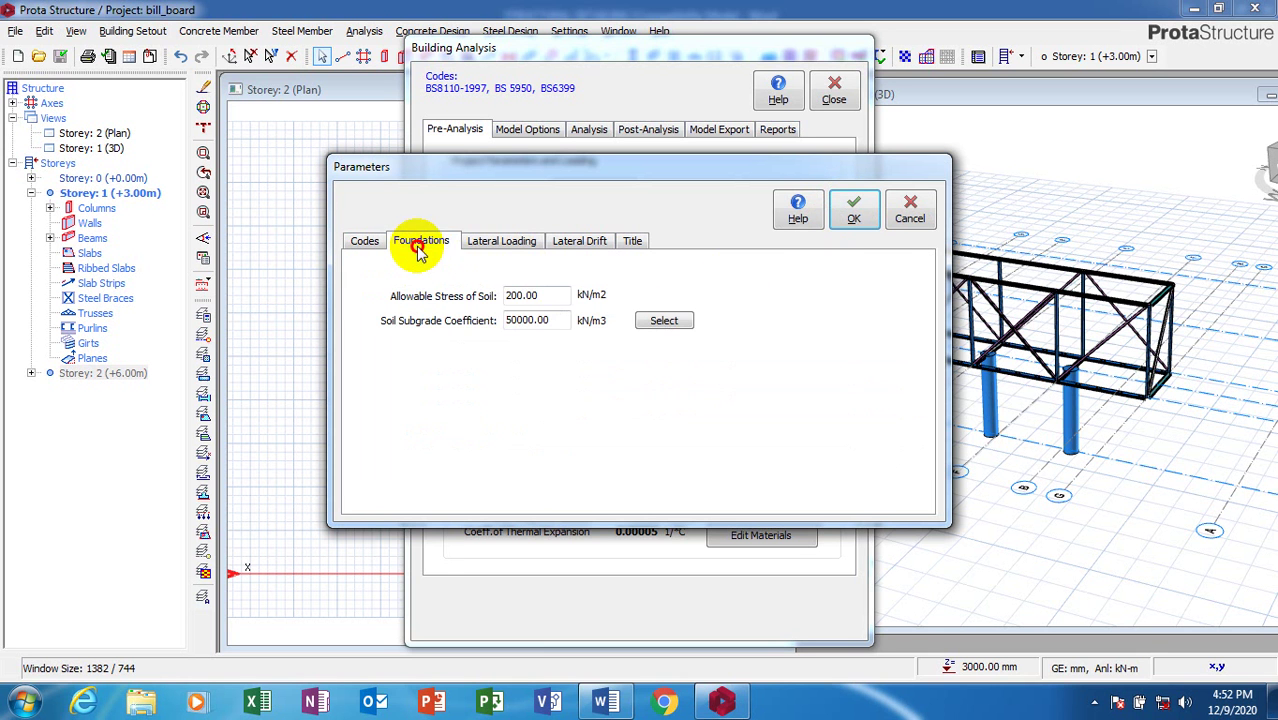
left_click(528, 244)
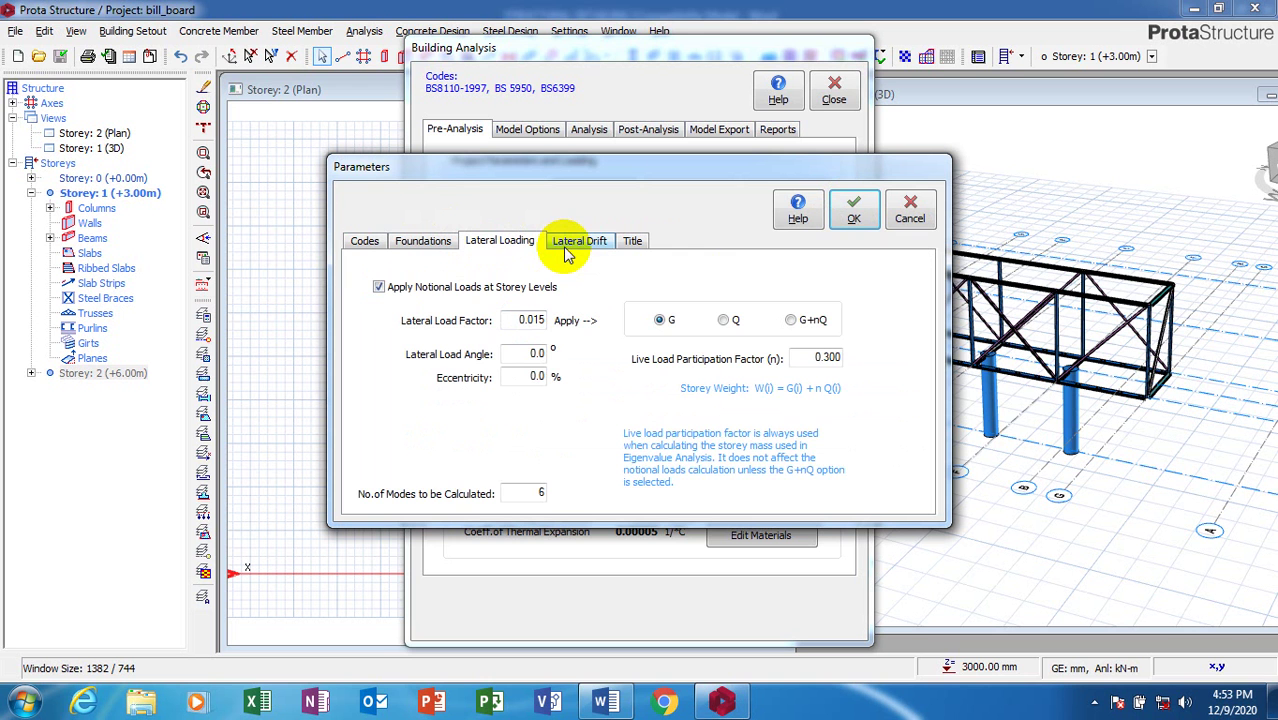
left_click(566, 252)
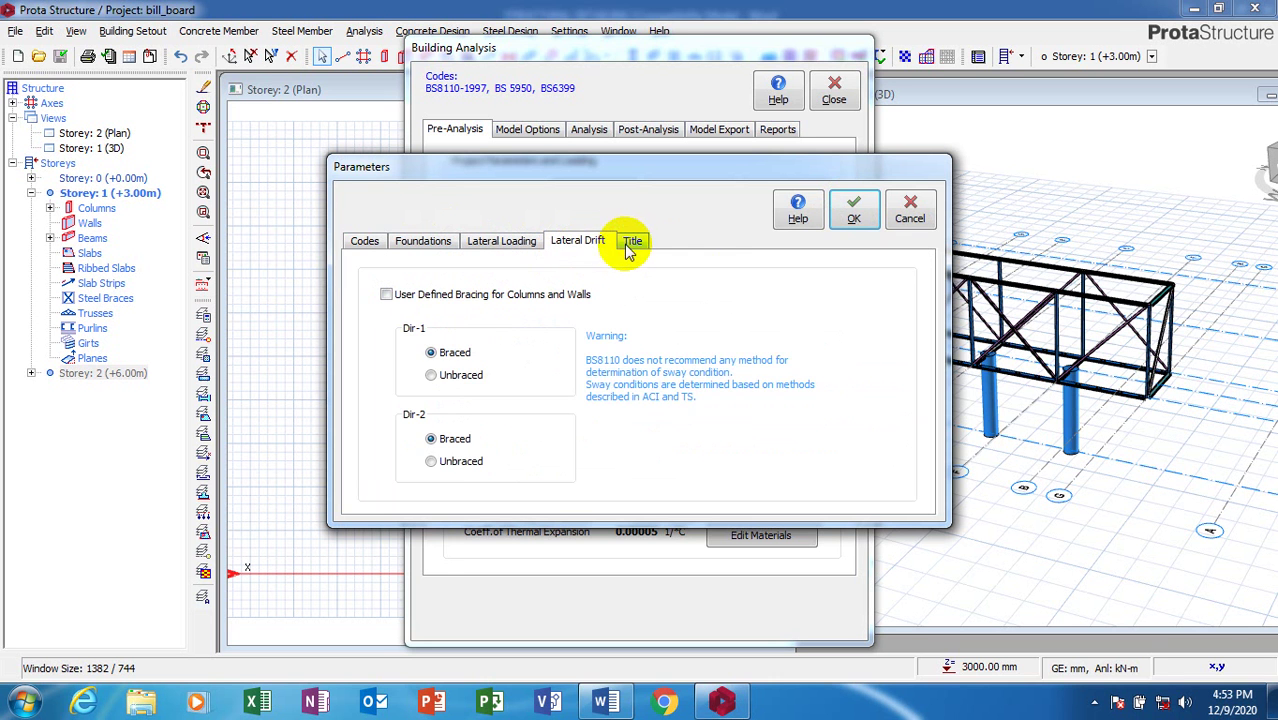
left_click(631, 249)
left_click(576, 246)
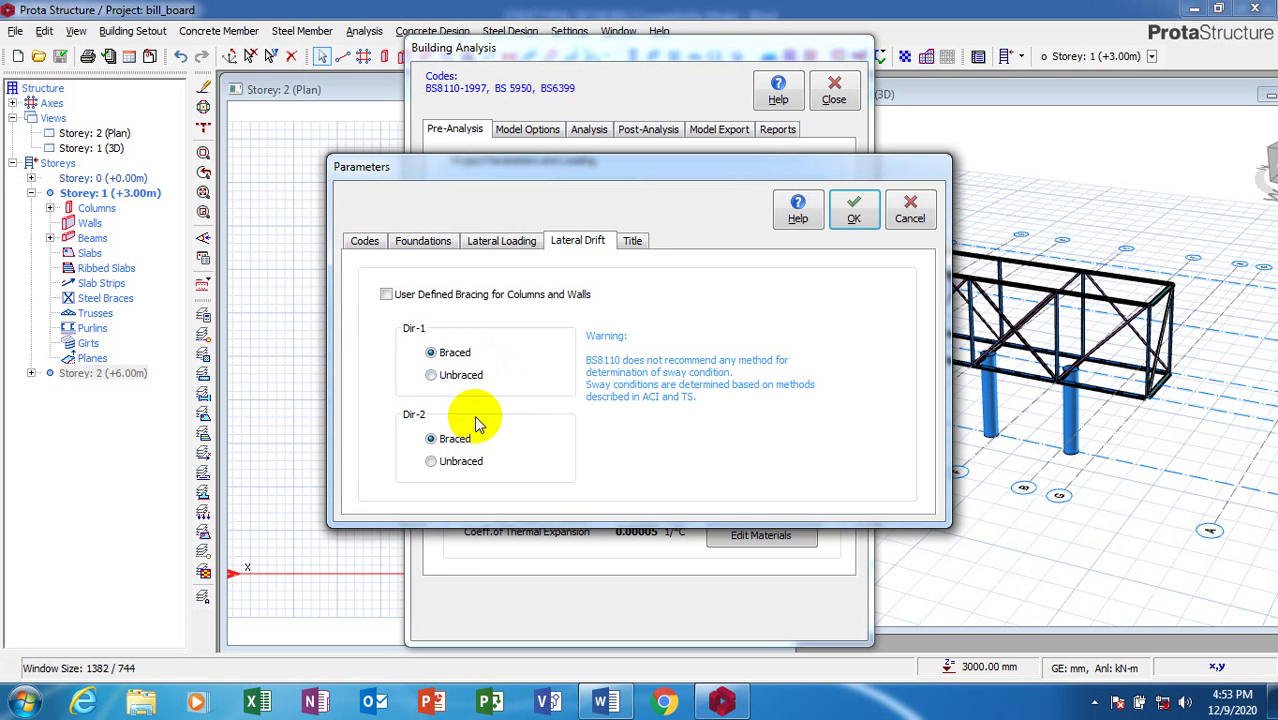
- Try Unbraced for Dir-1 and Dir-2 lateral drift, restore Braced in both directions, and accept the parameters
left_click(456, 375)
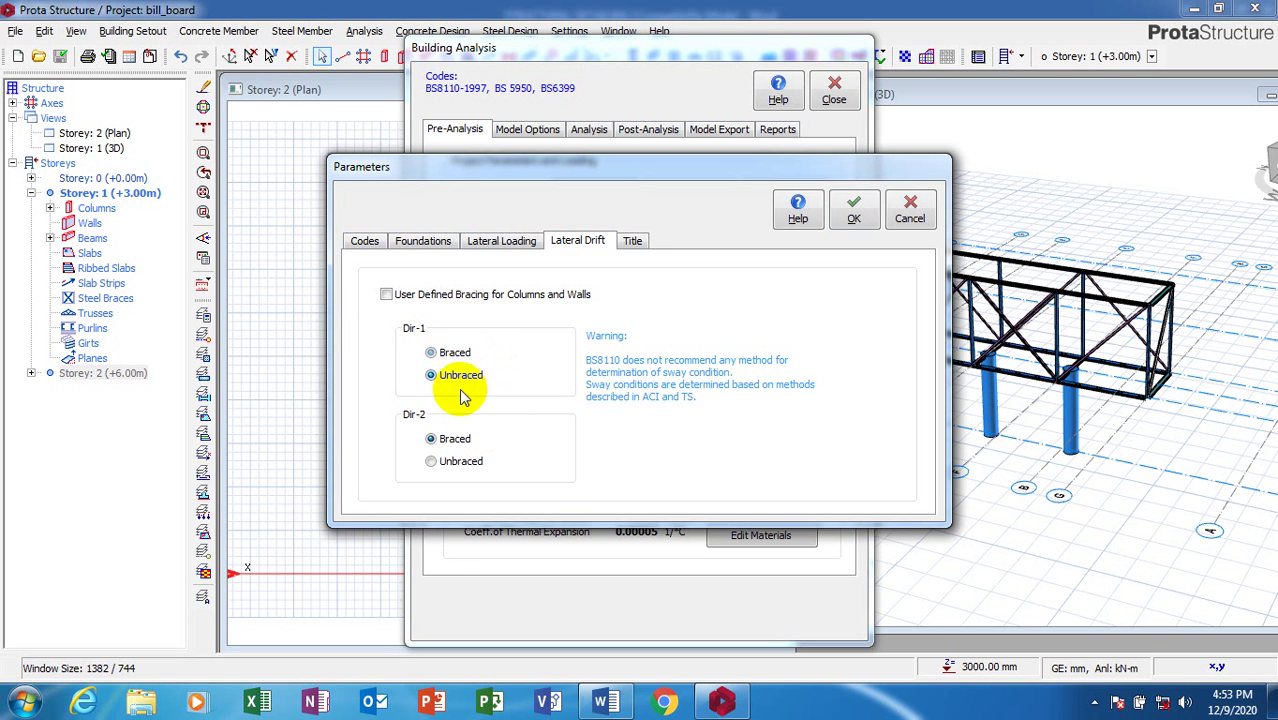
left_click(460, 459)
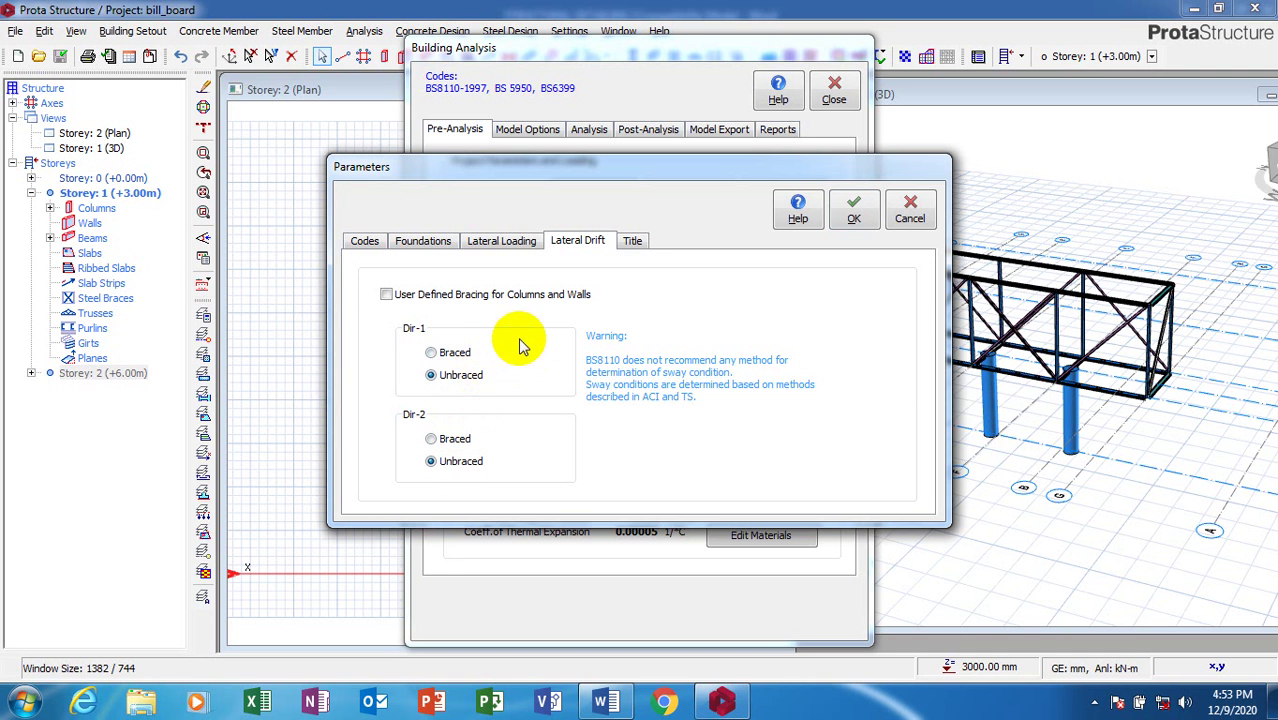
left_click(453, 355)
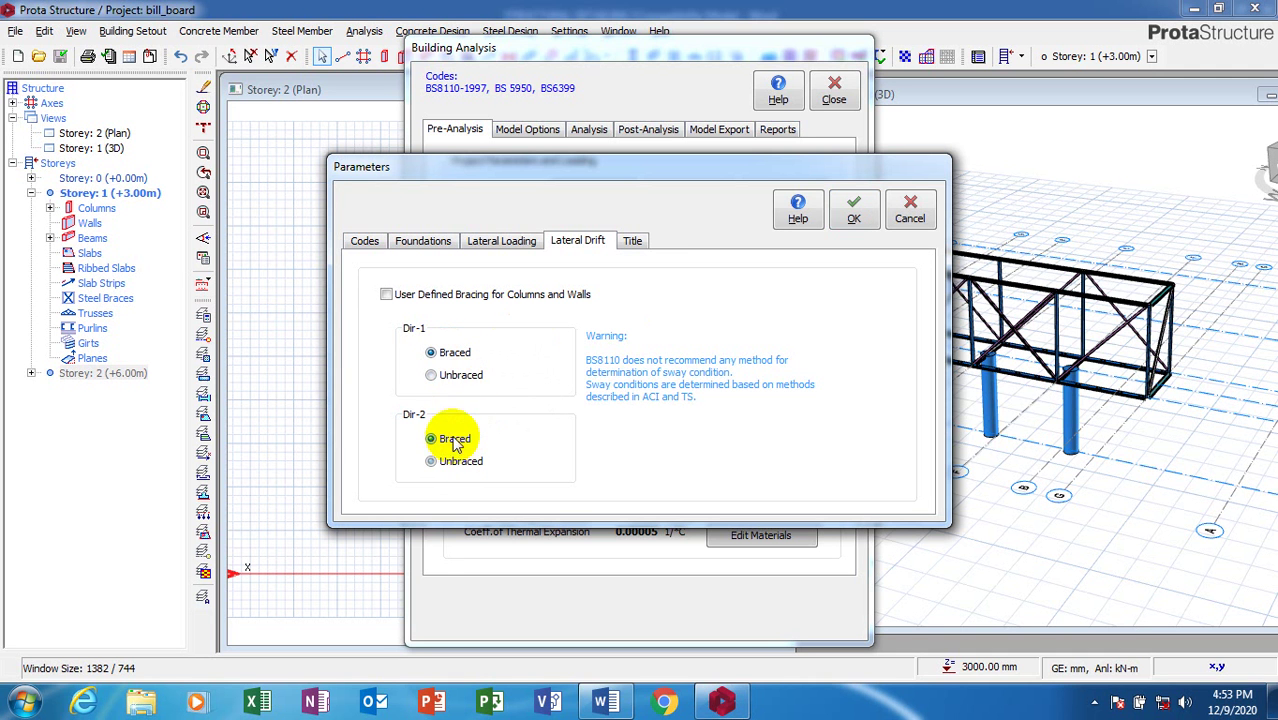
left_click(853, 218)
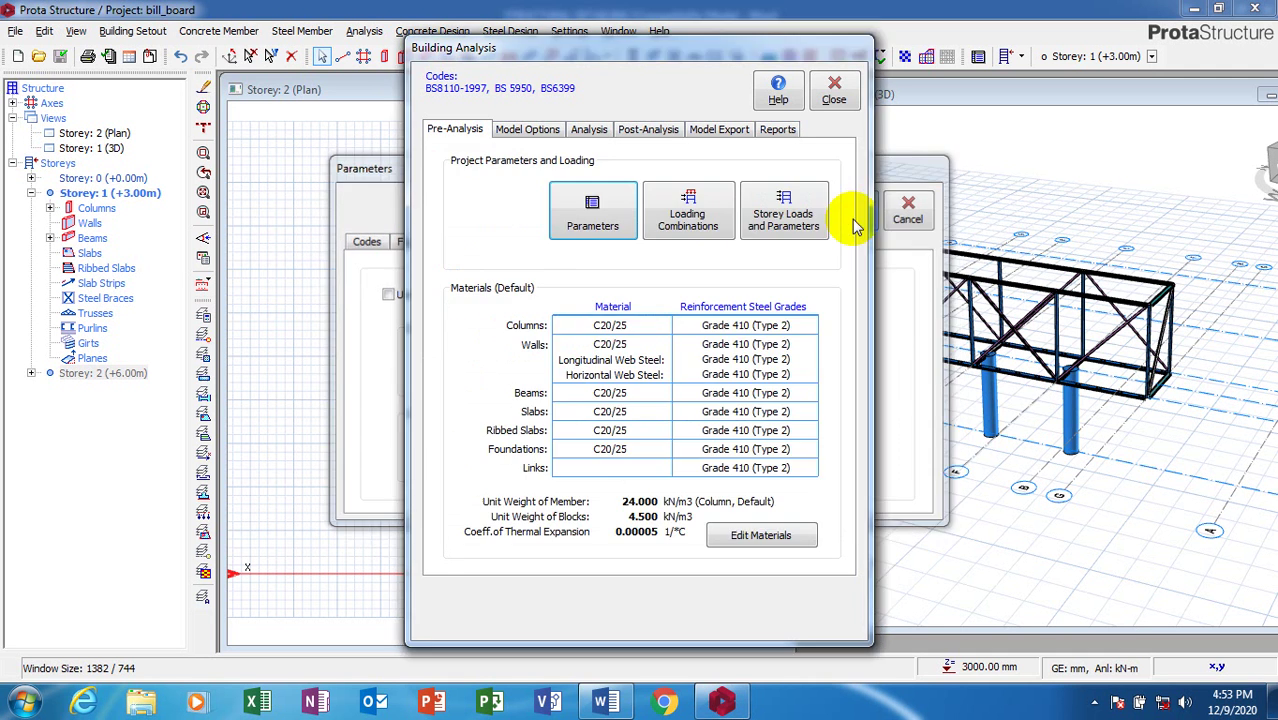
- Generate load combinations automatically with dead, live, pattern and notional loading, using separate combinations for steel member design, and accept them
left_click(683, 228)
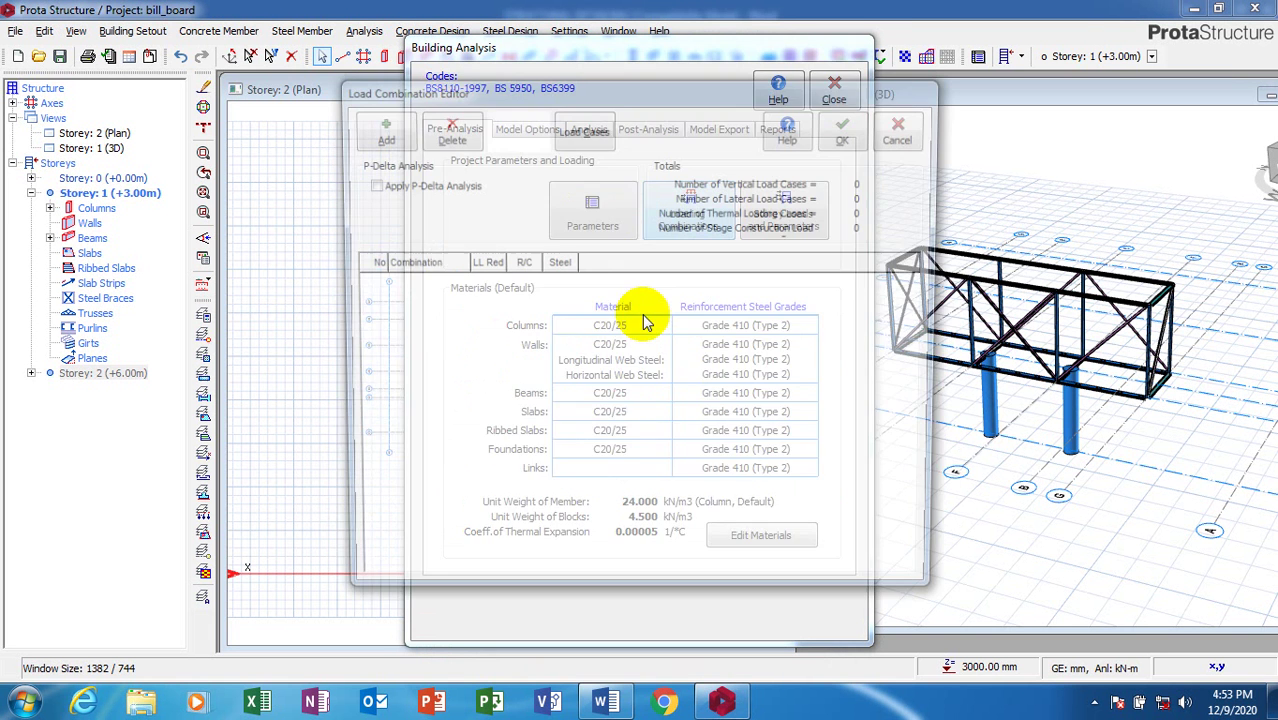
left_click(516, 148)
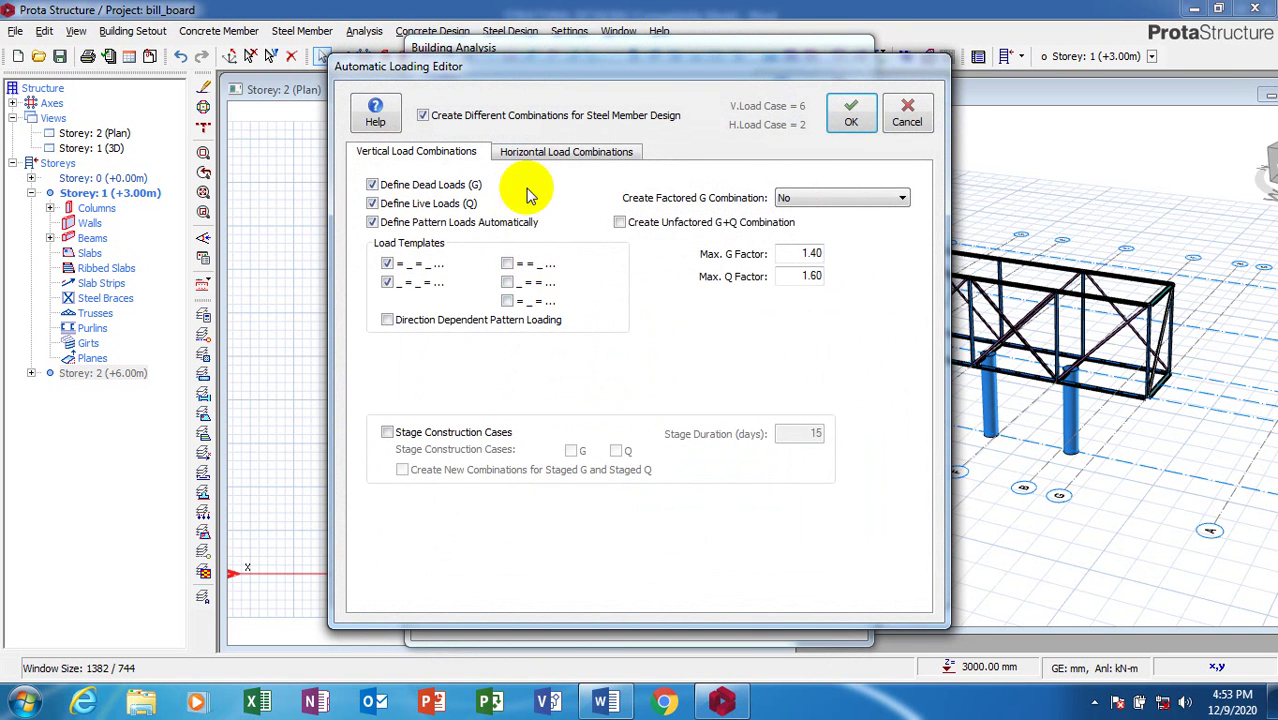
left_click(510, 158)
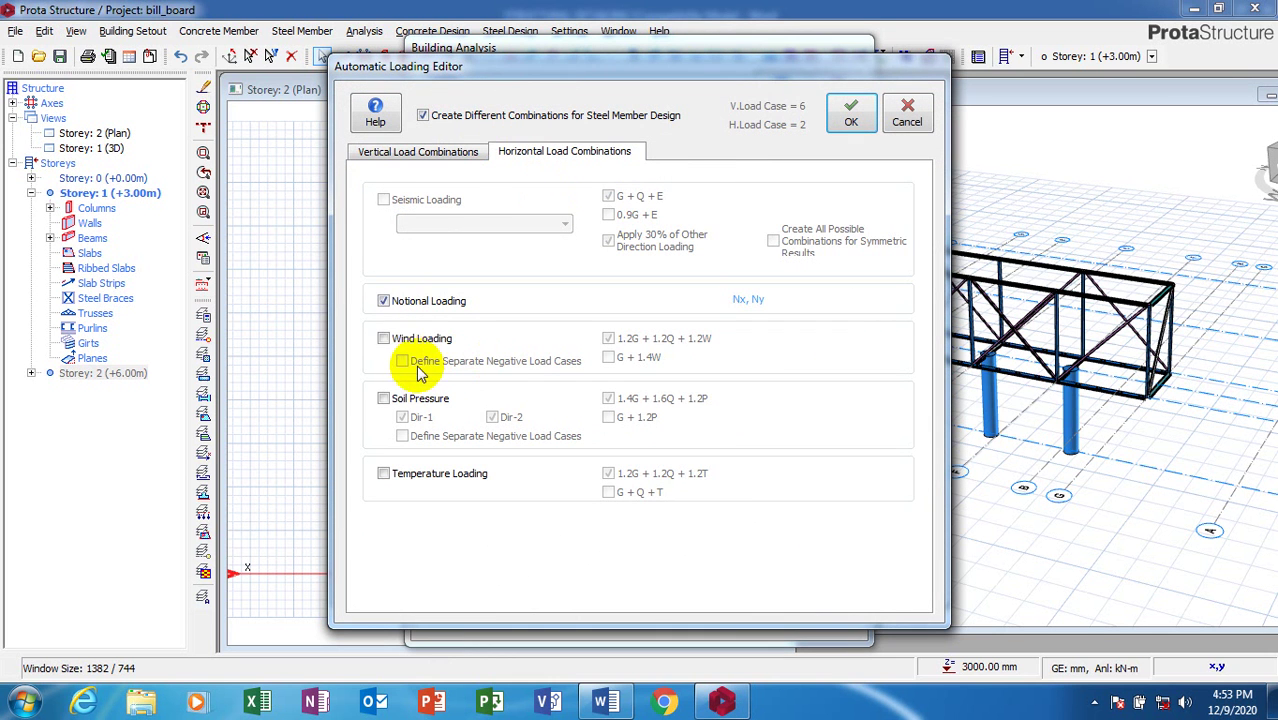
left_click(428, 158)
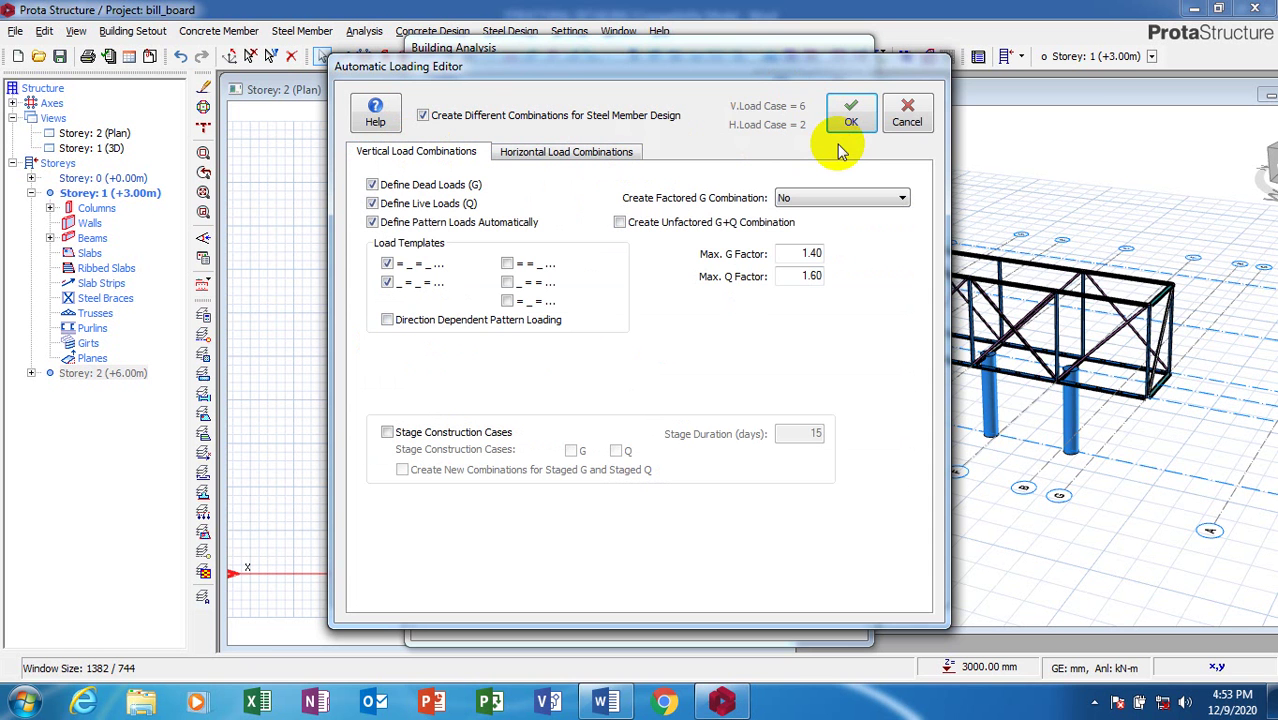
left_click(540, 153)
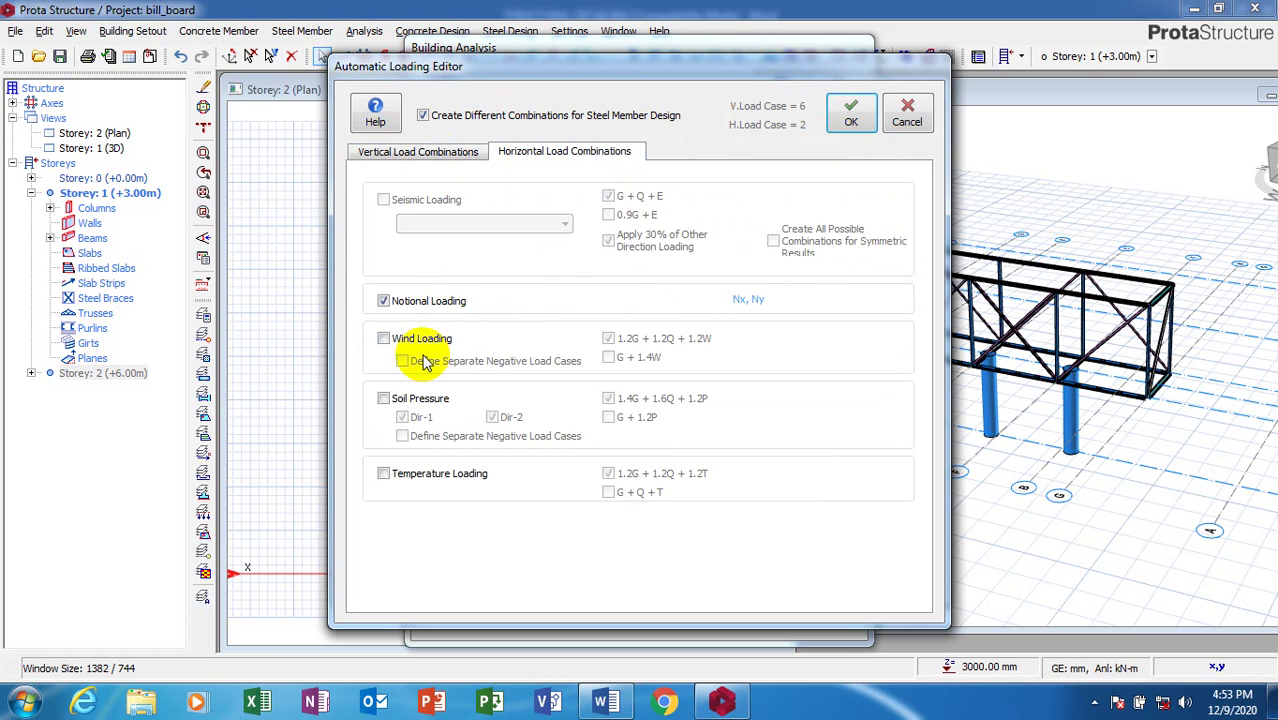
left_click(851, 122)
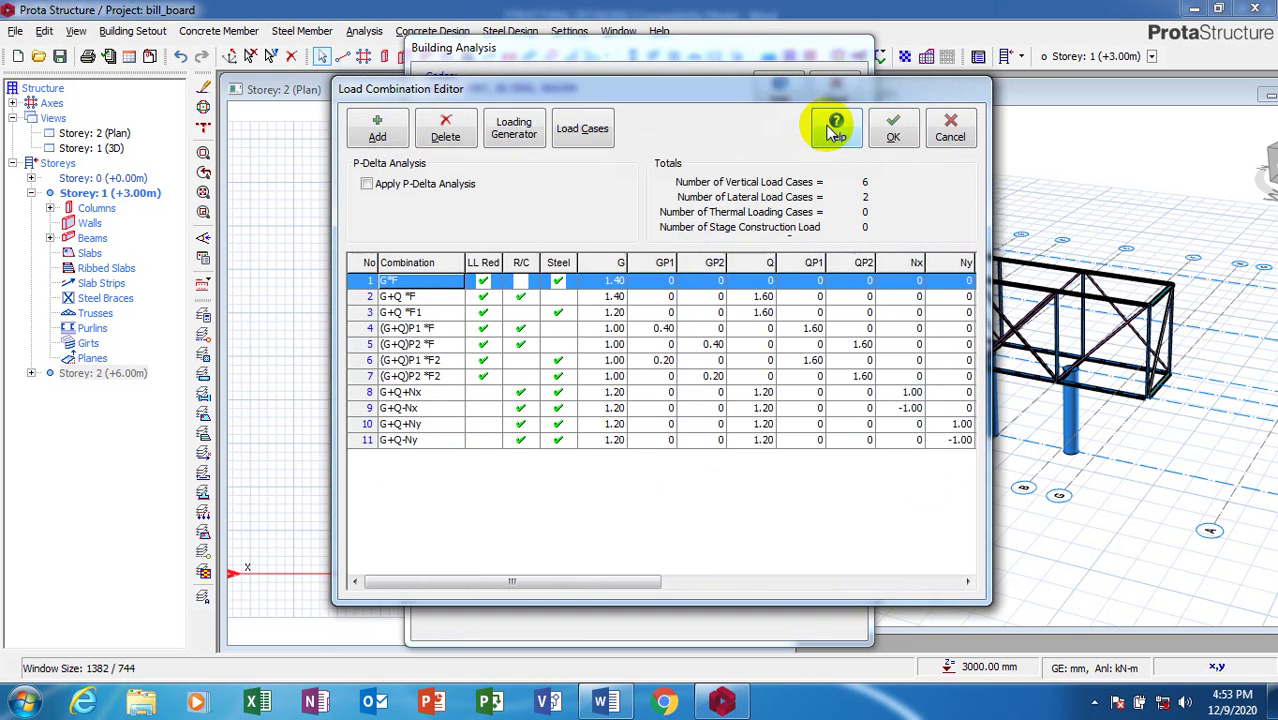
left_click(889, 138)
- Review the storey parameters and Nx and Ny notional loads of both storeys, and accept them
left_click(790, 205)
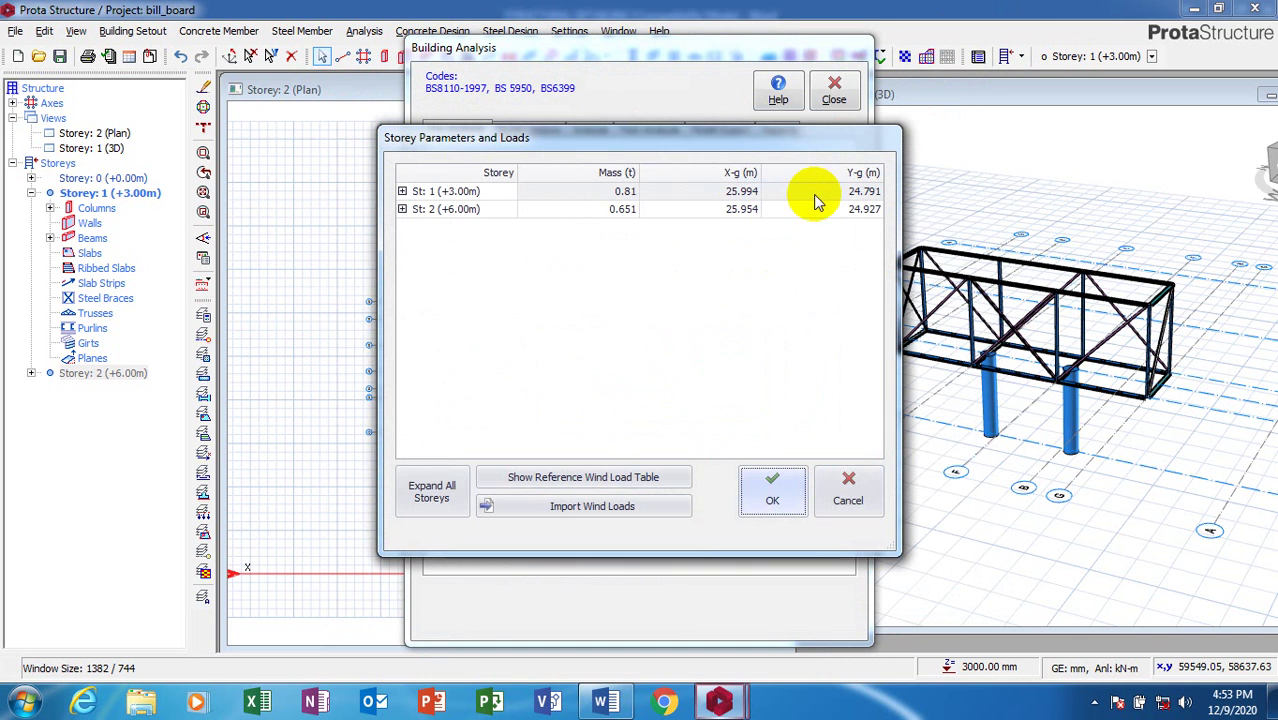
left_click(402, 191)
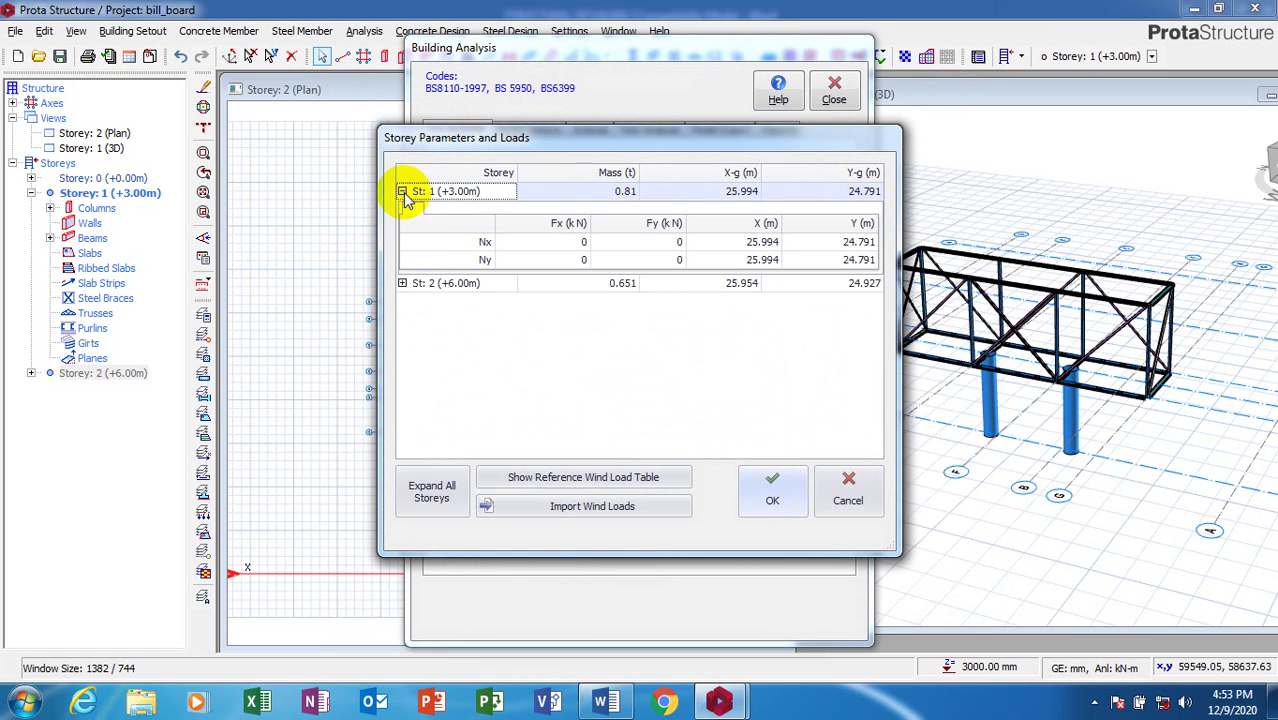
left_click(402, 283)
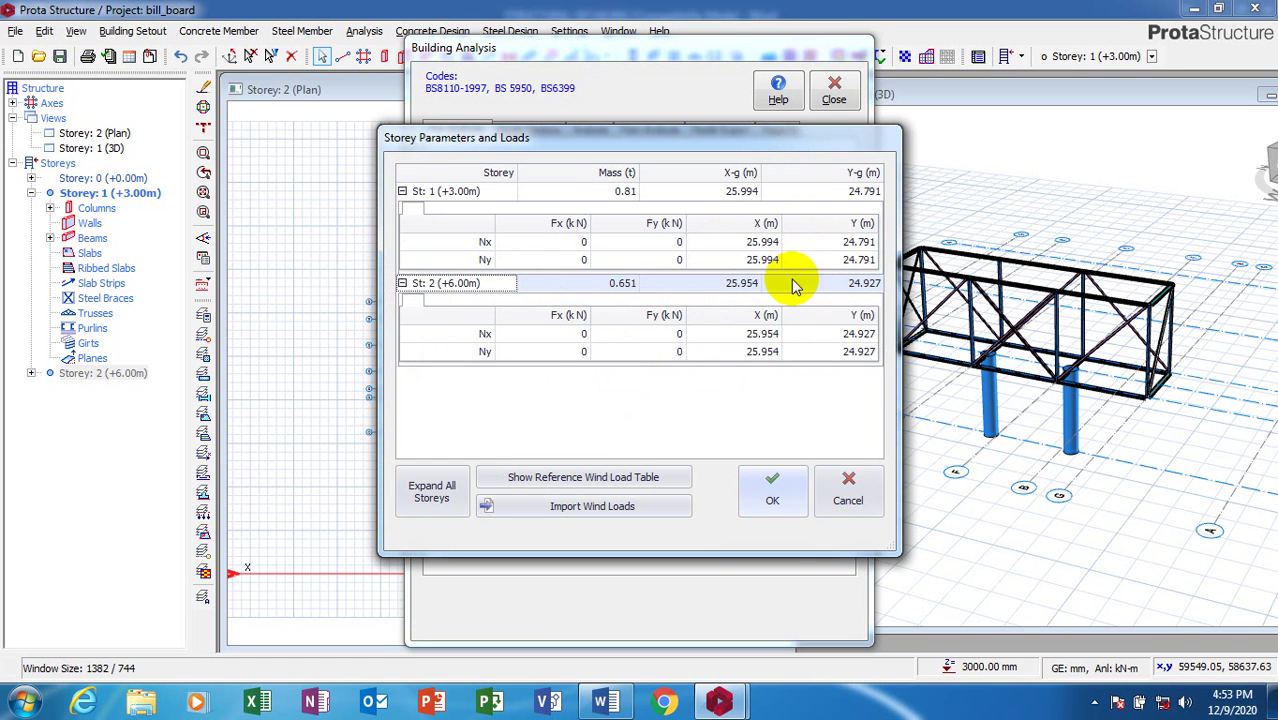
left_click(788, 508)
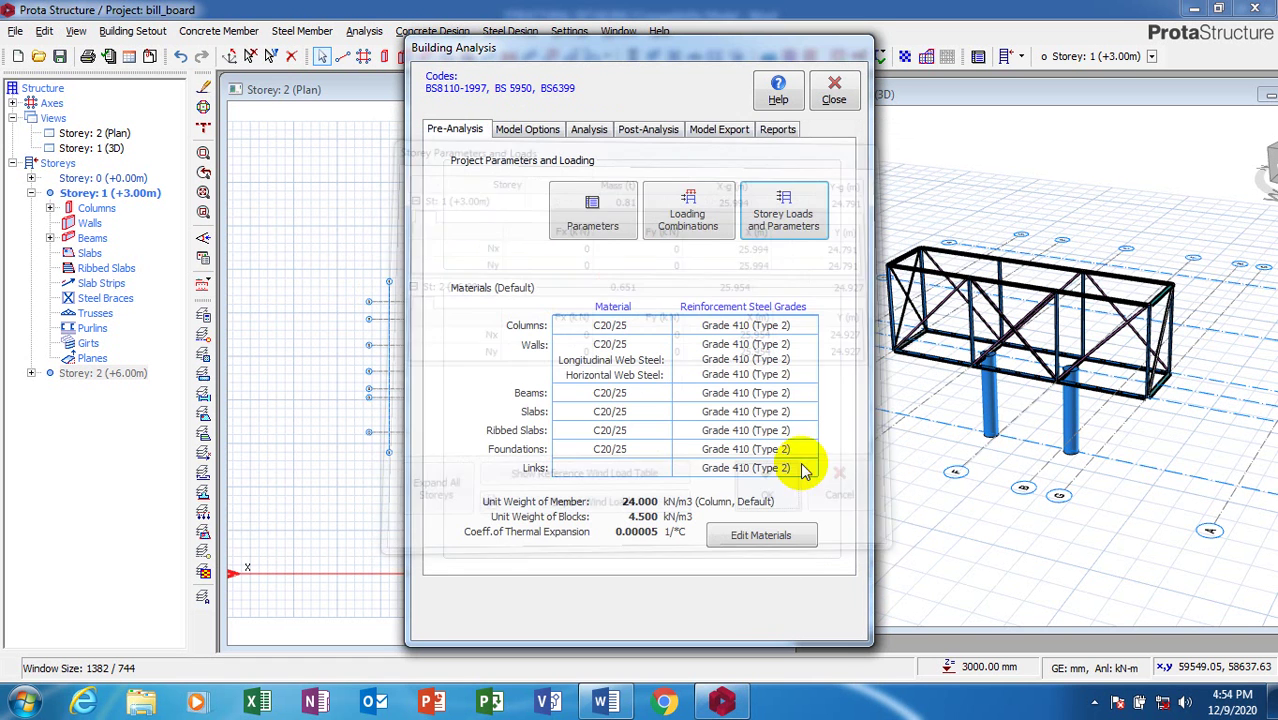
- Run the building model check on all storeys with every check enabled, and close the check
left_click(525, 135)
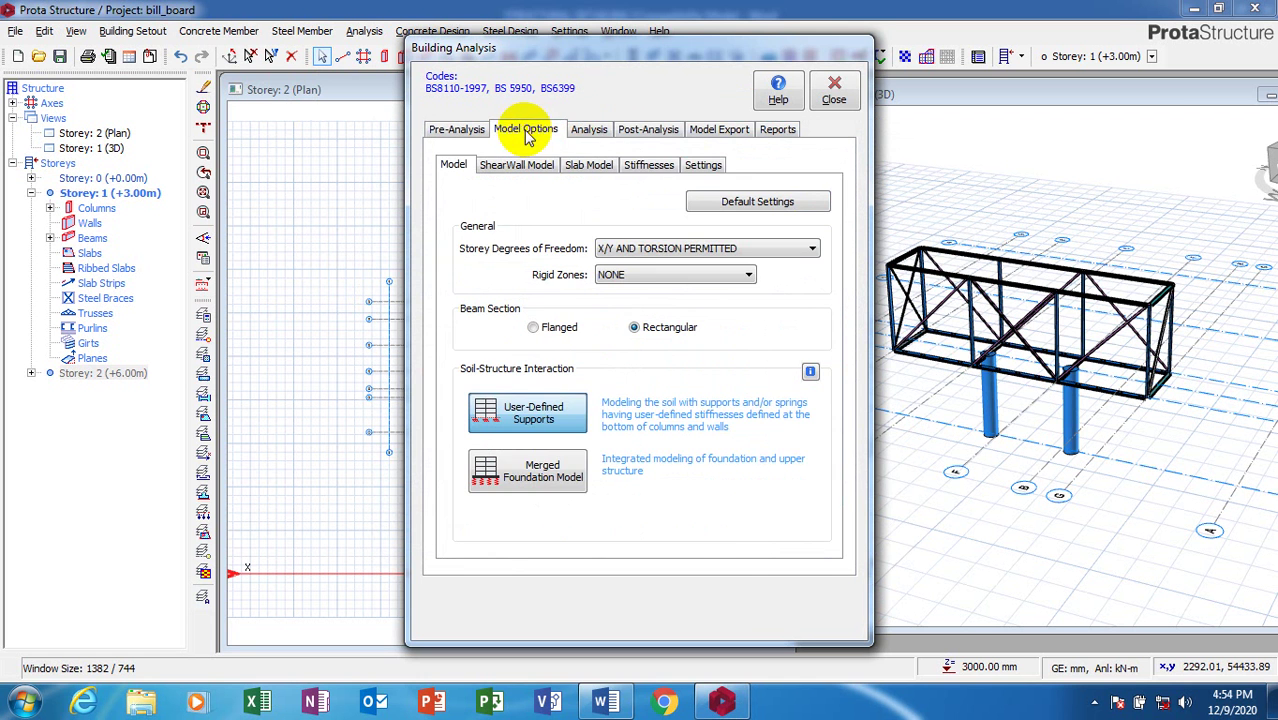
left_click(590, 138)
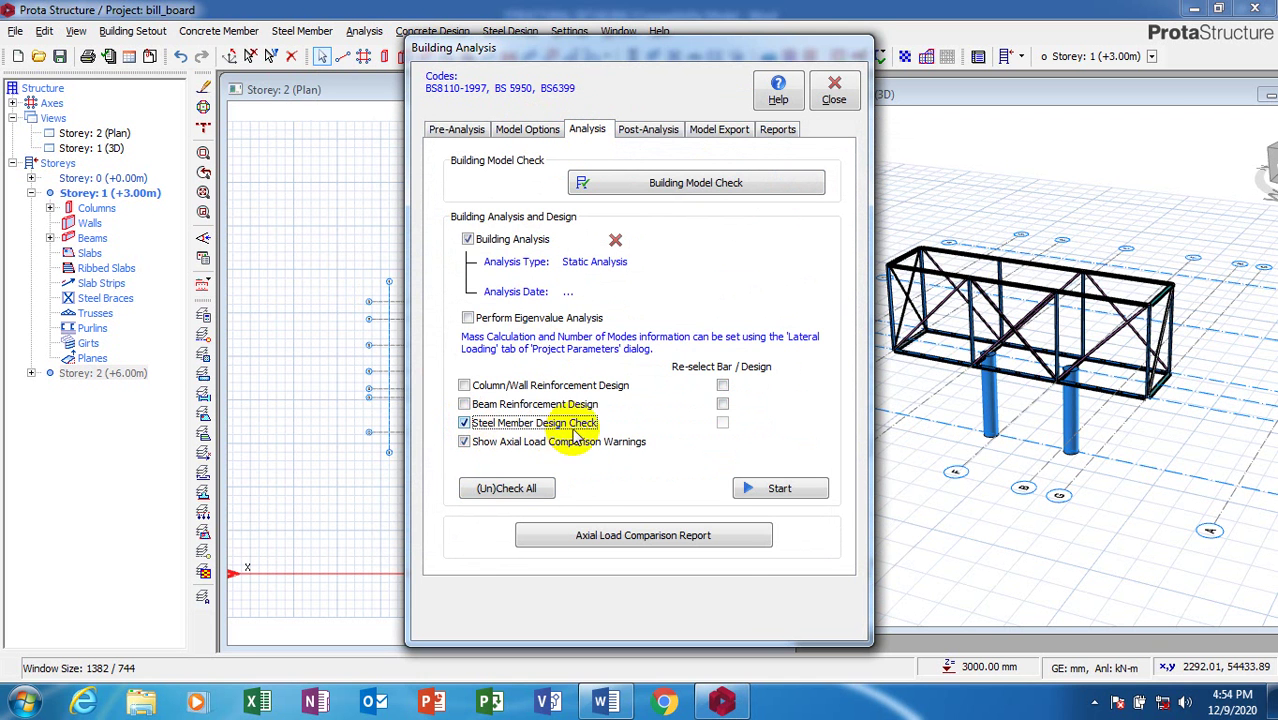
left_click(700, 183)
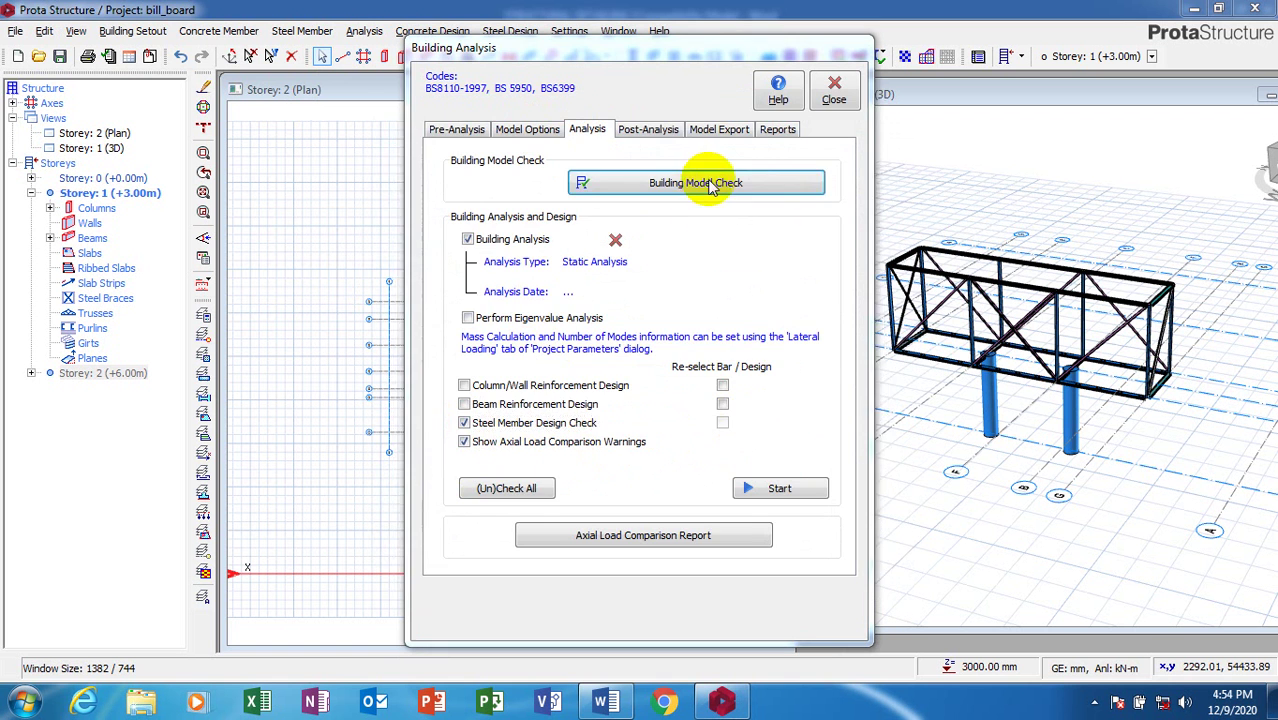
left_click(805, 155)
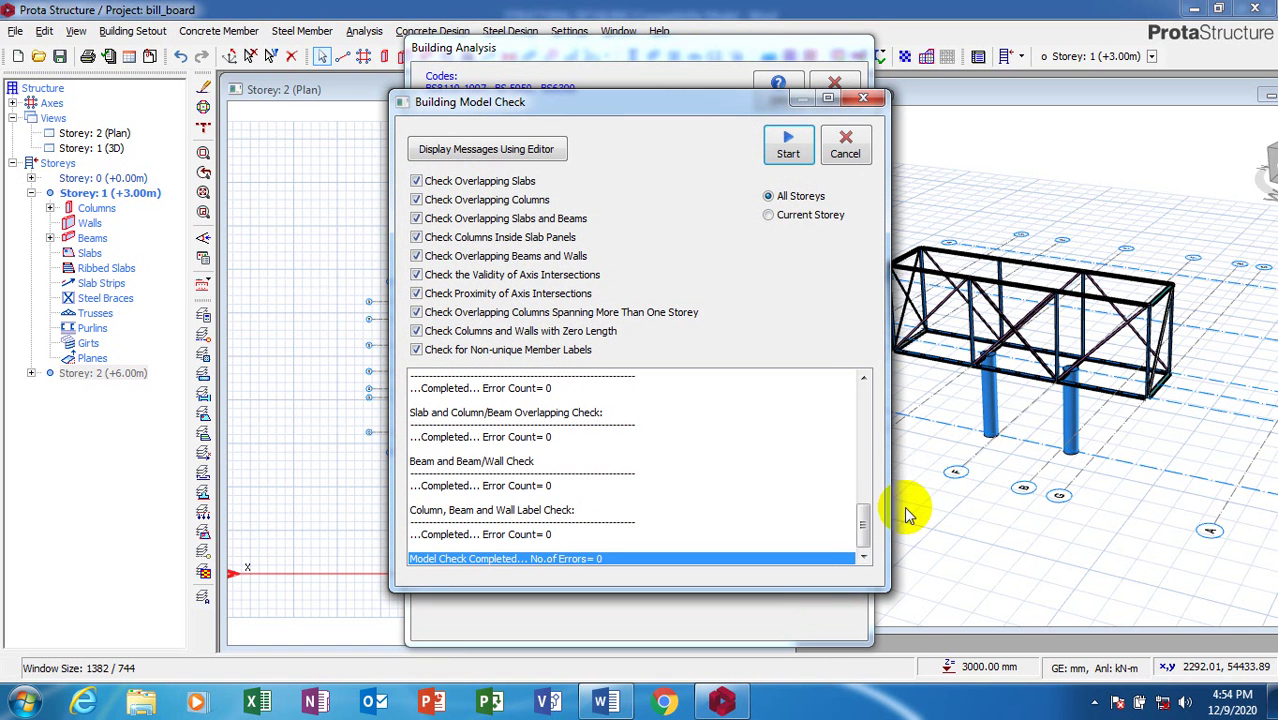
left_click(845, 153)
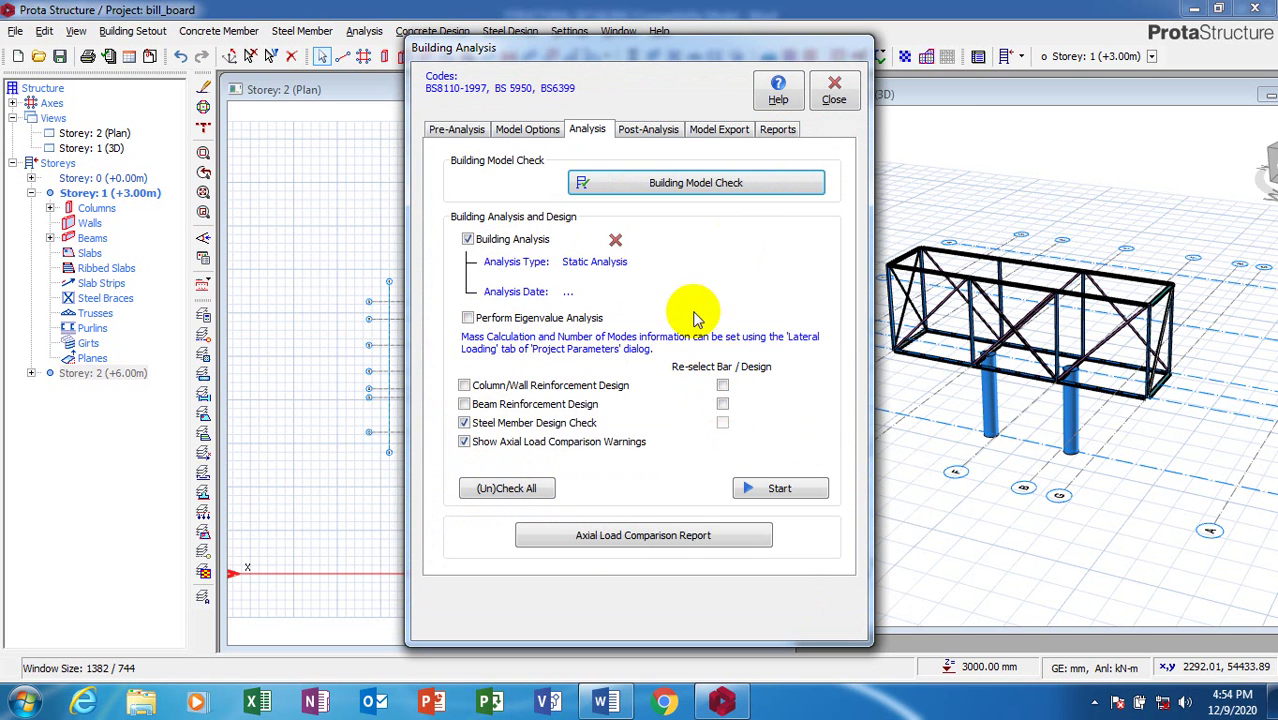
- Run the static building analysis with steel member design check and re-selection for columns/walls and beams, continuing past large-deformation warnings
left_click(658, 135)
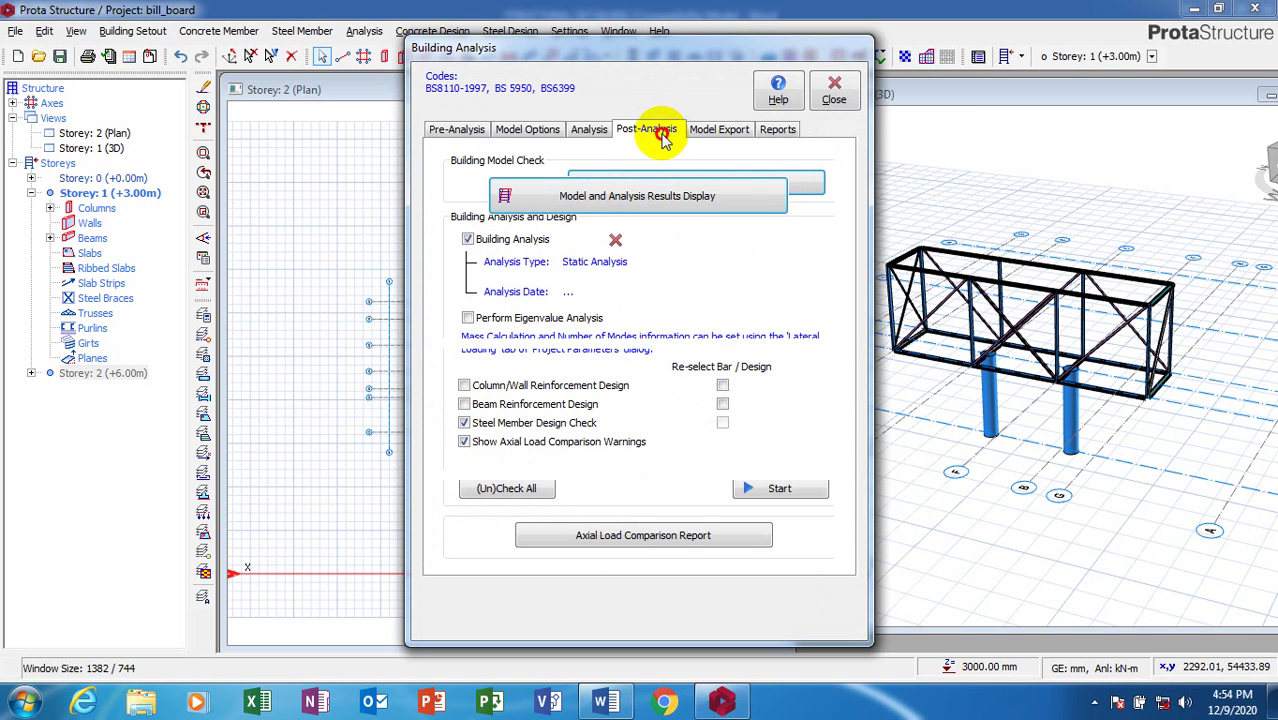
left_click(588, 130)
left_click(722, 386)
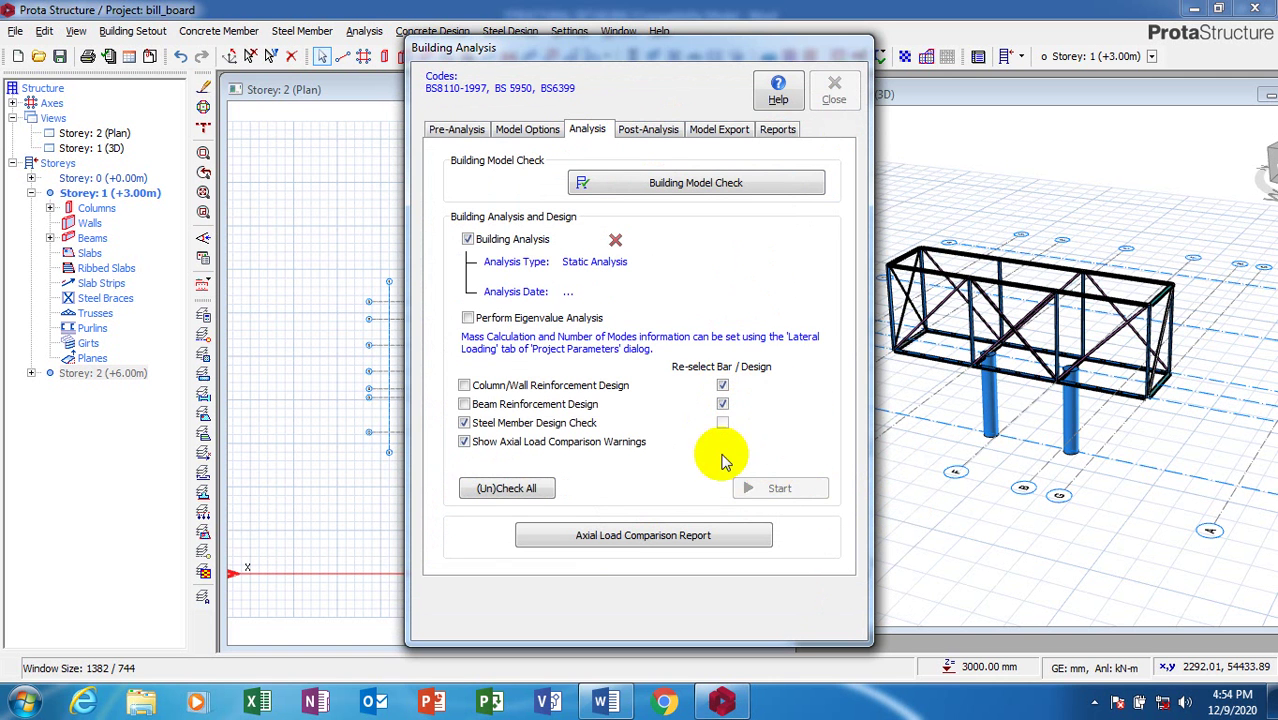
left_click(772, 486)
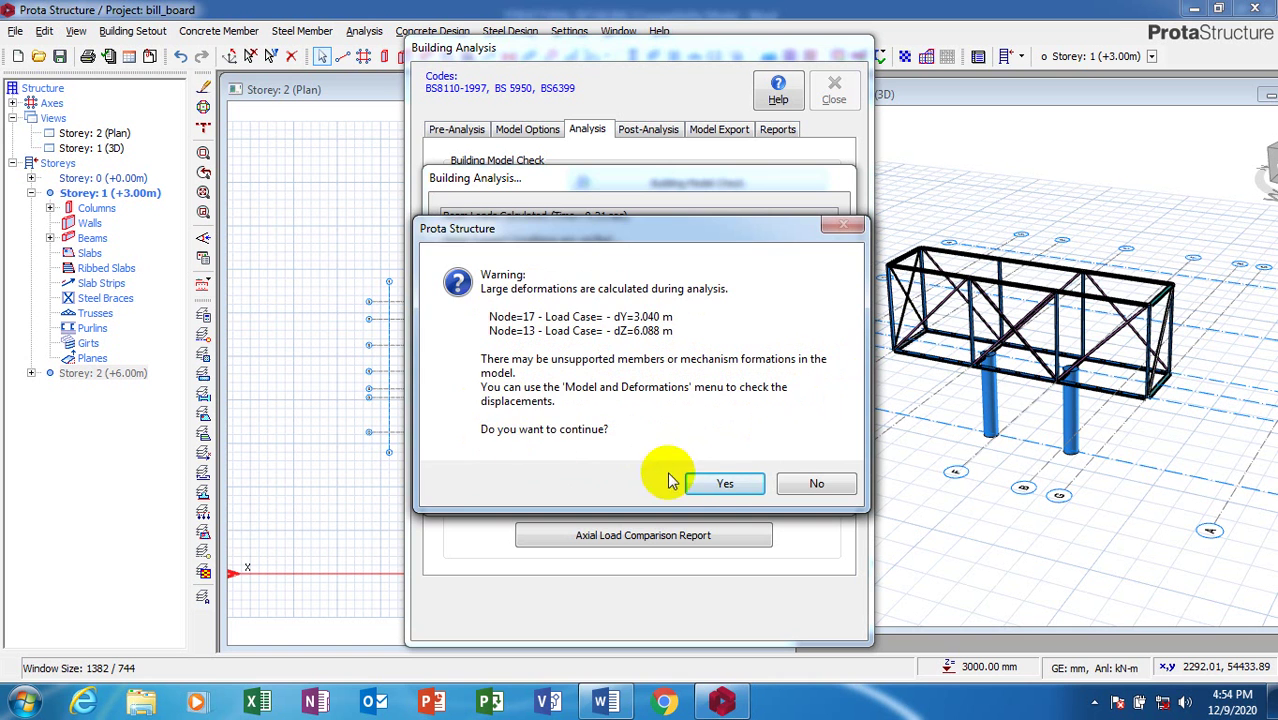
left_click(725, 483)
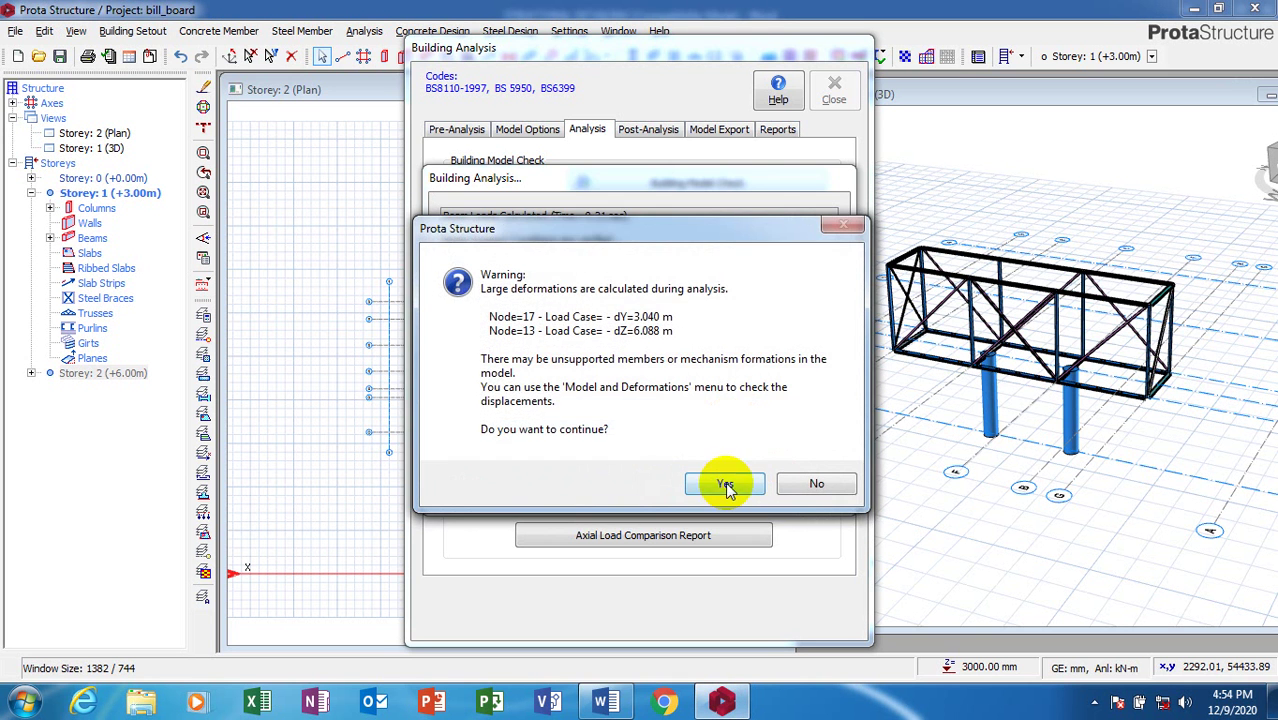
left_click(726, 484)
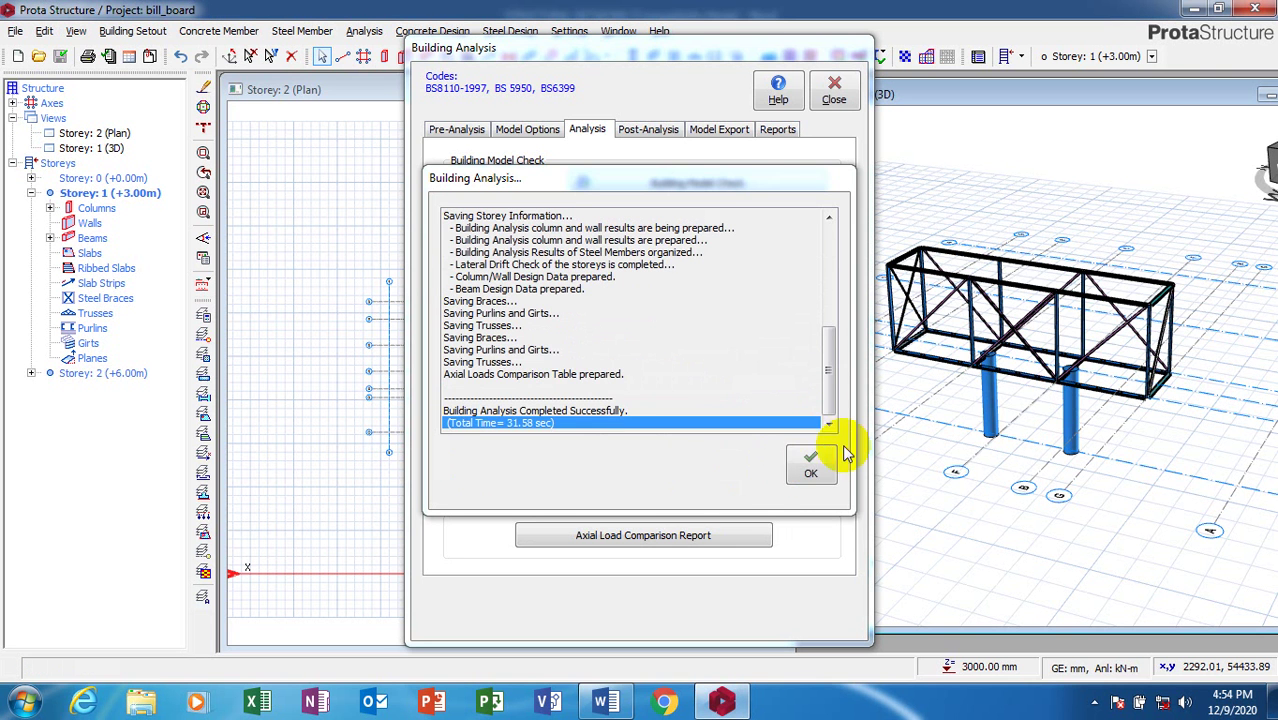
left_click(810, 478)
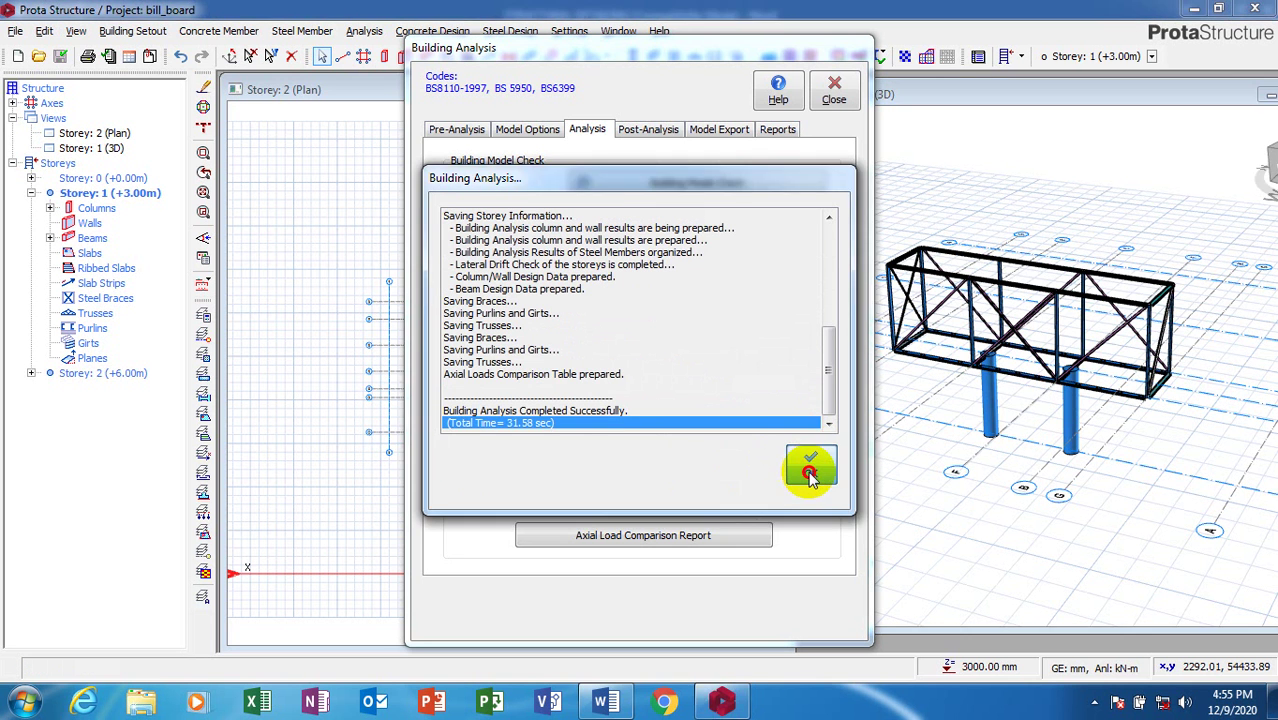
left_click(647, 131)
left_click(700, 131)
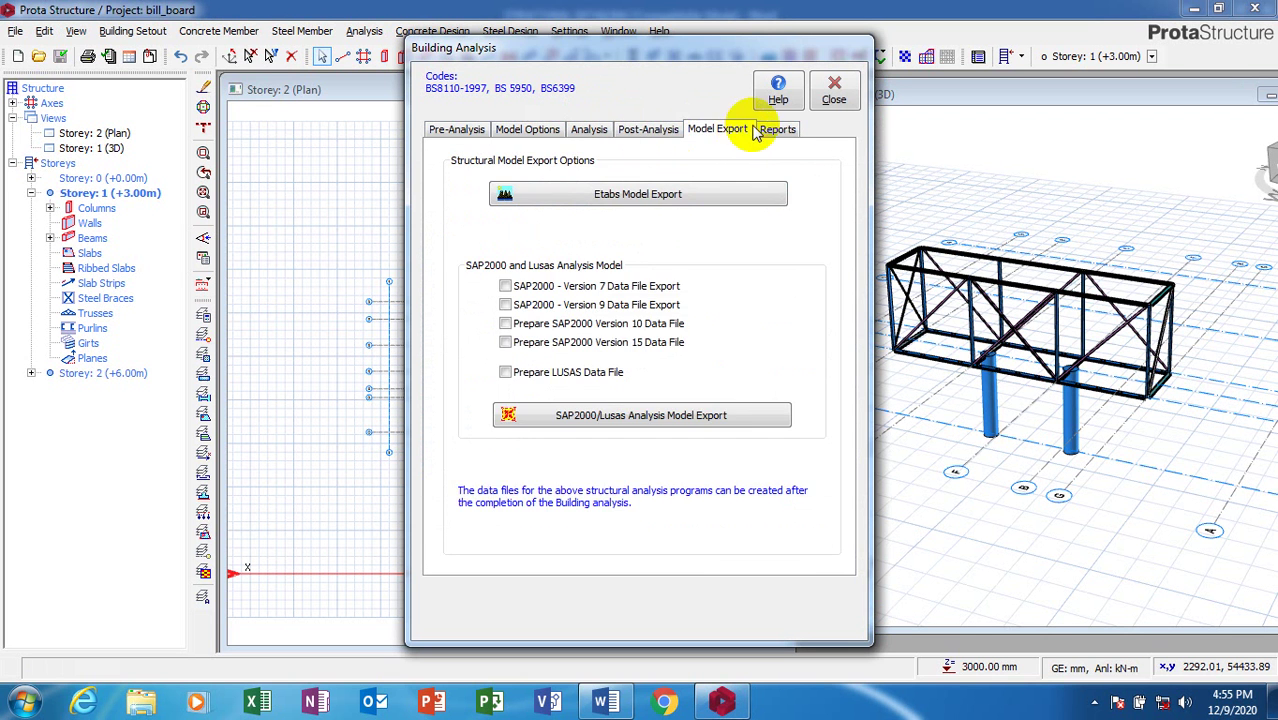
left_click(777, 129)
left_click(718, 129)
left_click(620, 133)
left_click(589, 130)
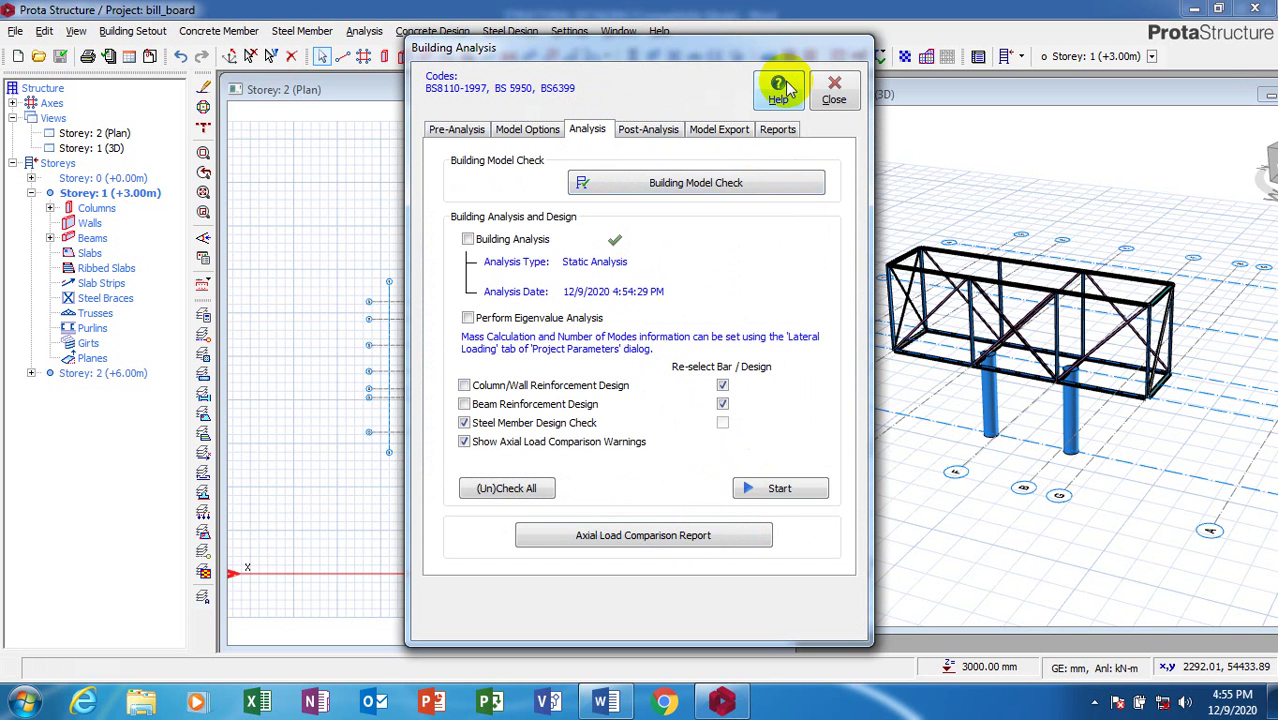
left_click(835, 100)
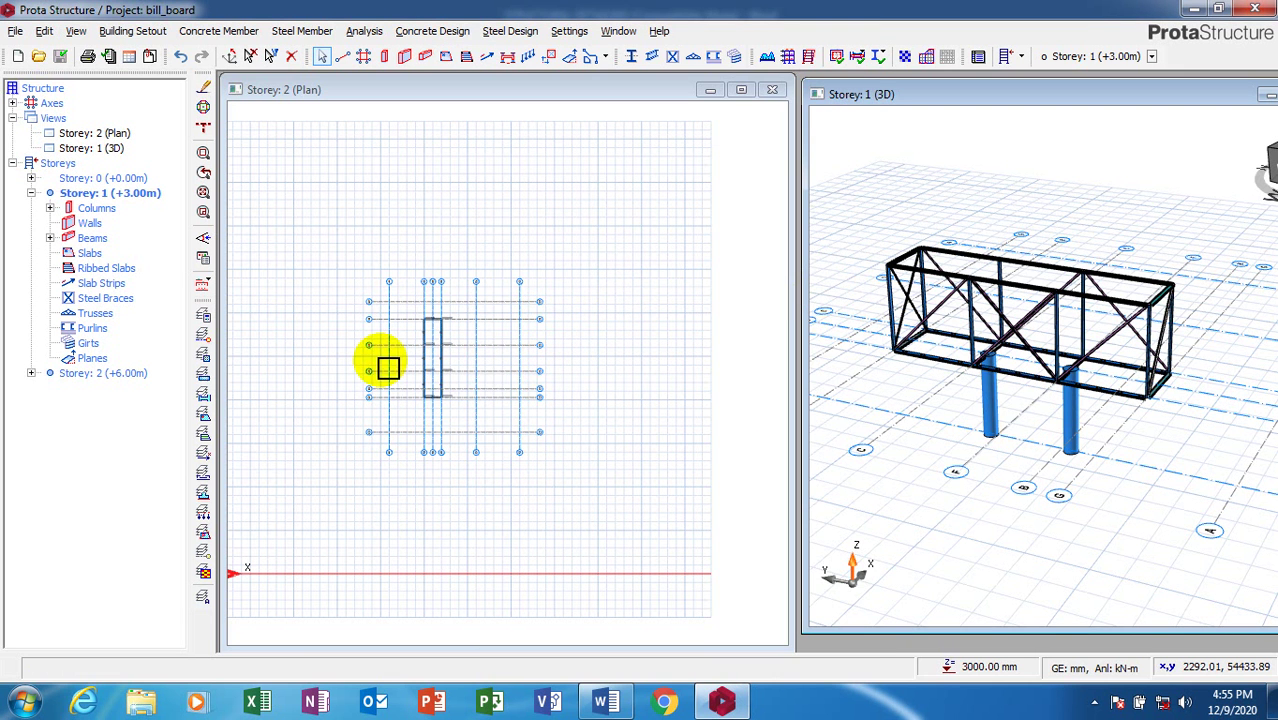
left_click(371, 398)
left_click(391, 340)
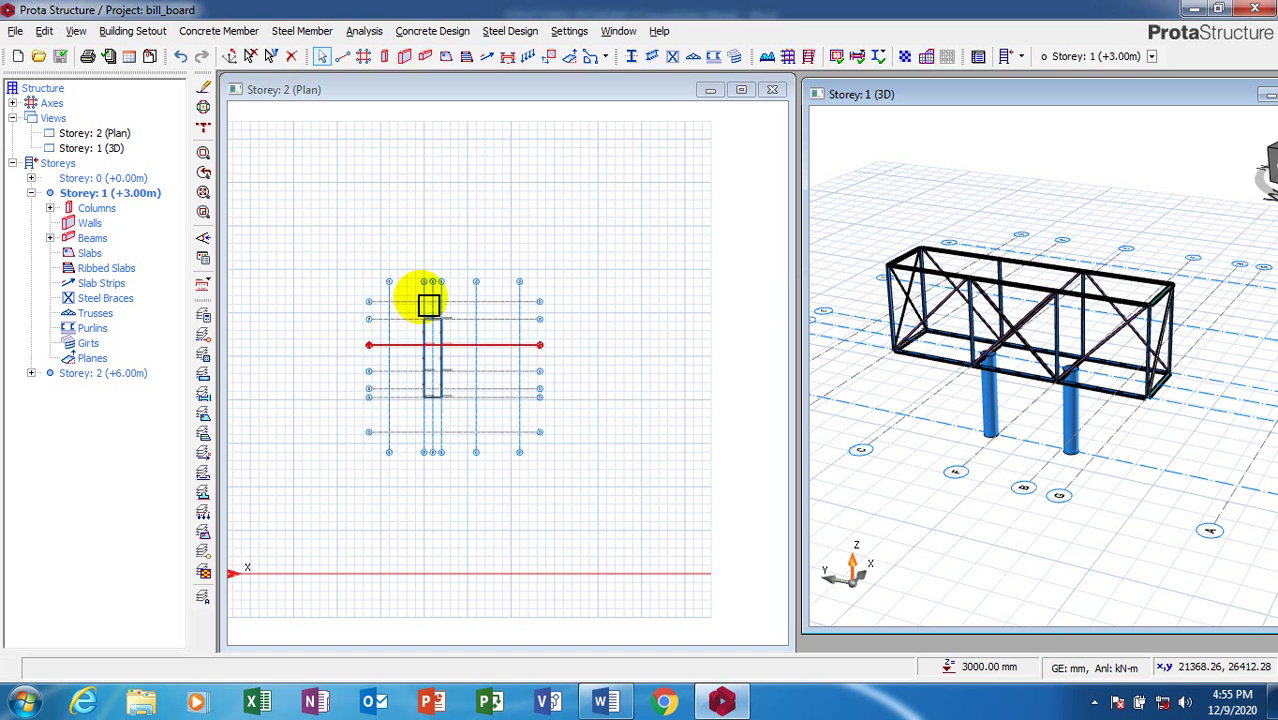
key("Escape")
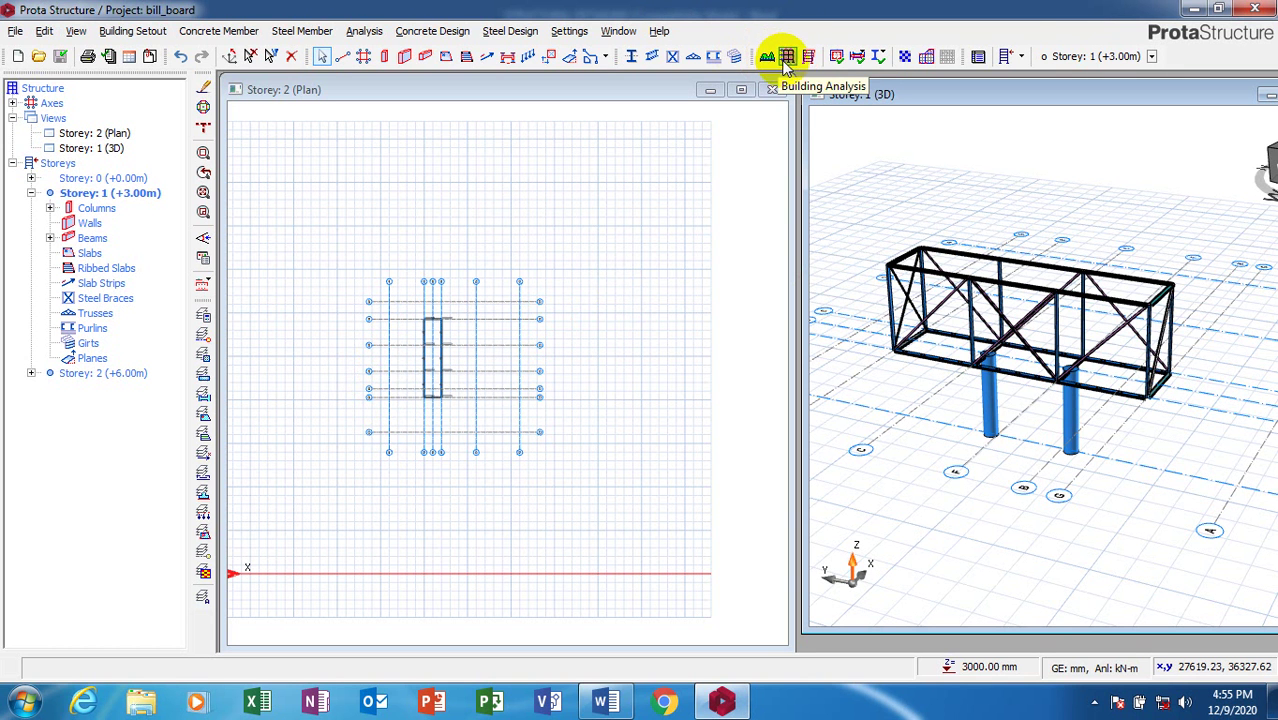
- Reopen the building analysis settings, review the loading combinations and accept them
left_click(788, 58)
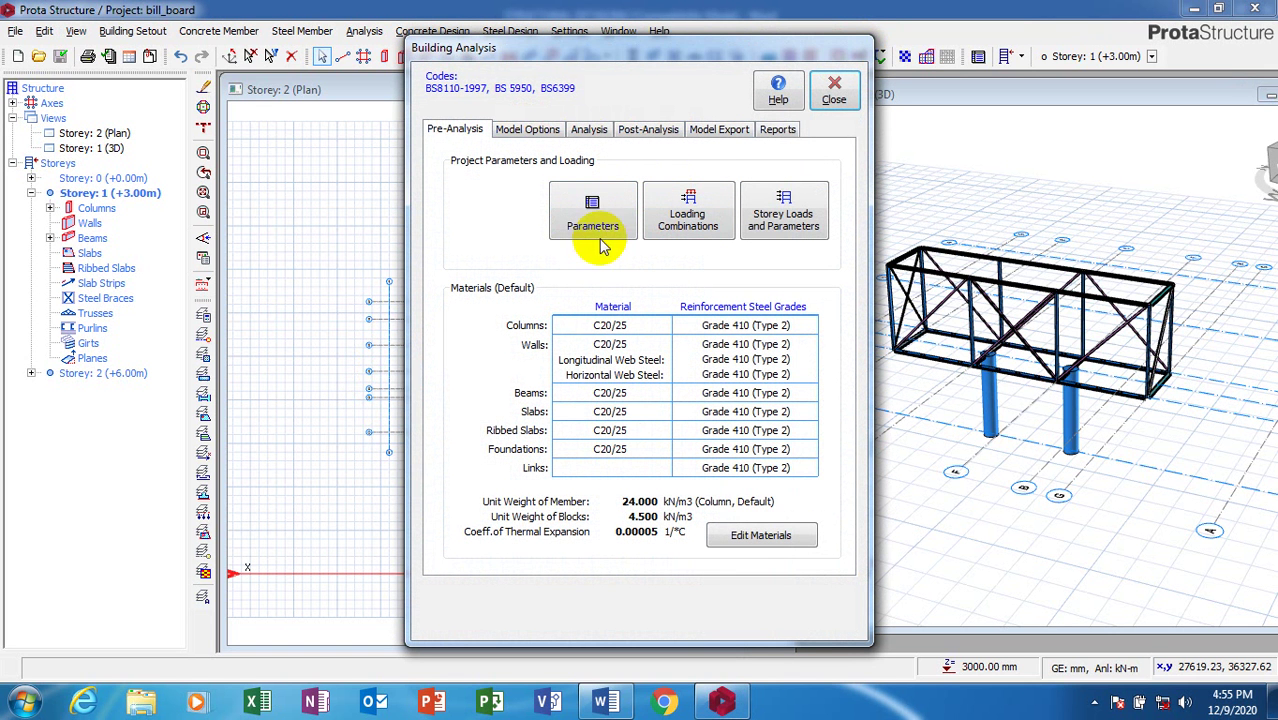
left_click(707, 232)
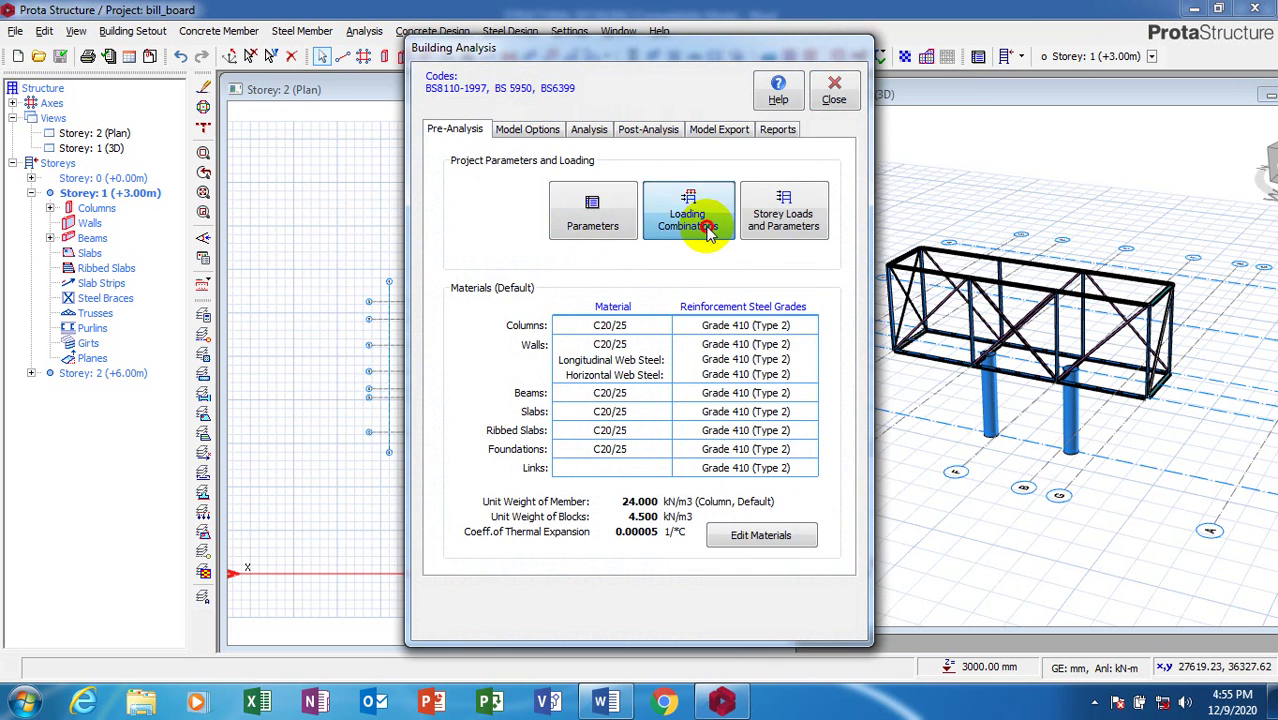
left_click(928, 136)
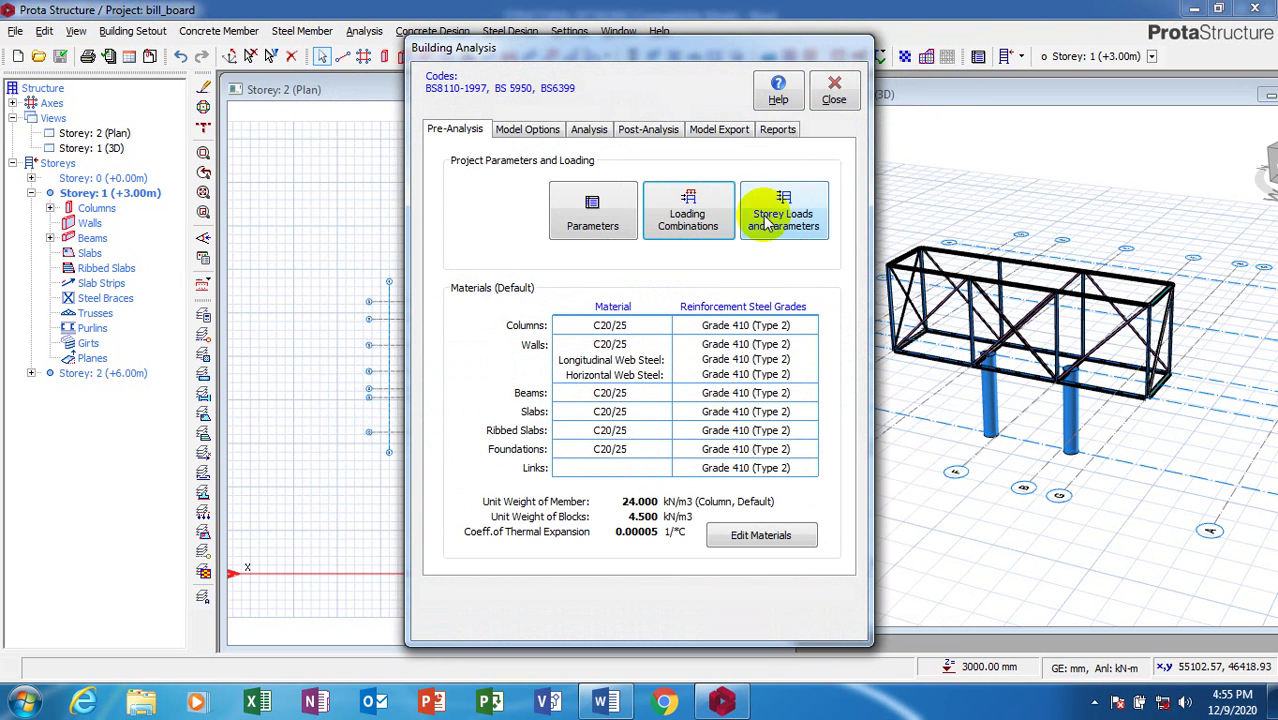
- Repeat the building model check for all storeys and look over its error messages
left_click(543, 128)
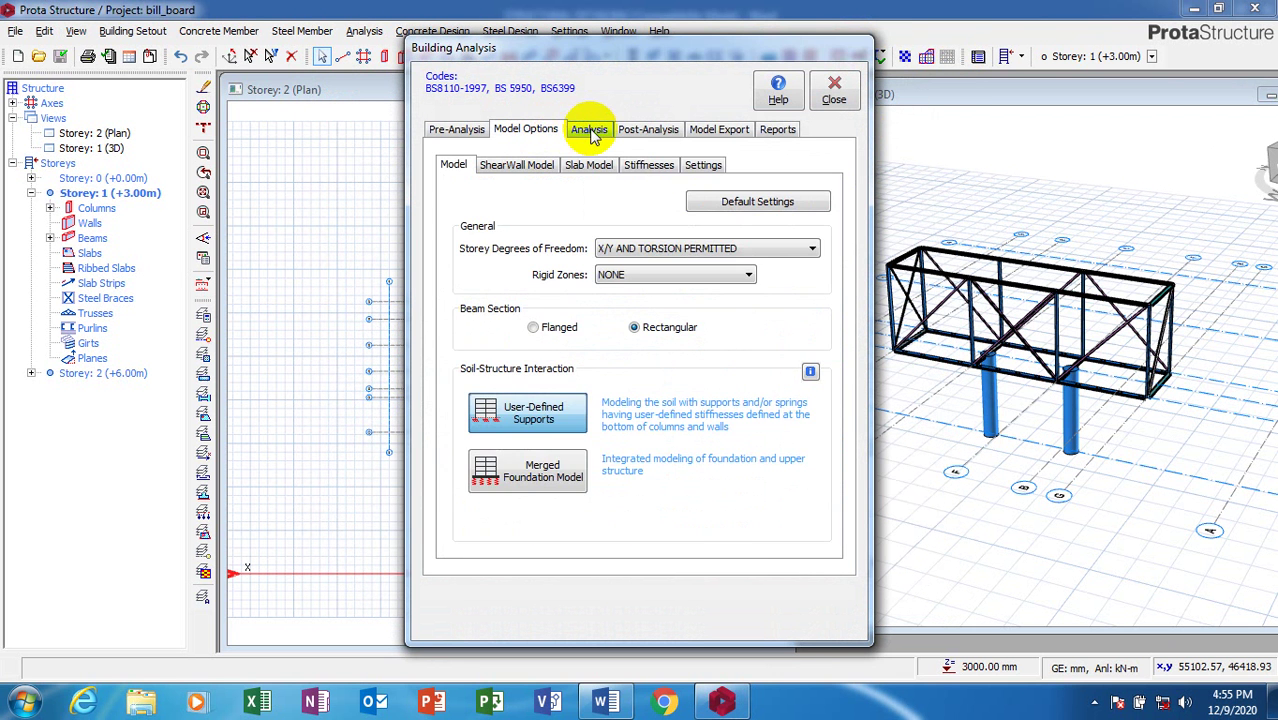
left_click(591, 133)
left_click(716, 193)
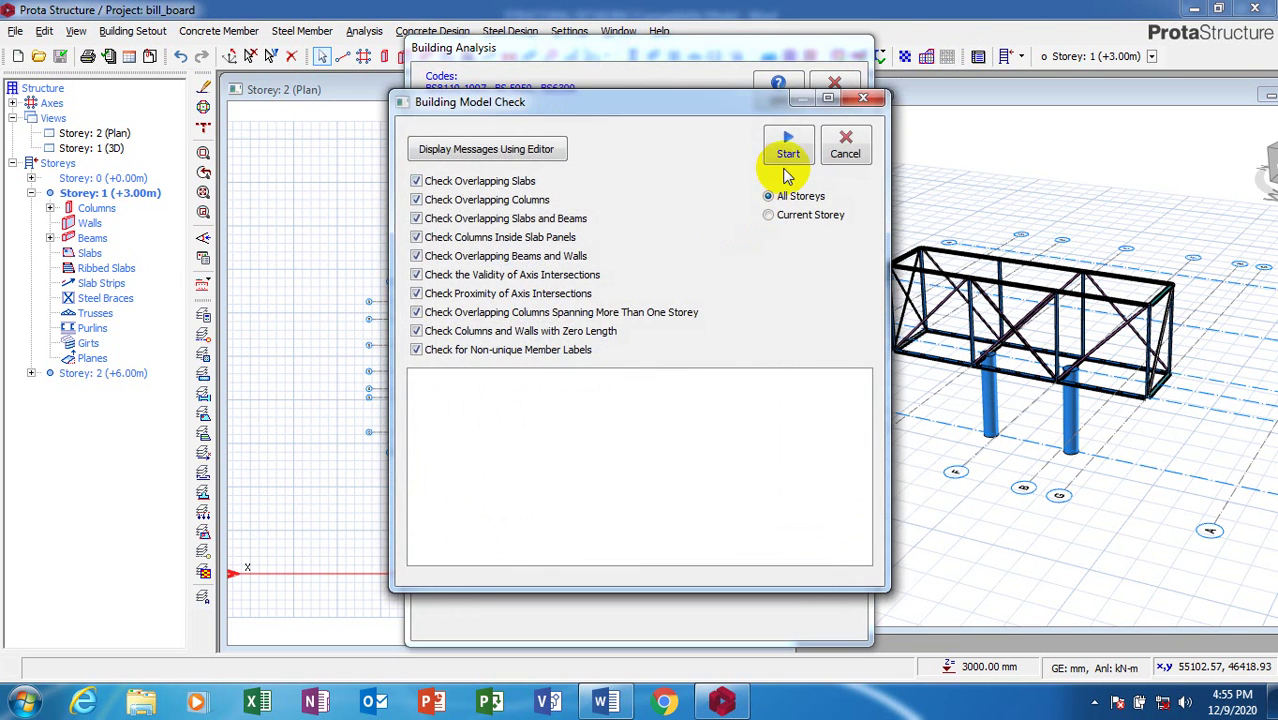
left_click(788, 148)
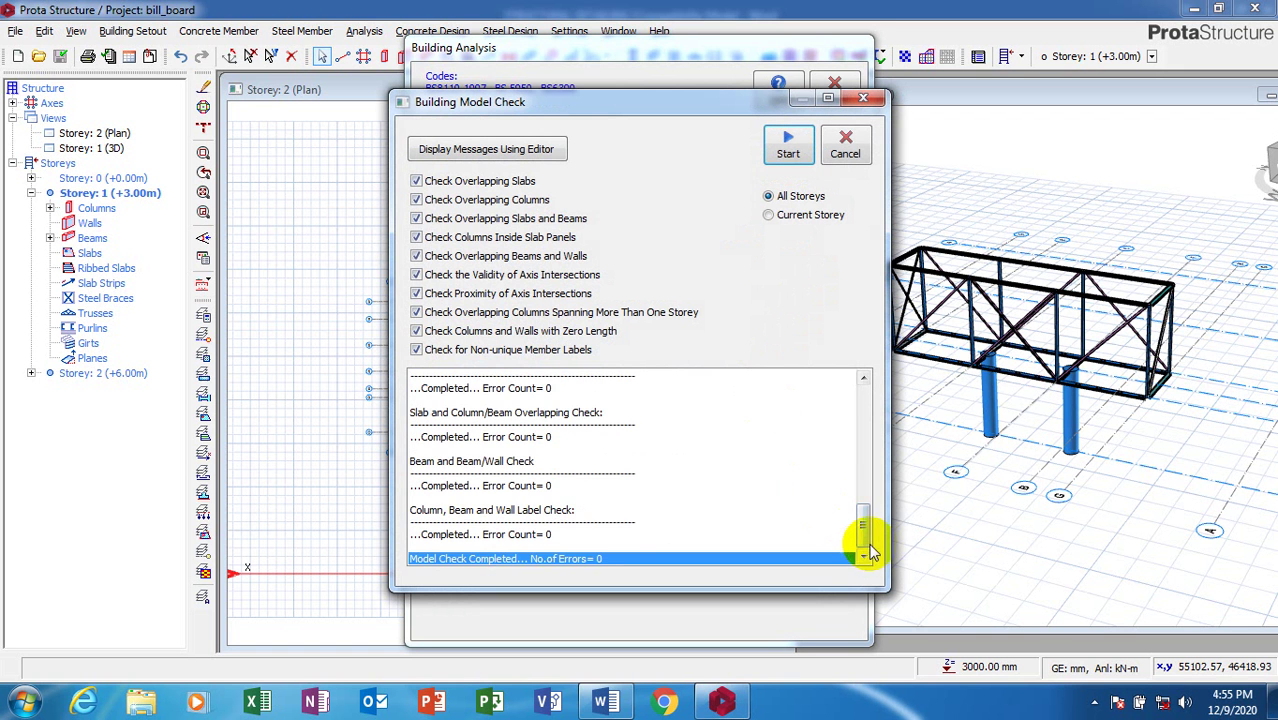
mouse_move(870, 543)
left_mouse_down()
mouse_move(870, 500)
mouse_move(879, 551)
left_mouse_up()
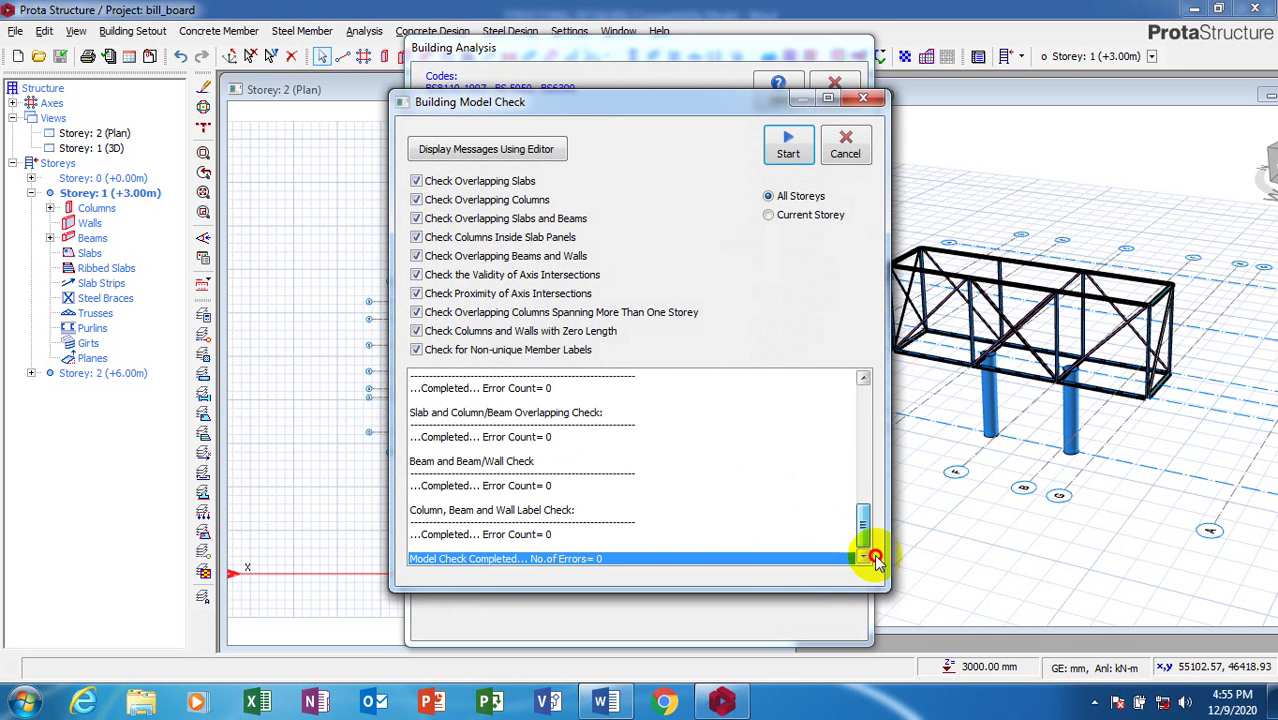
left_click(845, 145)
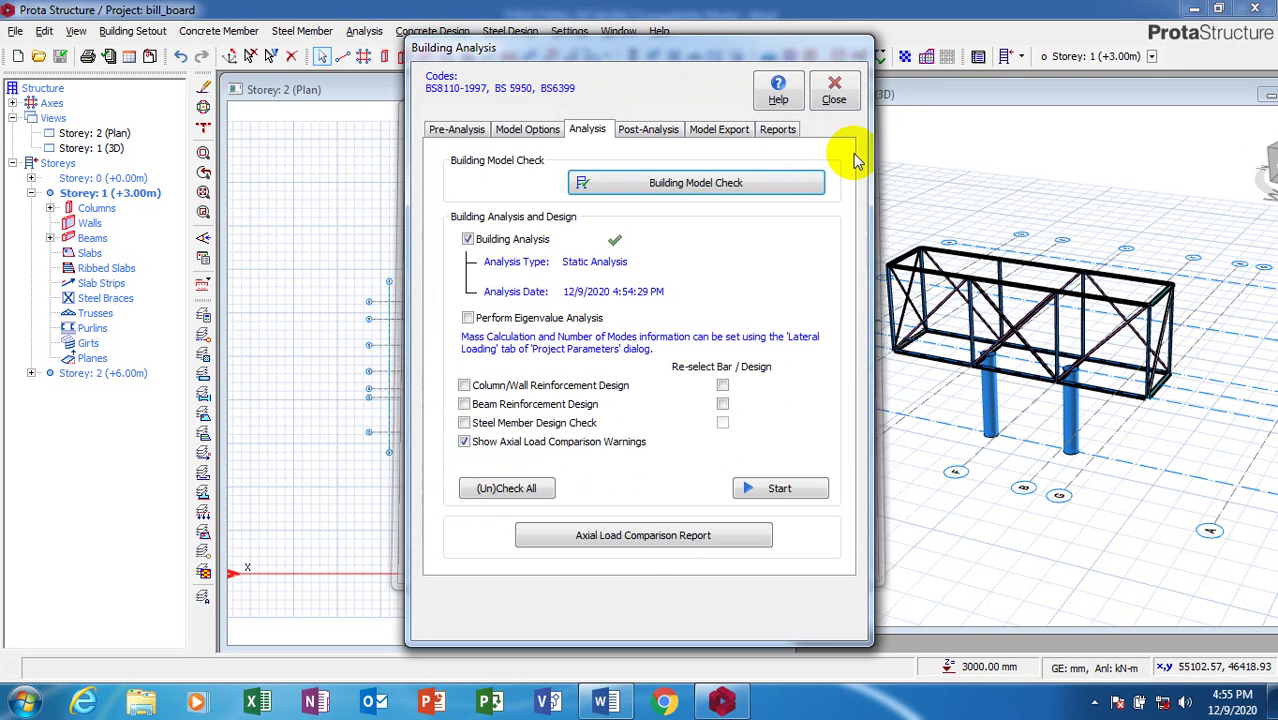
- Generate the Axial Load Comparison Report, examine its dead, live and column axial load tables, and close it
left_click(652, 546)
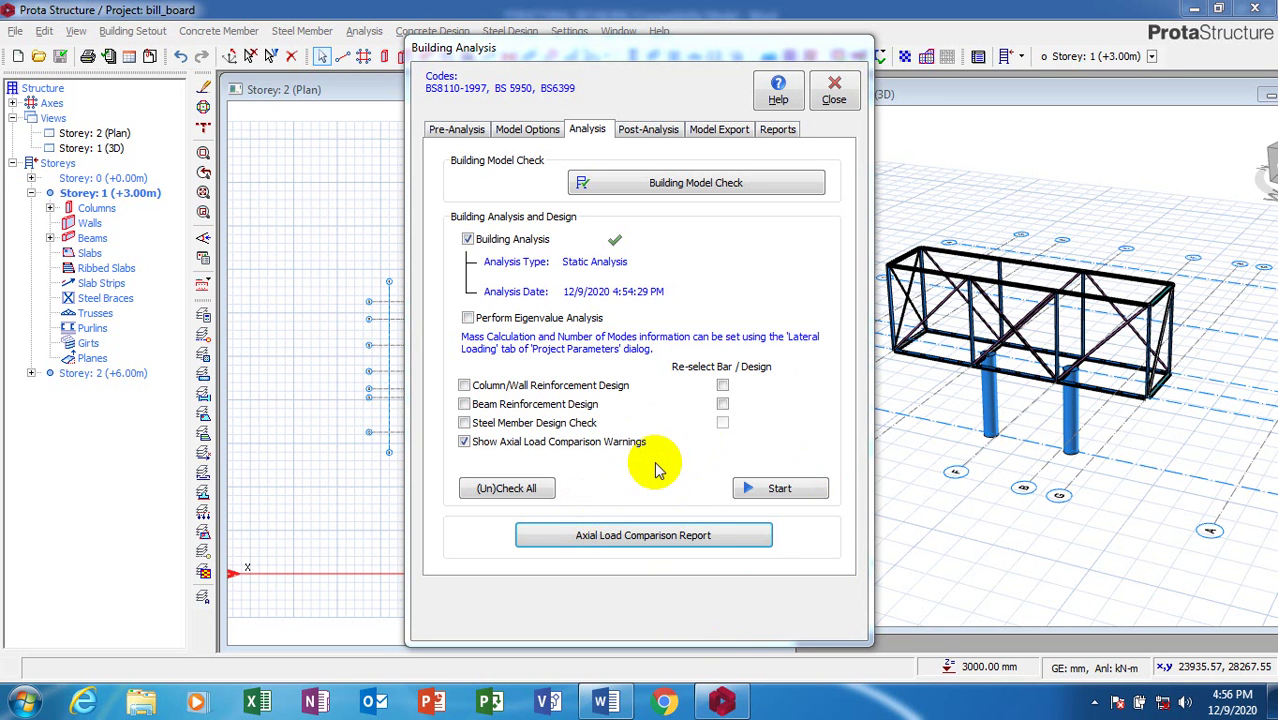
left_click(756, 490)
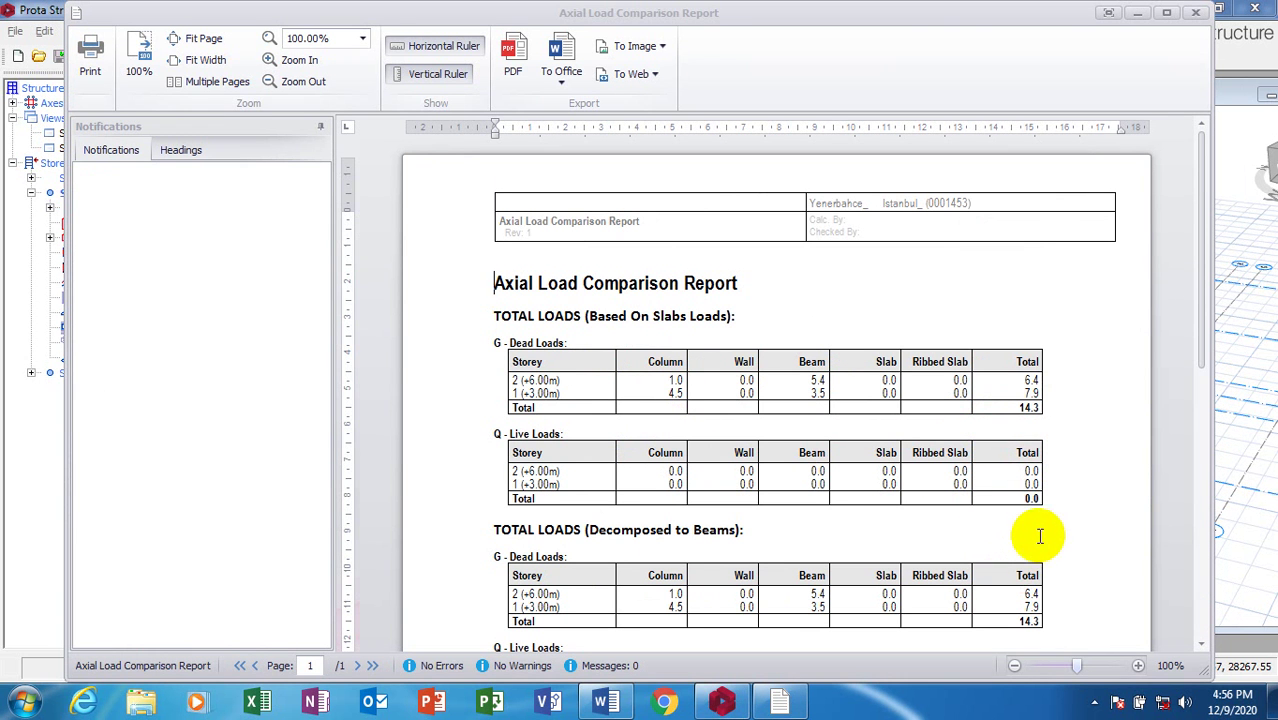
left_click(1035, 484)
scroll(1062, 472, "down", 3)
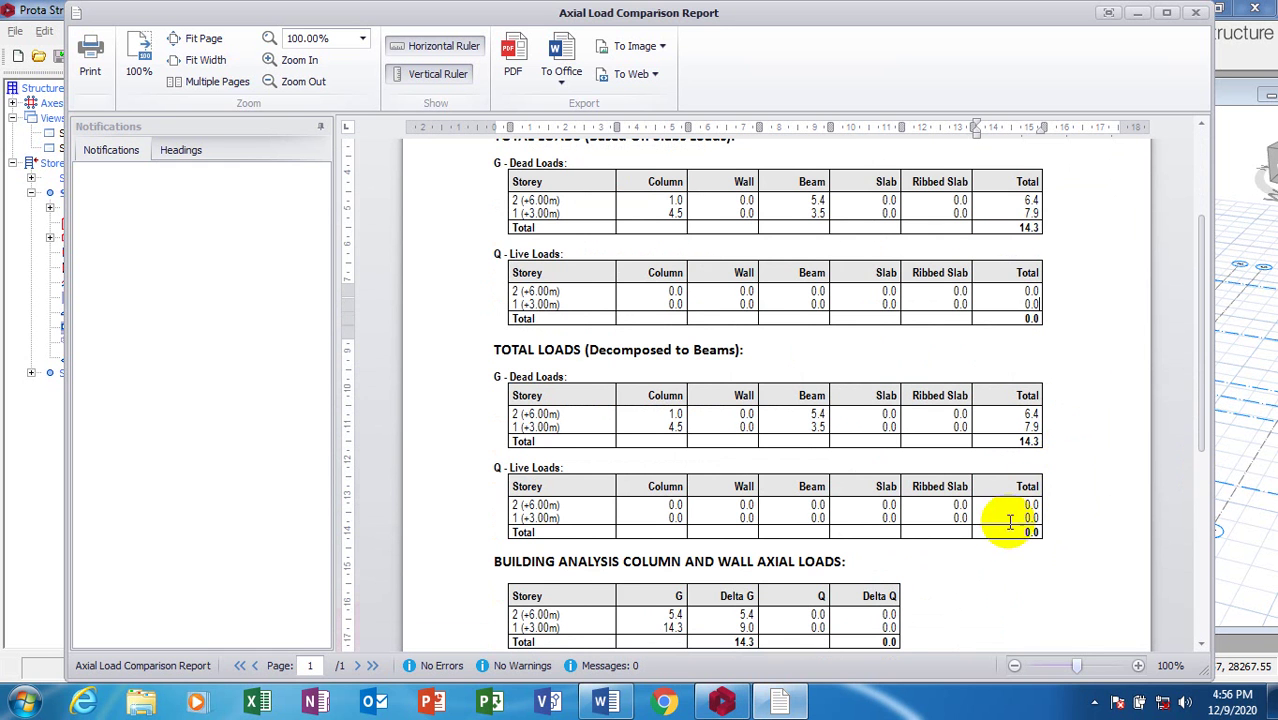
scroll(1037, 533, "down", 2)
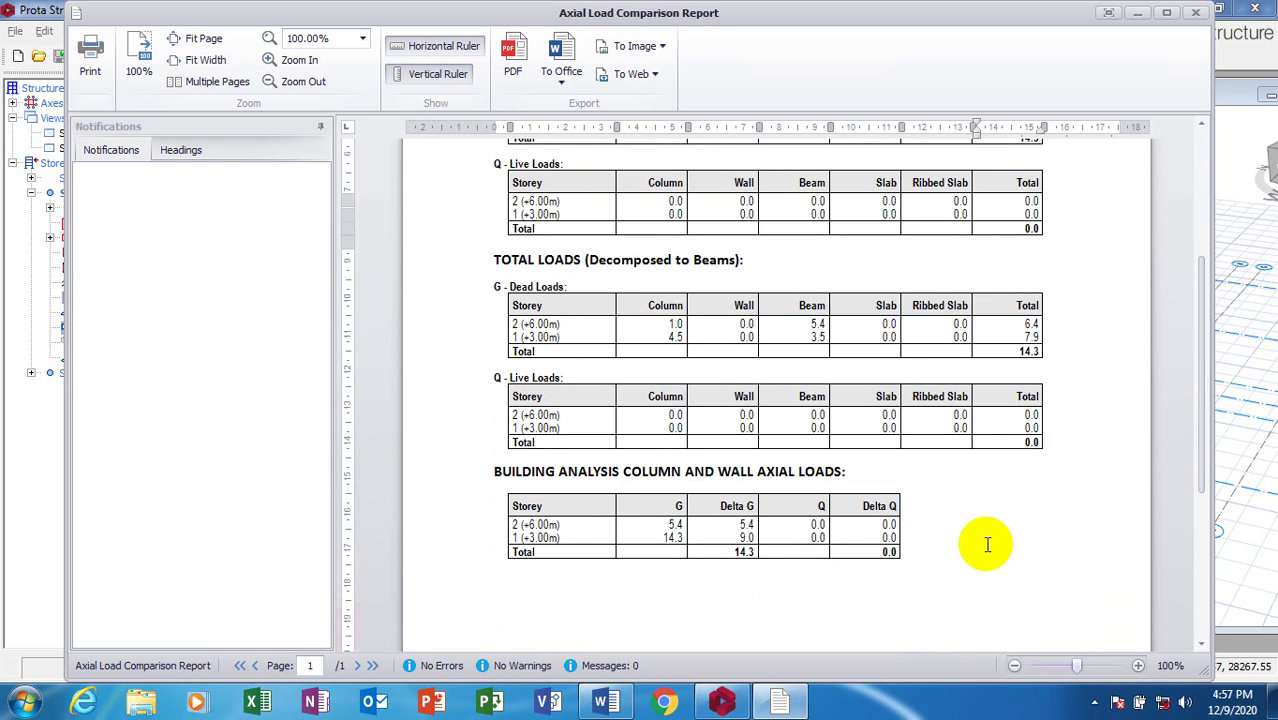
scroll(987, 544, "down", 2)
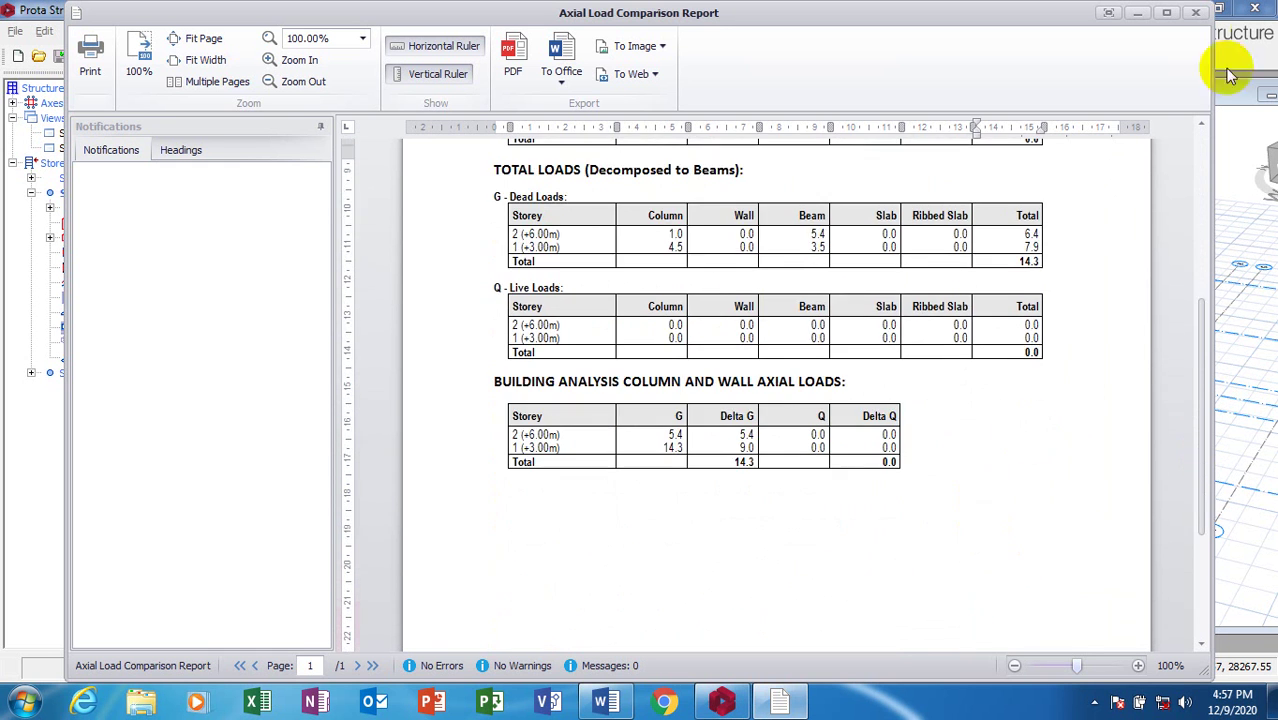
left_click(1195, 15)
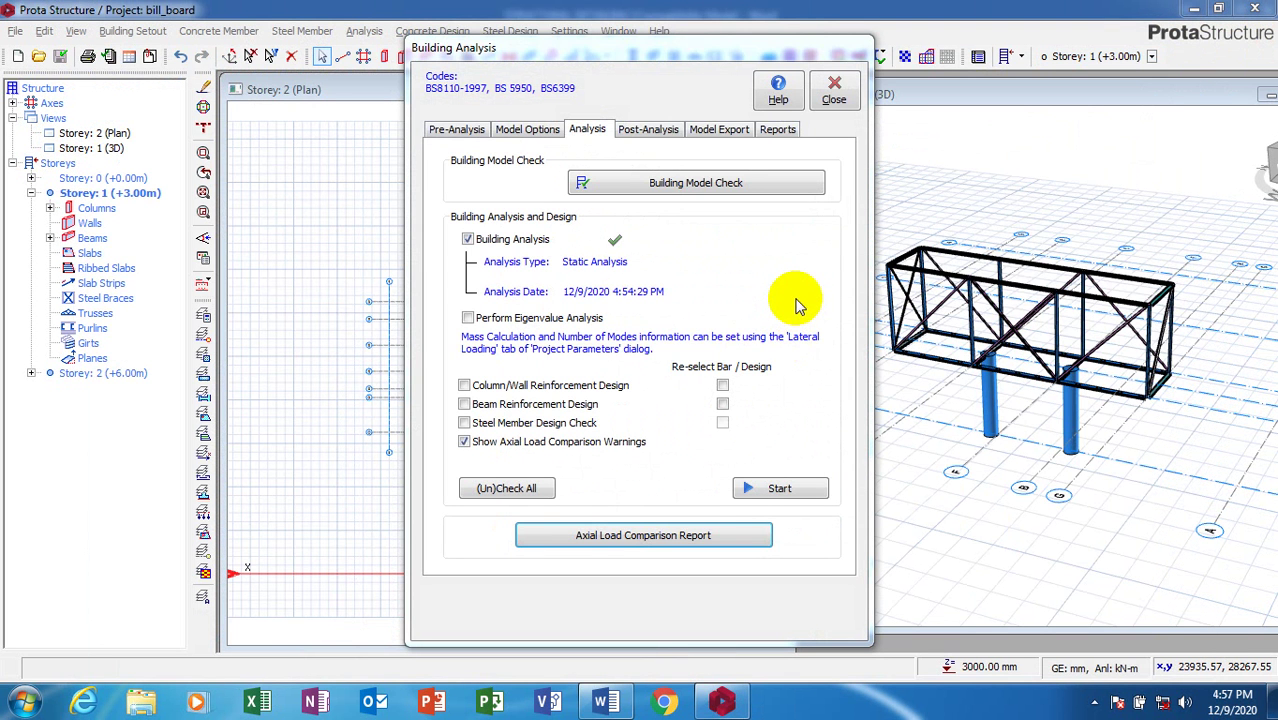
left_click(649, 130)
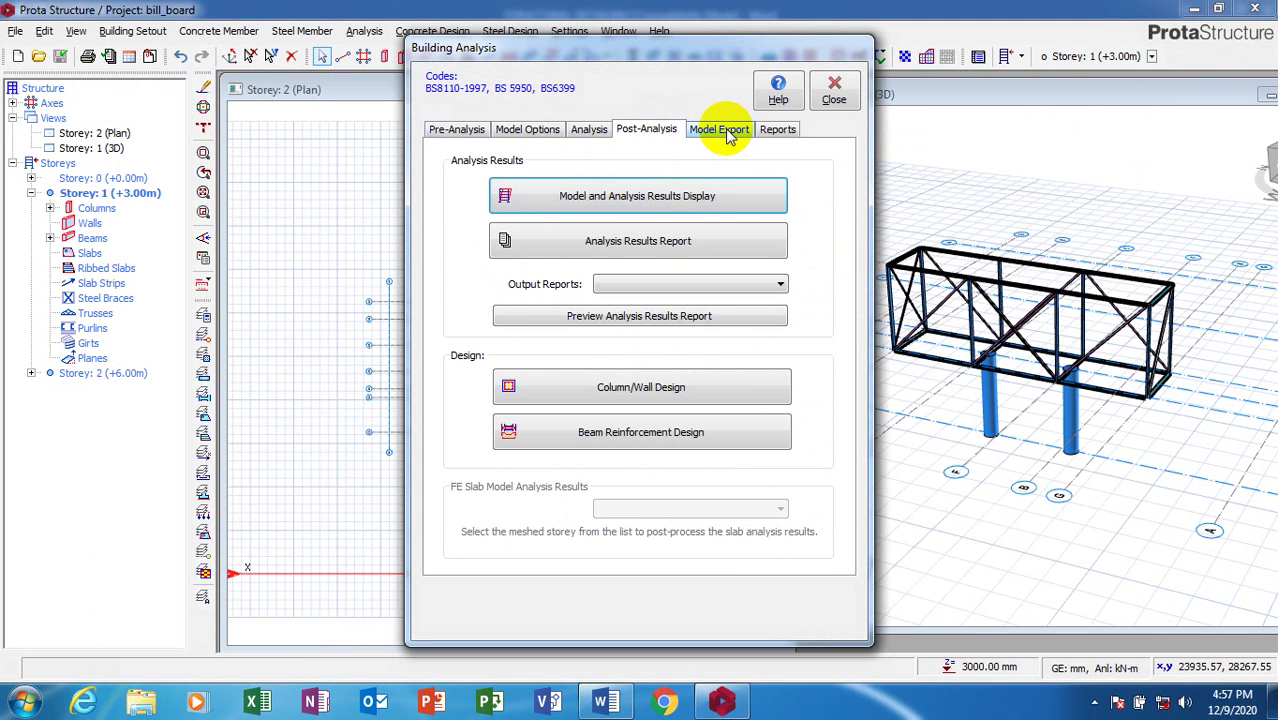
left_click(722, 129)
left_click(780, 130)
left_click(650, 129)
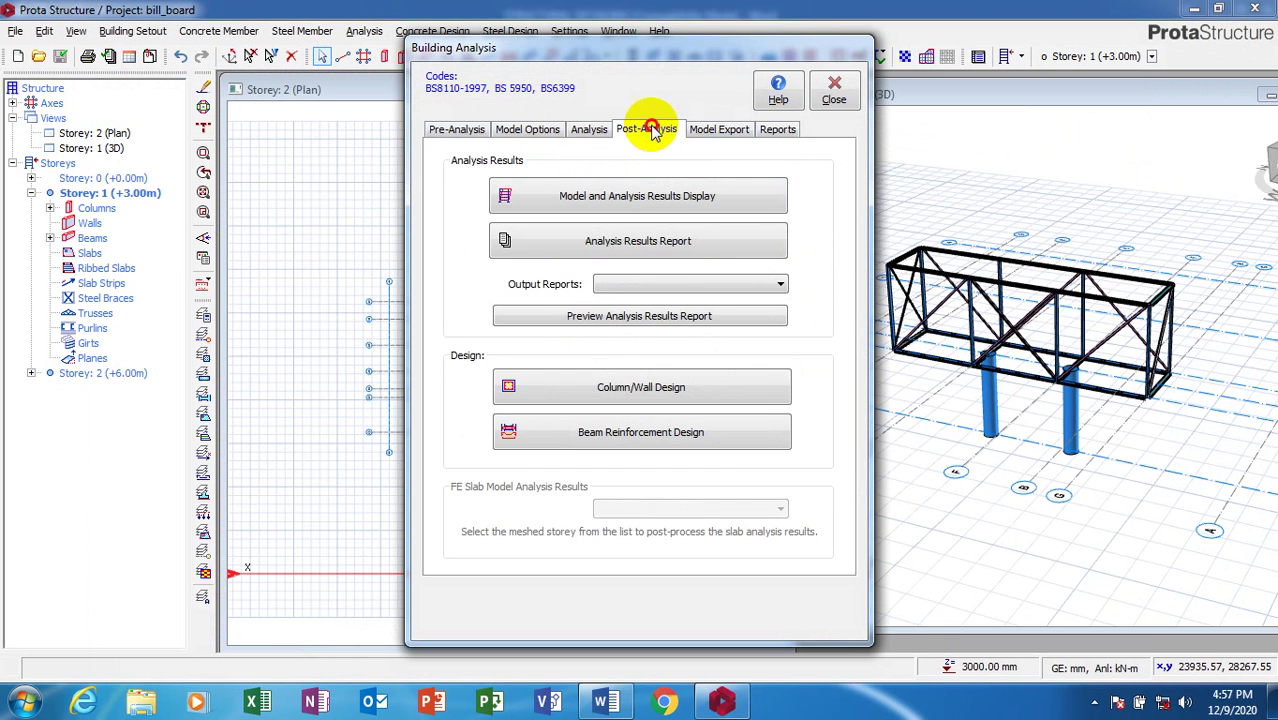
left_click(590, 131)
left_click(545, 130)
left_click(456, 129)
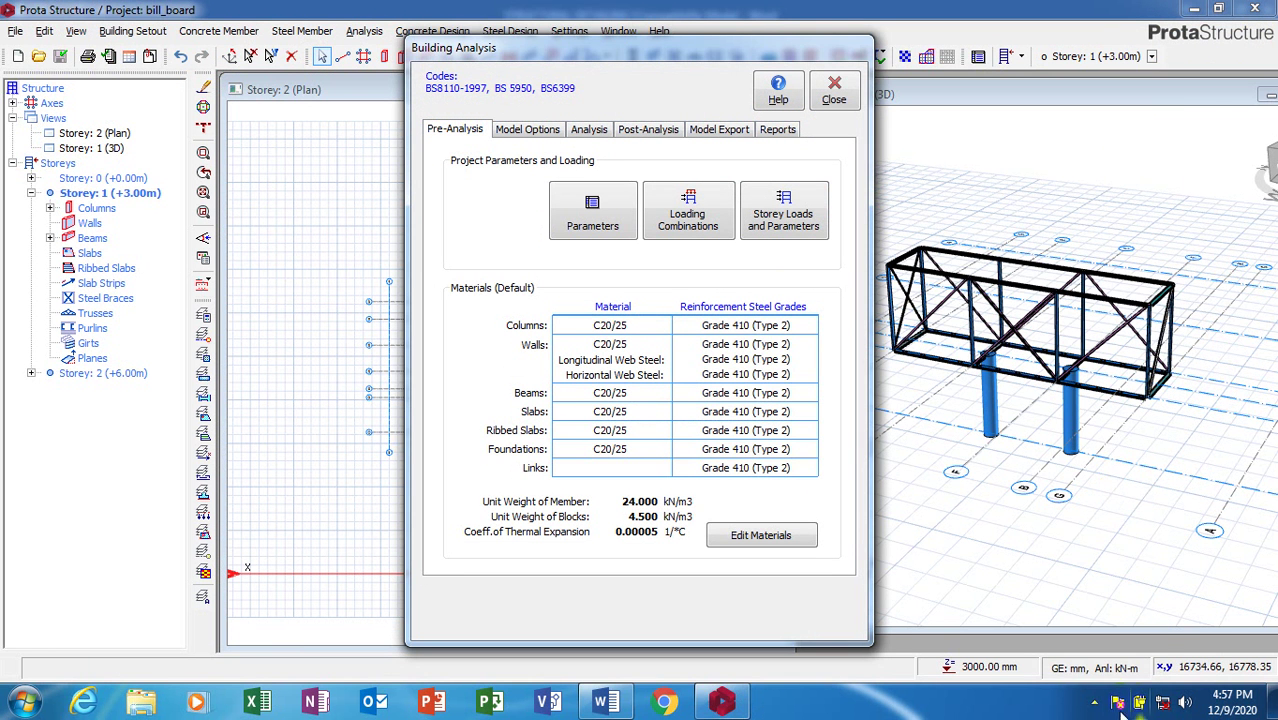